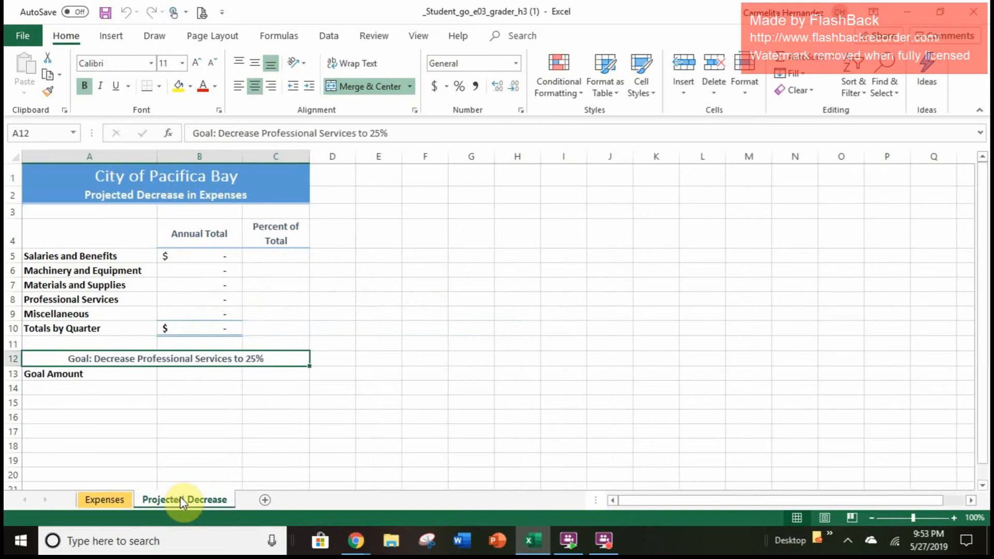
left_click(110, 502)
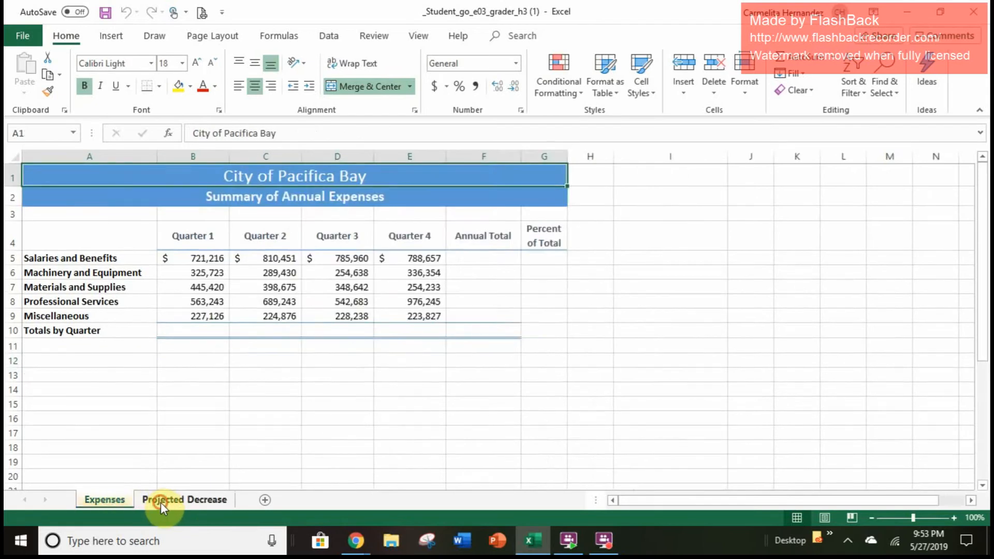
left_click(160, 503)
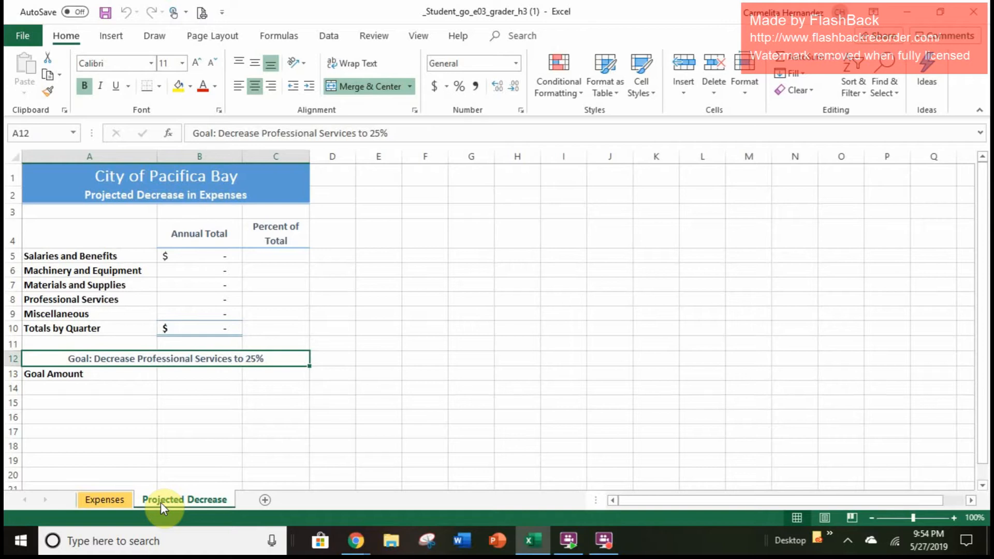
On the Expenses sheet, total the Salaries and Benefits quarters in F5 with AutoSum over B5:E5
left_click(120, 504)
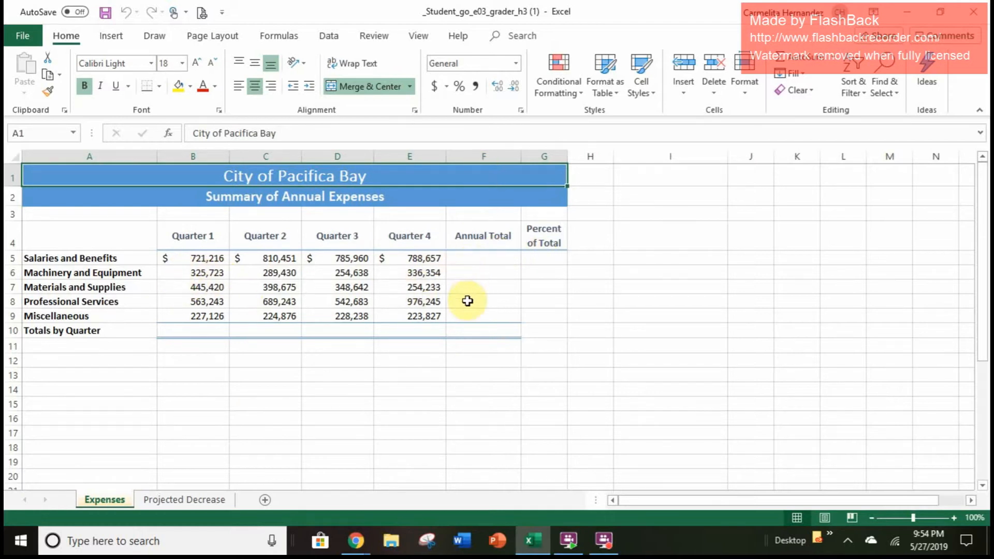
left_click(475, 257)
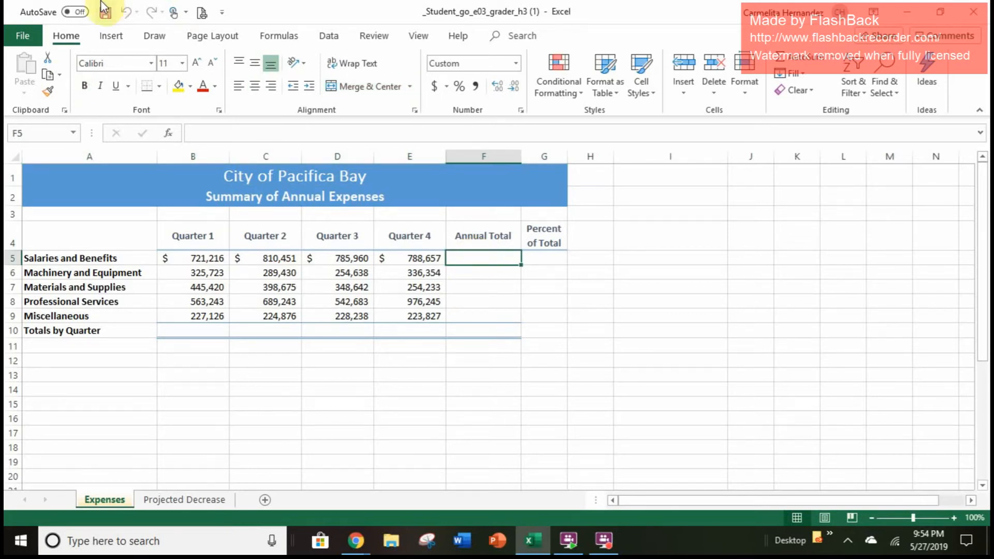
left_click(111, 37)
left_click(293, 35)
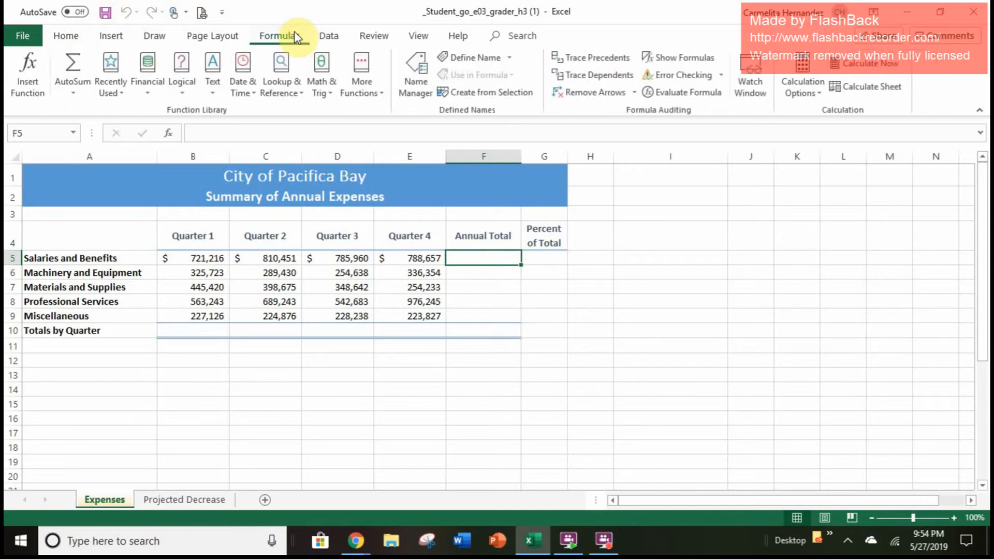
left_click(73, 69)
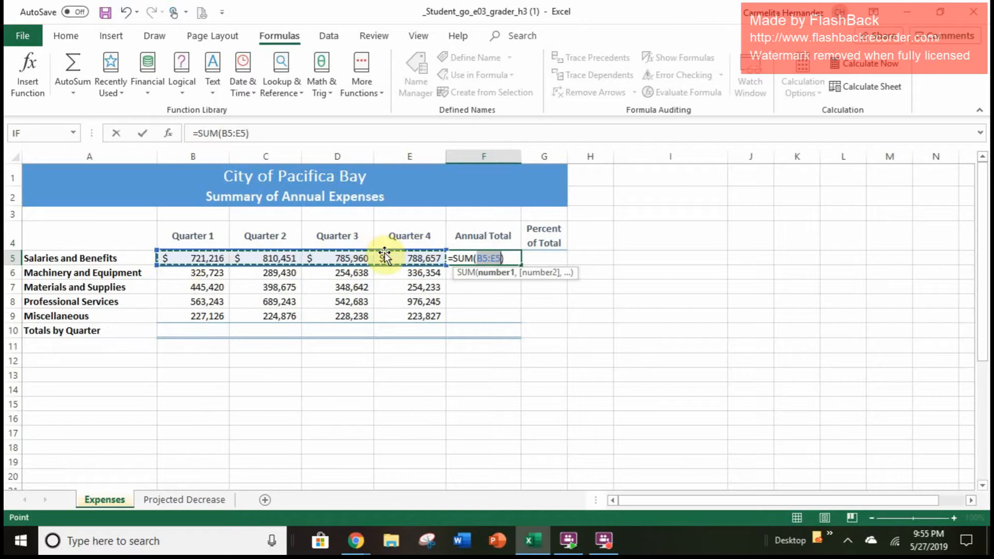
key("Return")
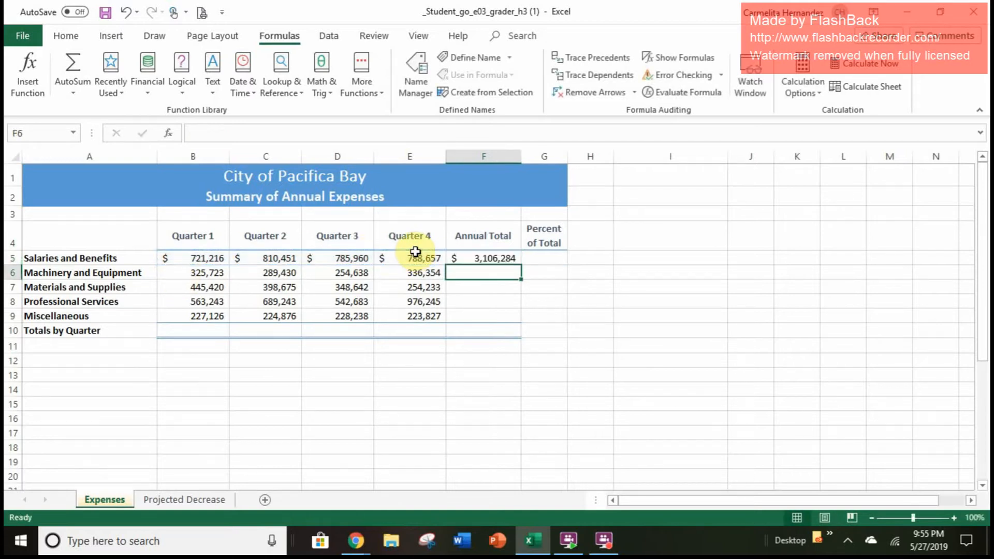
Fill the Annual Total formula from F5 down through F9 for the remaining expense categories
left_click(473, 258)
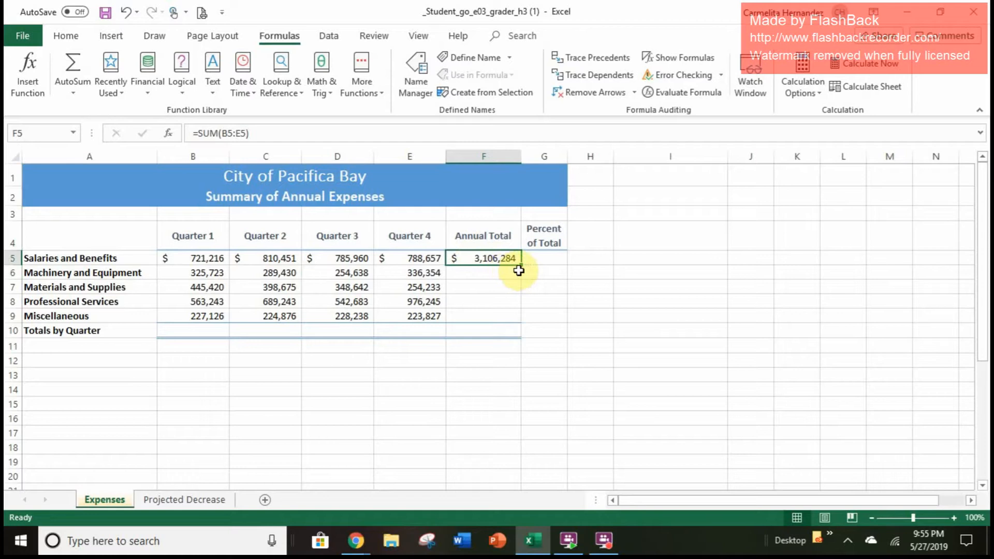
left_click(497, 271)
left_click(494, 289)
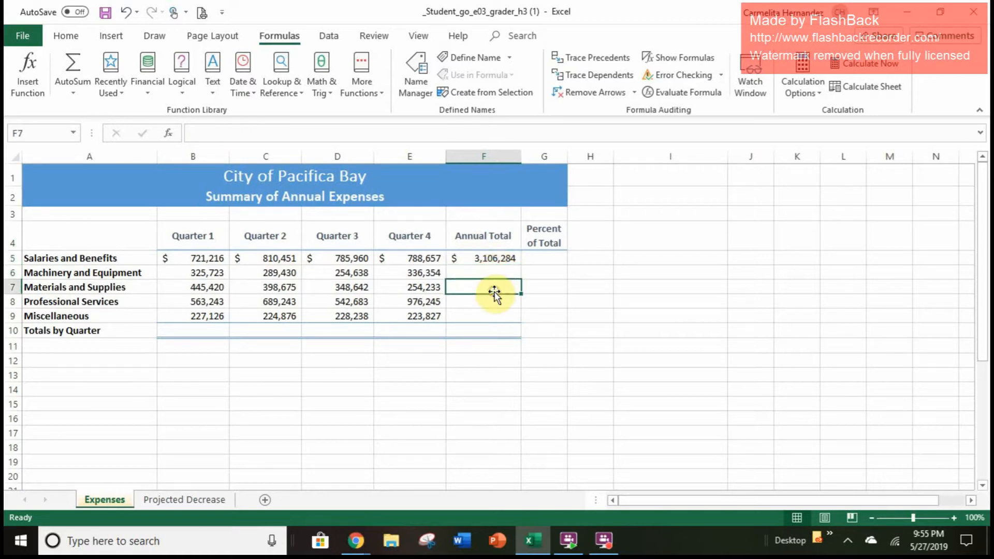
left_click(496, 258)
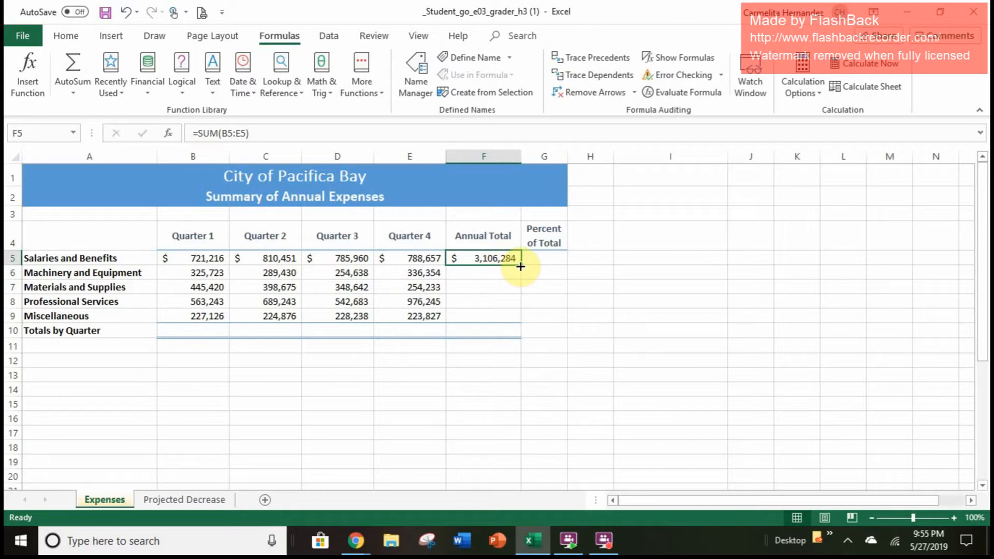
left_click_drag(521, 266, 515, 318)
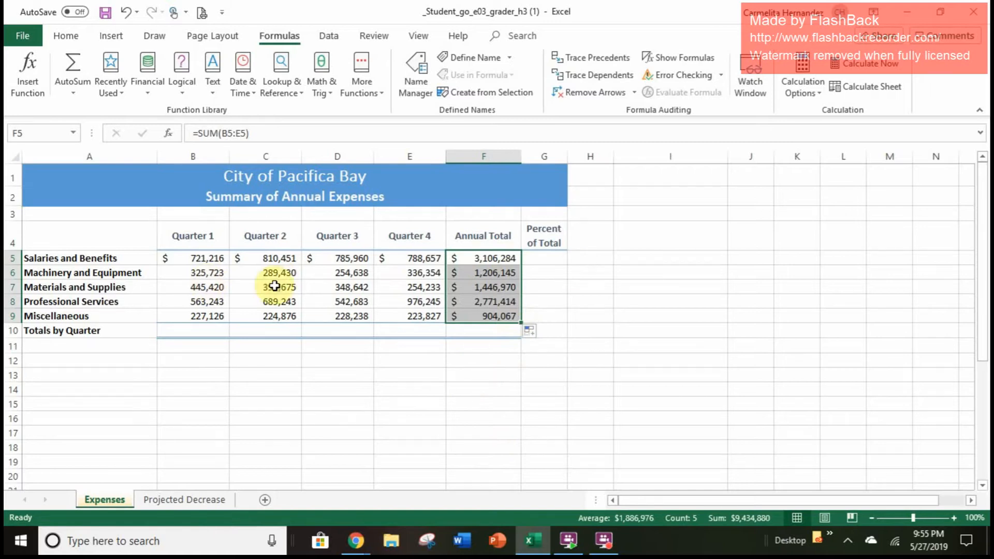
left_click(494, 403)
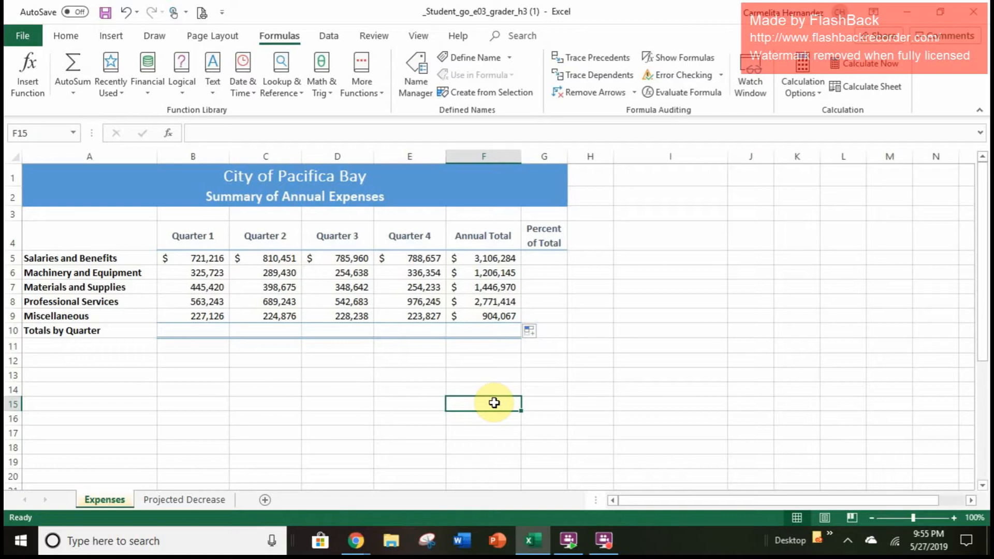
Total the Quarter 1 expenses in B10 with AutoSum over B5:B9
left_click(206, 331)
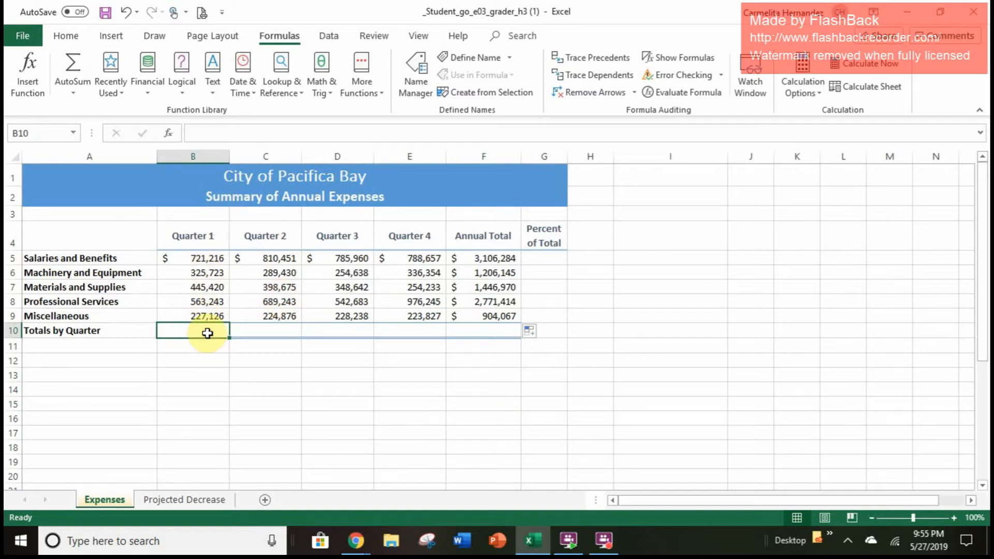
type("=")
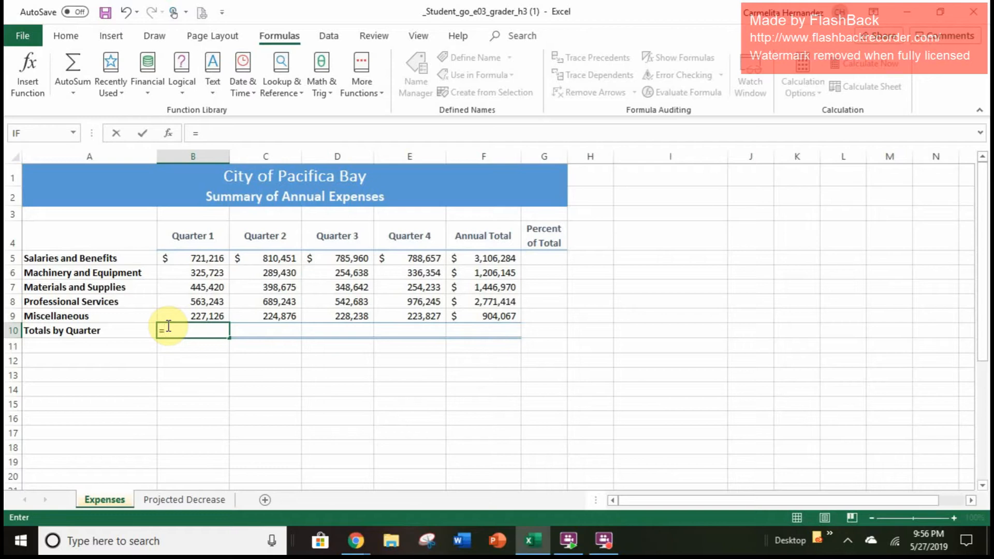
key("BackSpace")
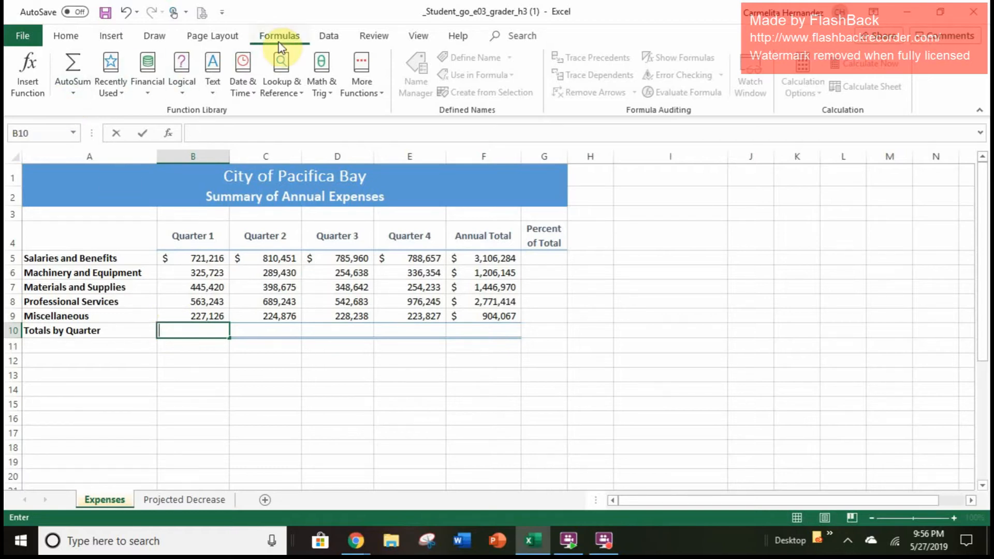
key("Escape")
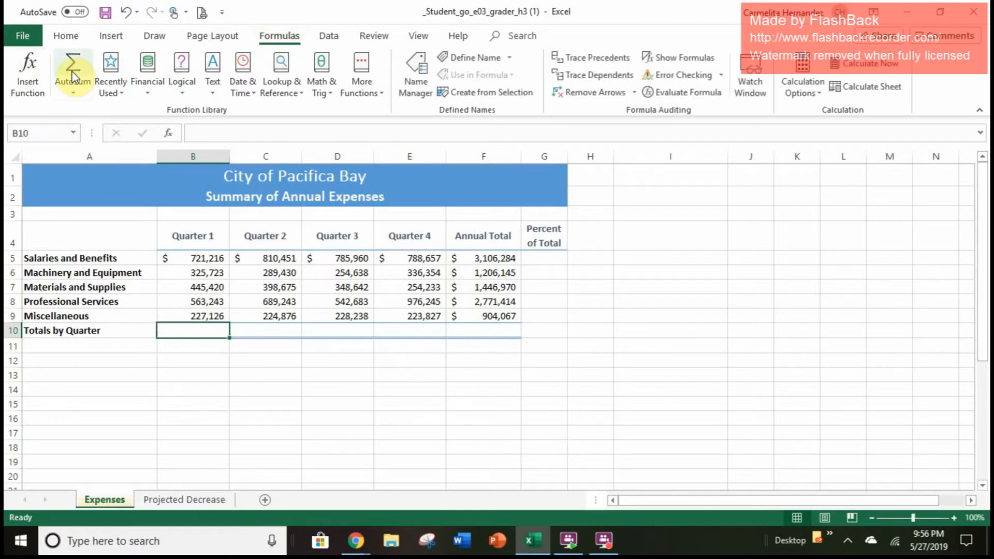
left_click(73, 76)
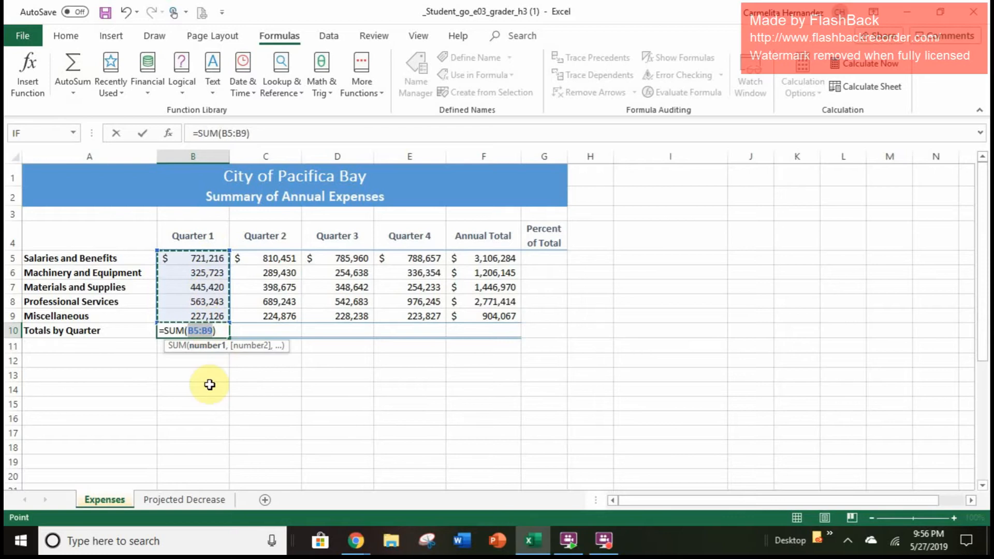
key("Return")
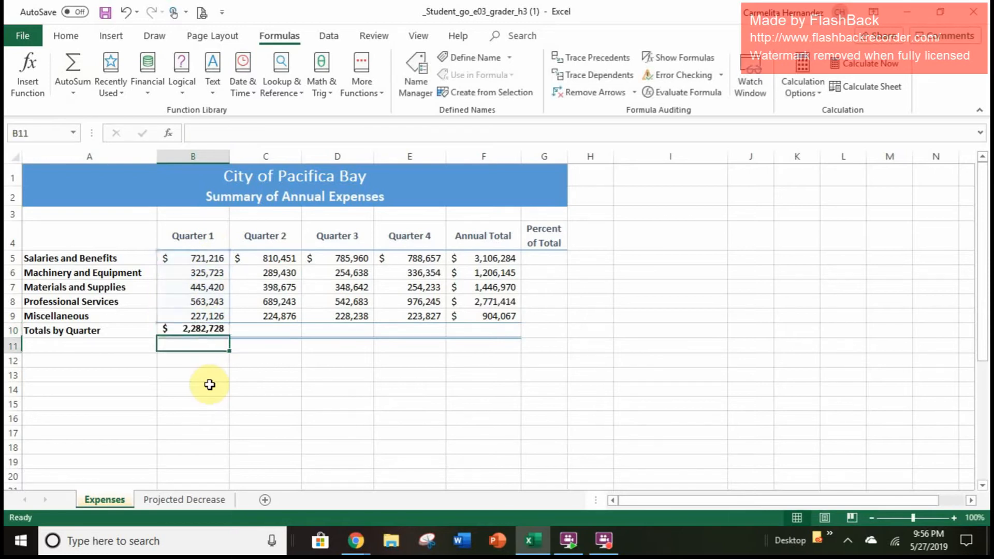
Fill the Totals by Quarter formula from B10 across through F10
left_click(217, 330)
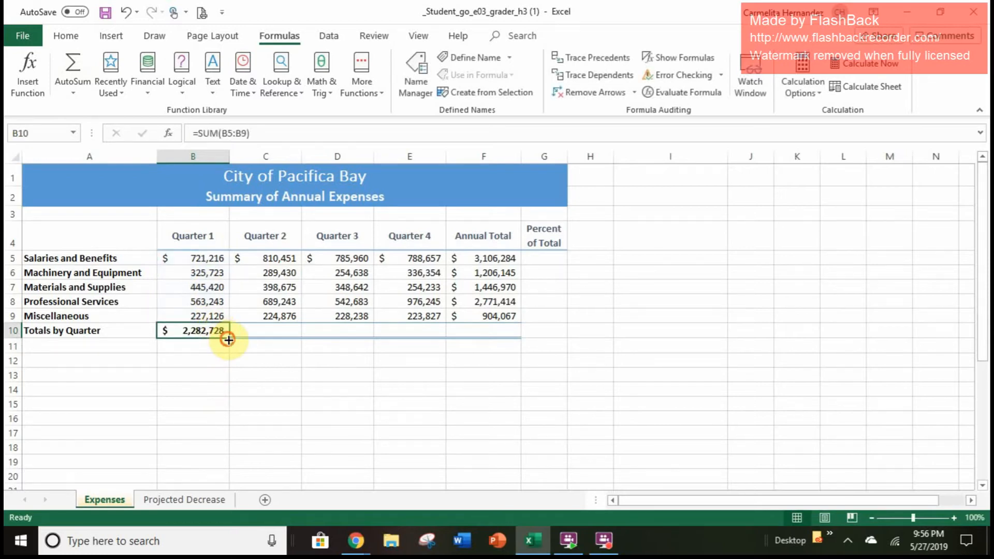
left_click_drag(228, 339, 229, 340)
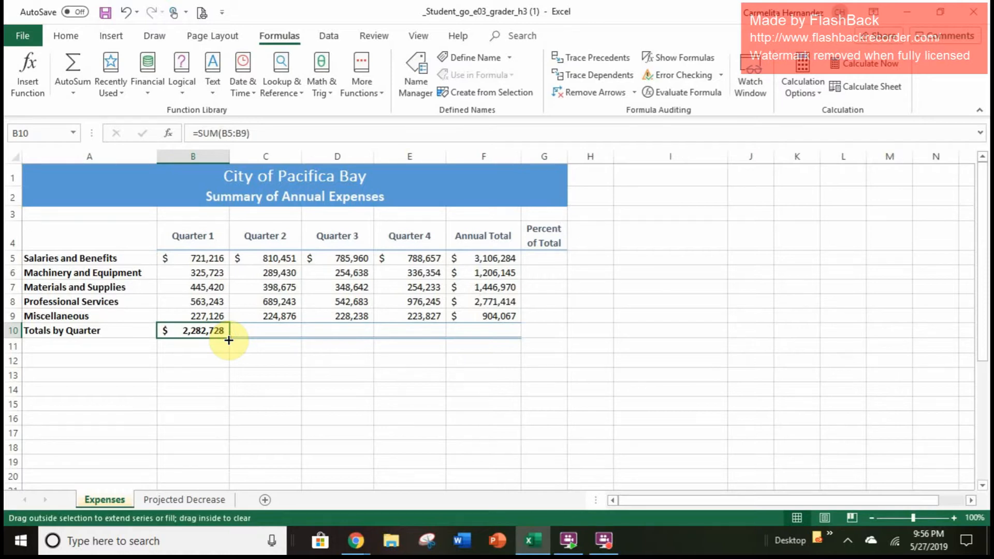
left_click_drag(228, 339, 496, 330)
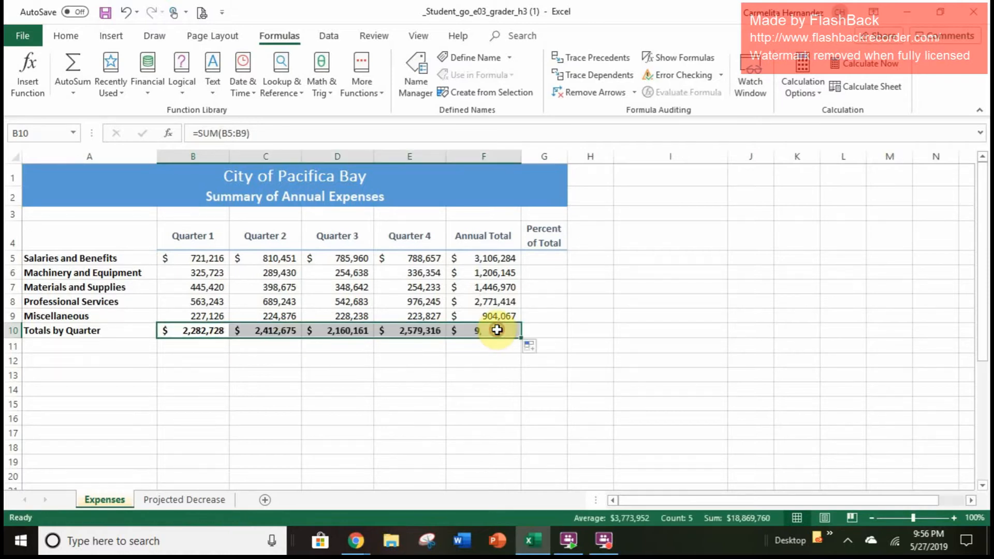
left_click(519, 426)
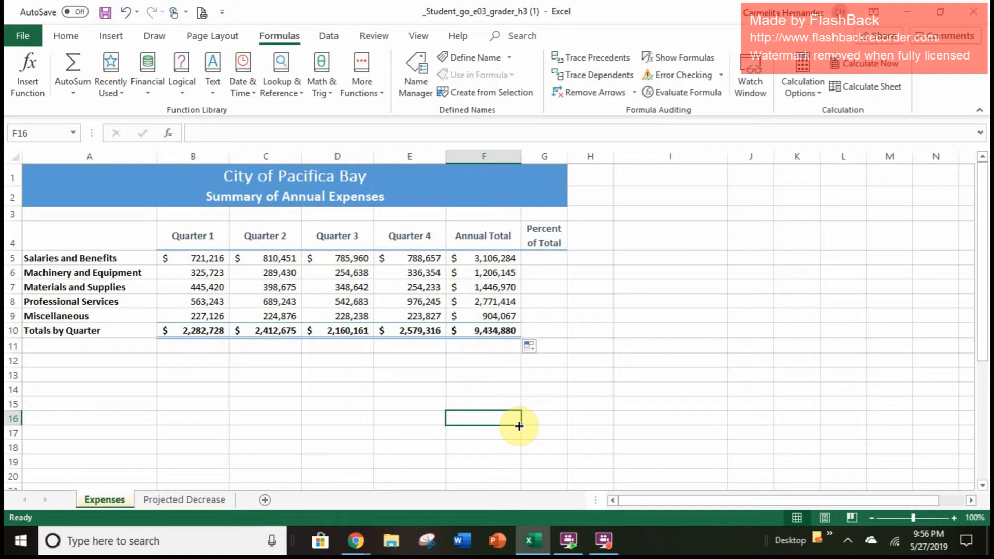
Enter =F5/$F$10 in G5 as the Percent of Total and fill the formula down through G9
left_click(550, 260)
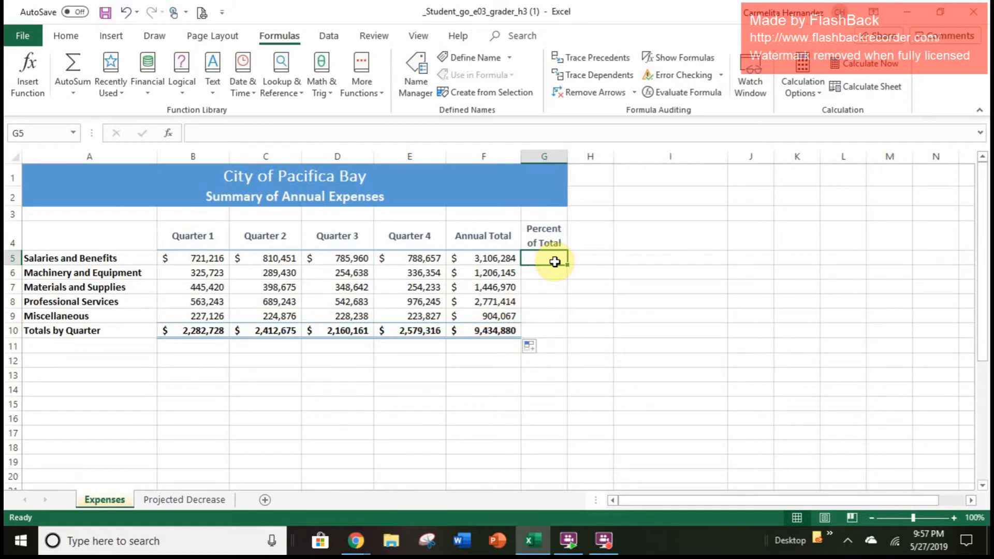
type("=")
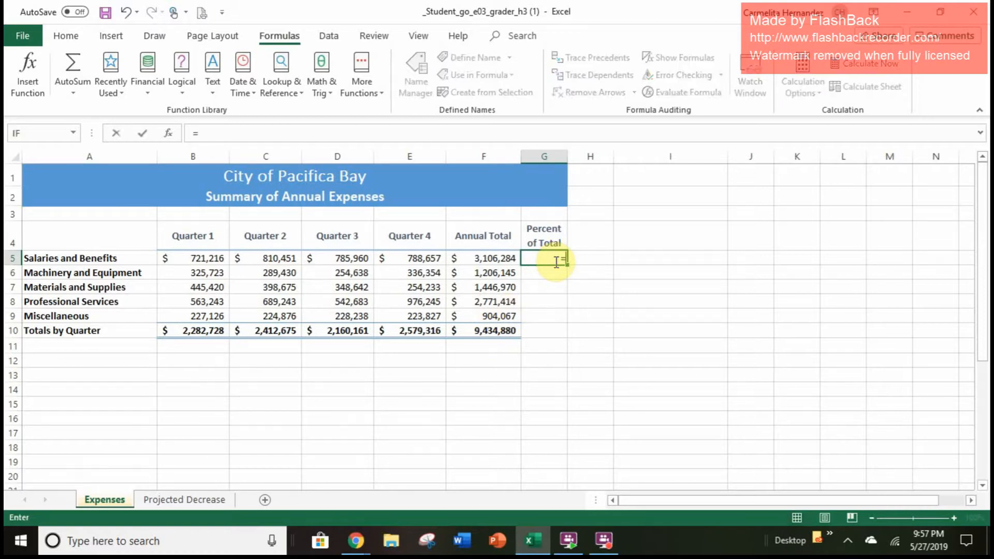
left_click(506, 259)
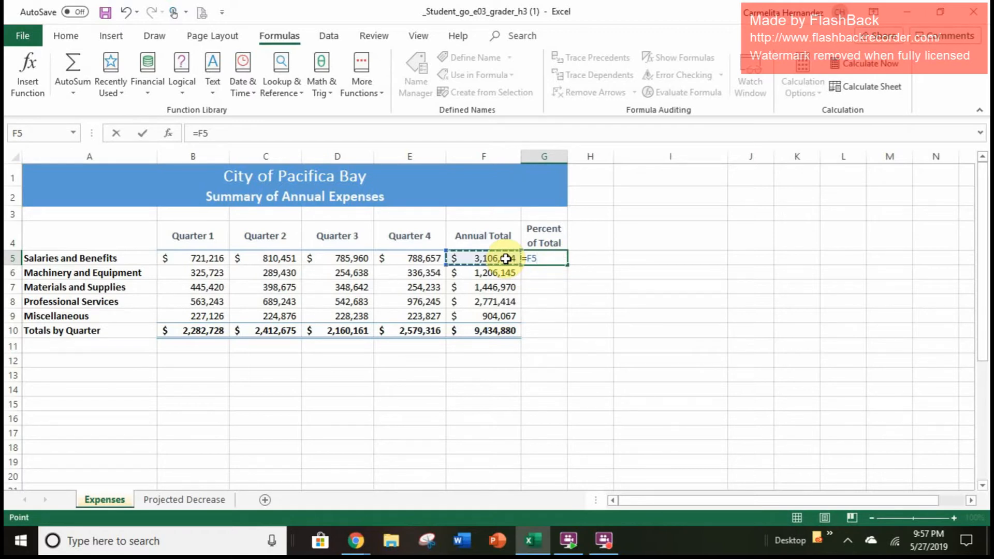
type("/")
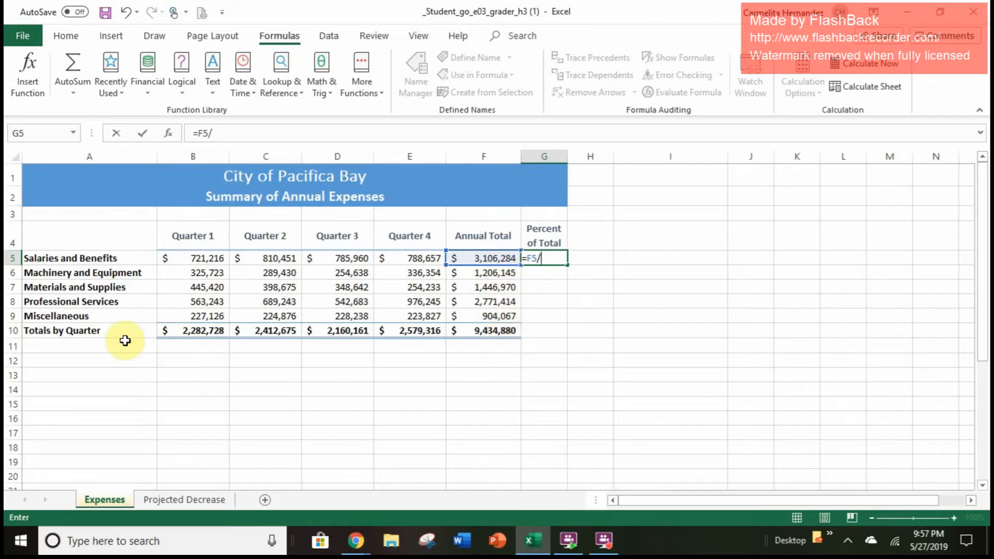
left_click(500, 336)
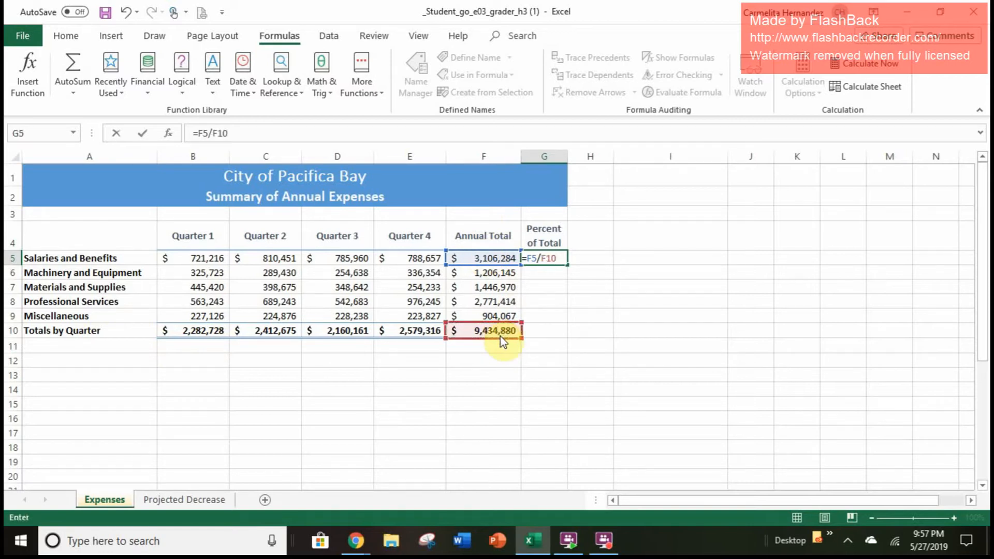
key("F4")
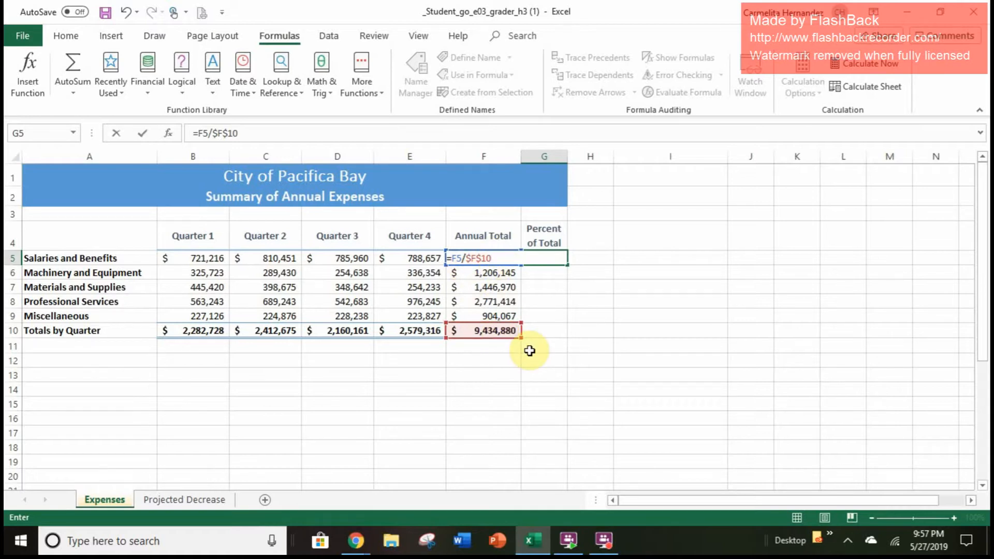
key("Return")
left_click(541, 259)
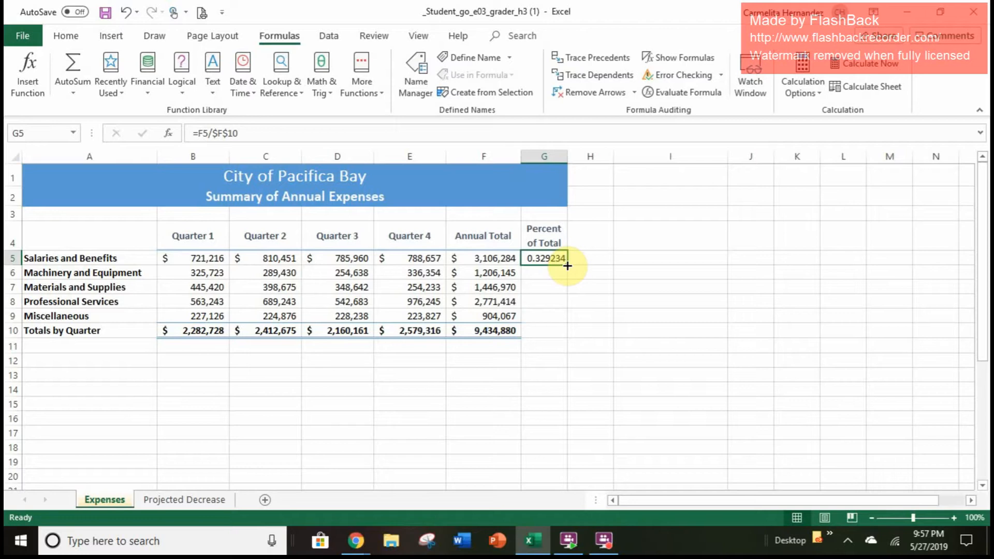
left_click_drag(567, 265, 568, 318)
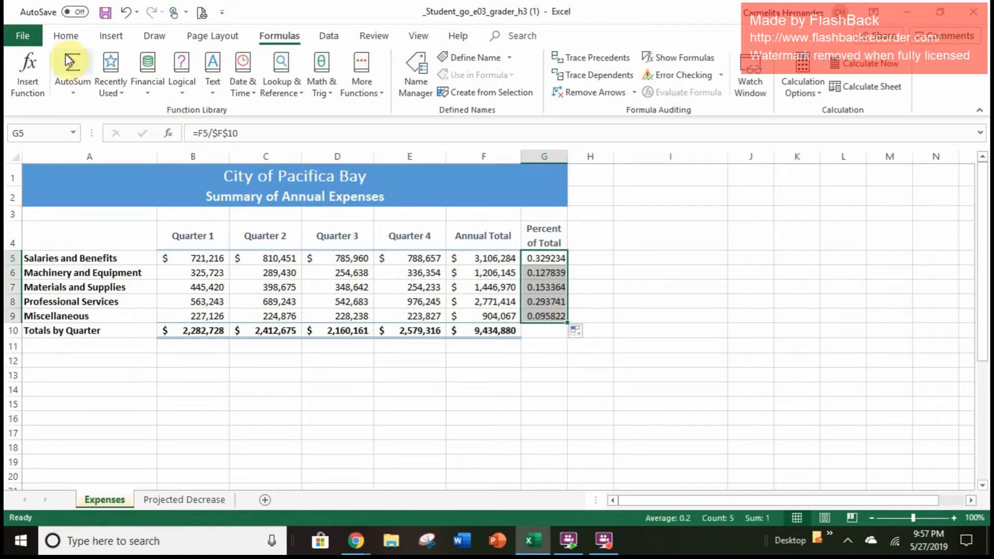
Format the Percent of Total values in G5:G9 as percentages and center them horizontally
left_click(65, 37)
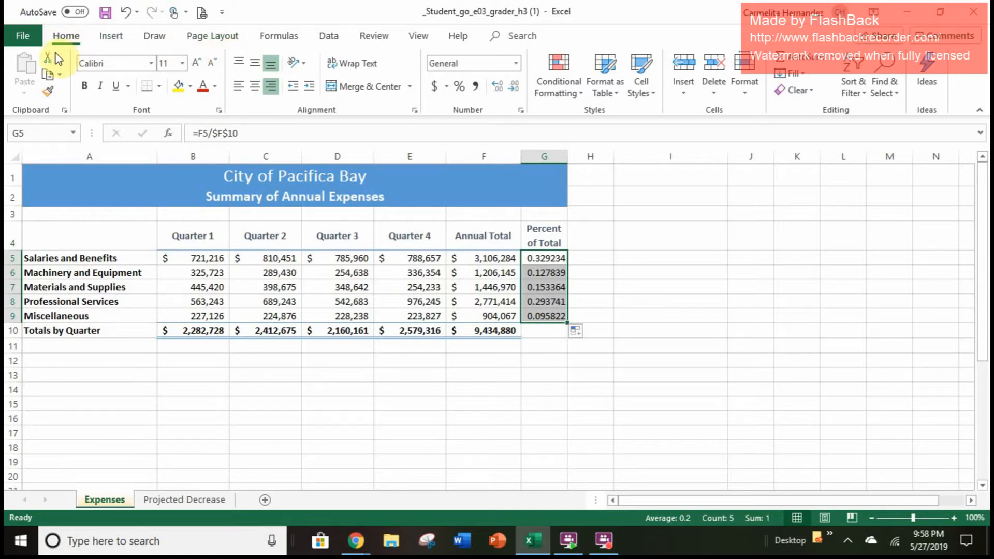
left_click(458, 89)
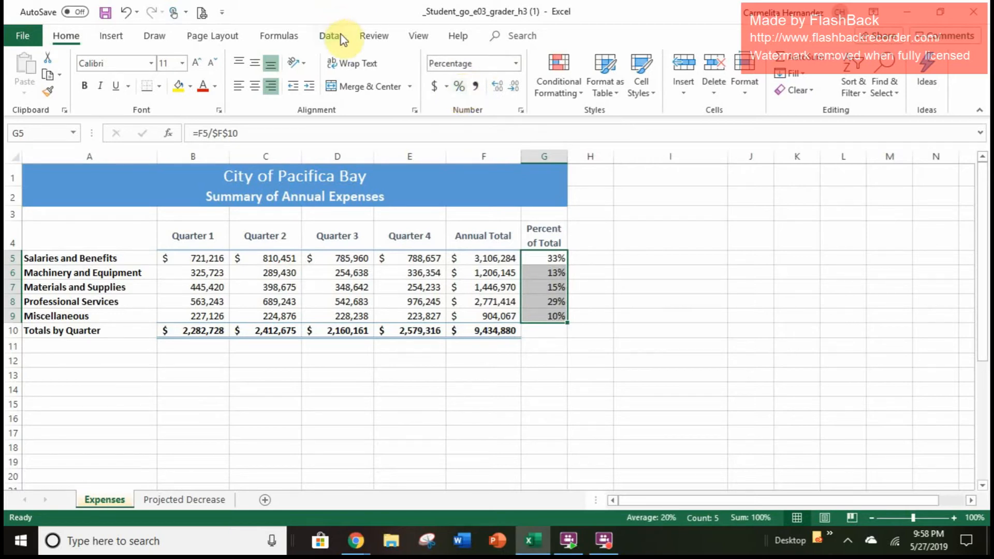
left_click(257, 88)
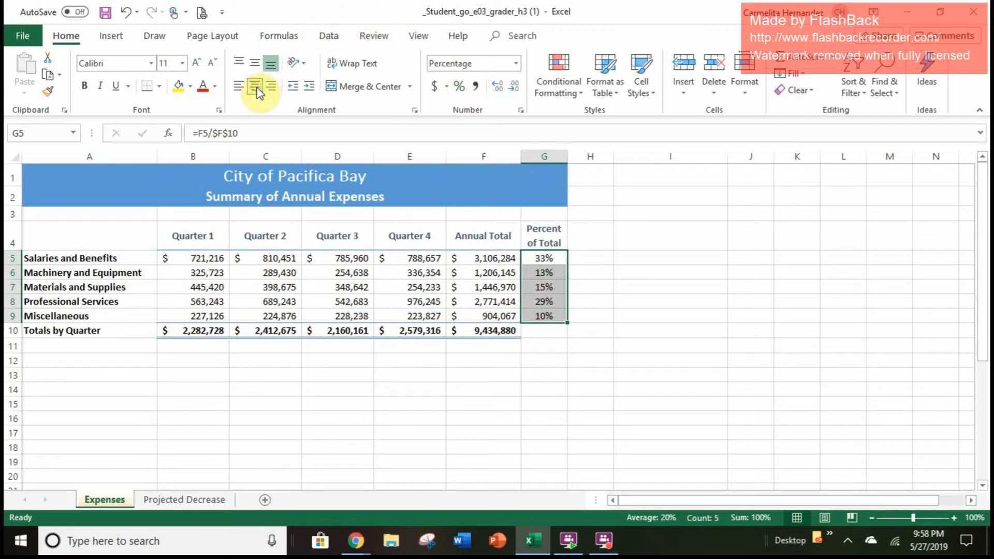
left_click(591, 363)
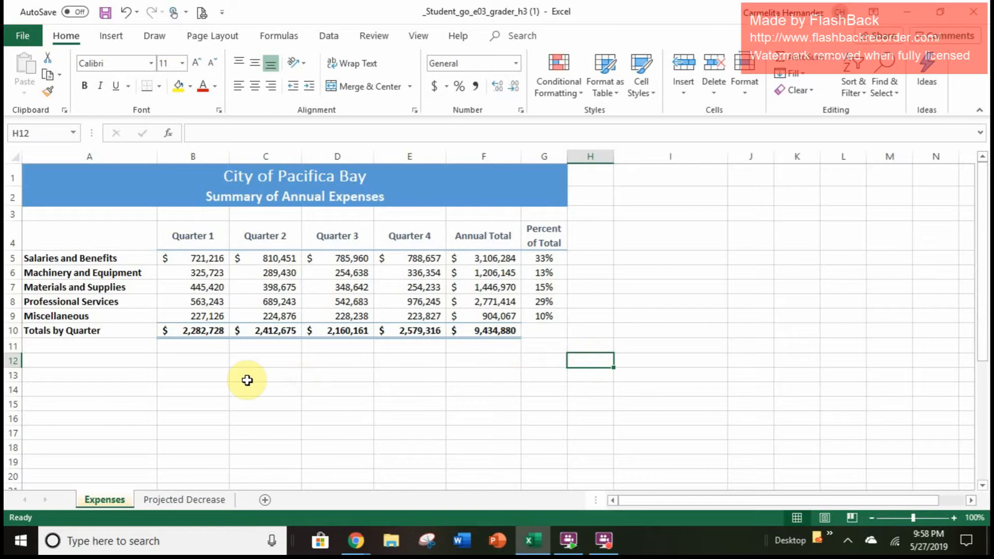
left_click(80, 259)
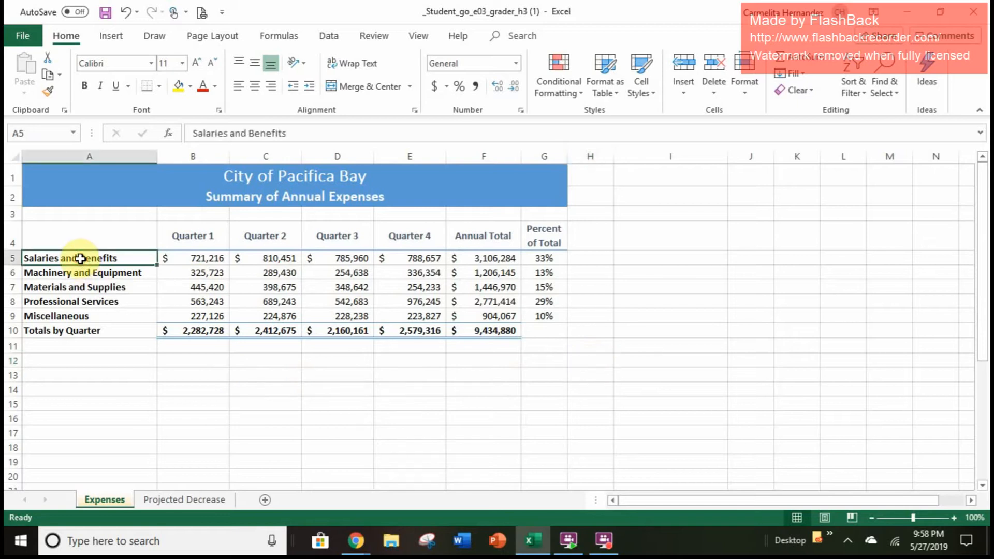
left_click_drag(80, 259, 86, 314)
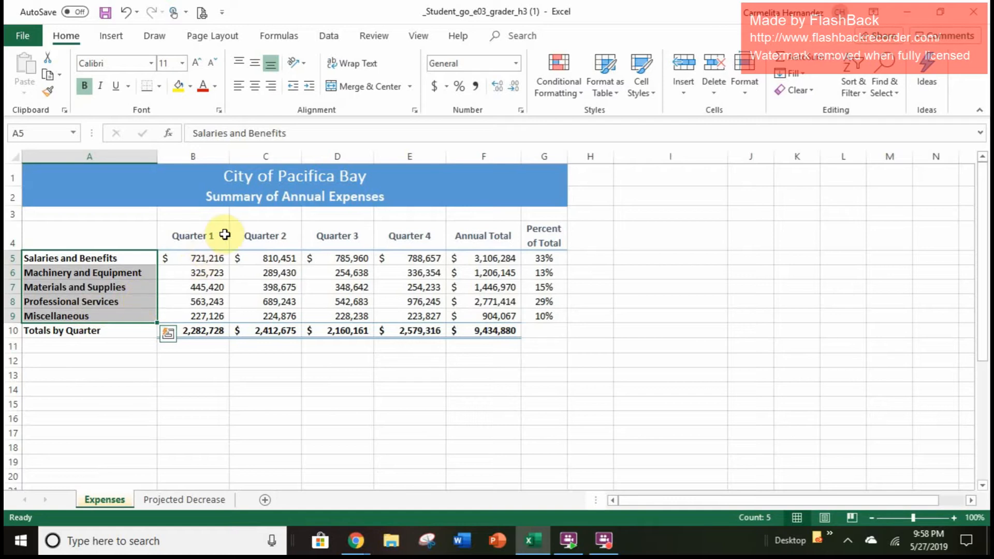
left_click(504, 257, "ctrl")
left_click_drag(504, 257, 504, 314)
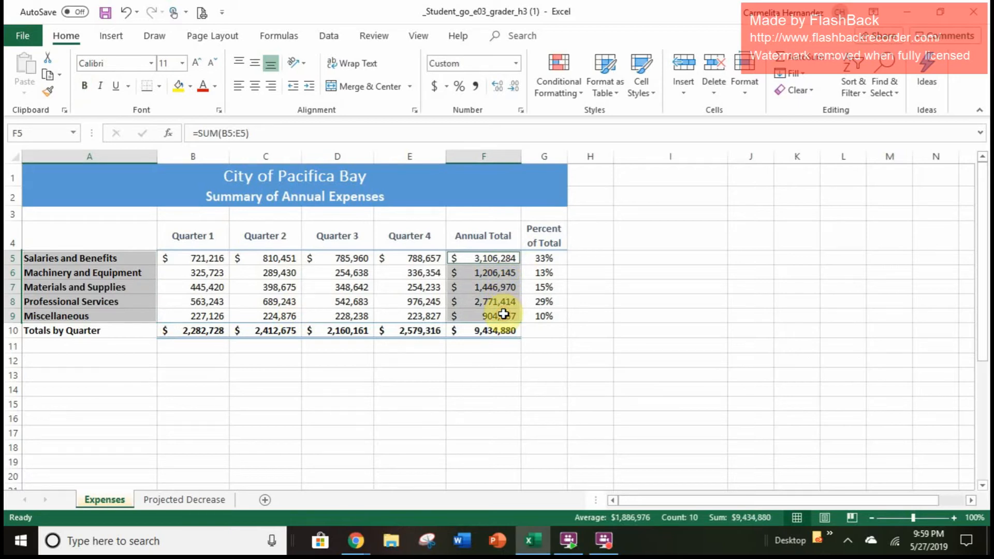
left_click(504, 359)
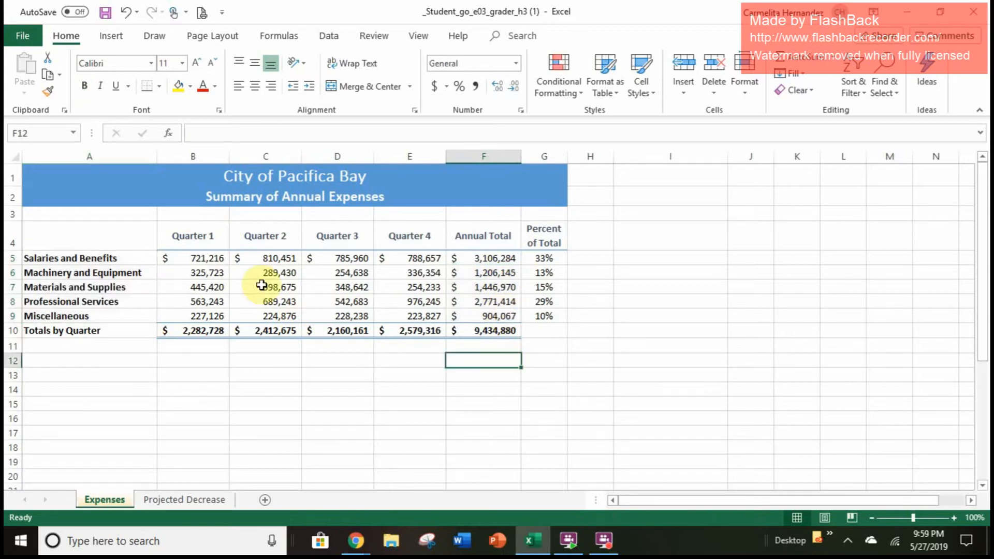
Insert a 3-D pie chart from the expense categories in A5:A9 and the annual totals in F5:F9
left_click(128, 259)
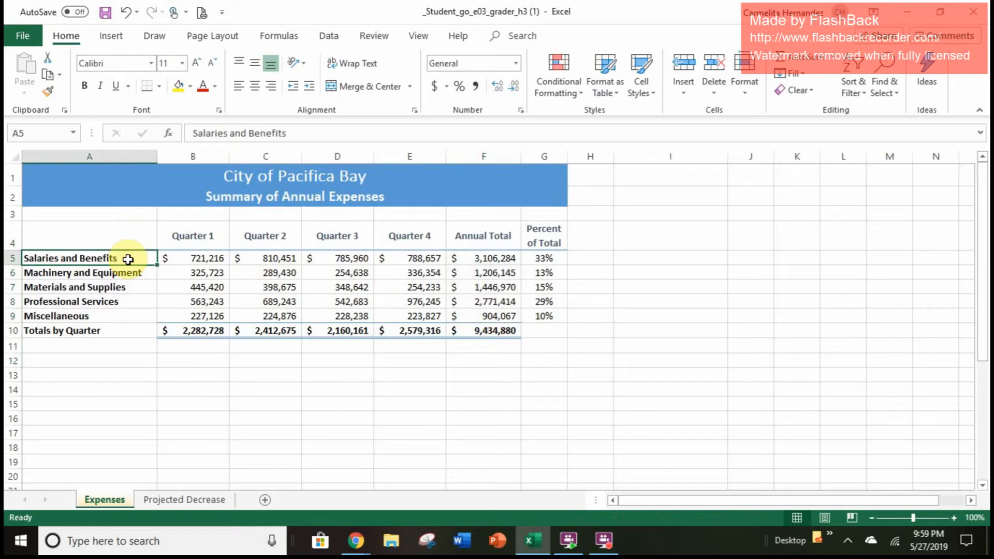
left_click_drag(127, 262, 130, 311)
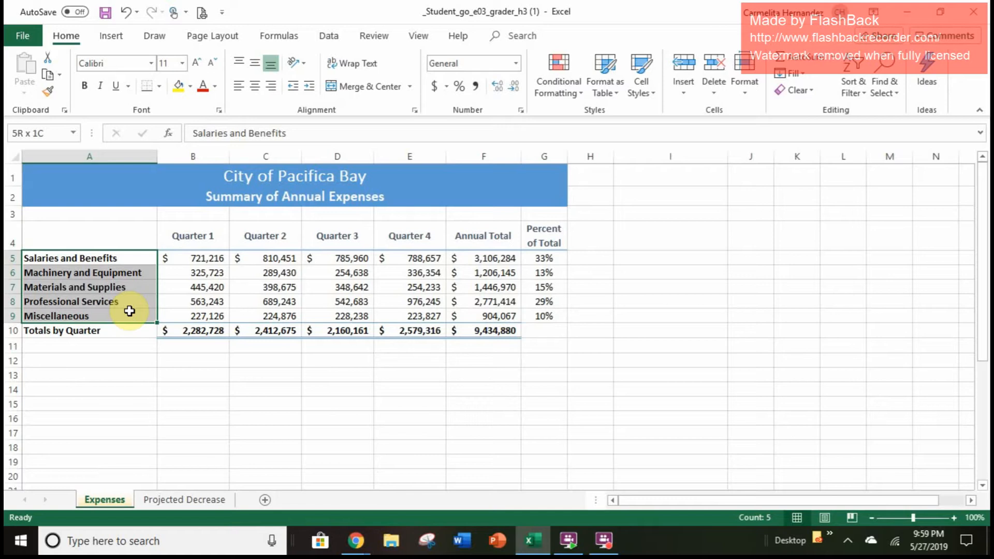
left_click_drag(129, 311, 129, 311)
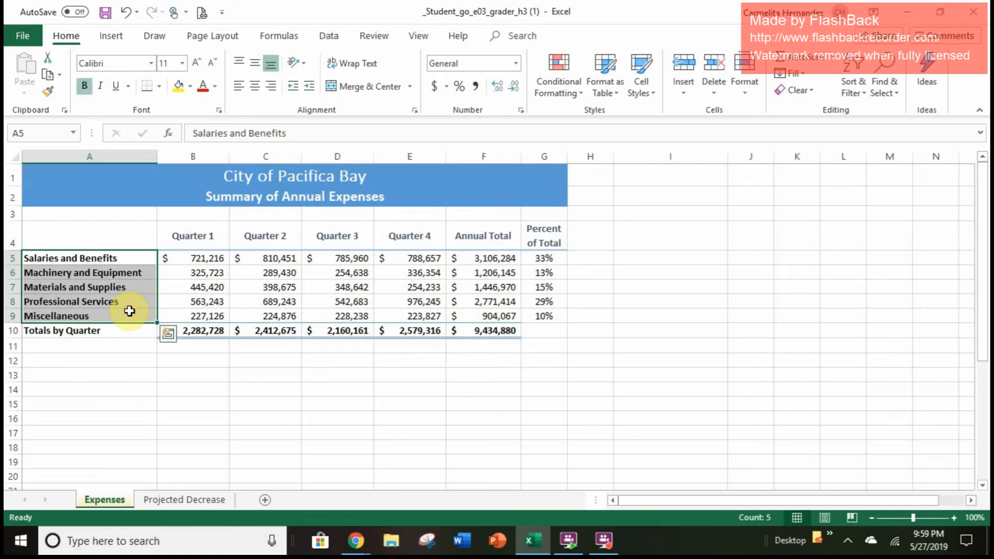
left_click(482, 257, "ctrl")
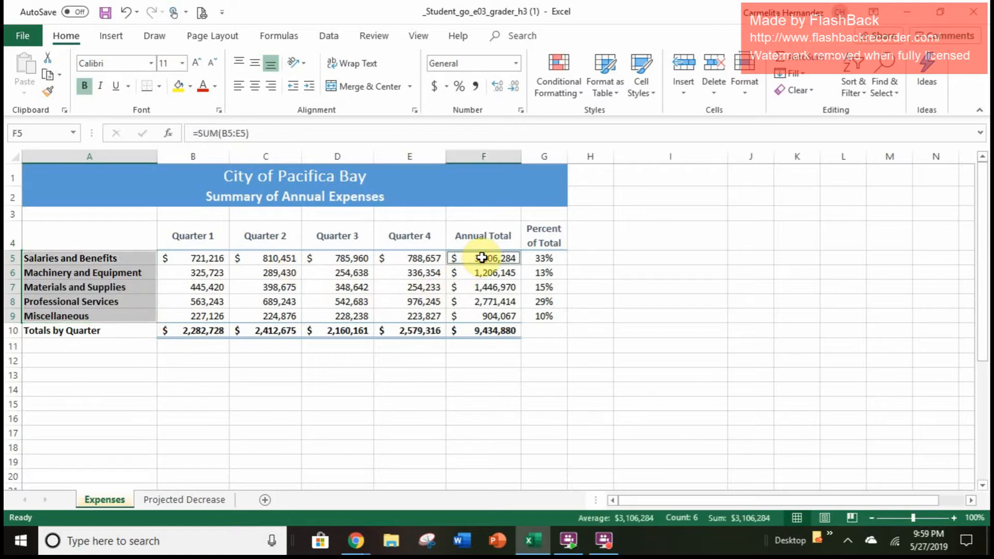
left_click_drag(482, 257, 482, 308)
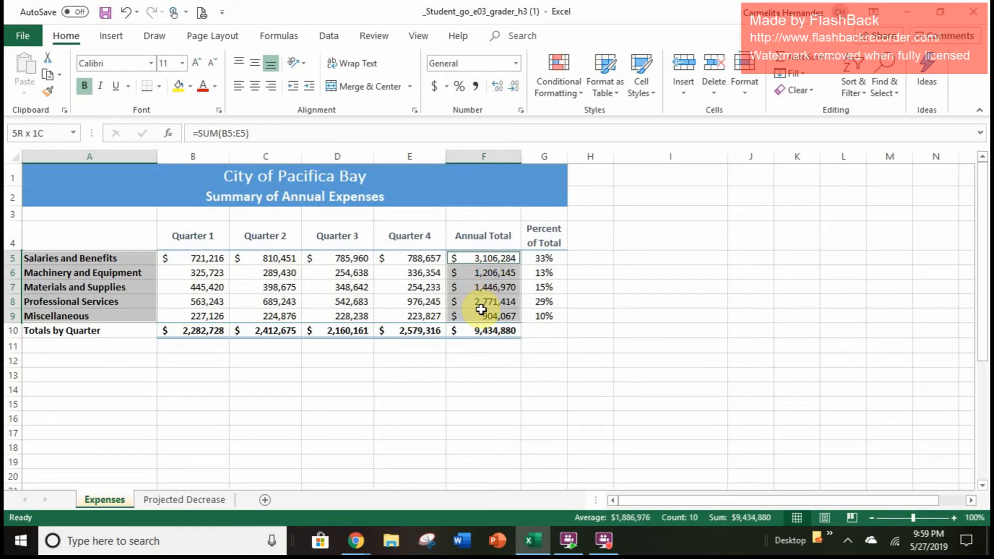
left_click_drag(481, 309, 482, 310)
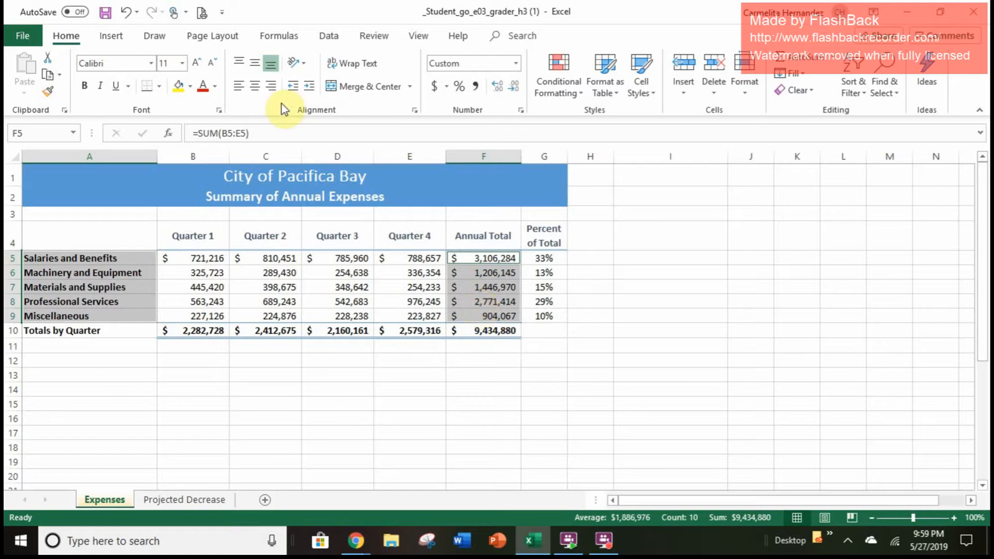
left_click(111, 37)
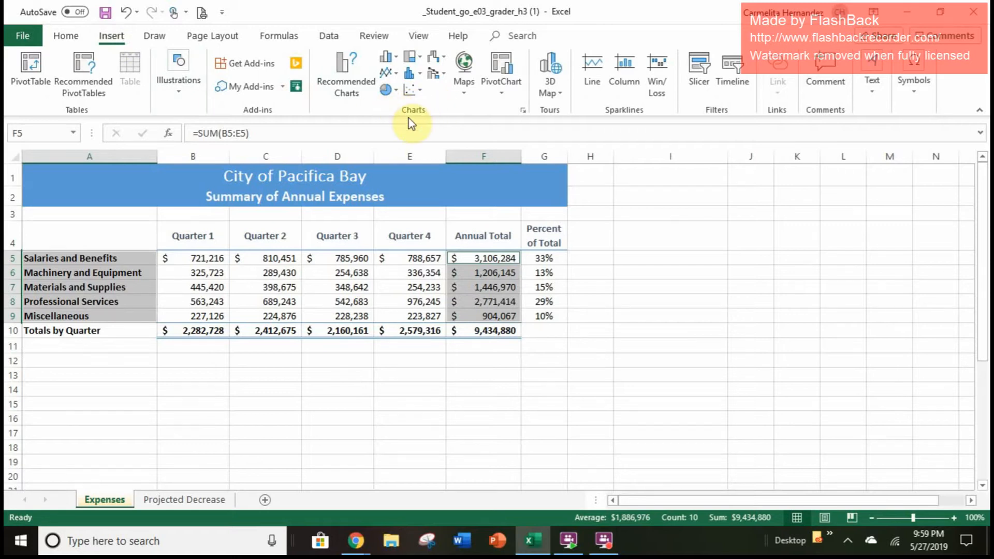
left_click(386, 92)
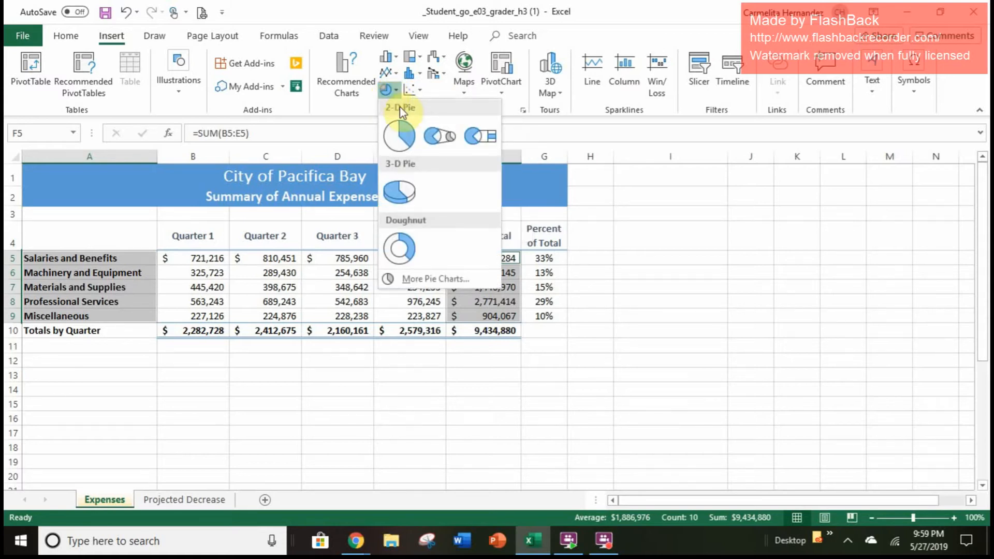
left_click(406, 189)
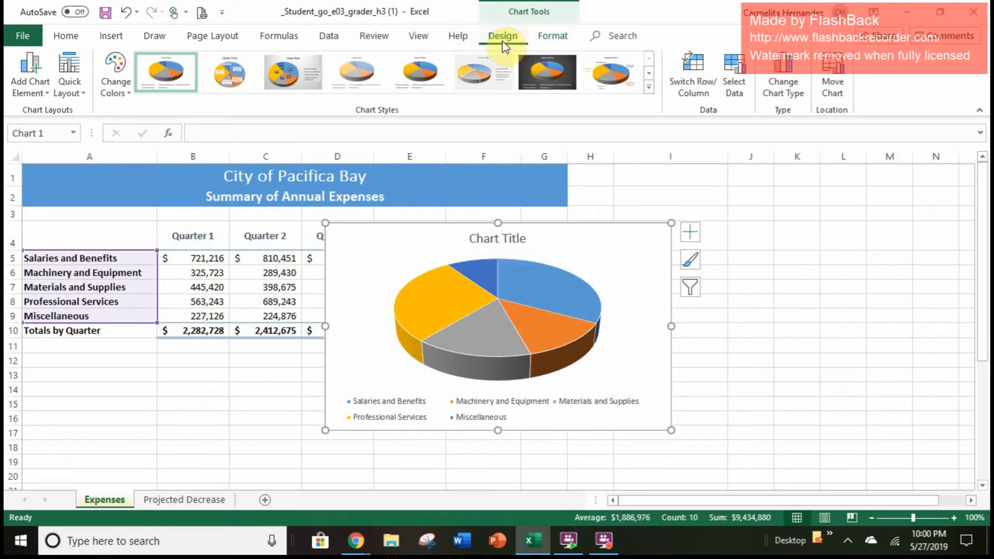
Move the pie chart to a new sheet named Annual Expenses Chart
left_click(835, 85)
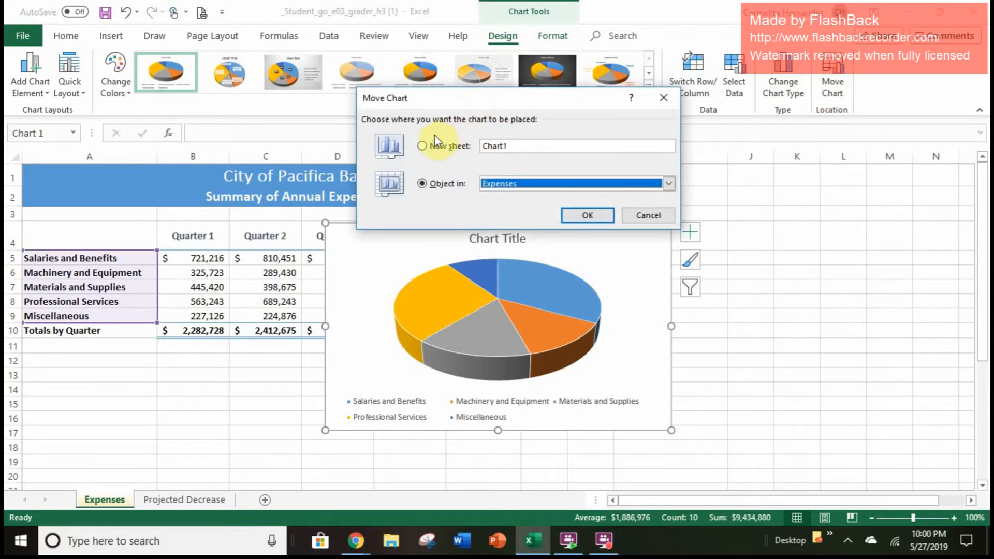
left_click(424, 147)
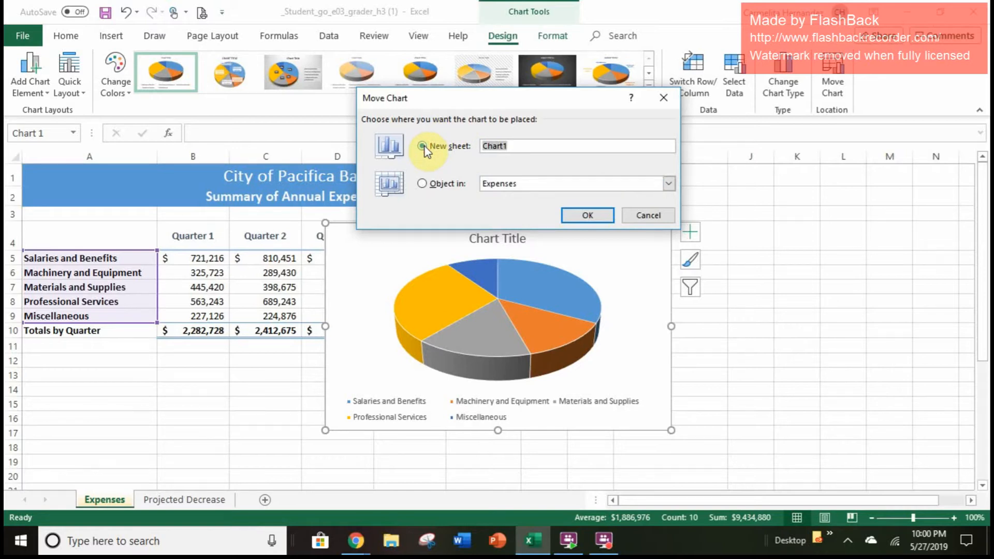
type("Annual Expenses Chart")
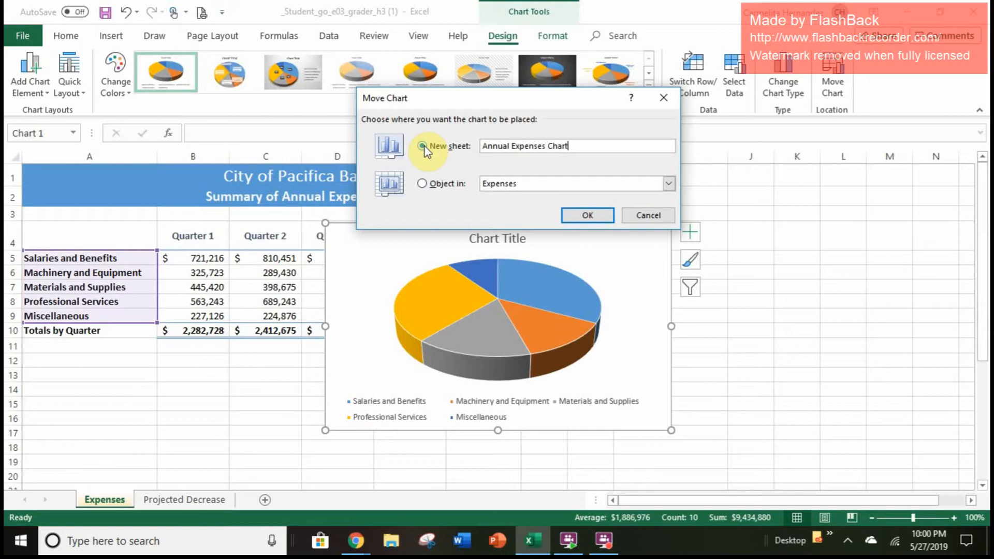
left_click(601, 221)
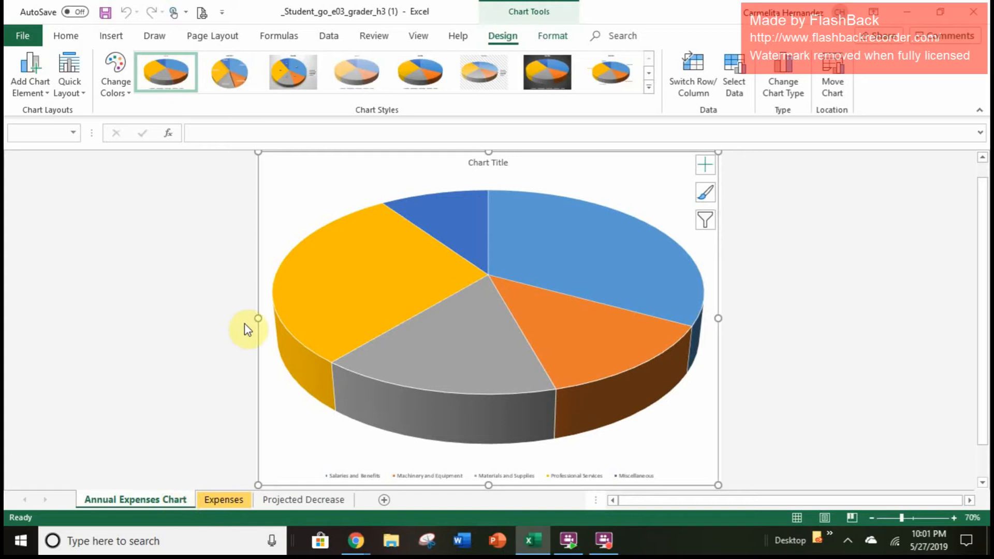
Replace the pie chart's placeholder title with "Summary of Annual Expenses"
double_click(482, 162)
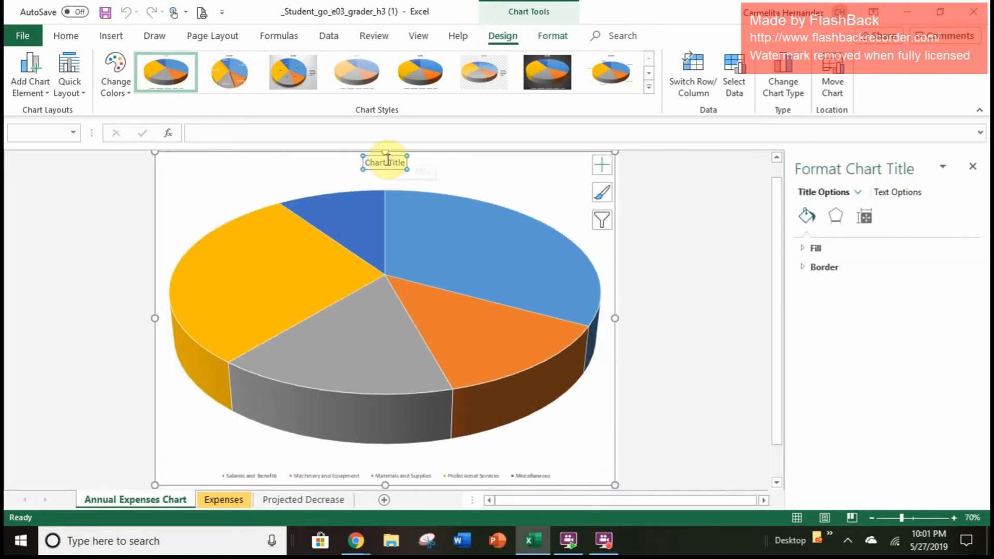
triple_click(387, 162)
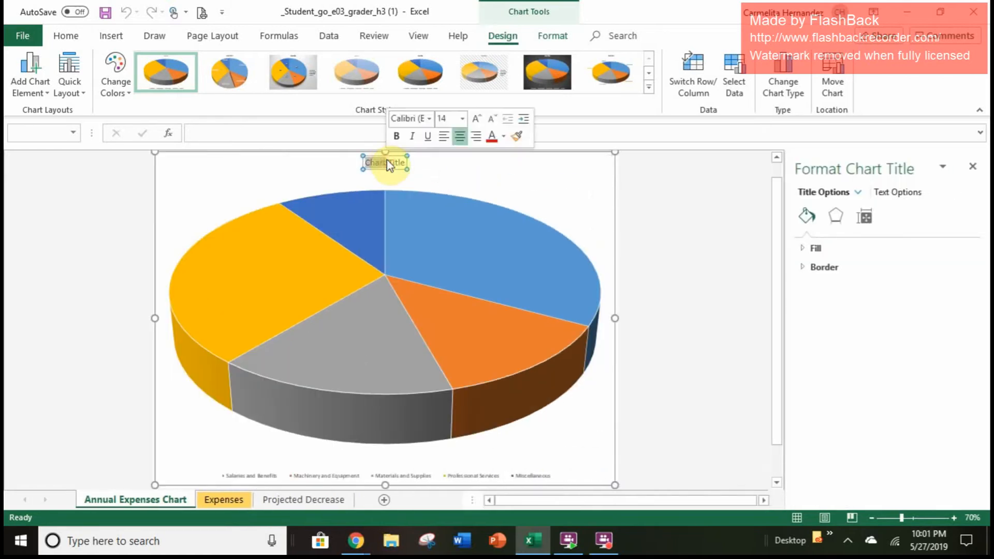
key("Delete")
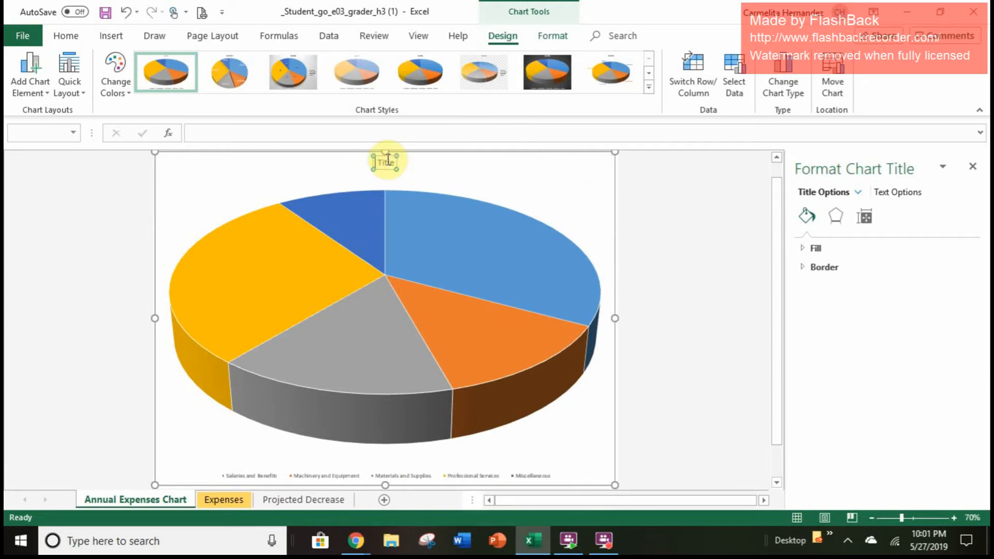
key("Delete")
key("Delete")
key("Delete")
key("Delete")
key("Delete")
key("Delete")
type("Summary of Annual")
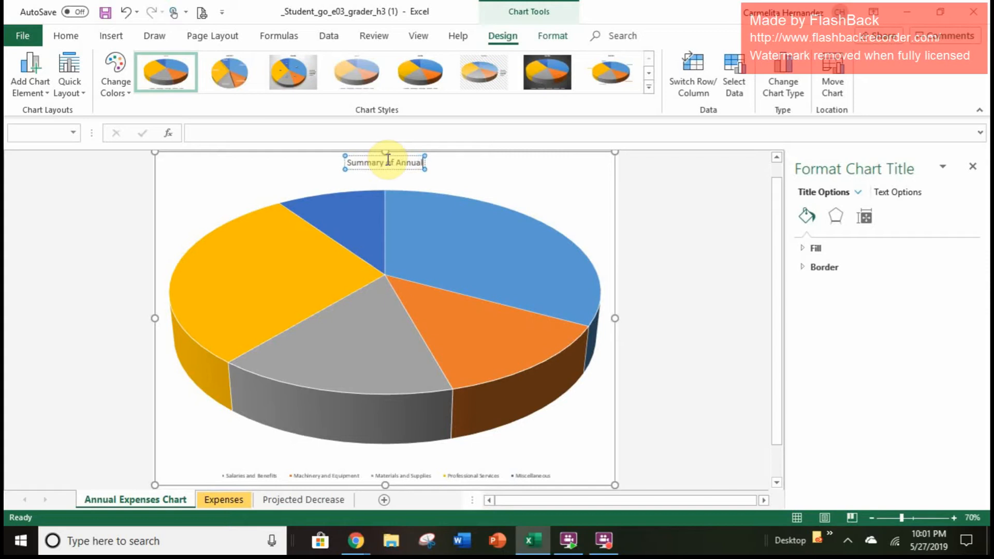
type(" Exp")
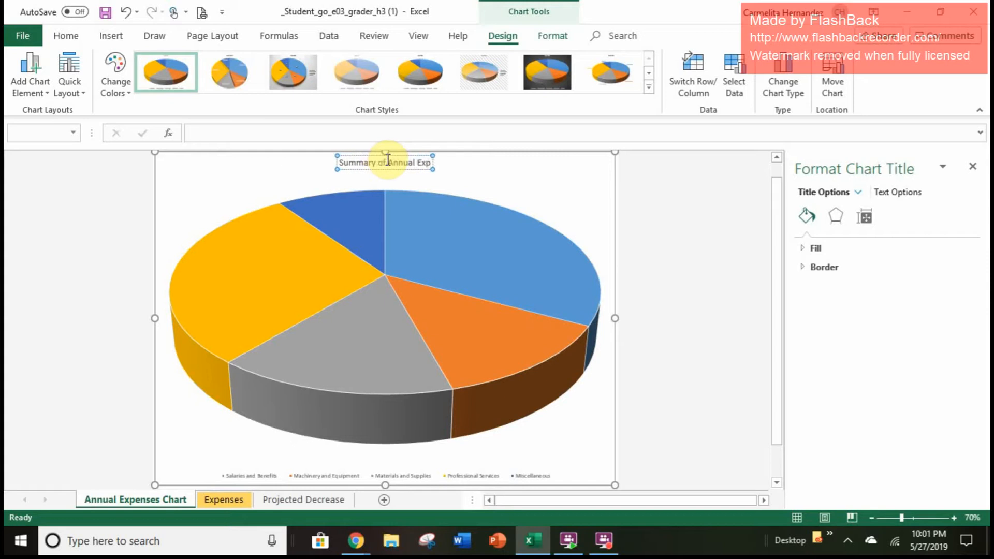
type("enses")
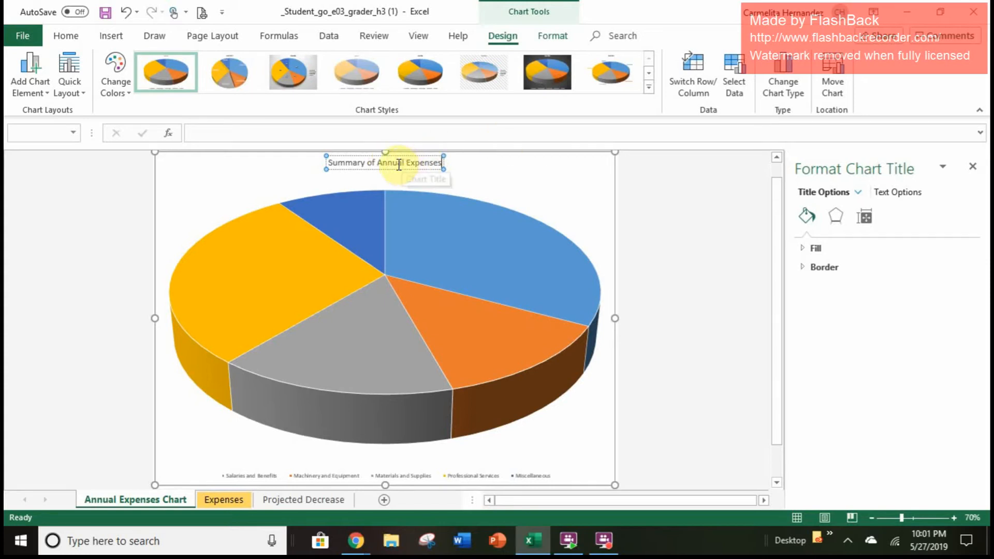
Apply the solid blue WordArt style from the gallery's first row to the entire chart title
double_click(398, 165)
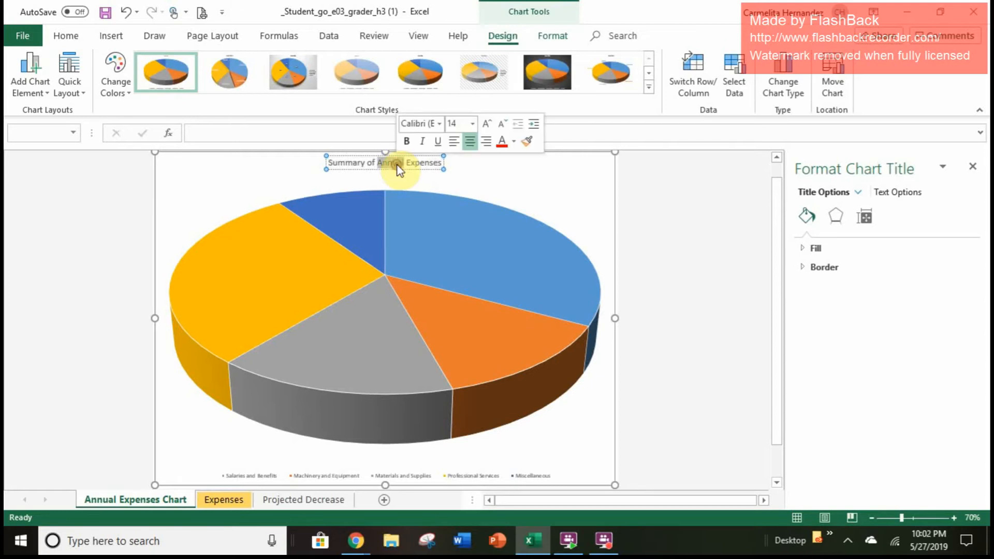
triple_click(397, 166)
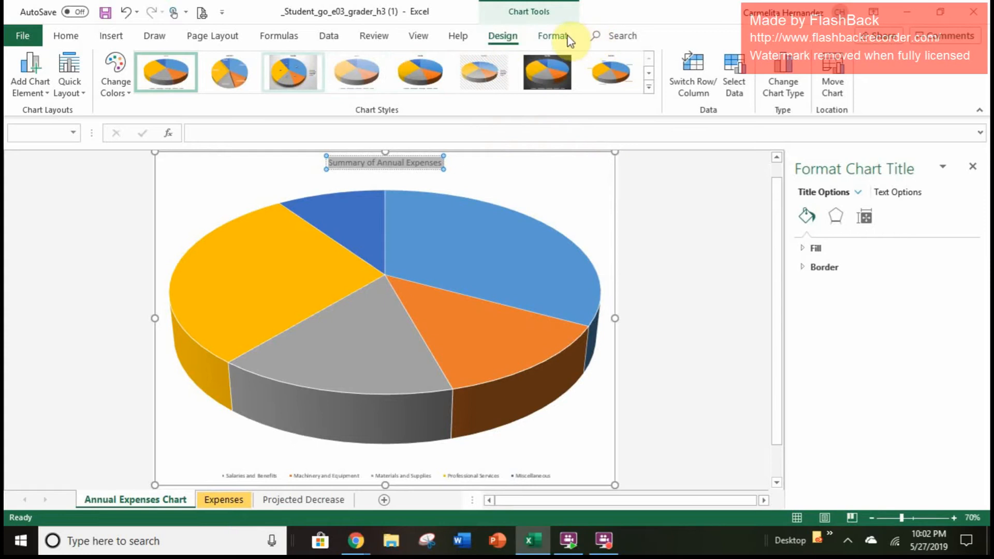
left_click(554, 39)
left_click(553, 37)
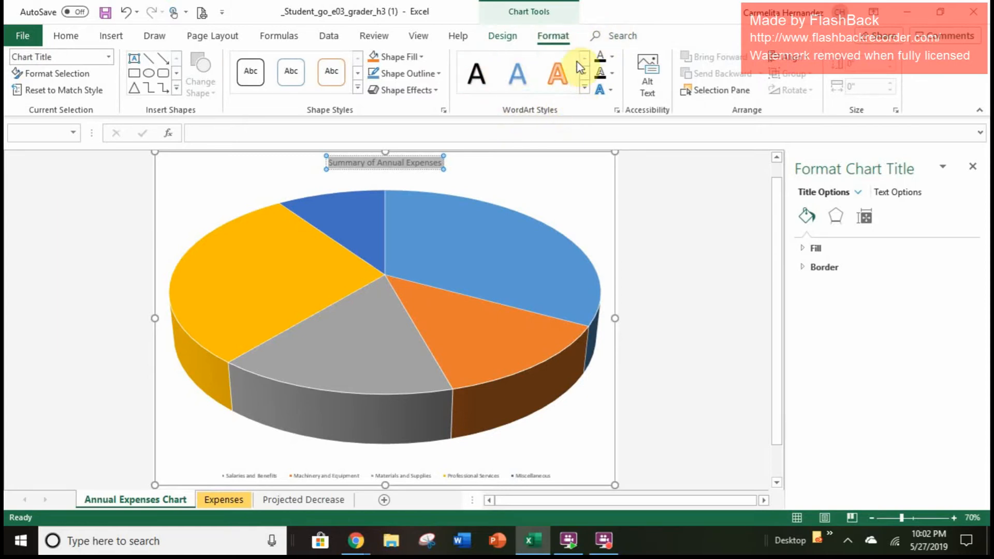
left_click(584, 88)
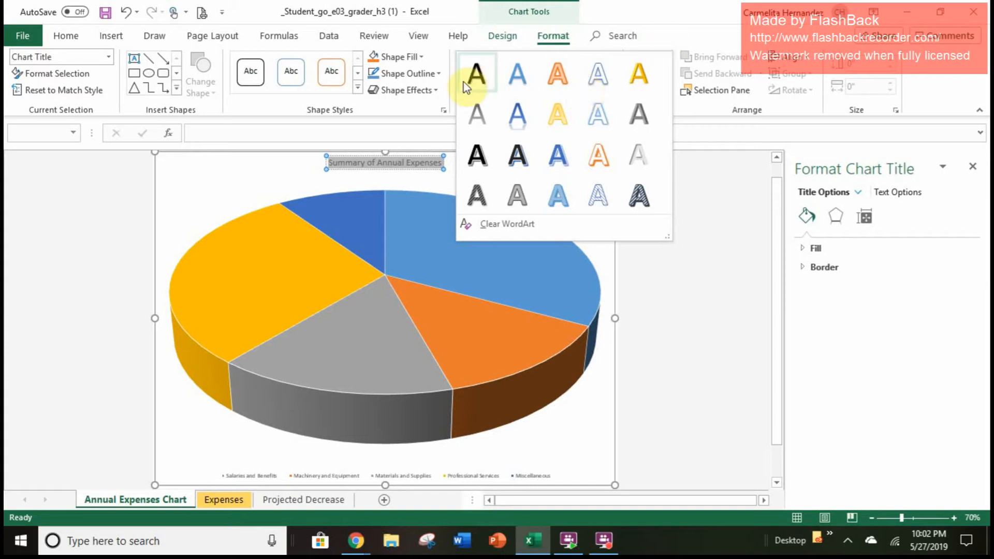
left_click(518, 75)
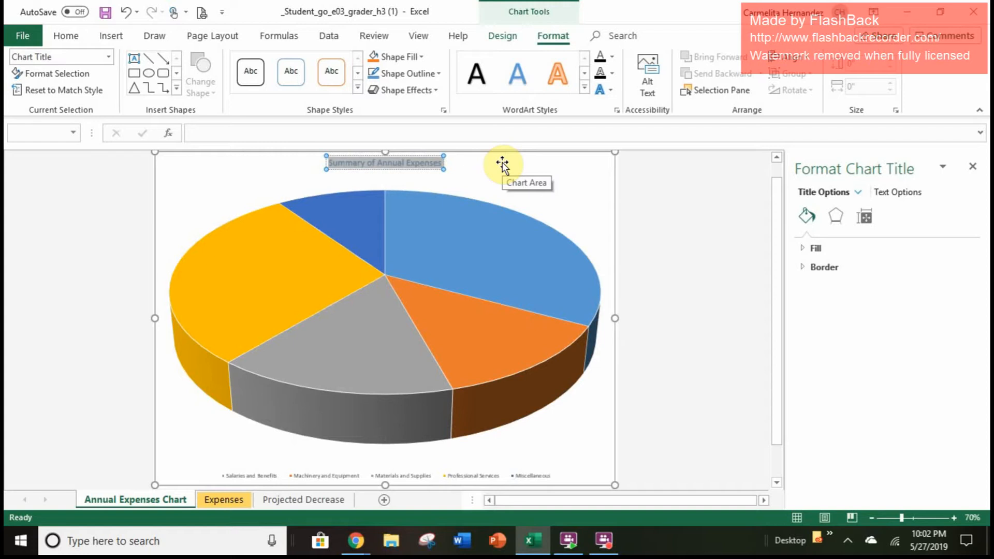
Set the chart title's font size to 28 points and deselect the title
right_click(421, 167)
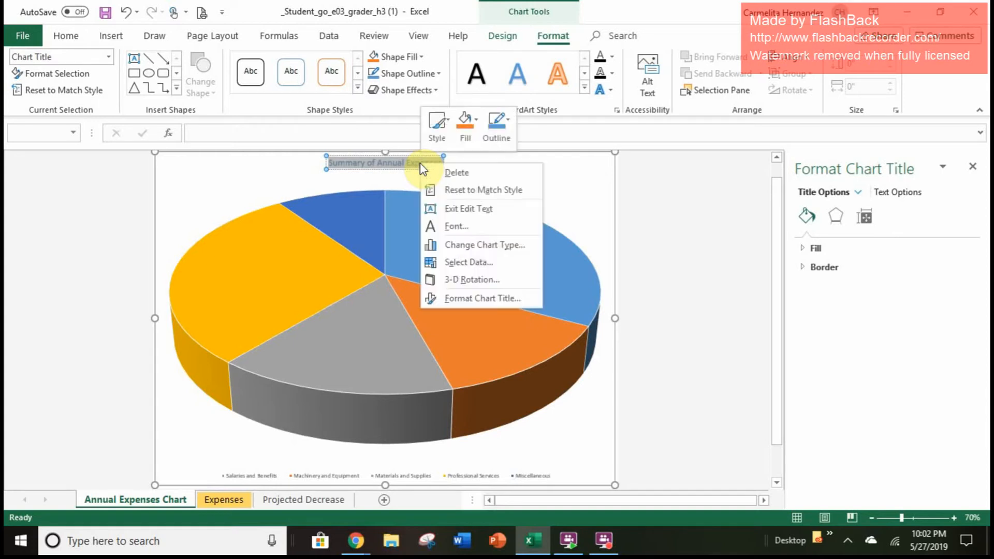
left_click(464, 226)
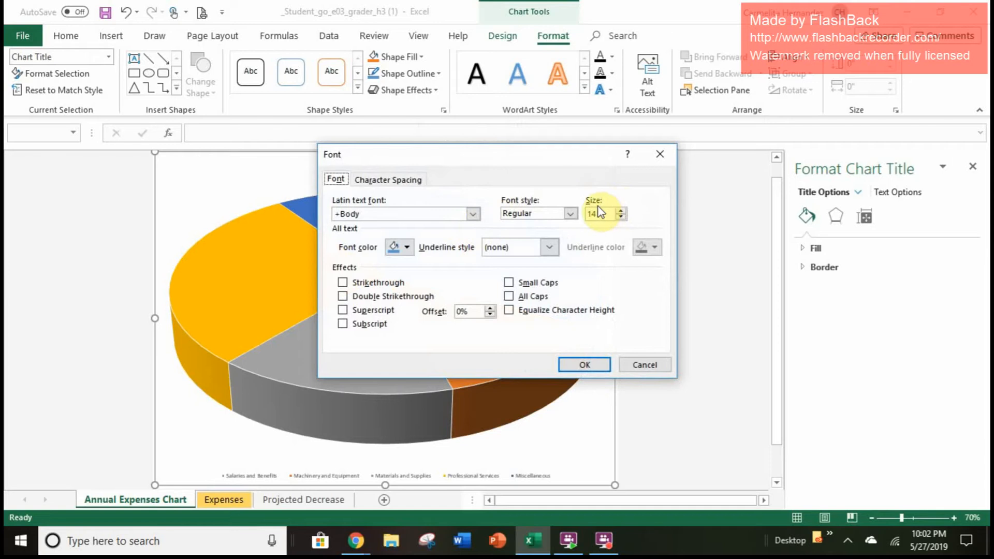
left_click(597, 213)
left_click(622, 217)
left_click(622, 217)
left_click(622, 217)
left_click(622, 217)
type("28")
left_click(598, 366)
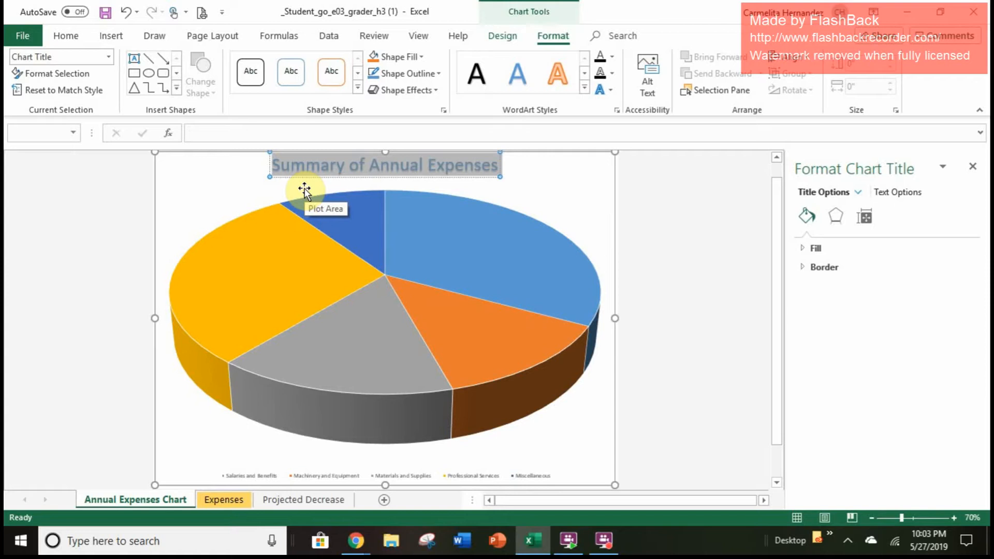
left_click(732, 302)
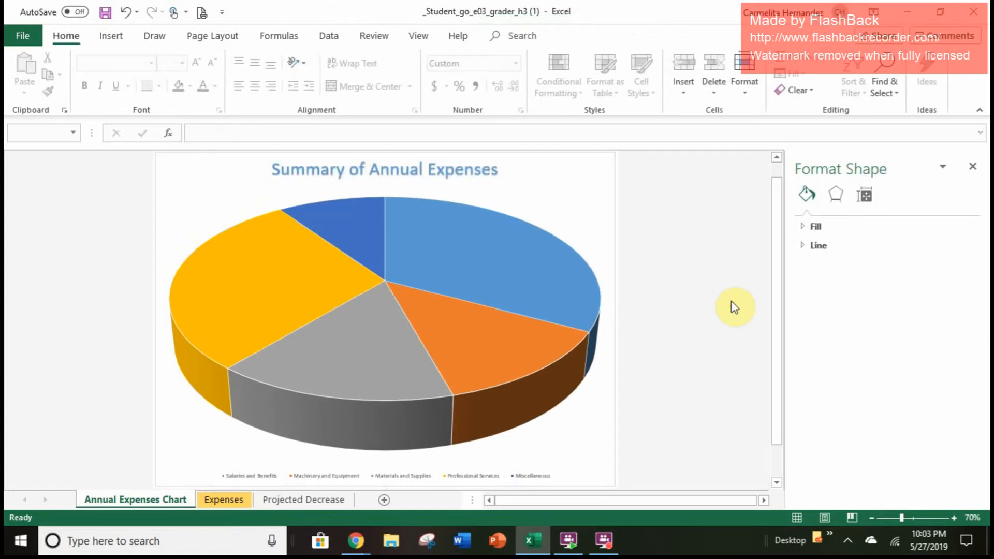
Remove the legend from the Summary of Annual Expenses pie chart
right_click(563, 213)
left_click(528, 185)
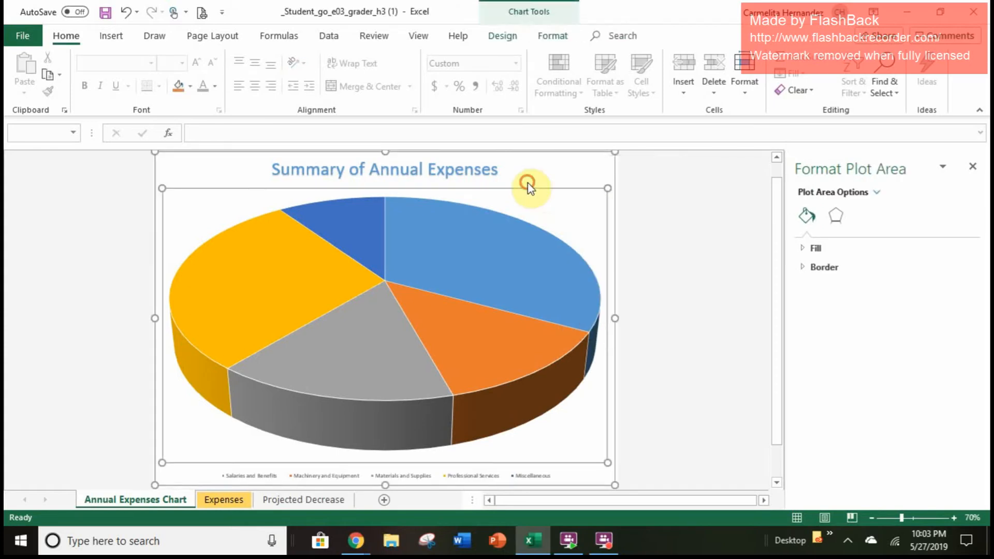
left_click(540, 178)
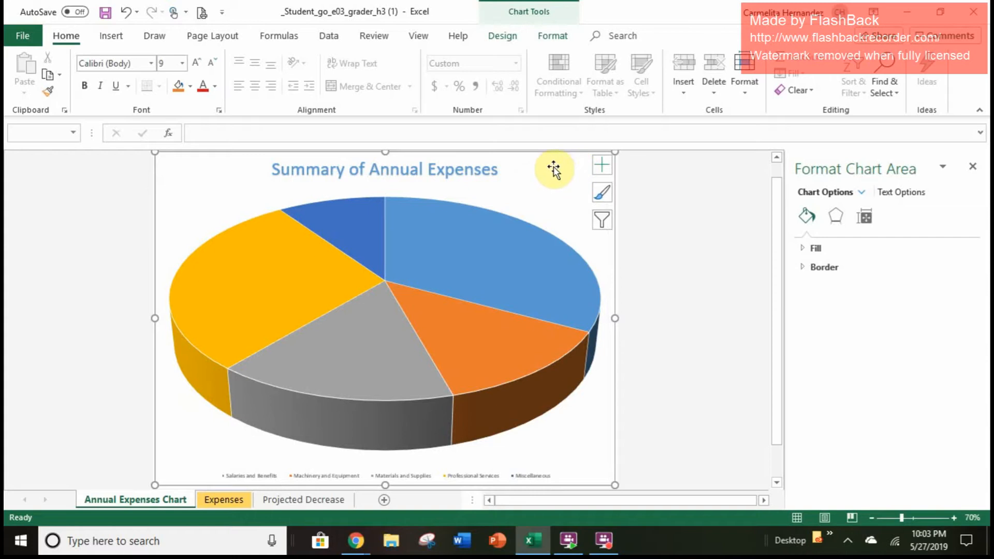
left_click(603, 168)
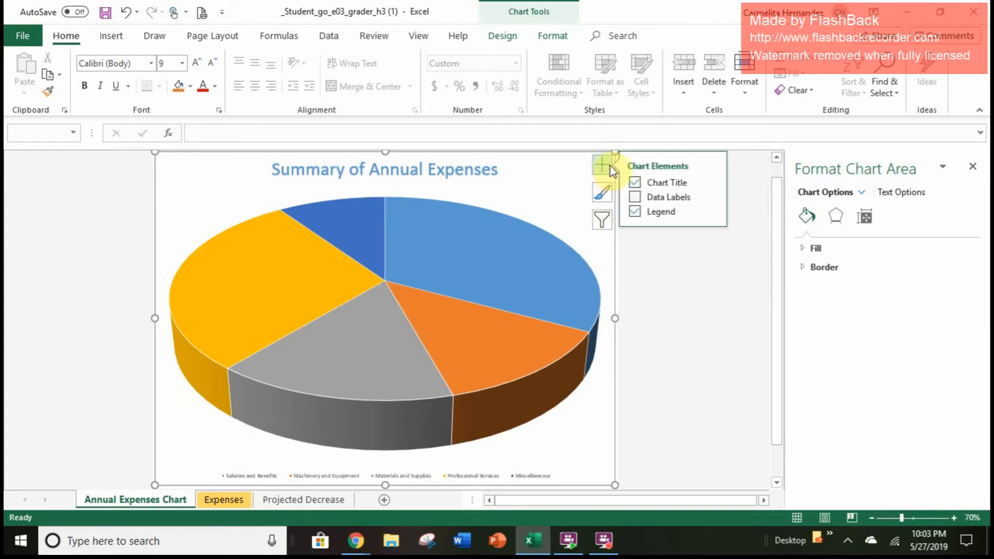
left_click(635, 212)
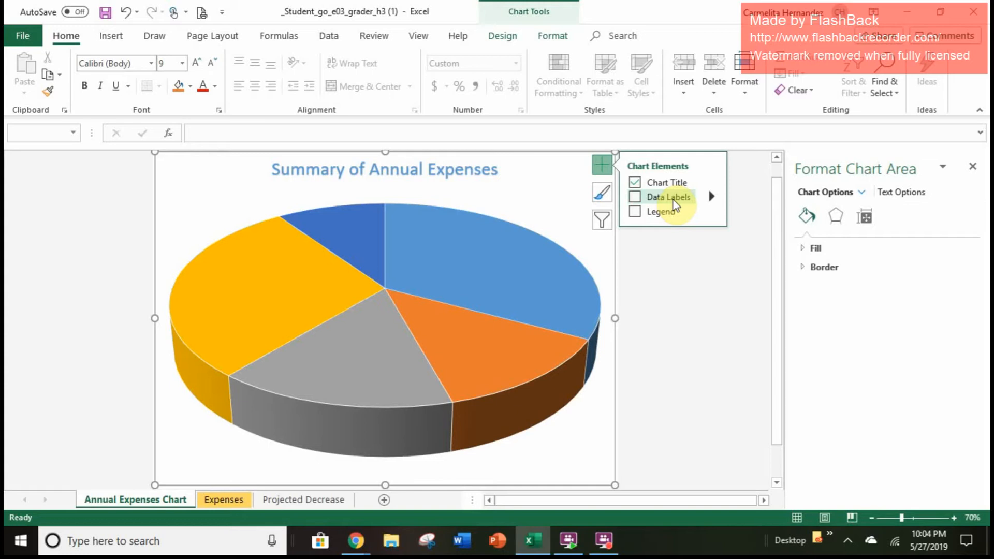
Add data labels to the pie showing only category name and percentage, with the value and leader lines turned off
left_click(713, 196)
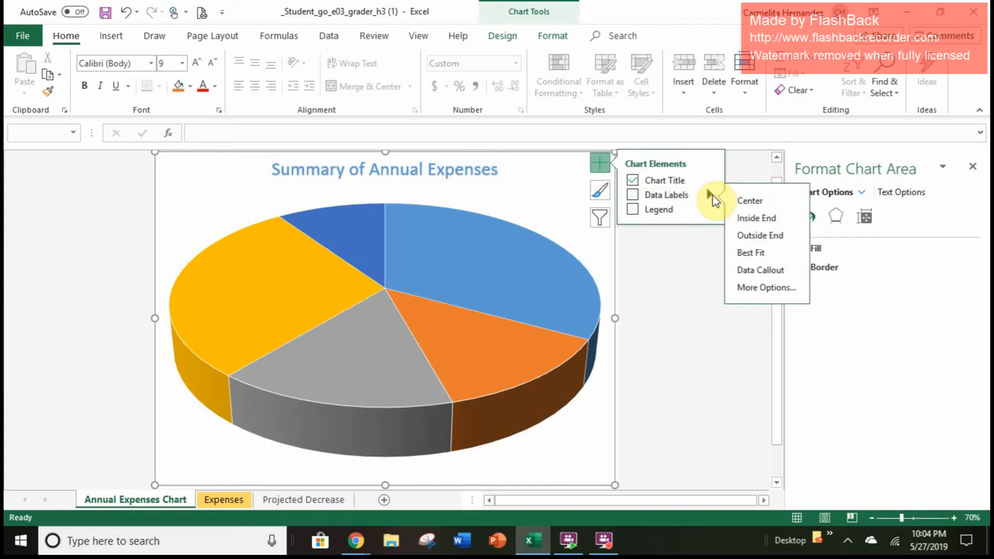
left_click(756, 288)
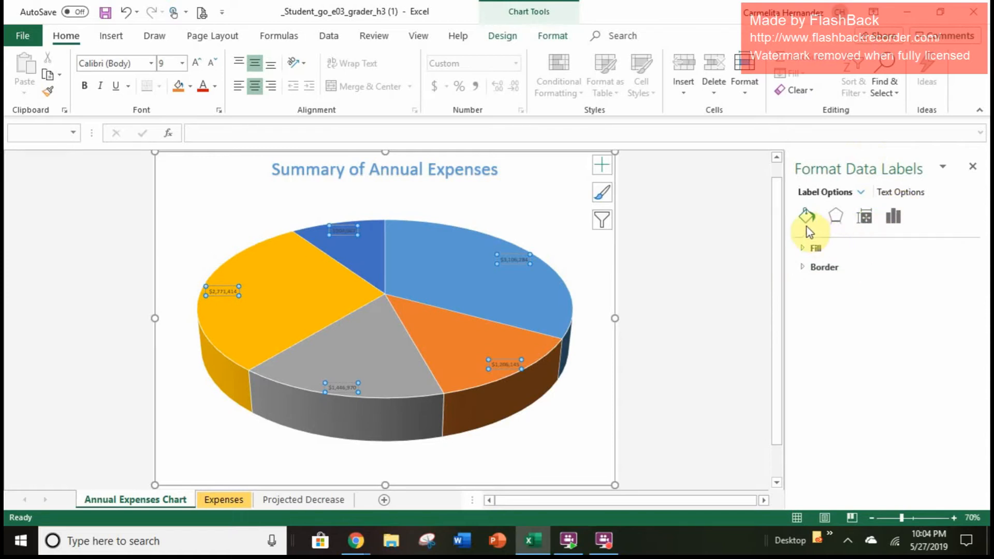
left_click(892, 216)
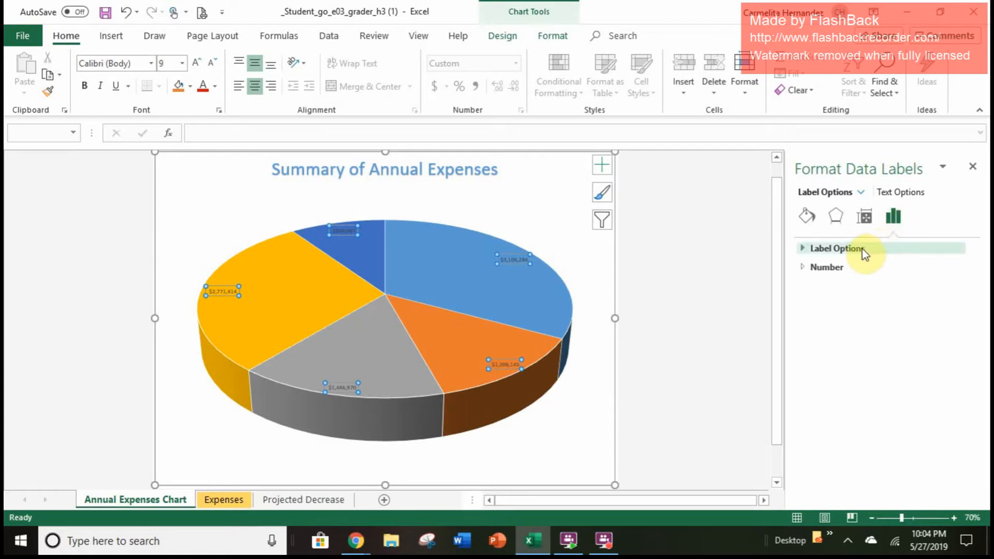
left_click(805, 248)
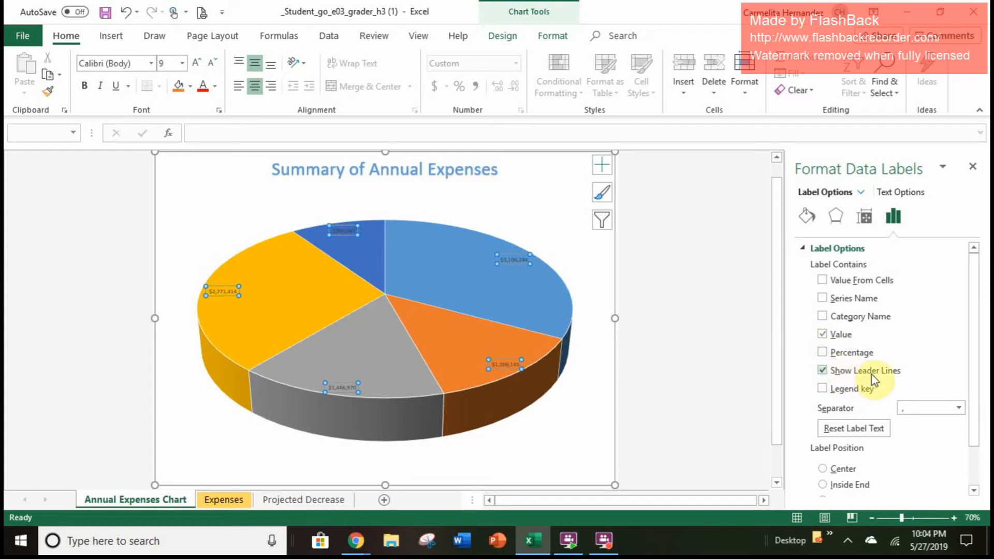
left_click(824, 335)
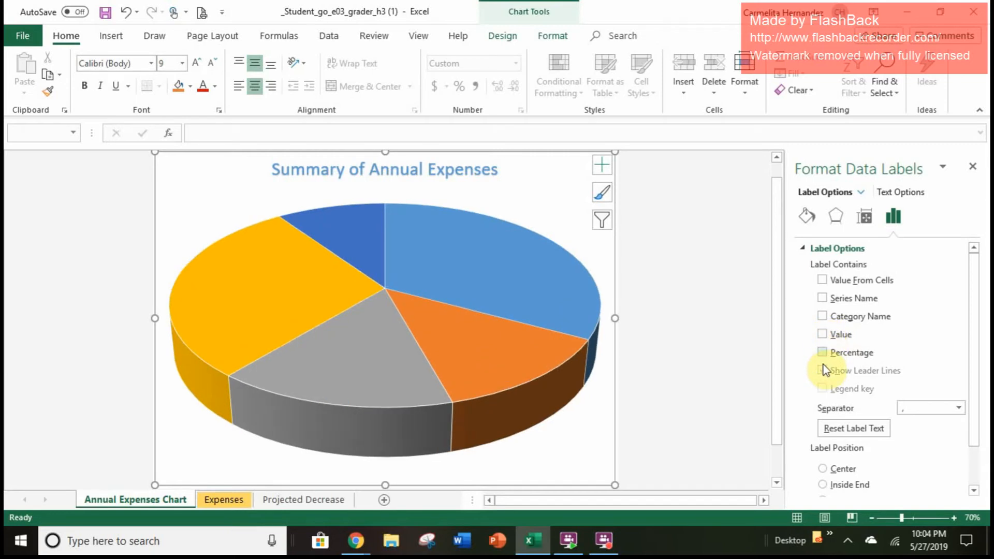
left_click(824, 335)
left_click(823, 335)
left_click(824, 317)
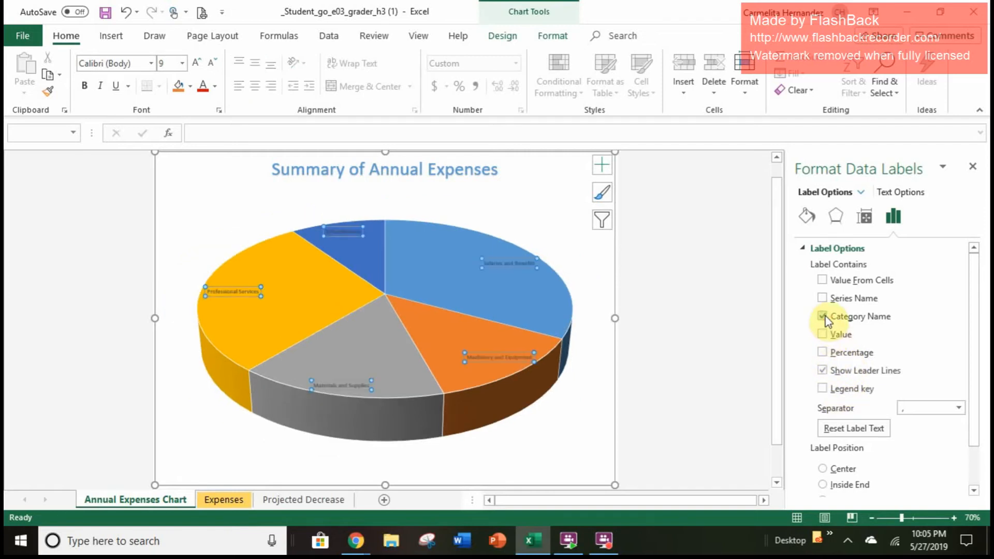
left_click(823, 371)
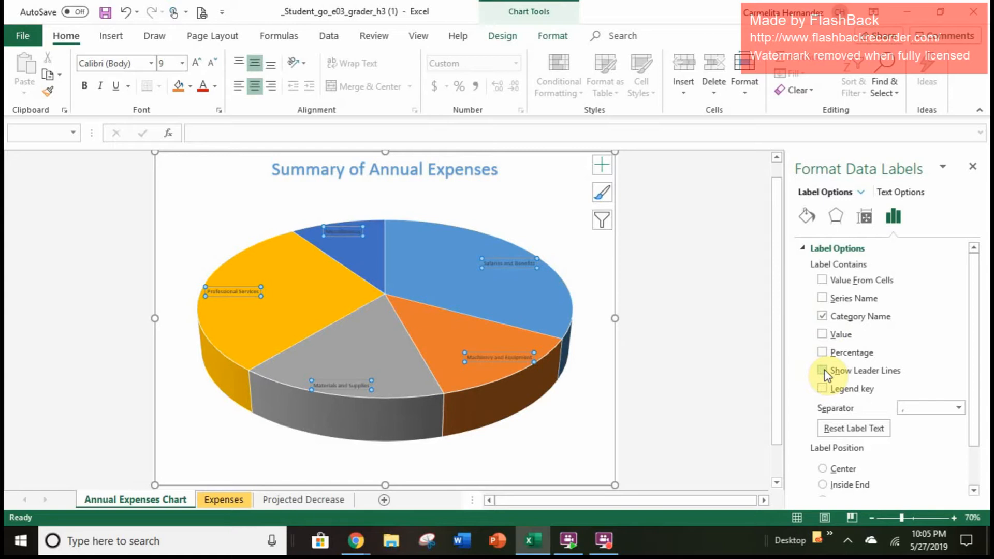
left_click(826, 356)
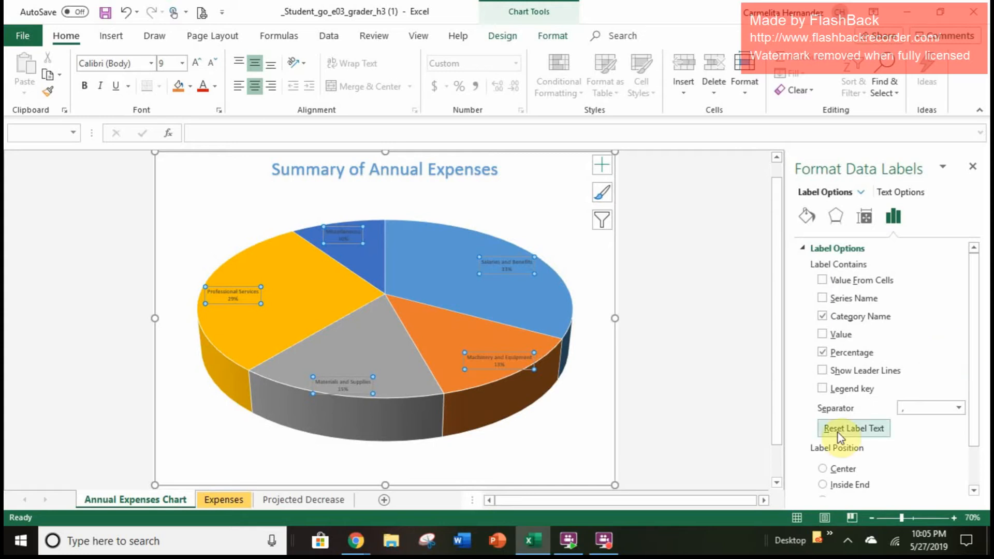
Set the position of the pie's data labels to Center
left_click(825, 469)
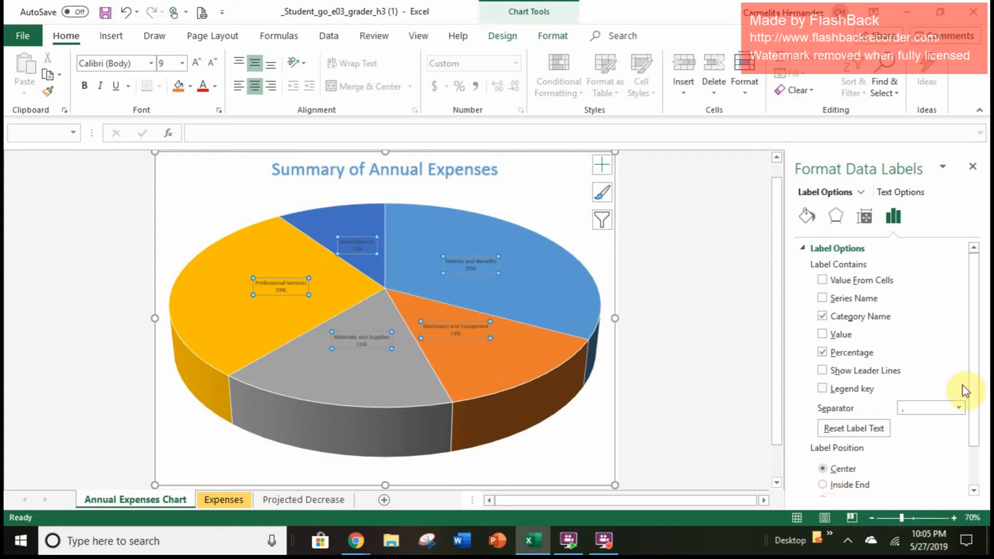
right_click(976, 415)
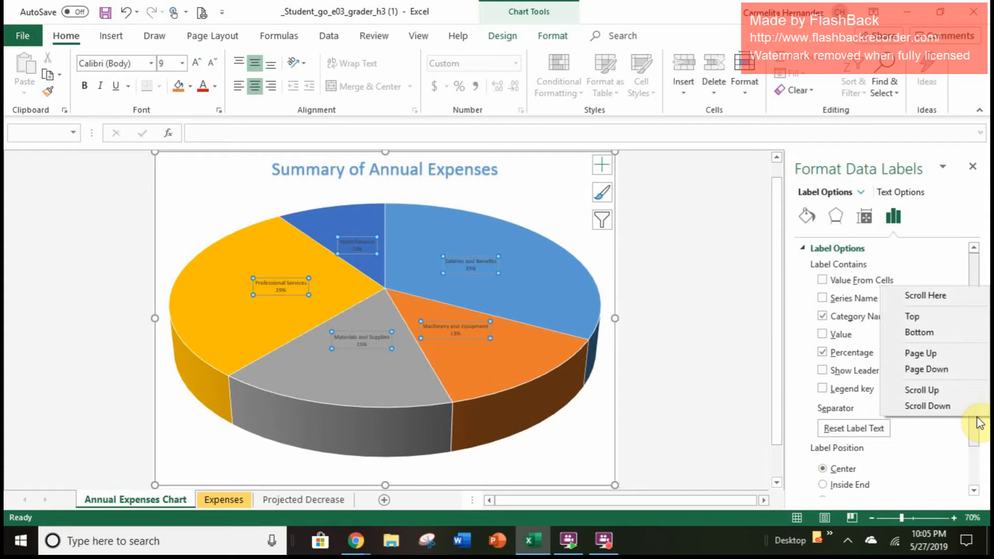
left_click_drag(975, 414, 974, 459)
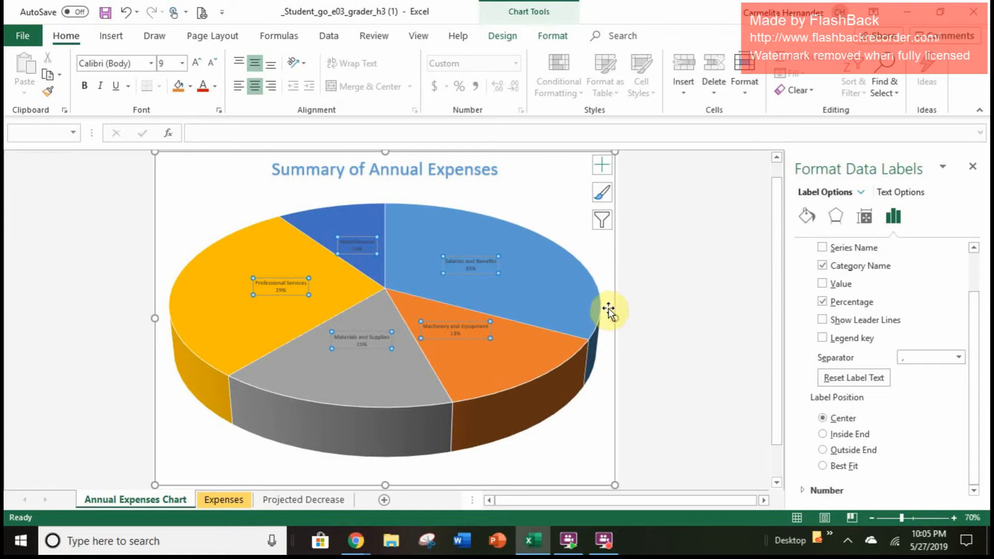
Format all the pie's data labels as Bold Italic at 12 points, then close the formatting options and deselect the chart
right_click(462, 263)
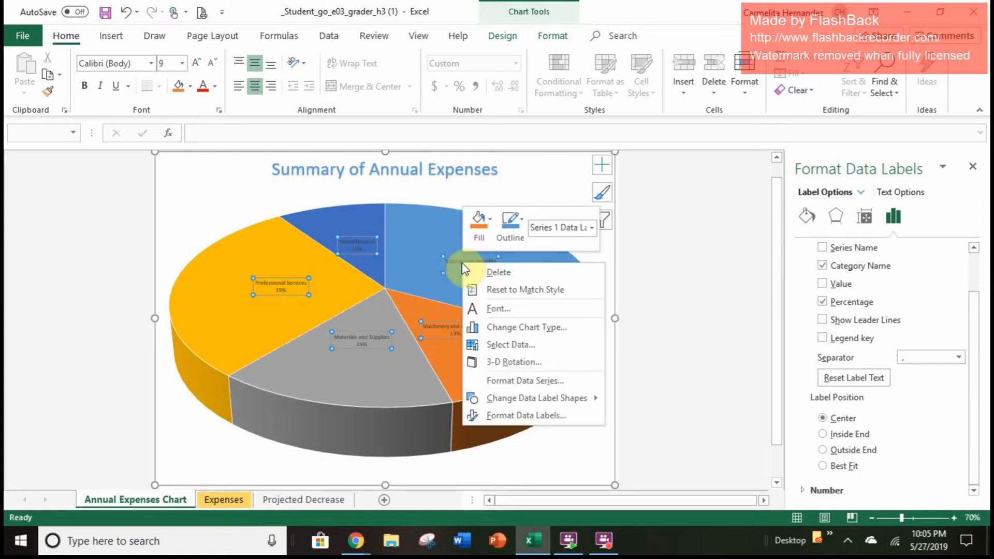
left_click(498, 312)
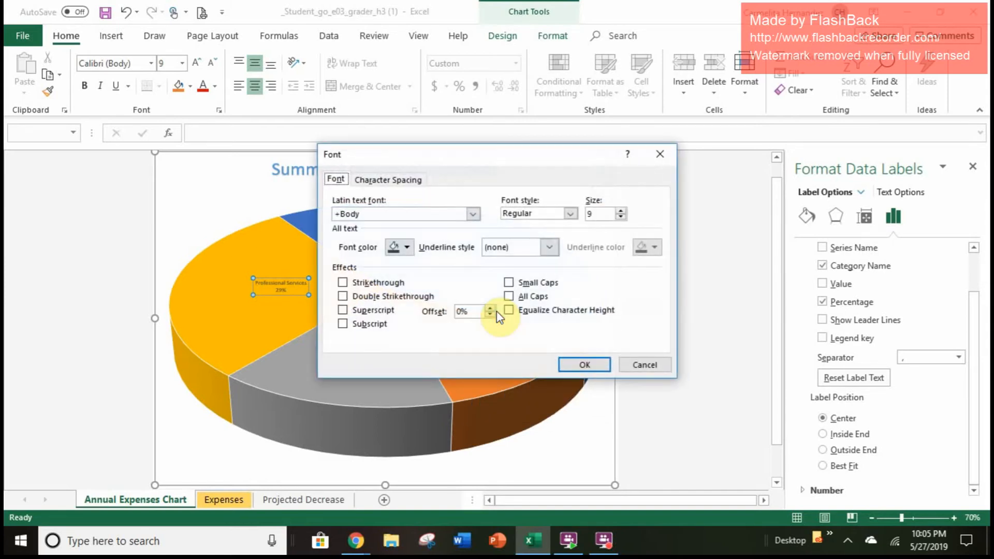
left_click(572, 213)
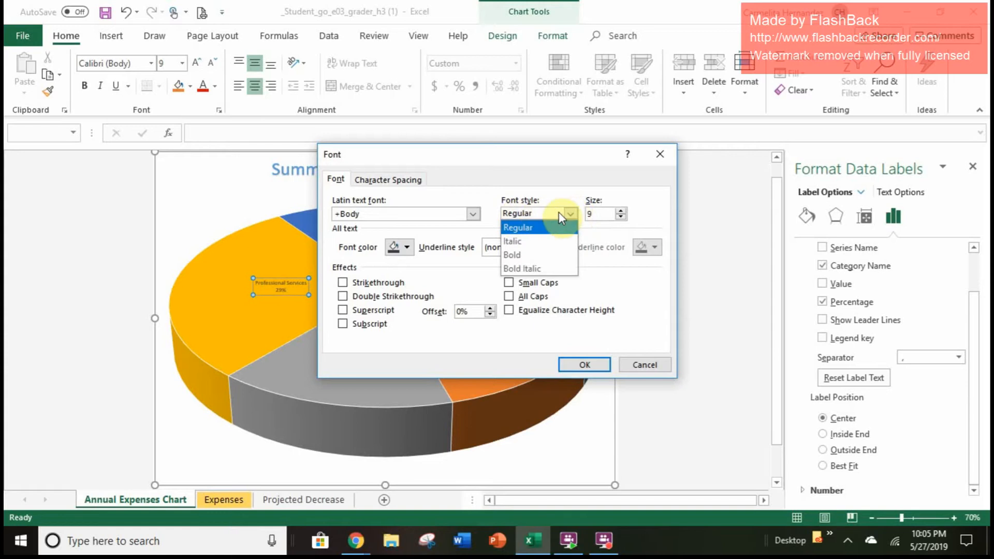
left_click(545, 271)
left_click(605, 215)
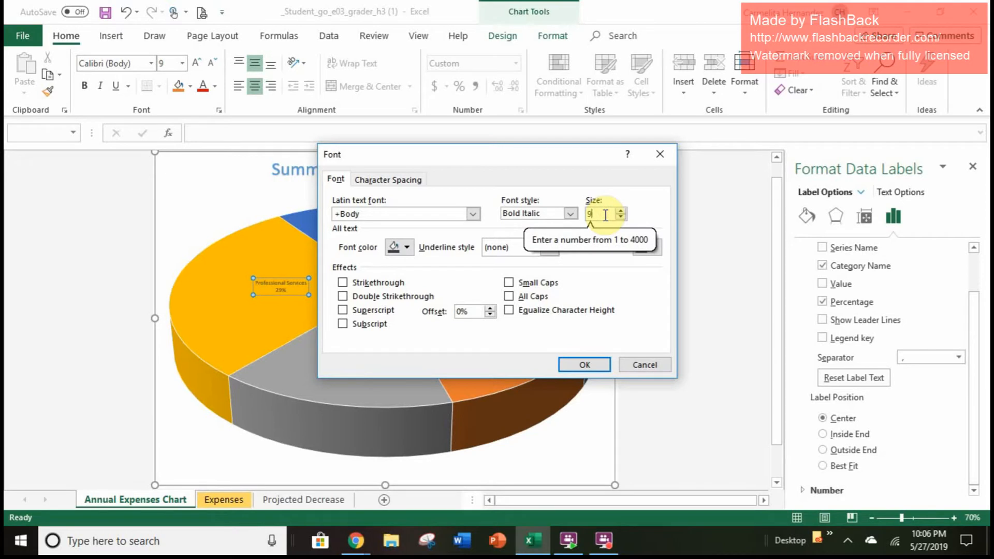
key("BackSpace")
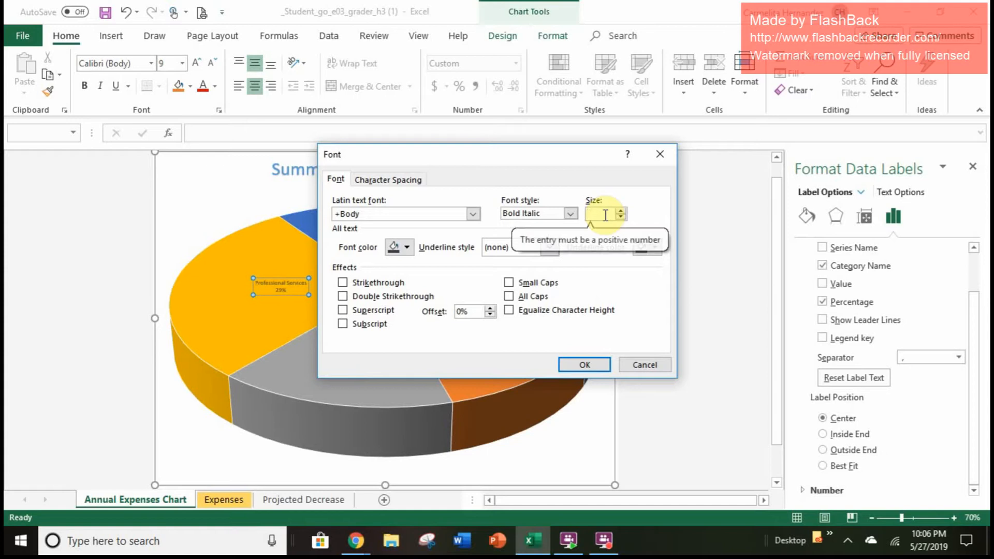
type("12")
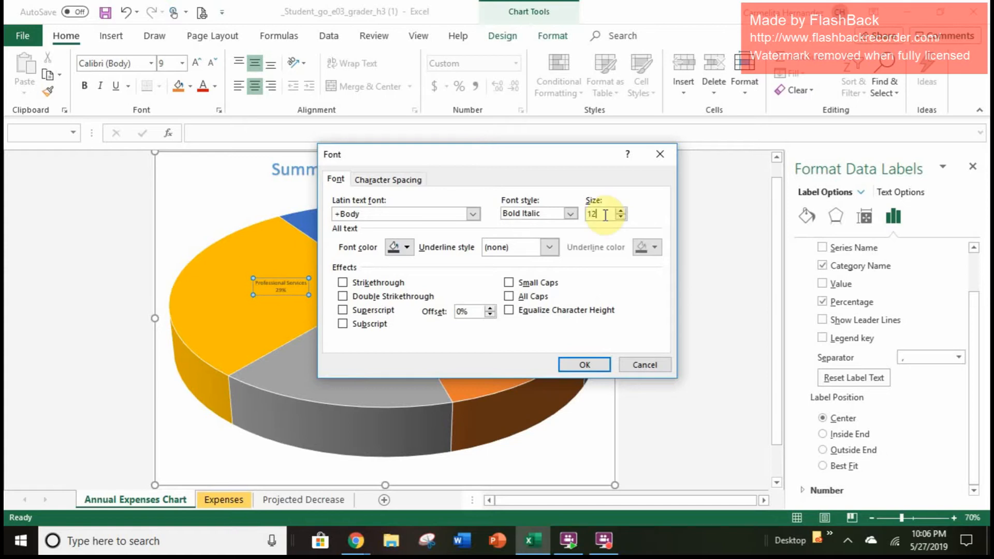
left_click(598, 367)
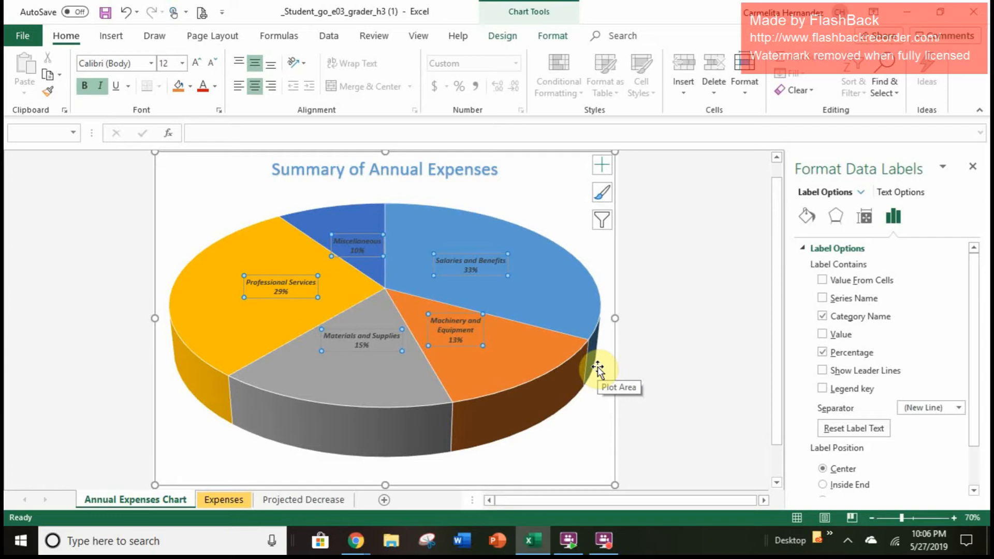
left_click(972, 167)
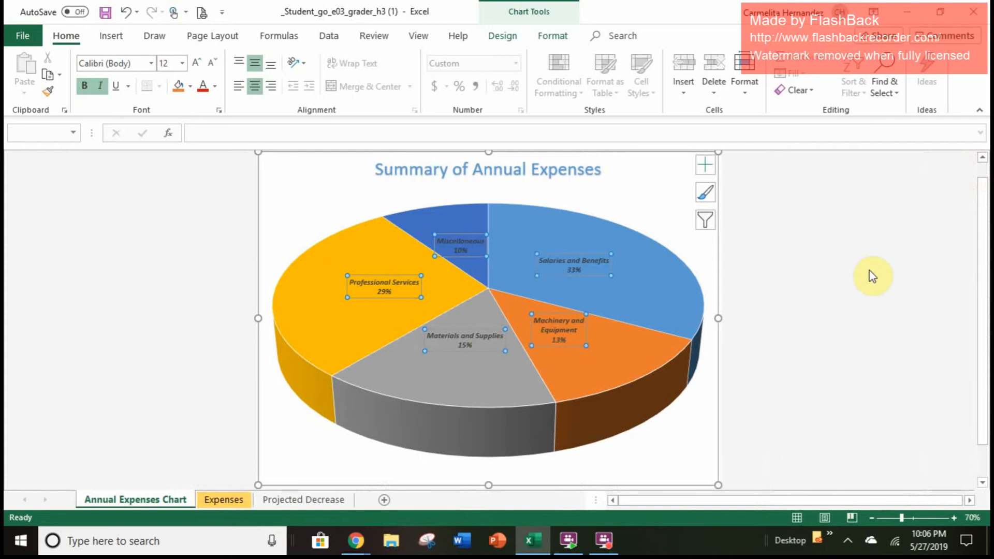
left_click(873, 276)
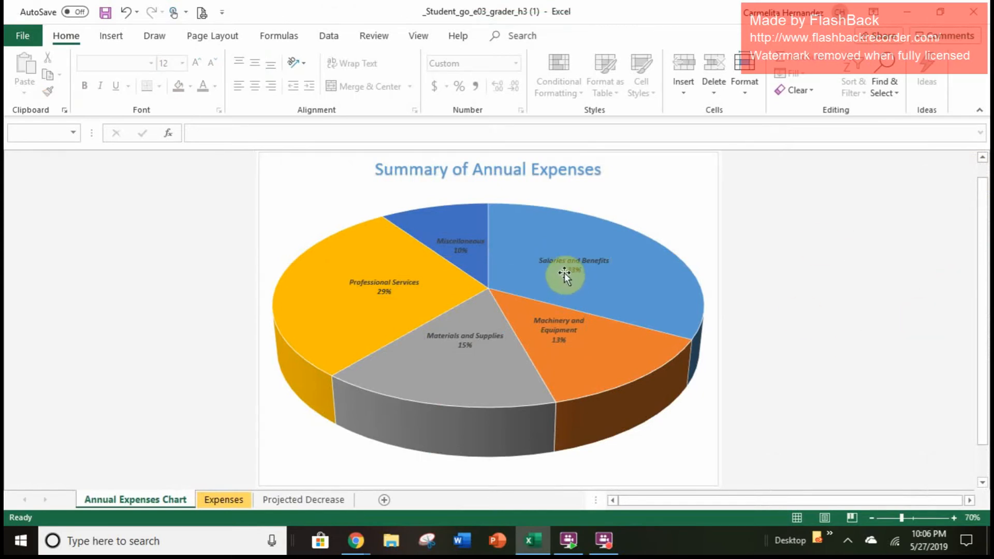
left_click(620, 284)
double_click(575, 264)
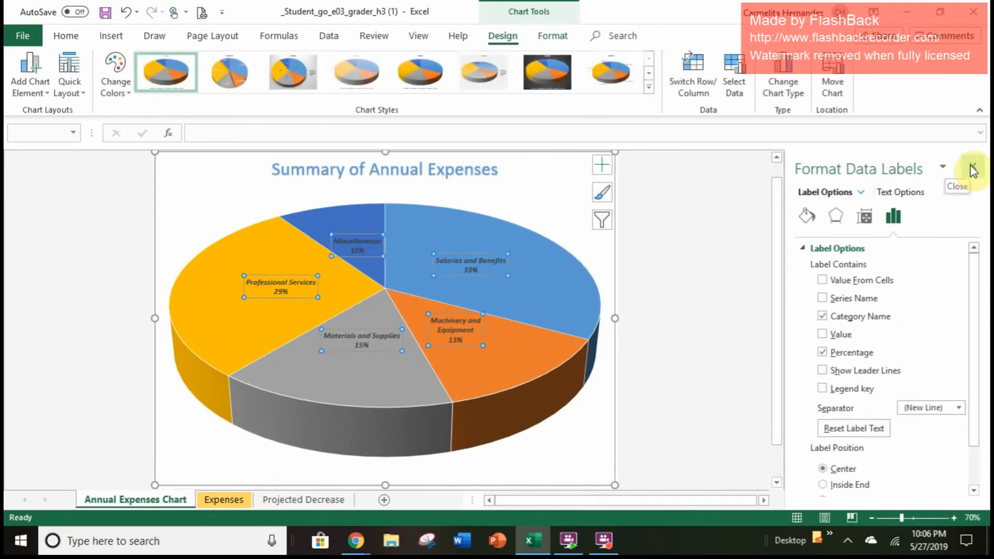
left_click(973, 170)
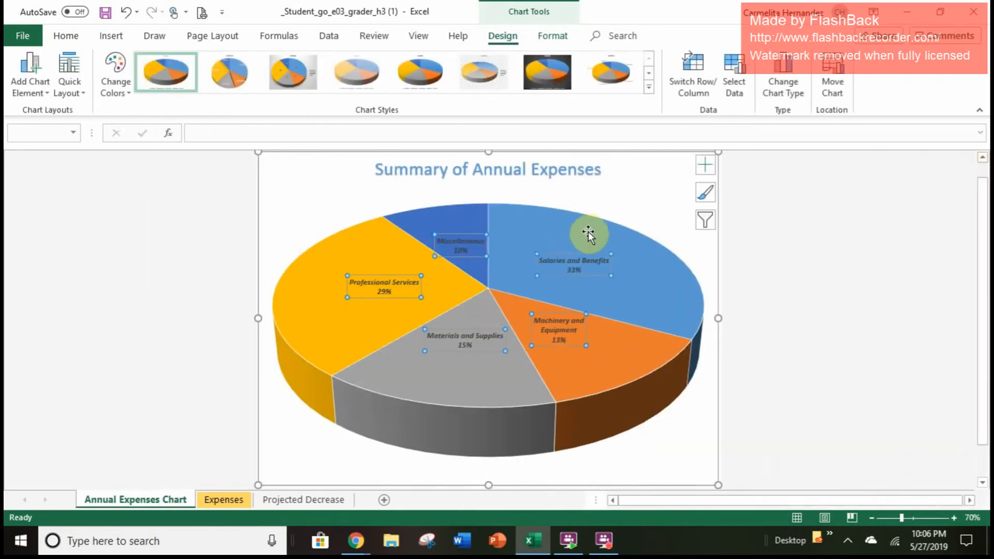
left_click(890, 279)
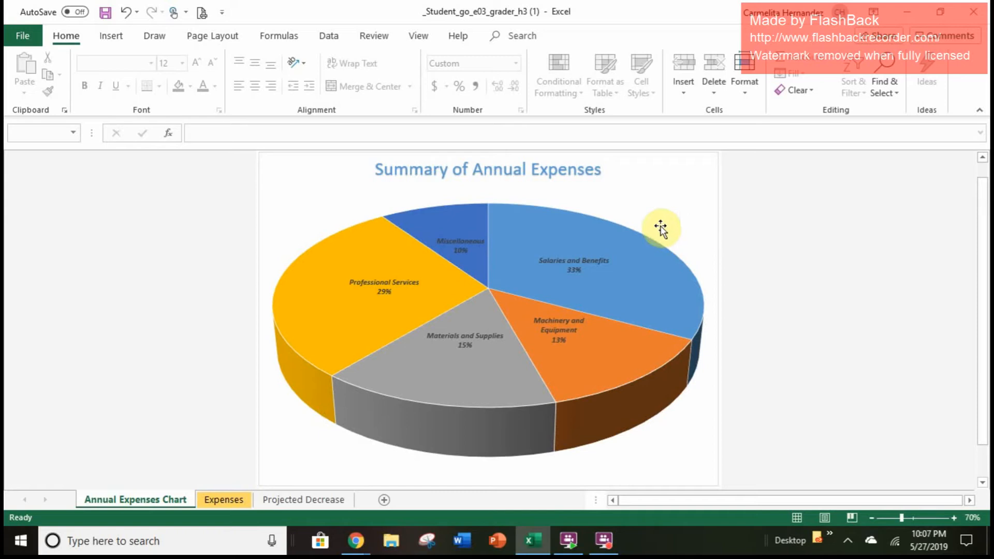
double_click(615, 199)
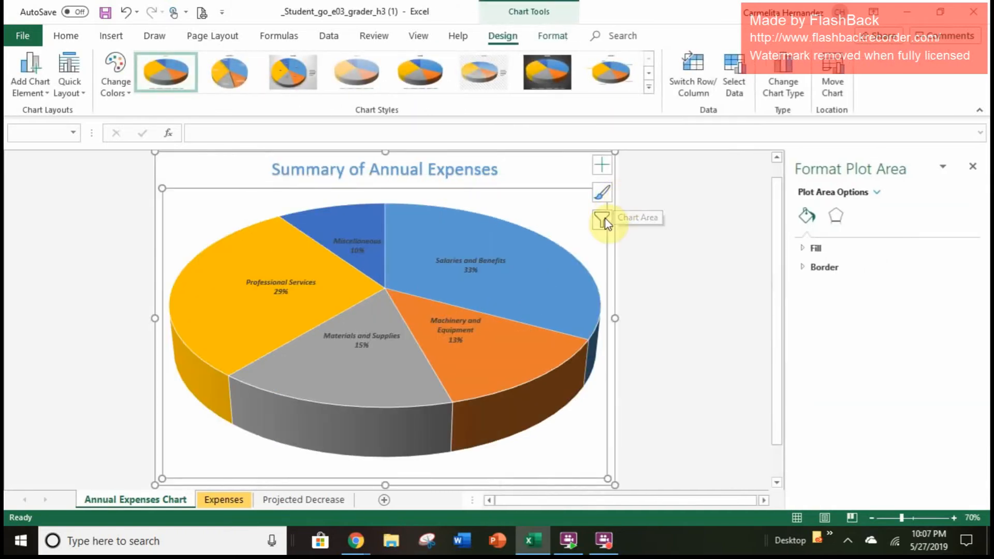
left_click(521, 278)
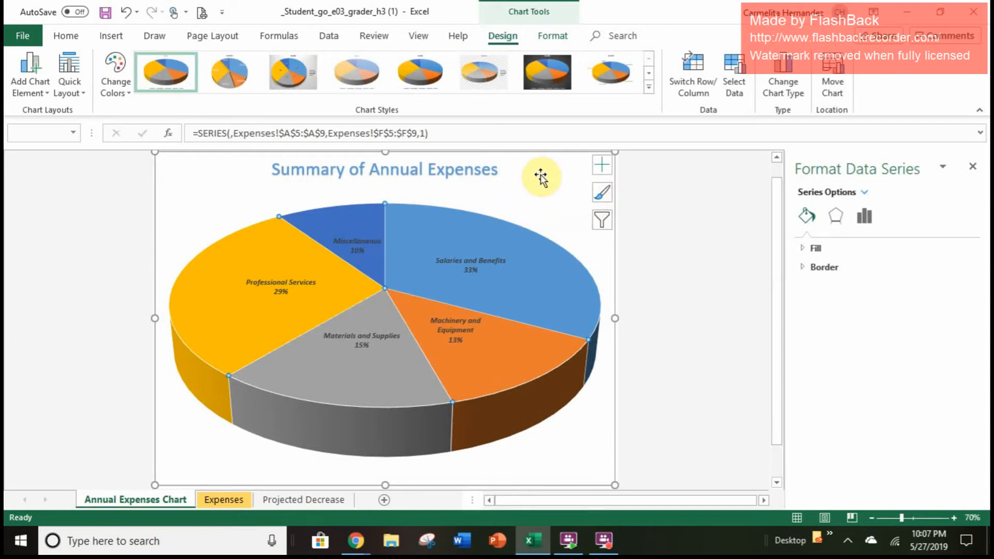
left_click(661, 235)
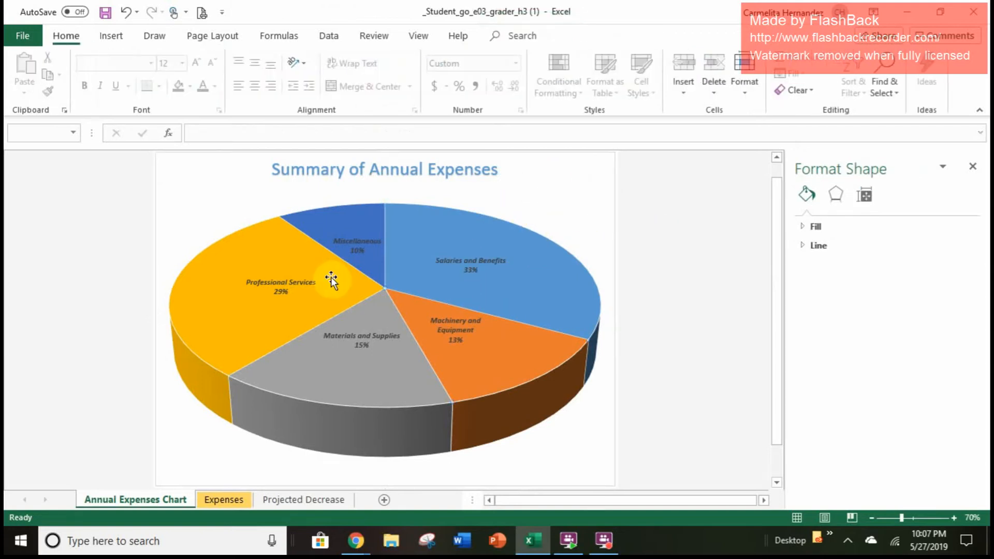
left_click(508, 288)
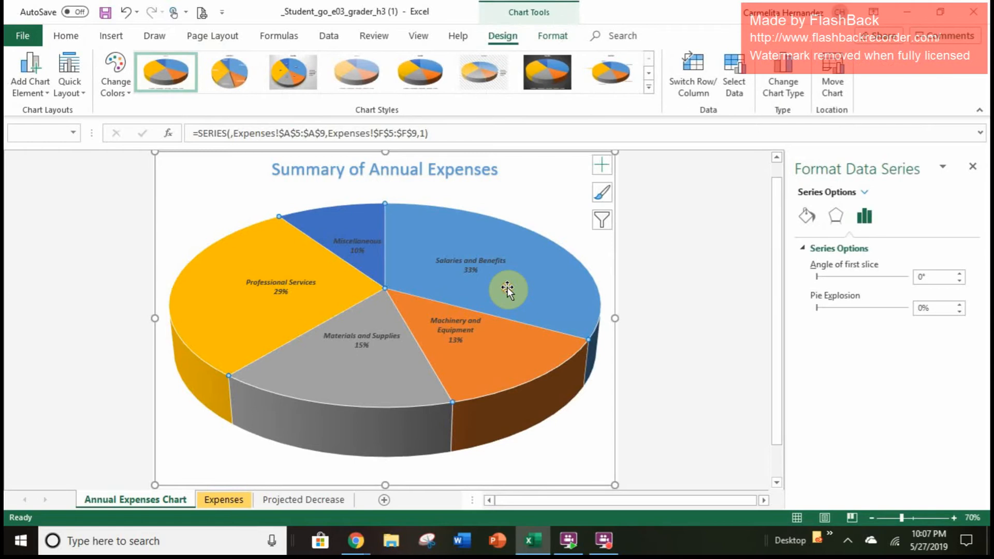
left_click(534, 184)
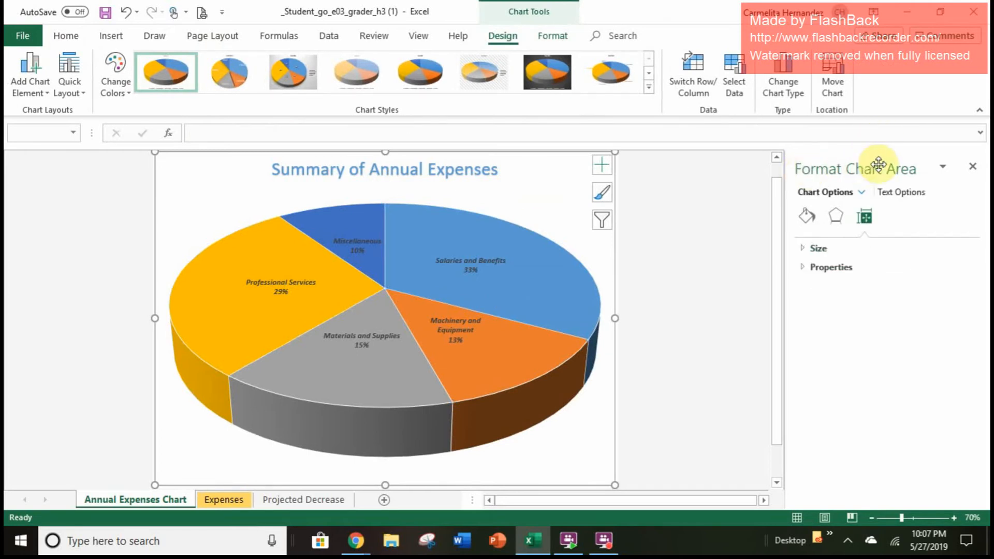
left_click(476, 288)
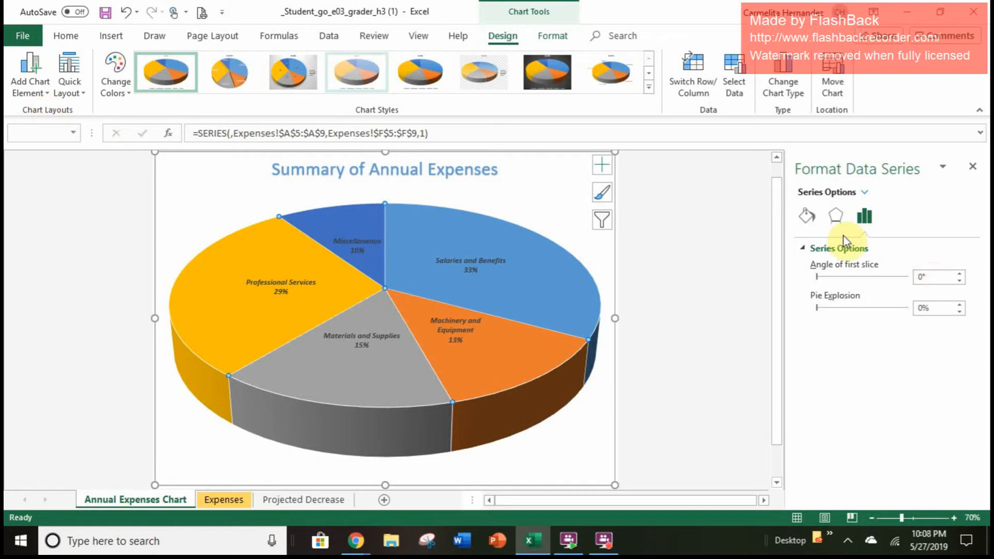
left_click(836, 218)
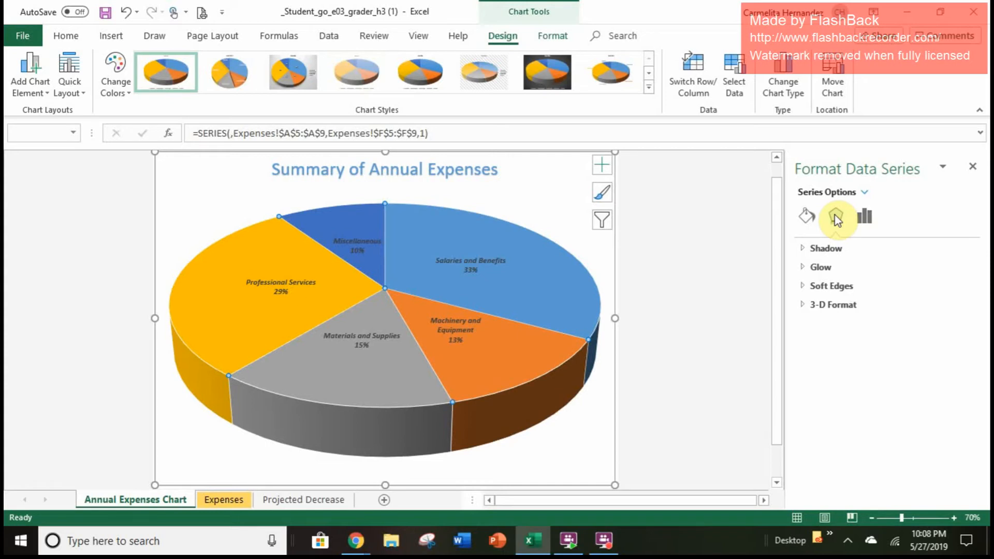
left_click(864, 216)
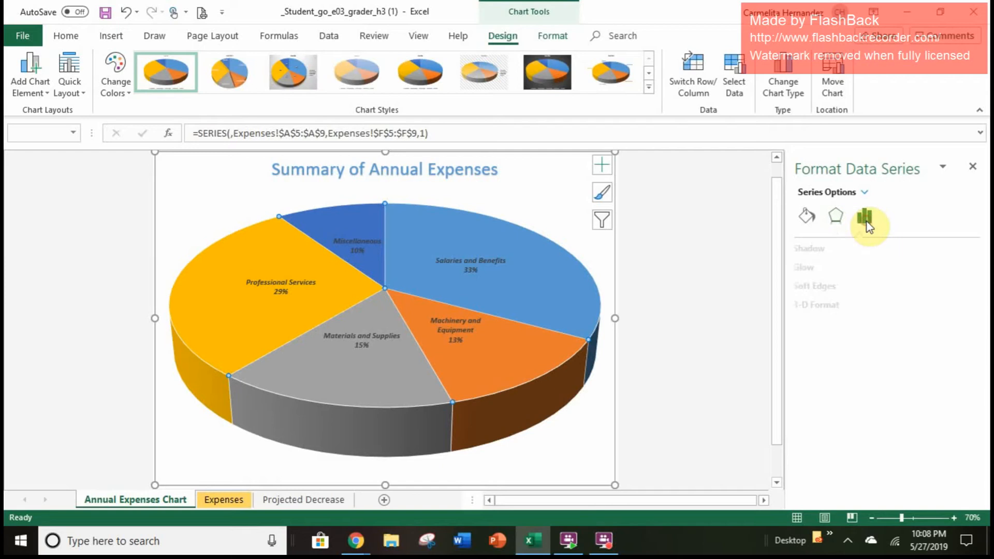
left_click(973, 167)
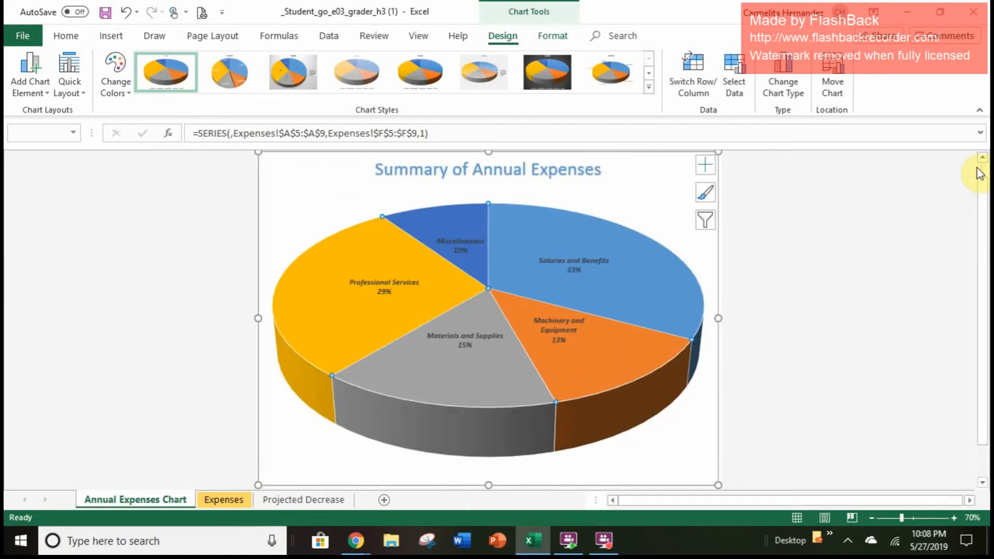
left_click(763, 414)
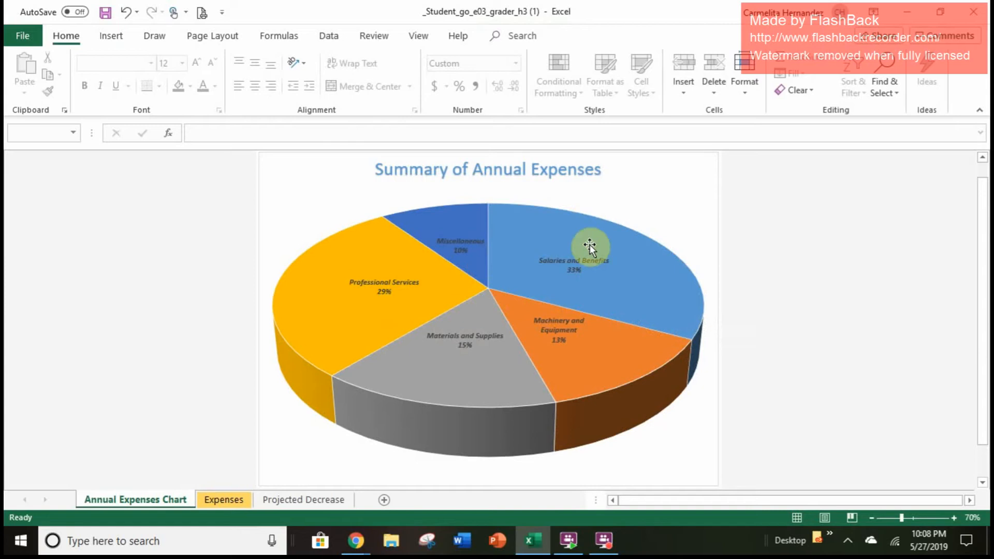
Select the whole pie data series and give it a Round top bevel in its 3-D format settings
double_click(647, 183)
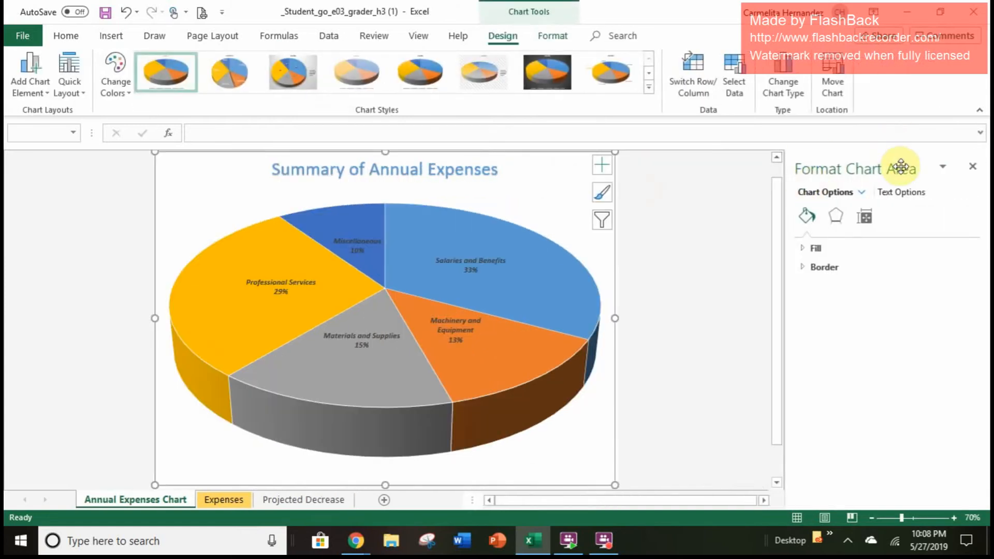
left_click(532, 271)
left_click(533, 271)
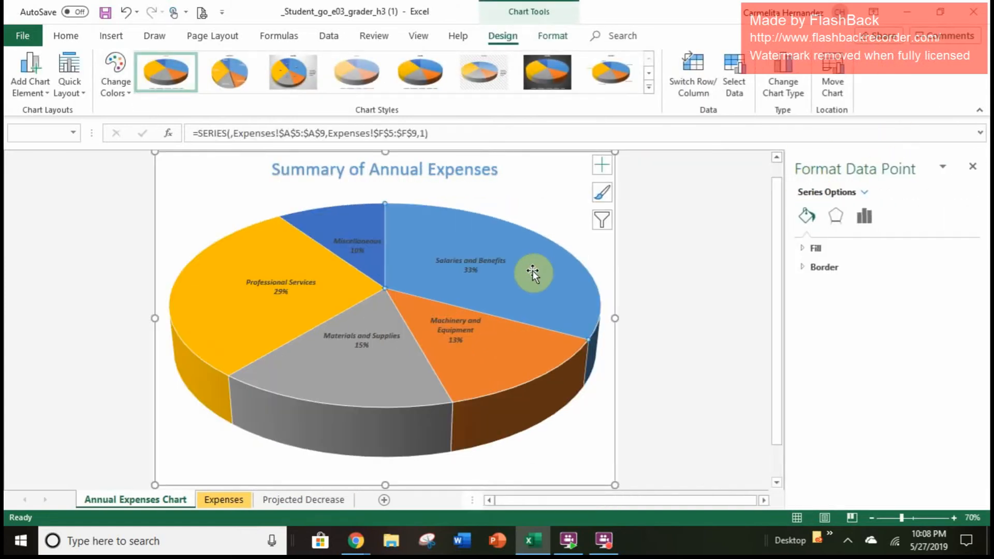
left_click(499, 268)
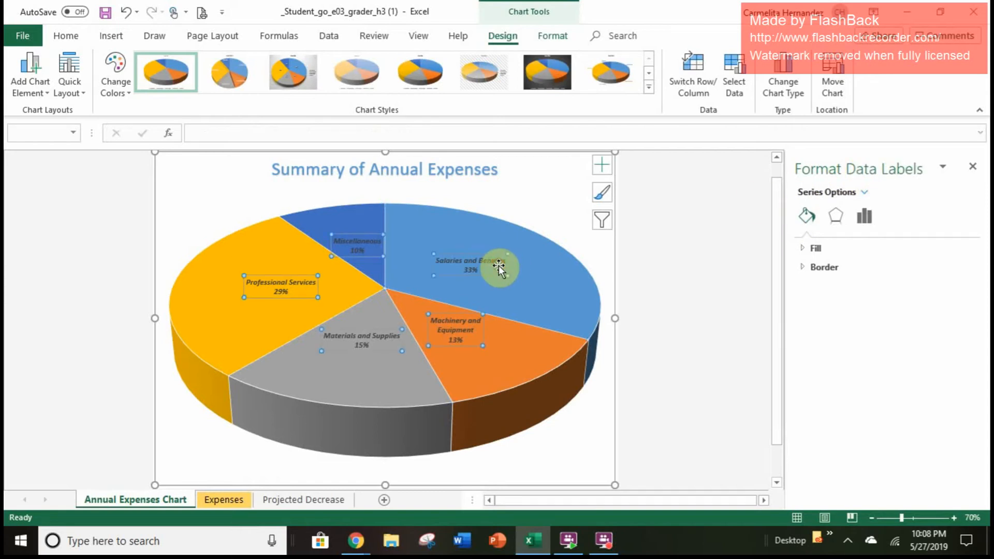
left_click(556, 309)
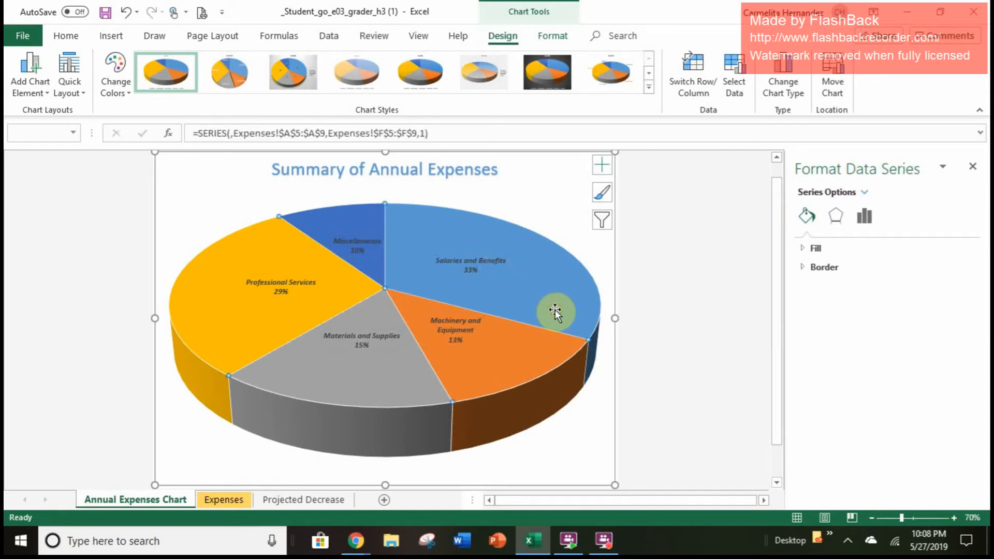
left_click(835, 216)
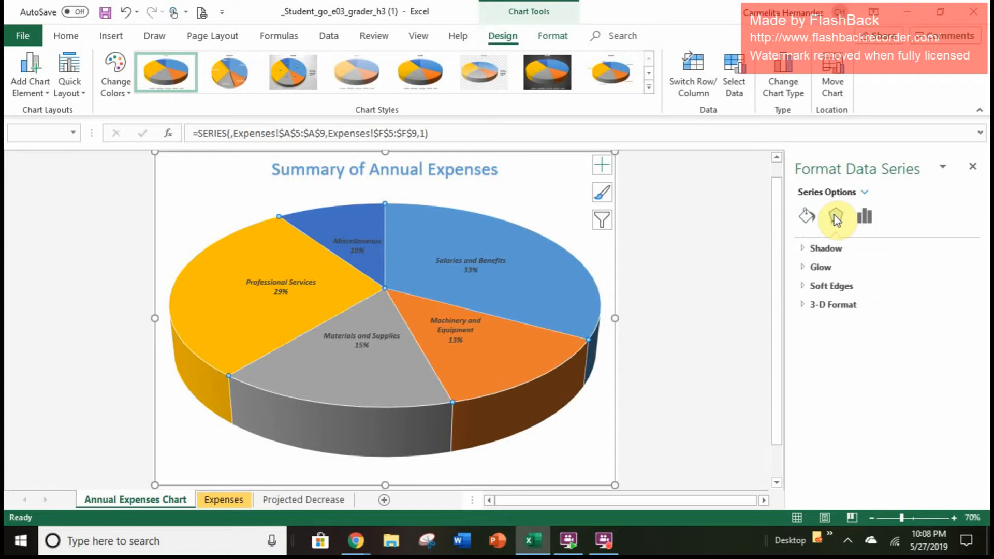
left_click(827, 306)
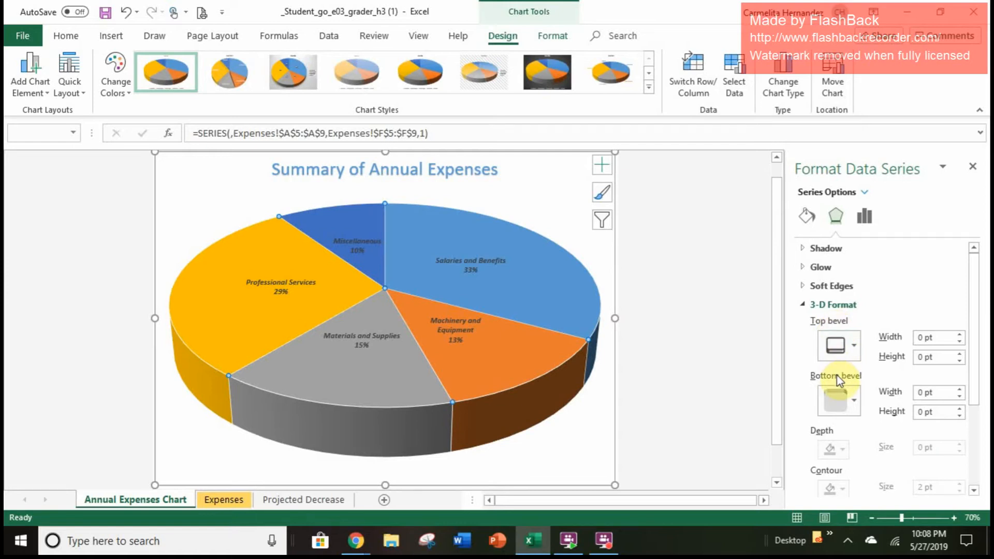
left_click(847, 348)
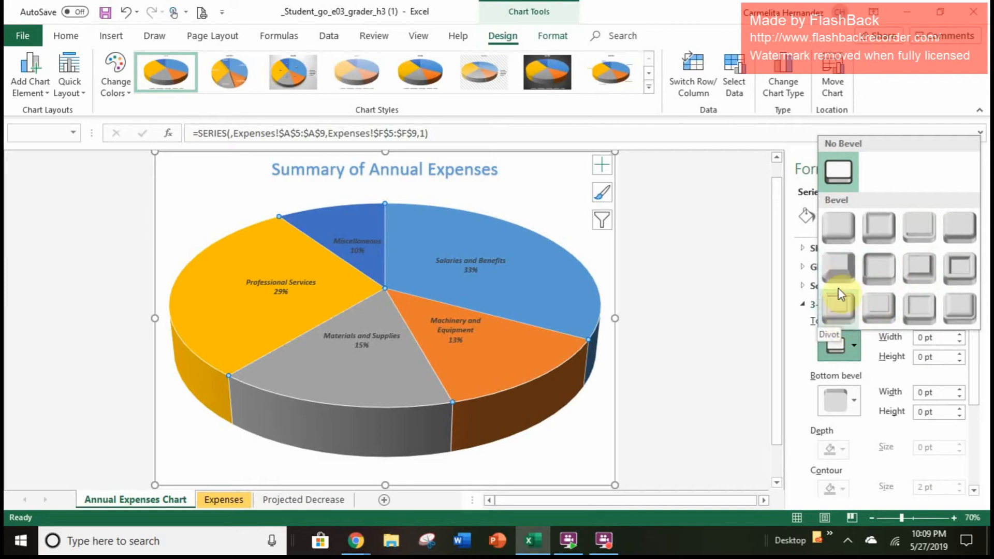
left_click(840, 234)
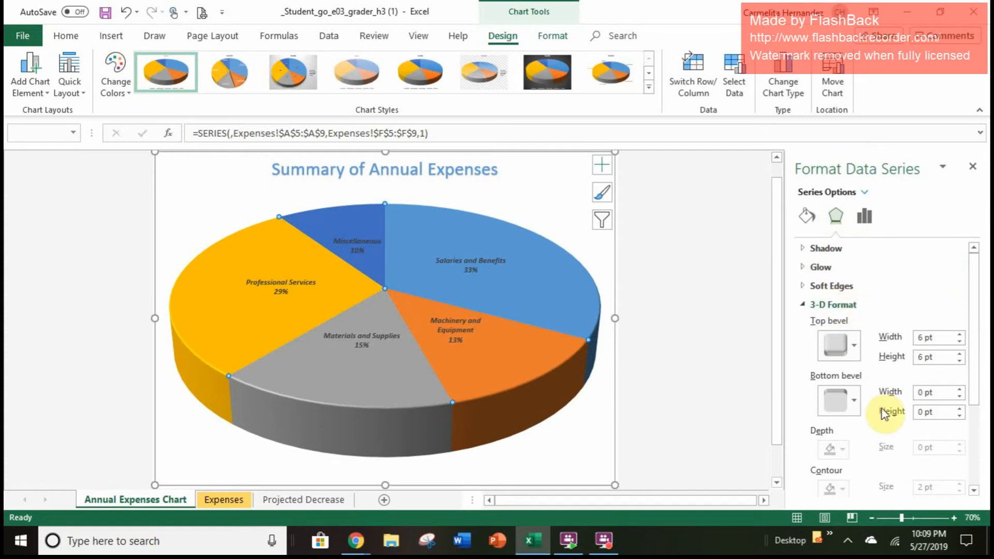
Apply the Round bottom bevel to the pie data series
left_click(849, 406)
left_click(849, 406)
left_click(849, 406)
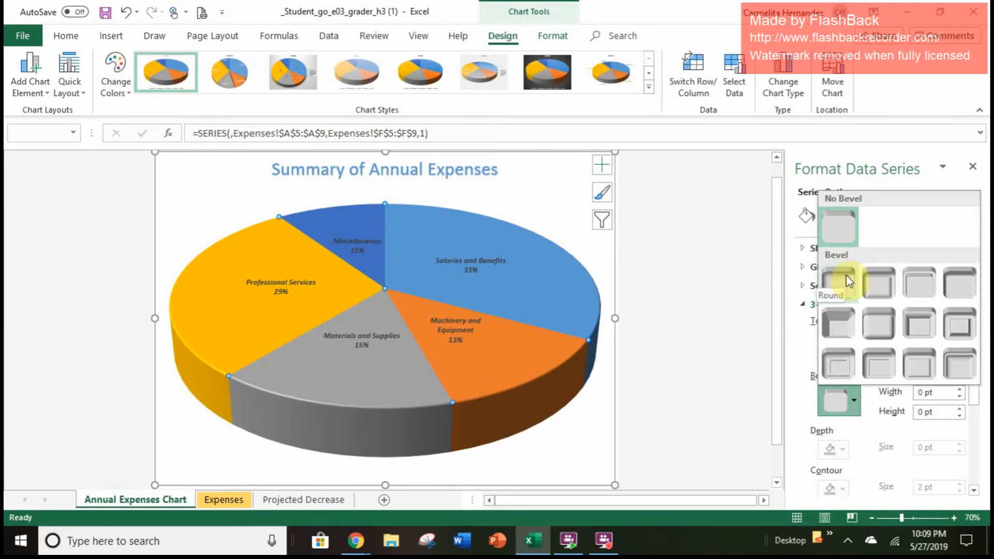
left_click(847, 275)
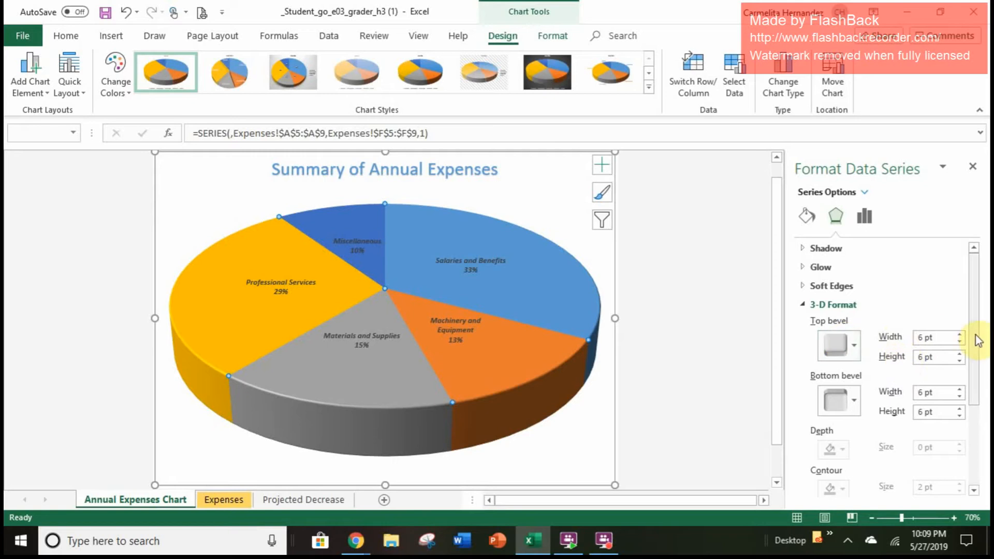
Set both the width and the height of the pie's top bevel to 50 pt
left_click(931, 337)
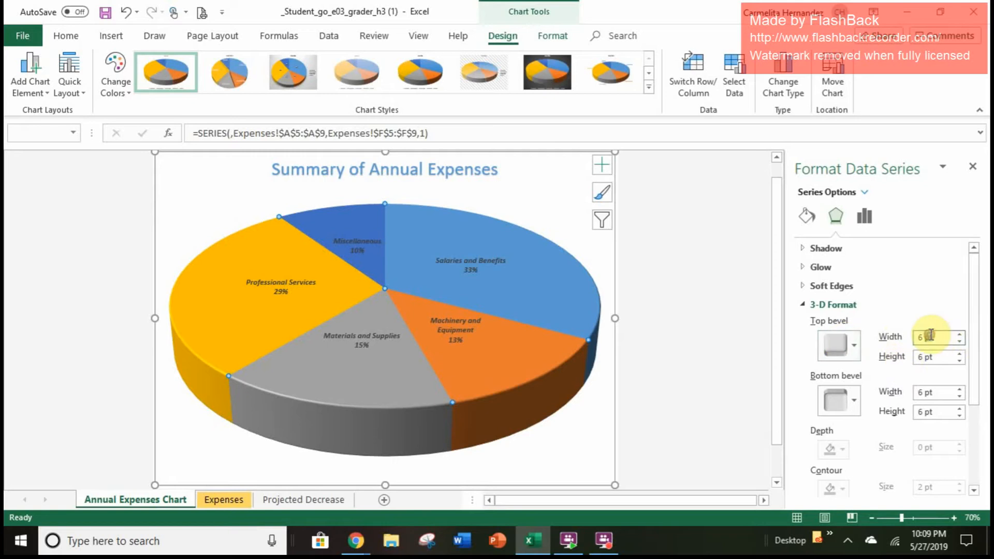
key("BackSpace")
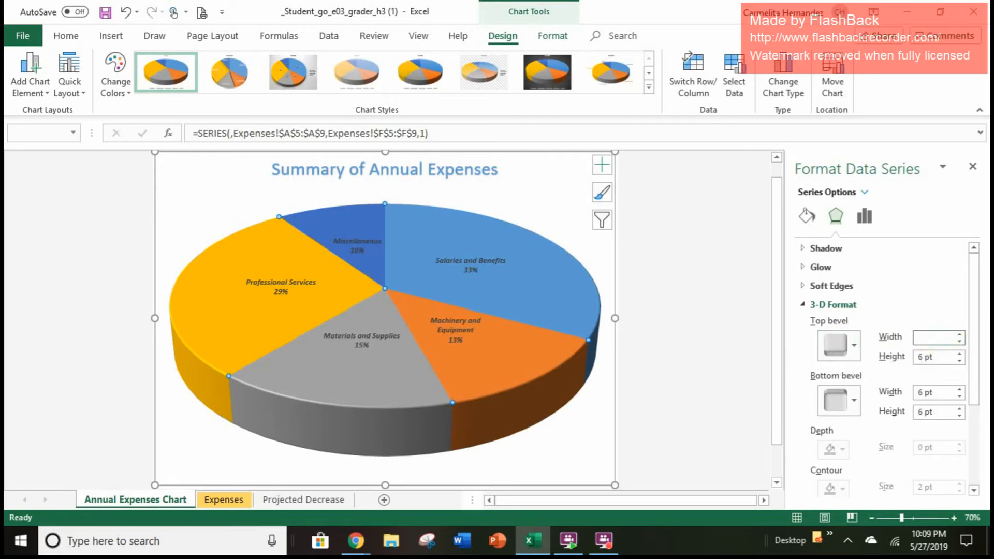
type("50")
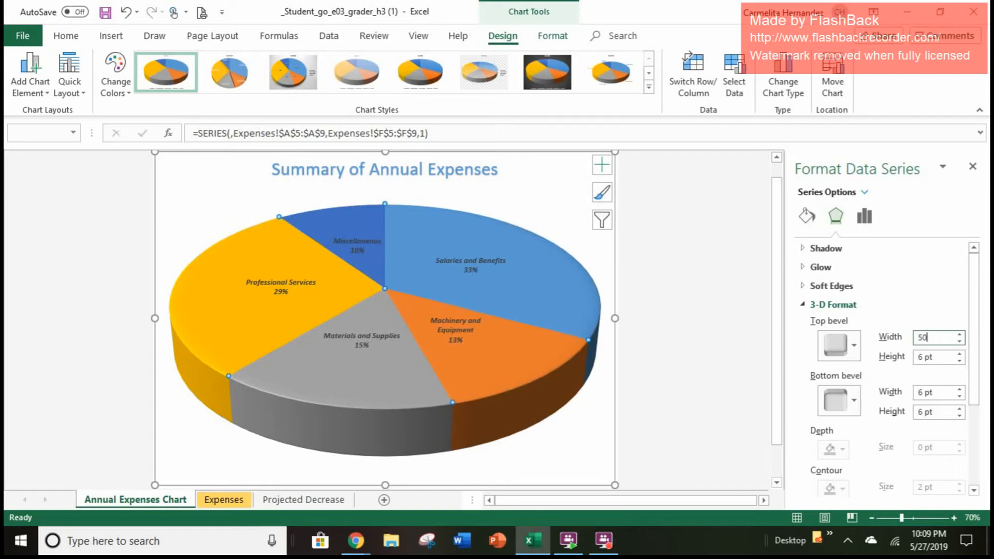
right_click(935, 357)
left_click(936, 356)
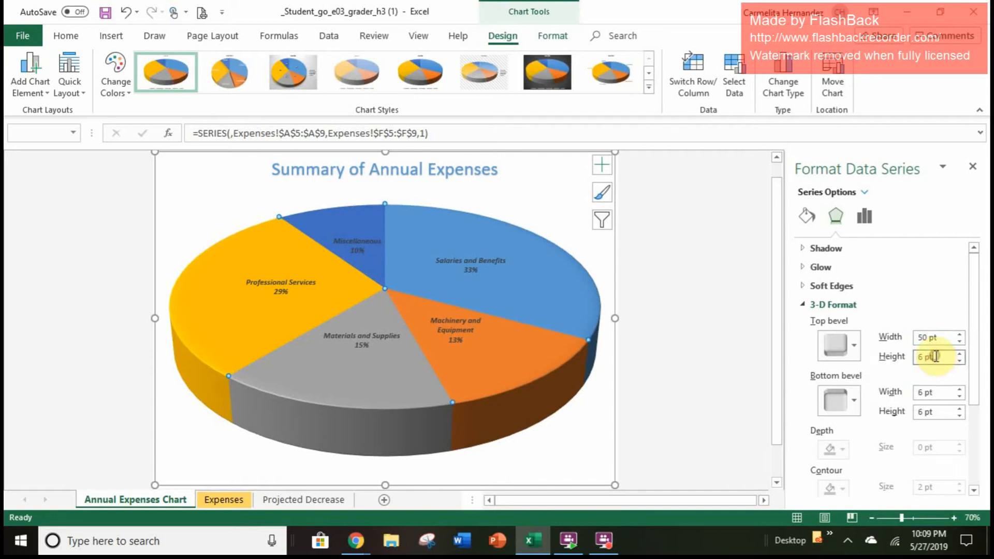
key("BackSpace")
key("BackSpace")
key("BackSpace")
key("BackSpace")
type("50")
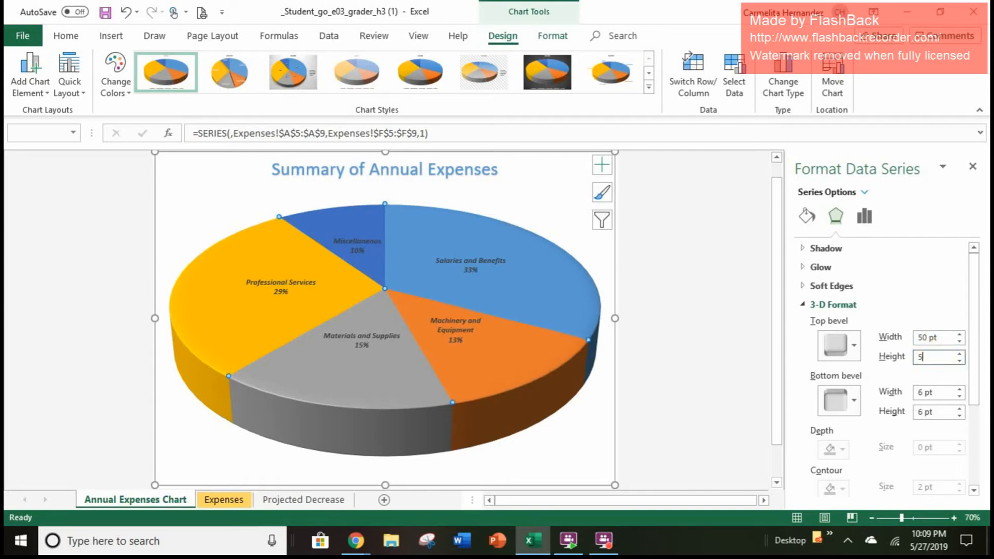
key("Return")
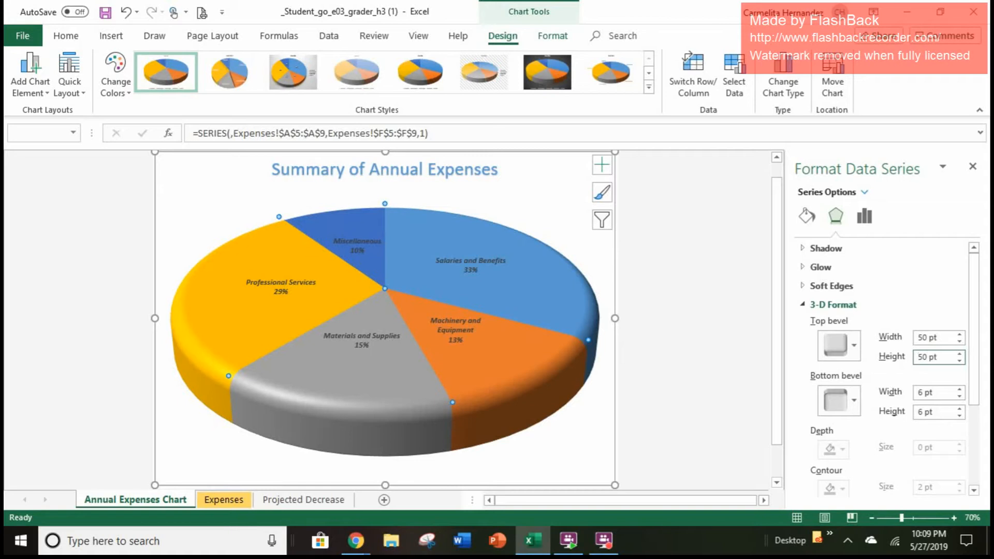
Set both the width and the height of the pie's bottom bevel to 256 pt
right_click(940, 395)
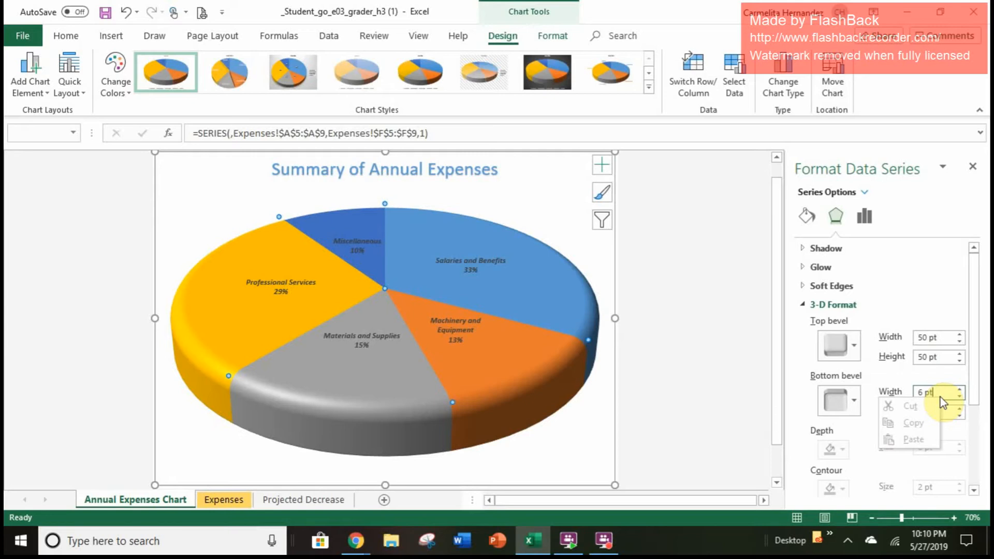
left_click(940, 397)
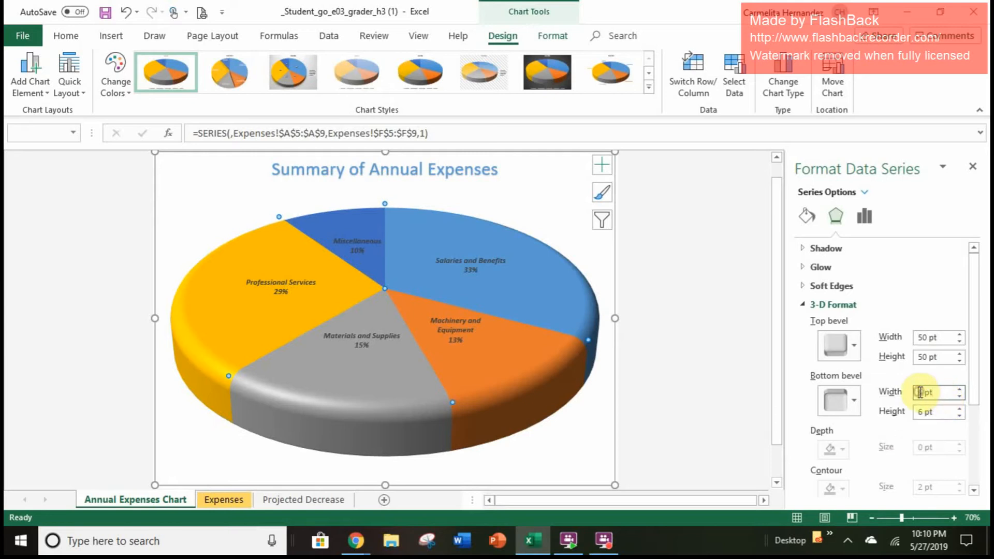
type("256")
key("Return")
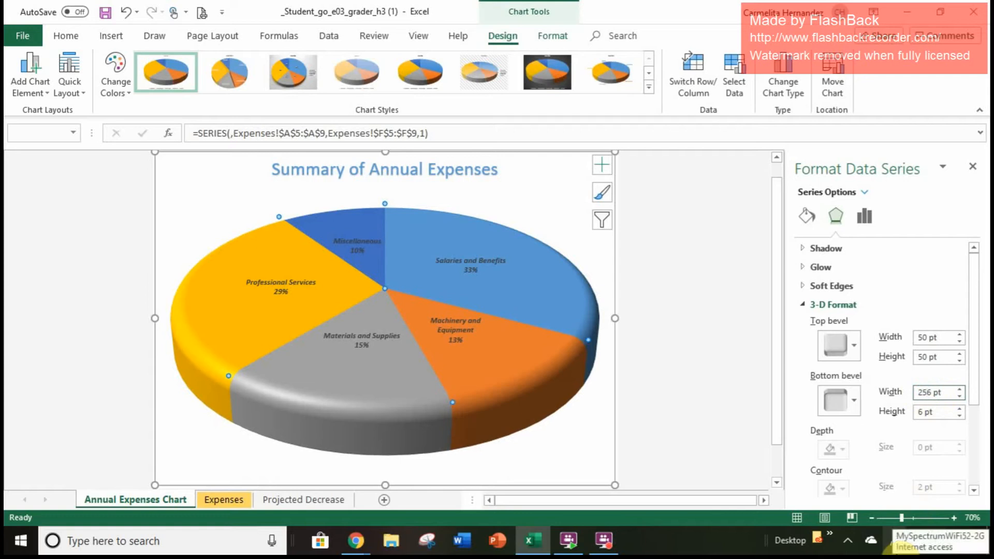
right_click(921, 409)
left_click(921, 409)
type("256")
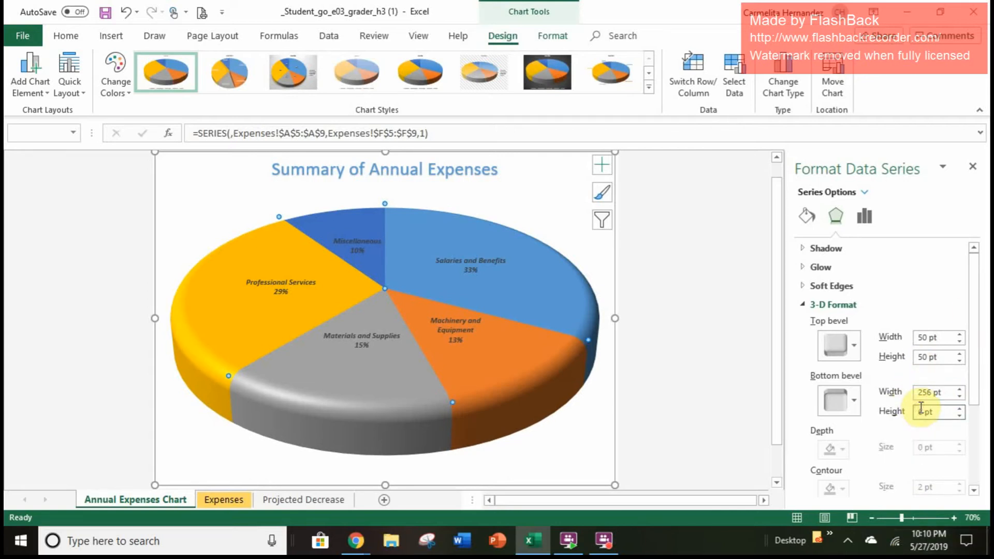
key("Return")
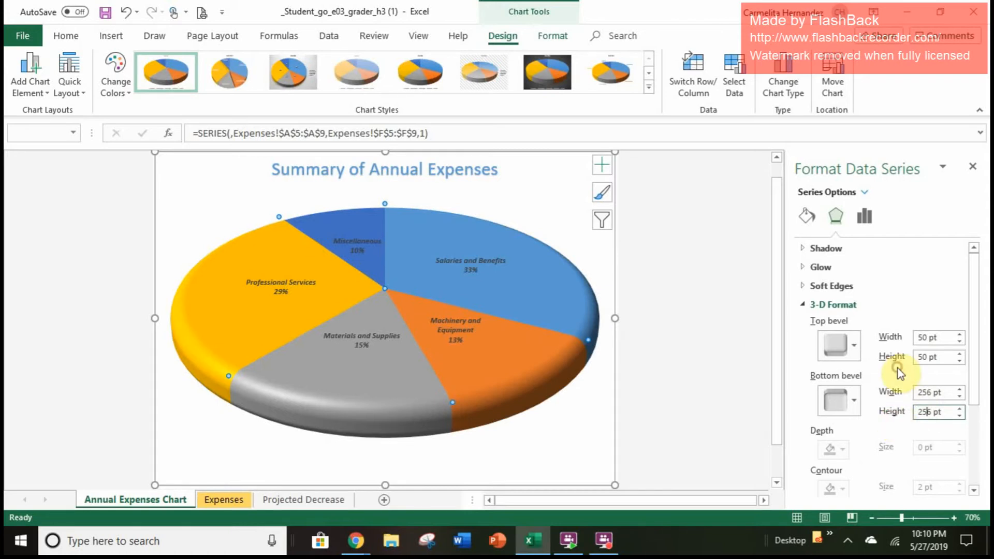
Change the pie data series' 3-D material to the dark Metal option among the Standard materials
left_click(946, 410)
scroll(849, 427, "down", 5)
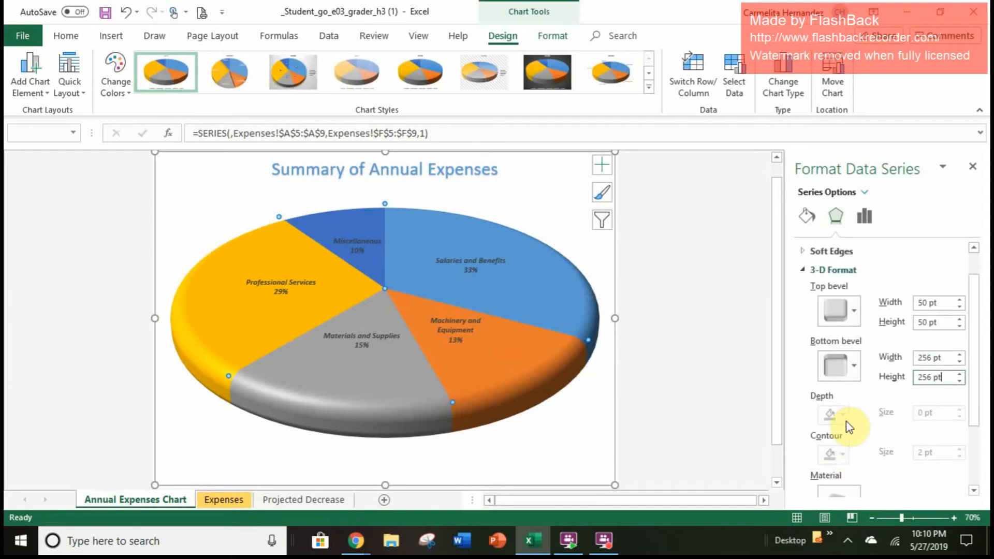
scroll(847, 422, "down", 1)
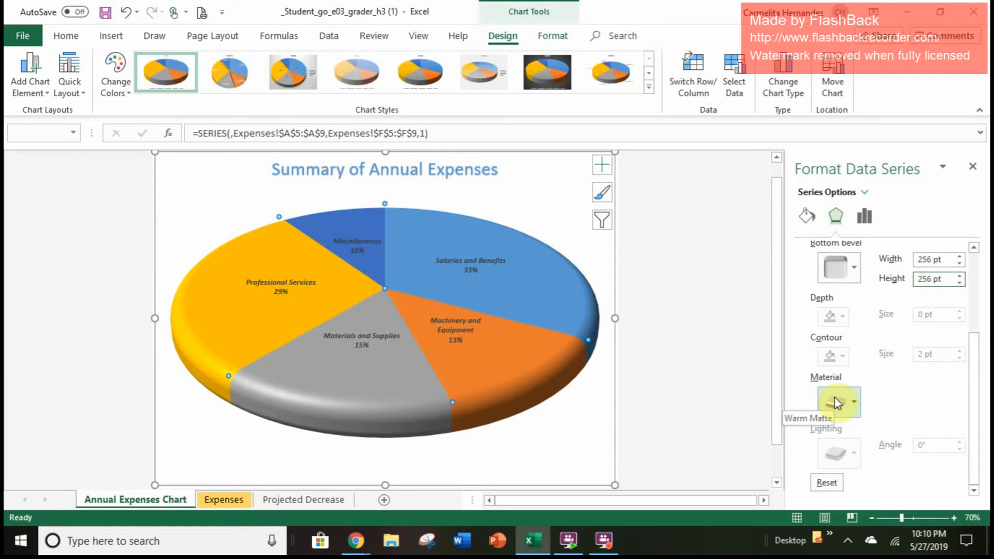
left_click(836, 401)
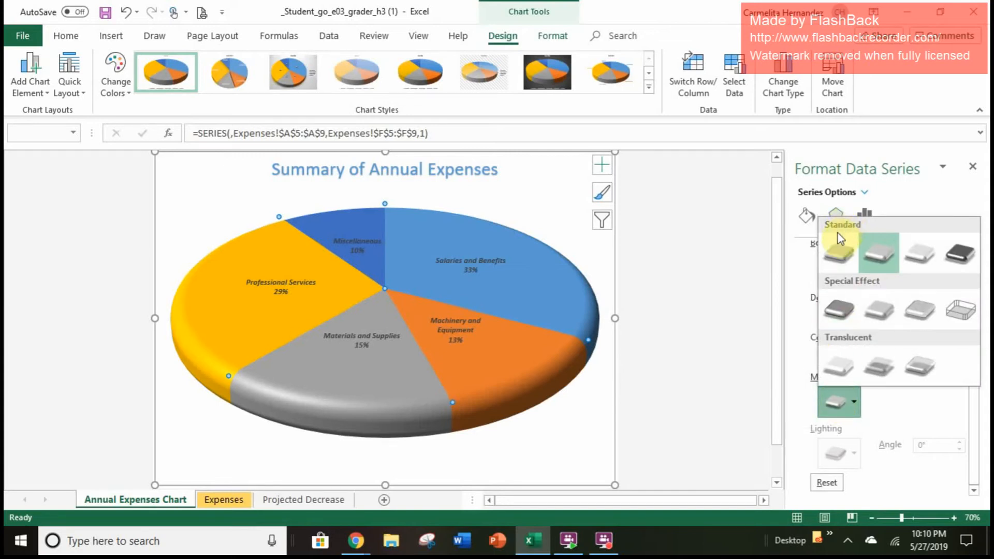
left_click(956, 256)
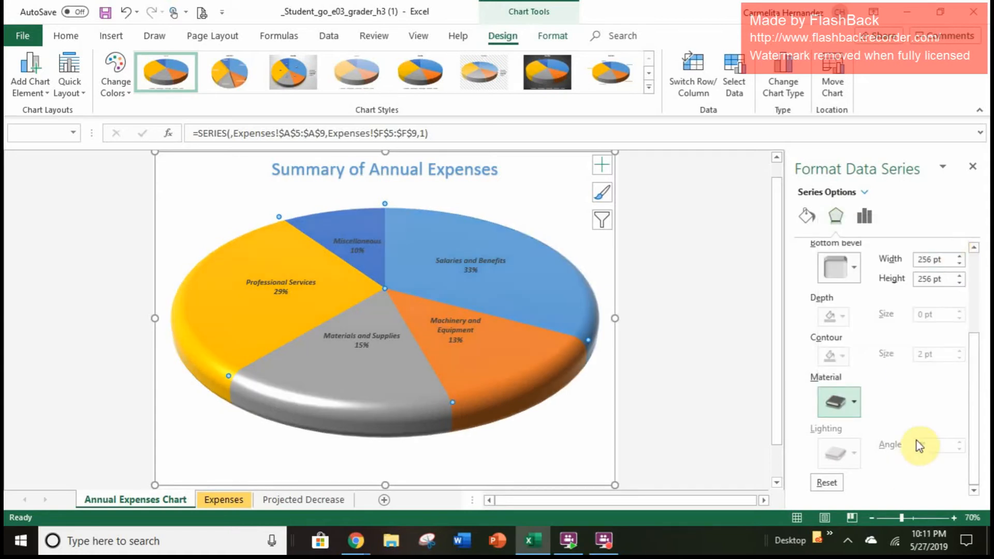
Finish formatting the pie data series and deselect the chart
key("Return")
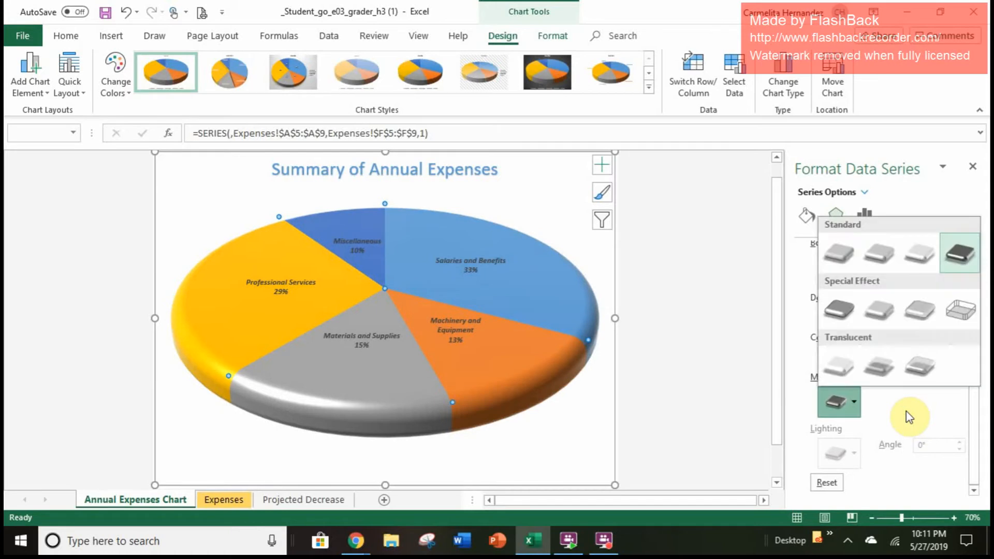
left_click(907, 412)
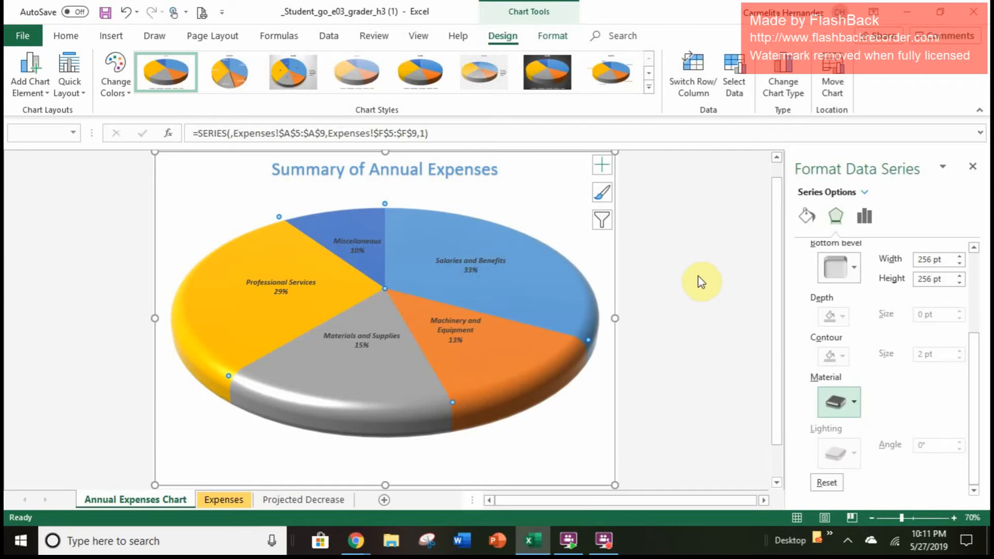
left_click(707, 256)
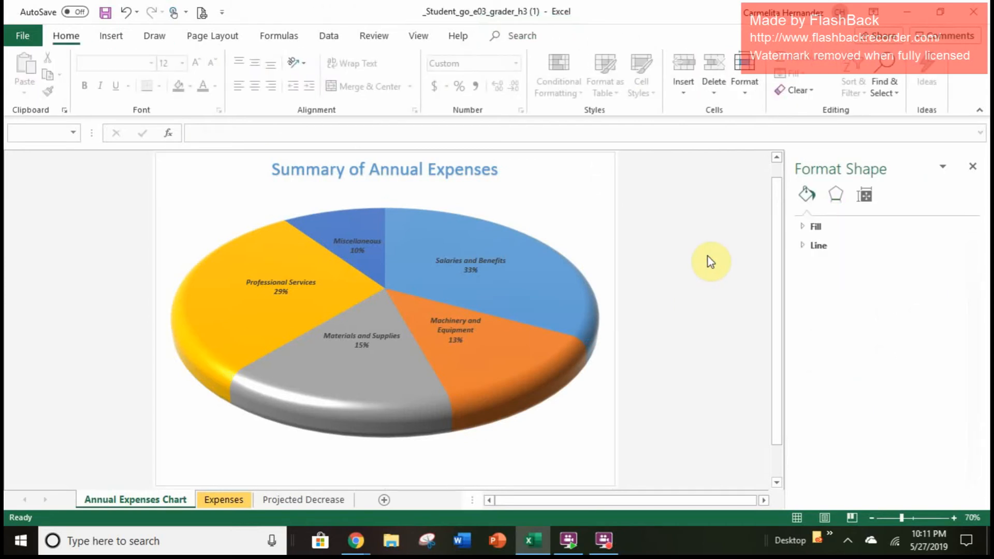
left_click(973, 165)
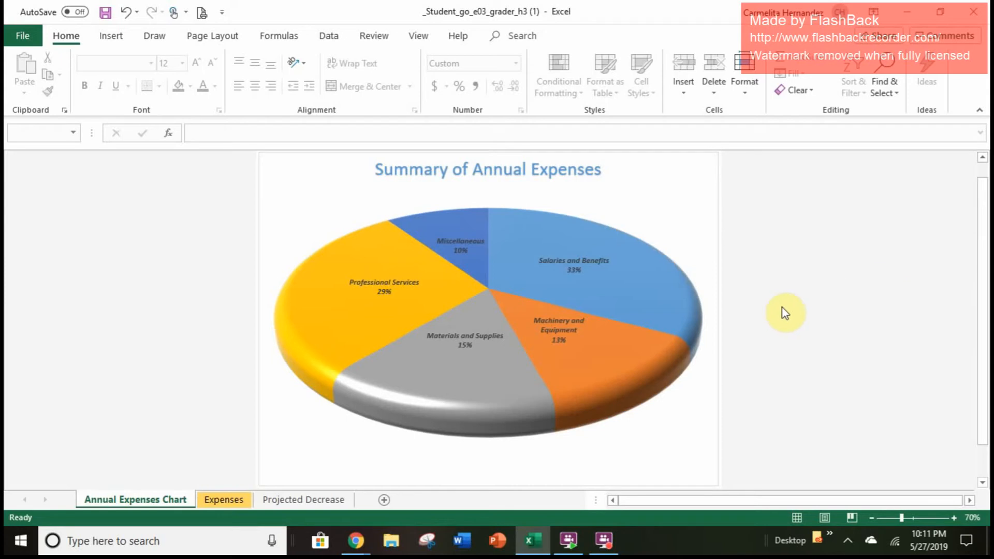
Set the angle of the first slice of the pie data series to 125°
left_click(662, 222)
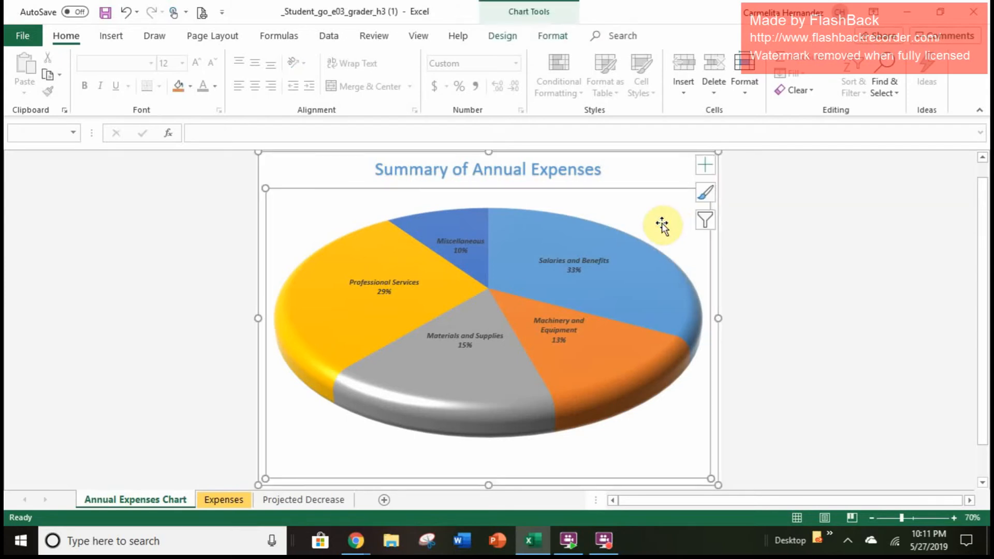
double_click(661, 224)
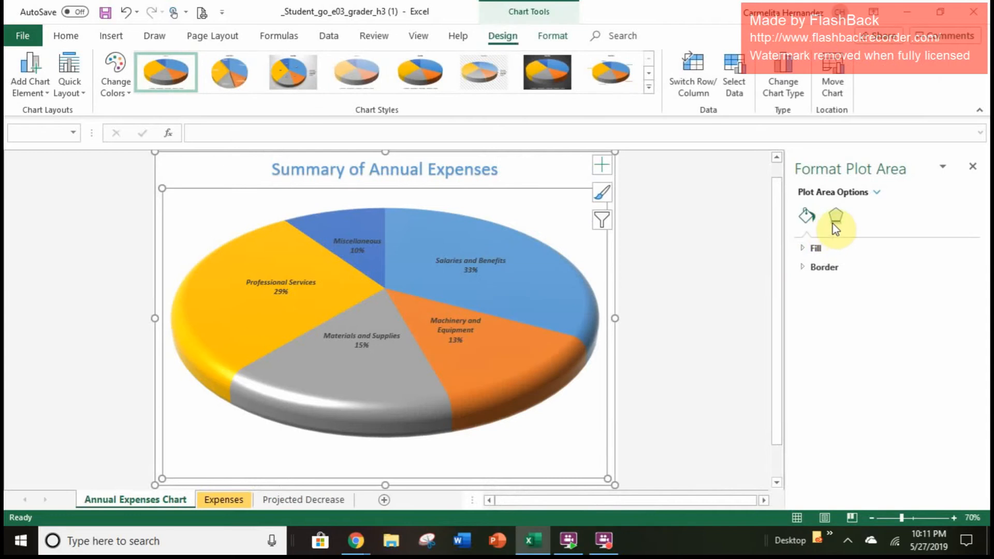
left_click(511, 293)
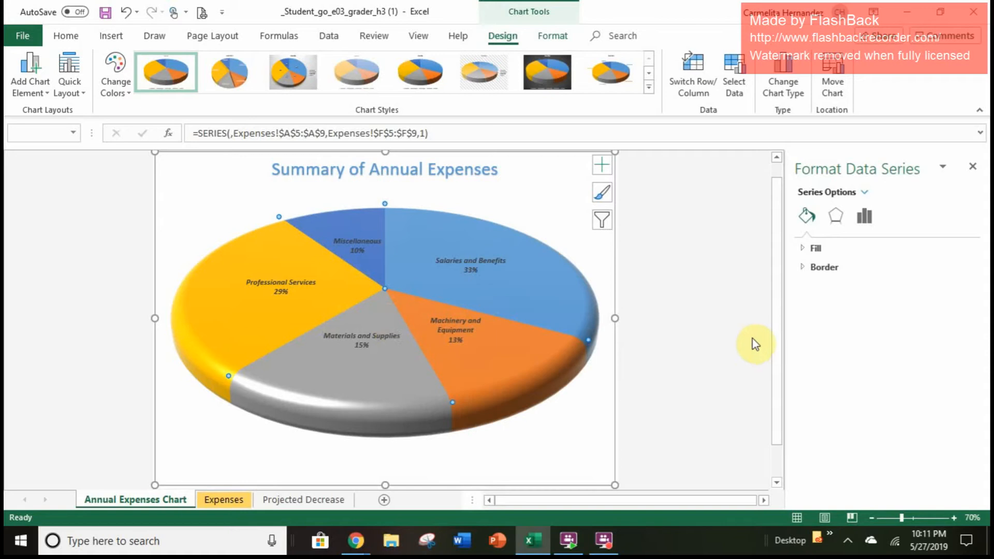
left_click(865, 221)
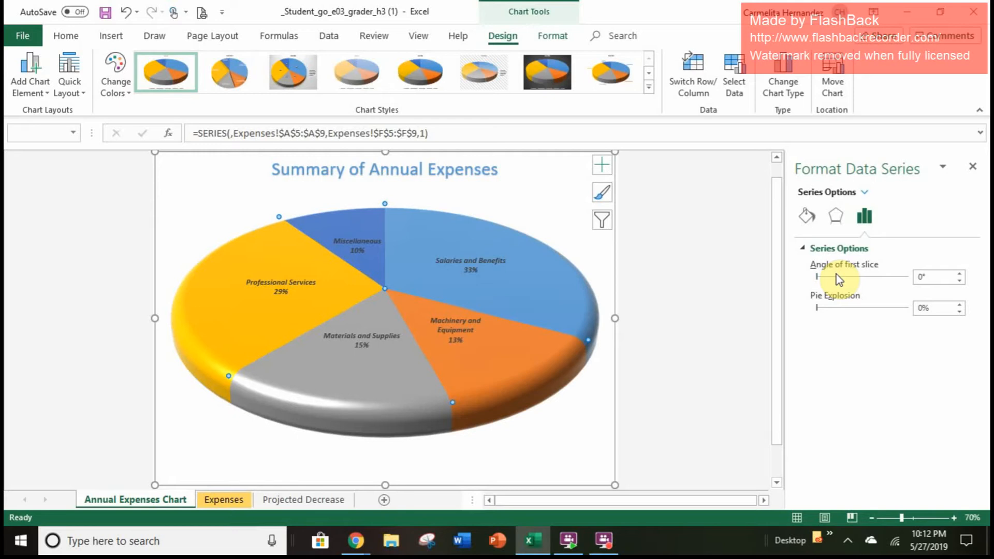
left_click(935, 277)
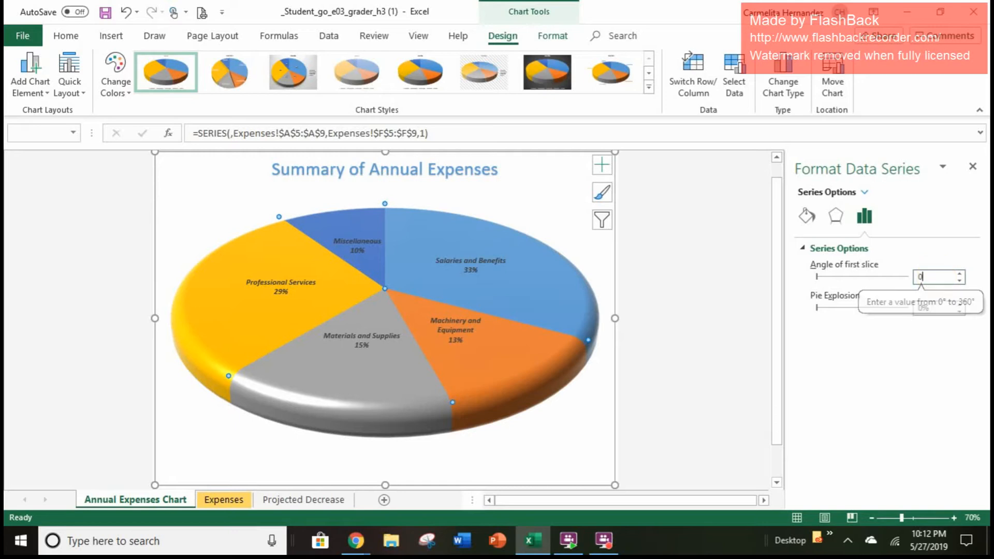
type("125")
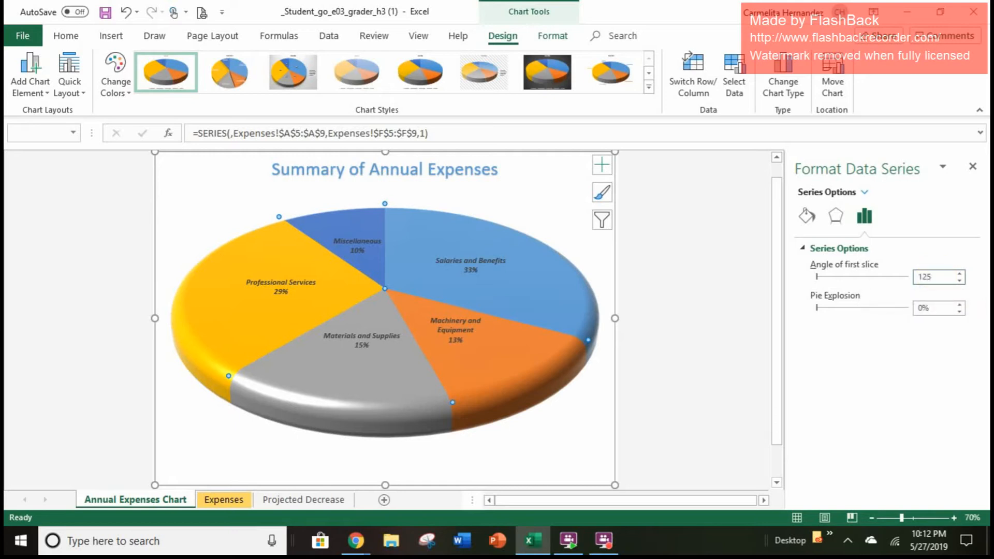
key("Return")
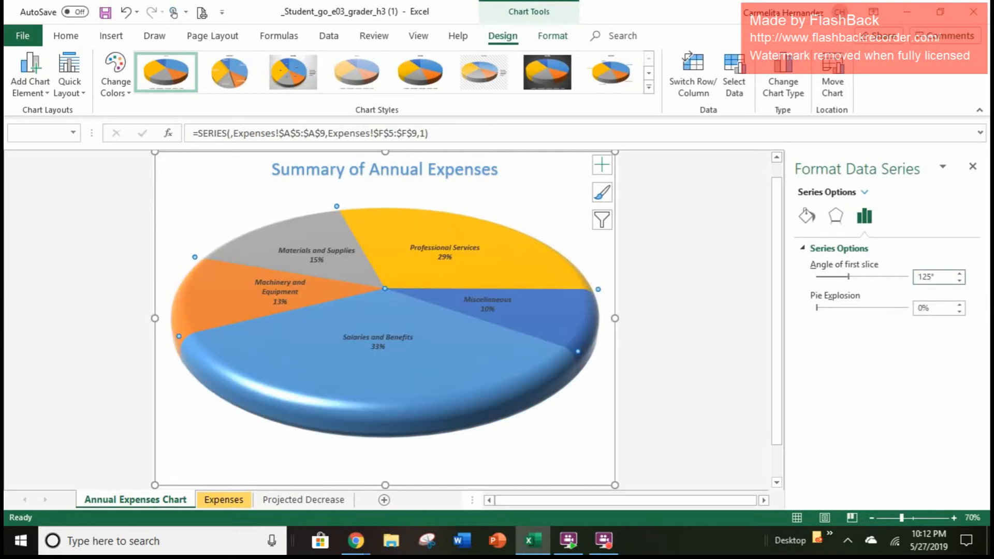
Select individual pie slices in turn to check how each one is named as the current chart element
left_click(436, 451)
left_click(450, 366)
left_click(451, 366)
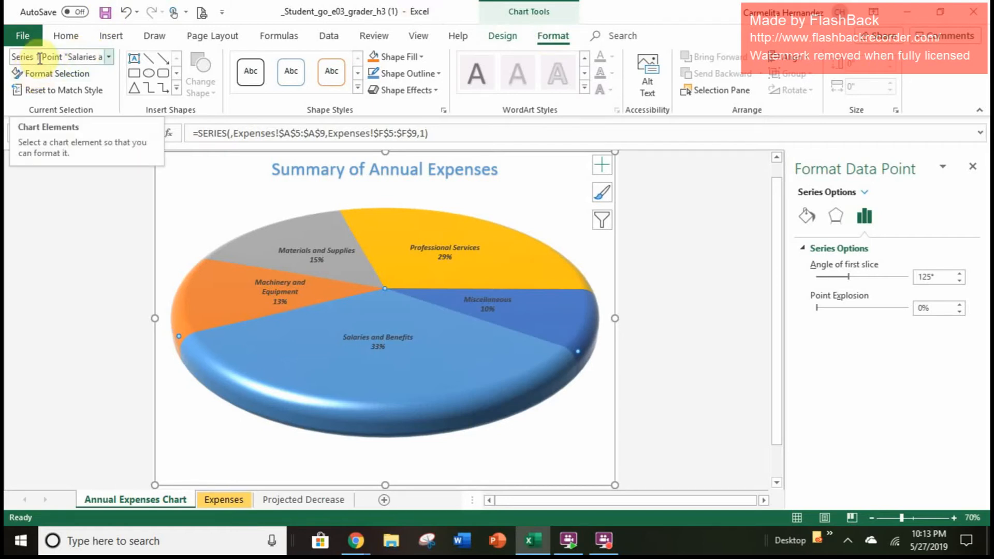
left_click(265, 244)
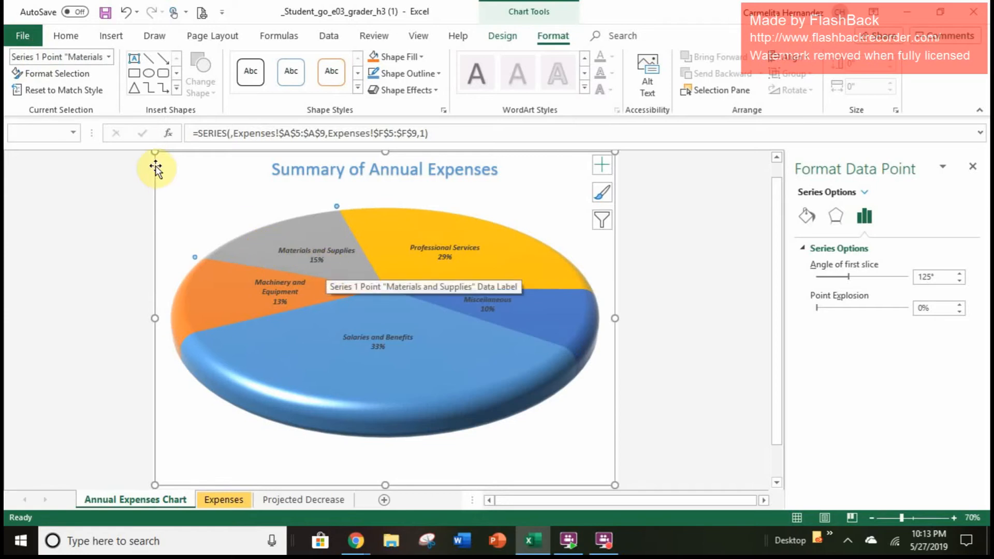
left_click(109, 57)
left_click(109, 57)
left_click(223, 312)
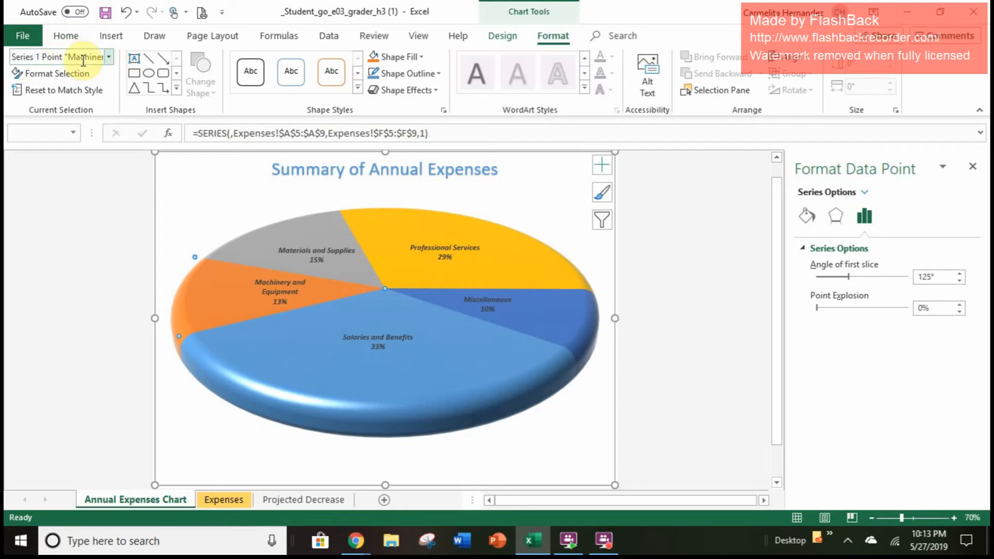
left_click(409, 241)
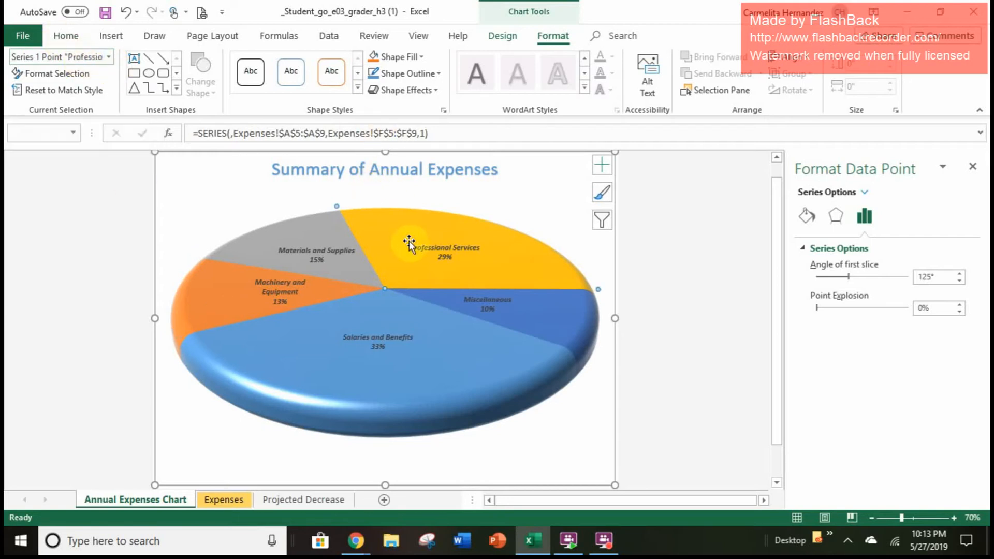
Set the point explosion of the Salaries and Benefits slice to 10%
left_click(436, 336)
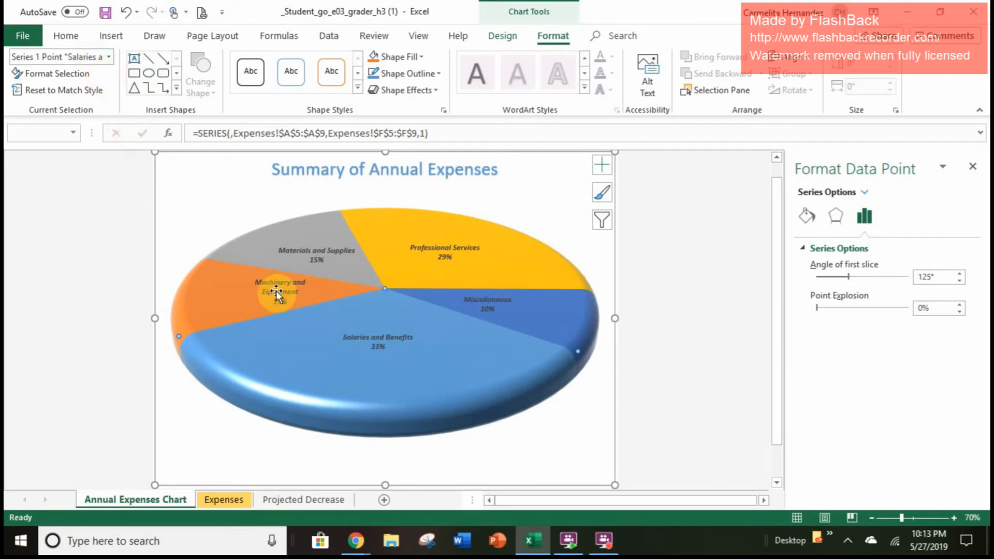
mouse_move(387, 387)
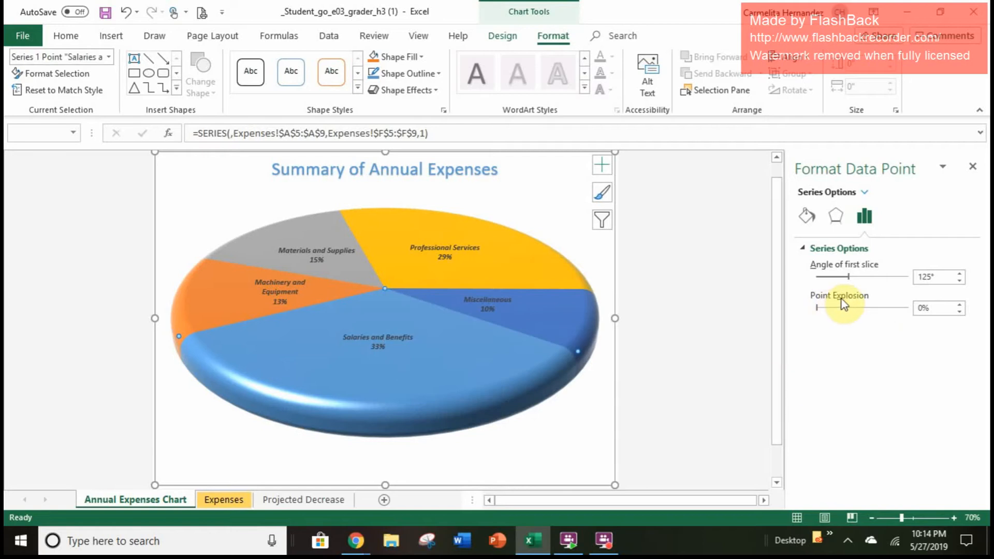
left_click(922, 308)
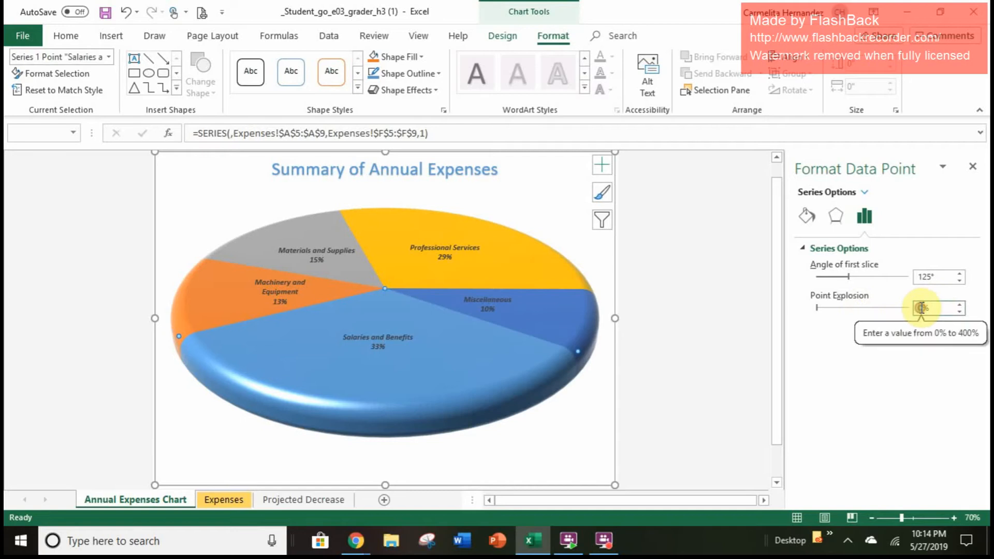
type("1")
left_click(922, 308)
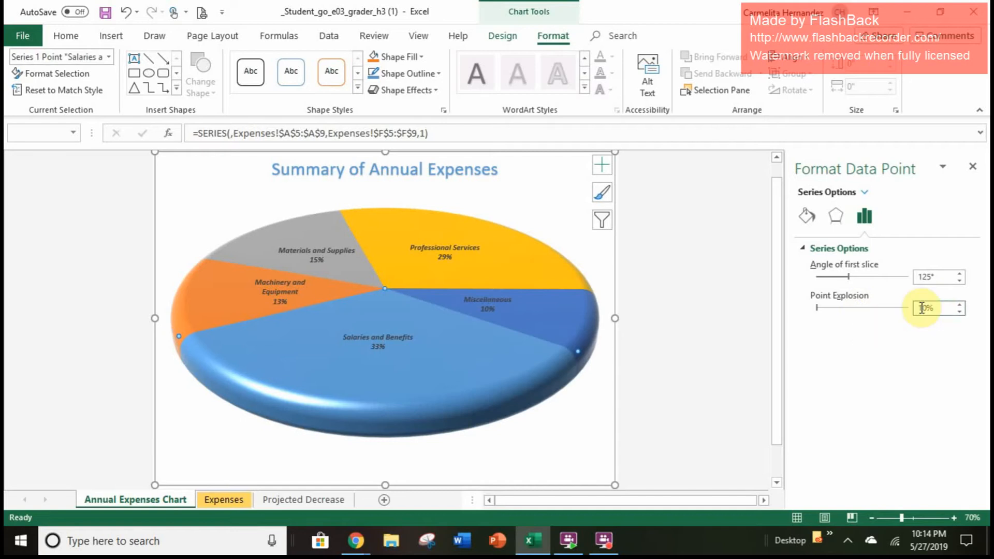
key("Return")
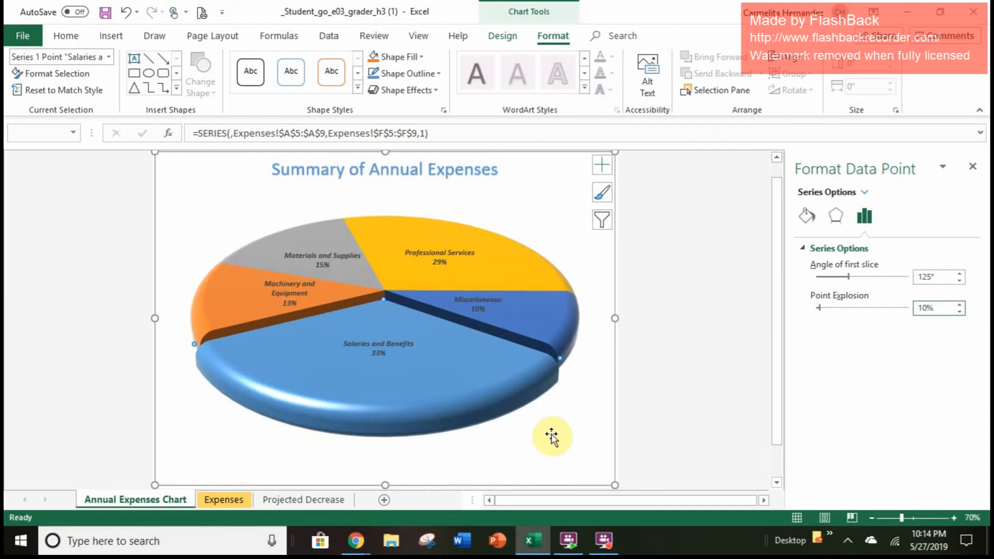
Give the Salaries and Benefits slice a solid fill in a lighter shade of the green theme color and deselect the chart
left_click(814, 220)
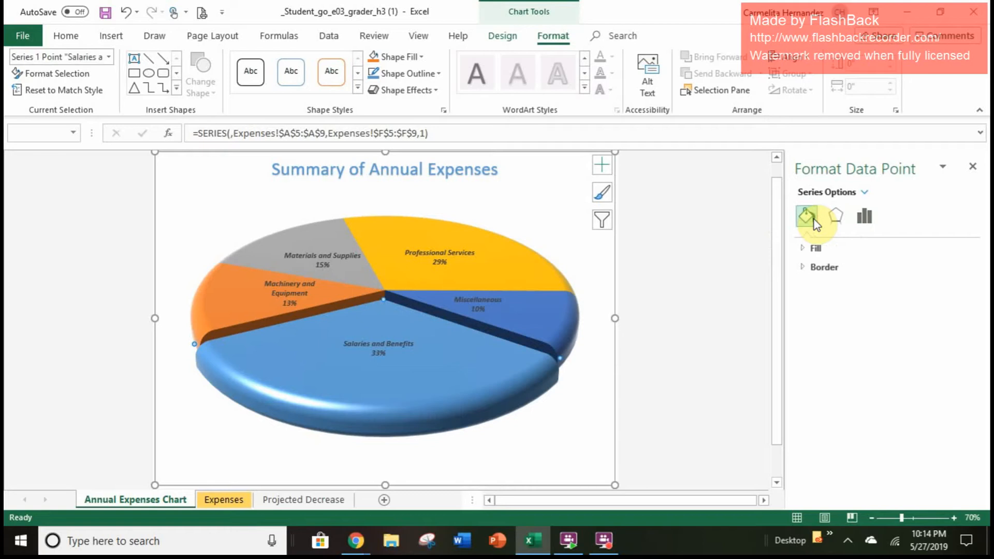
left_click(817, 252)
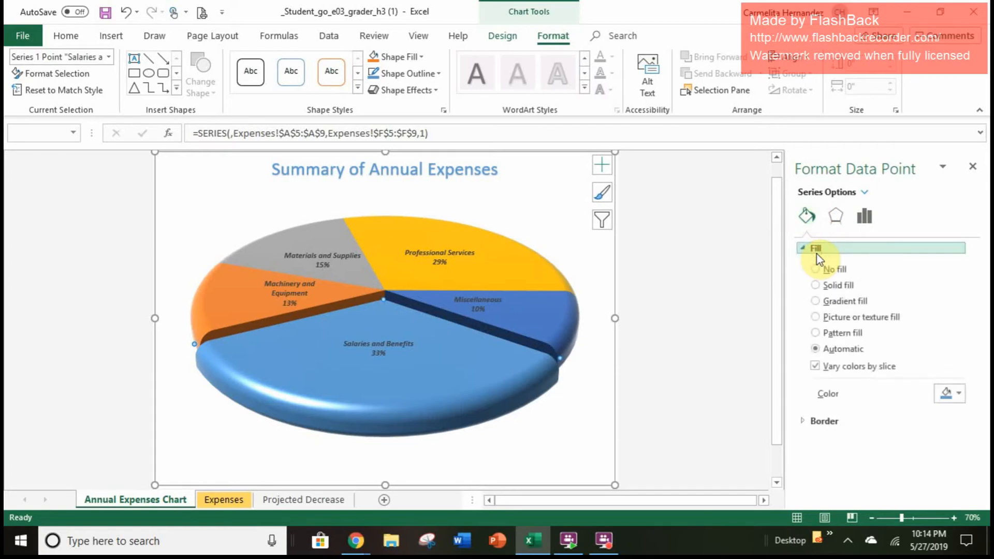
left_click(828, 284)
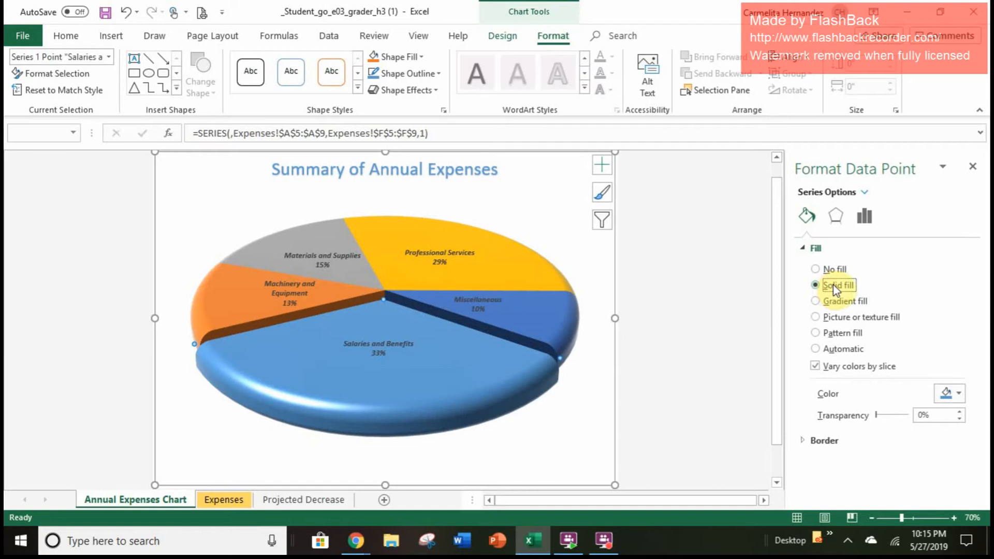
left_click(958, 392)
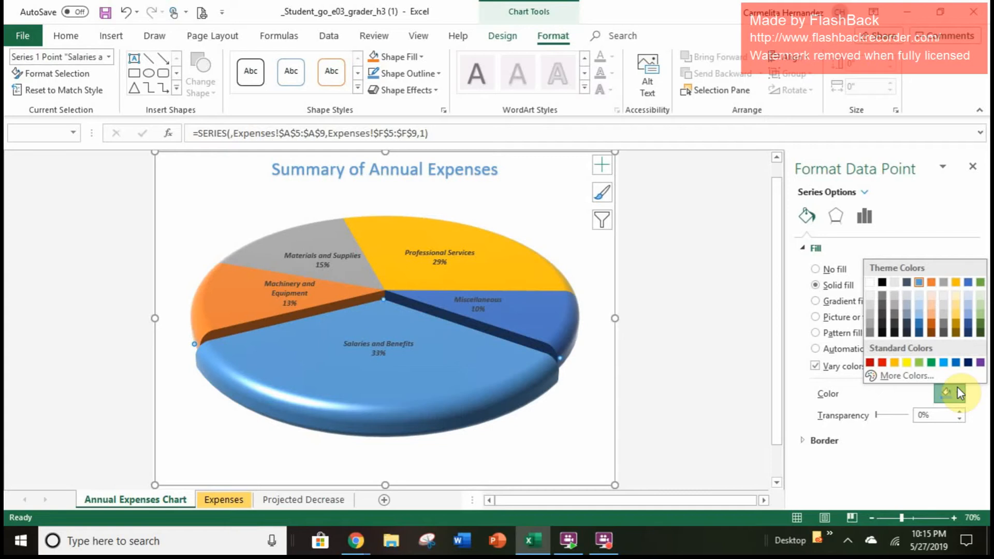
left_click(982, 312)
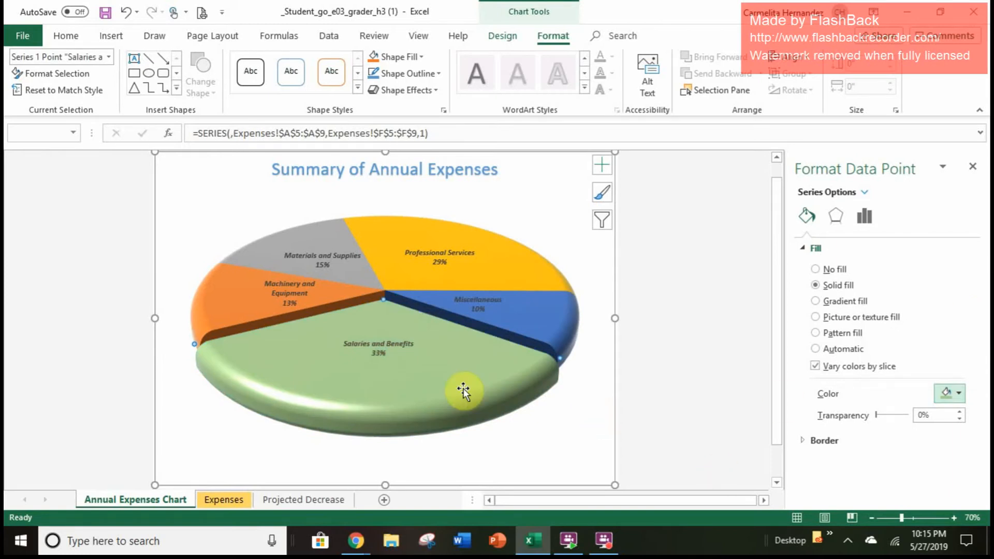
mouse_move(445, 390)
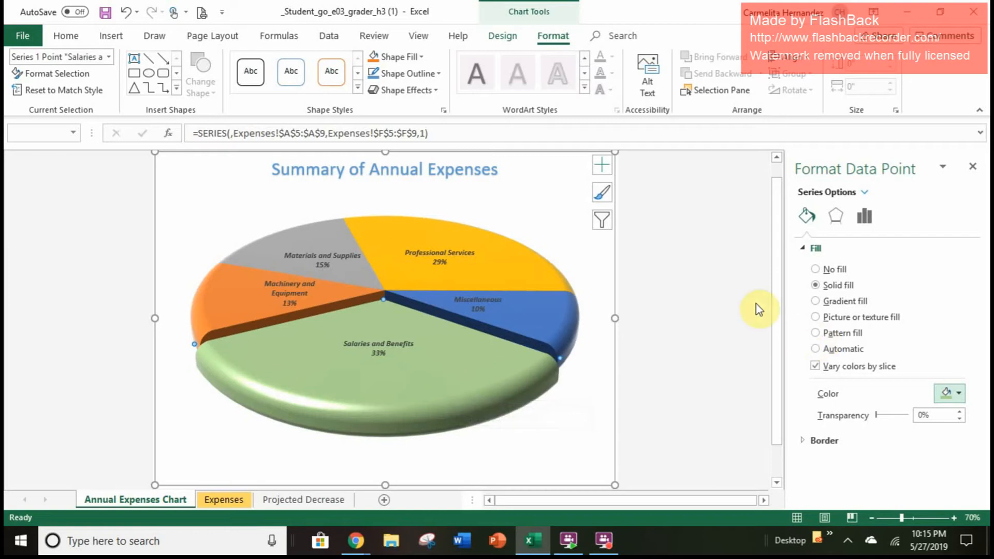
left_click(974, 169)
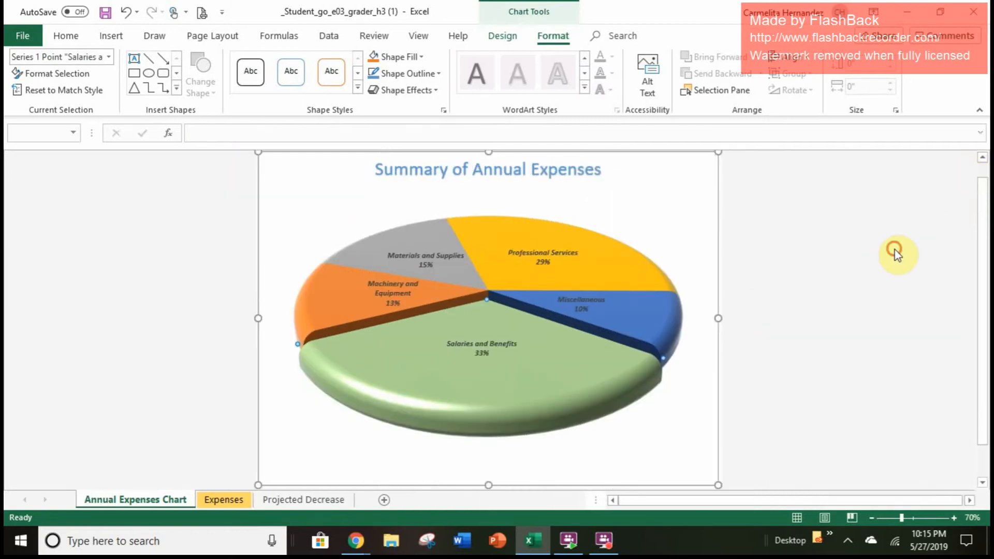
left_click(896, 251)
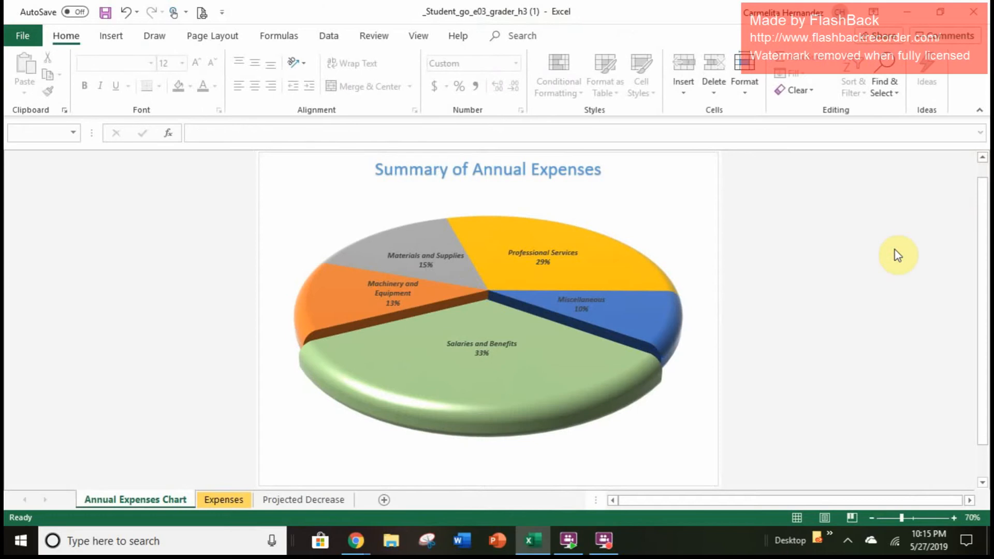
Give the Salaries and Benefits slice a gradient fill using the light gold preset gradient (Accent 4)
left_click(662, 192)
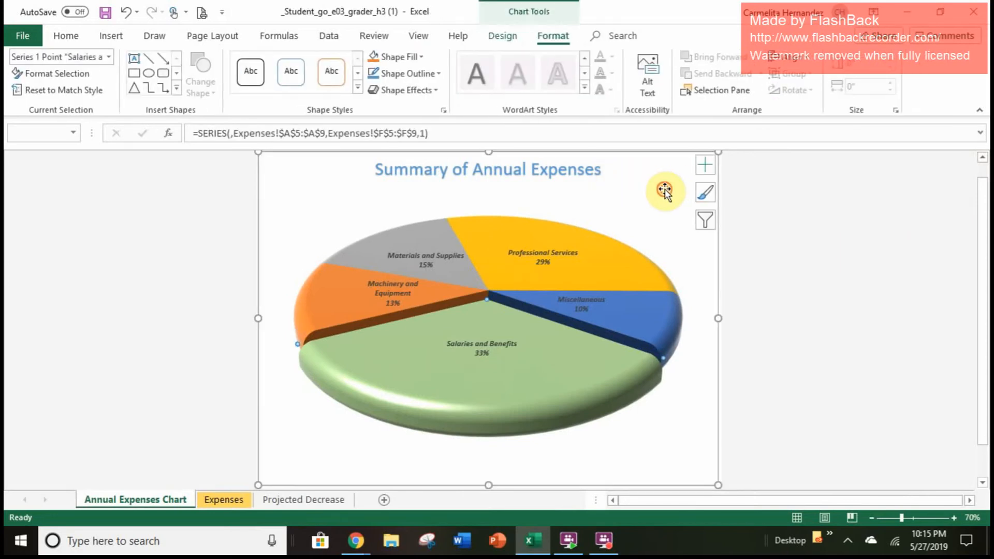
key("ctrl+1")
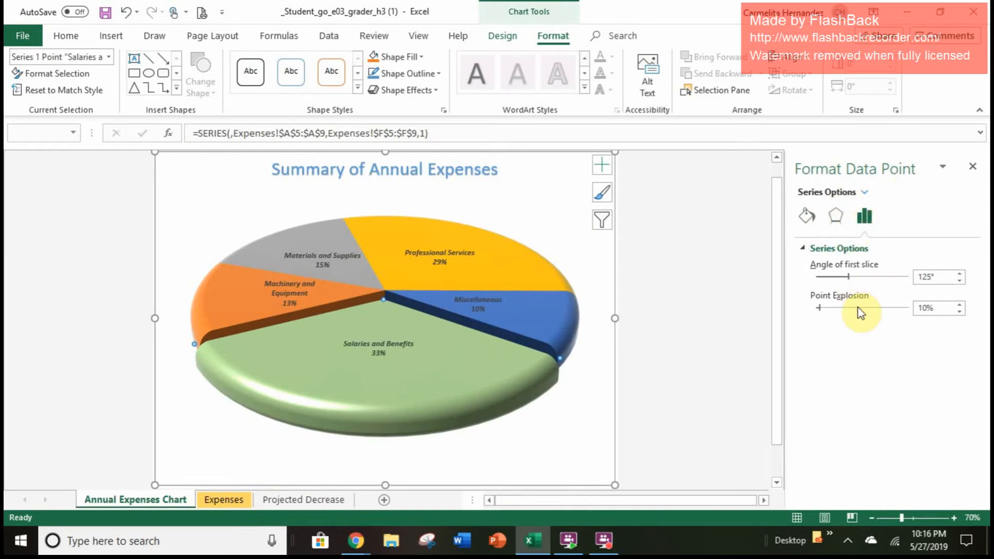
left_click(808, 218)
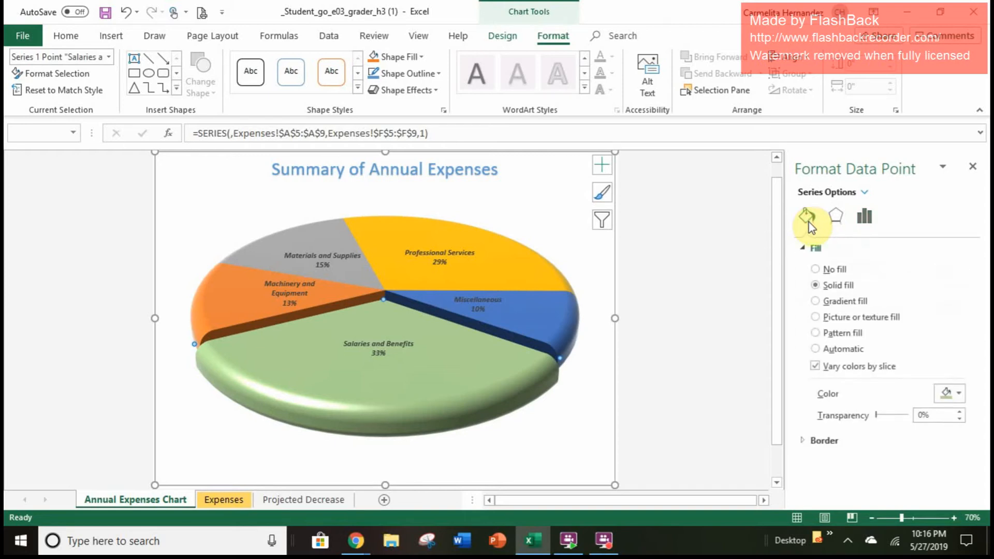
left_click(817, 302)
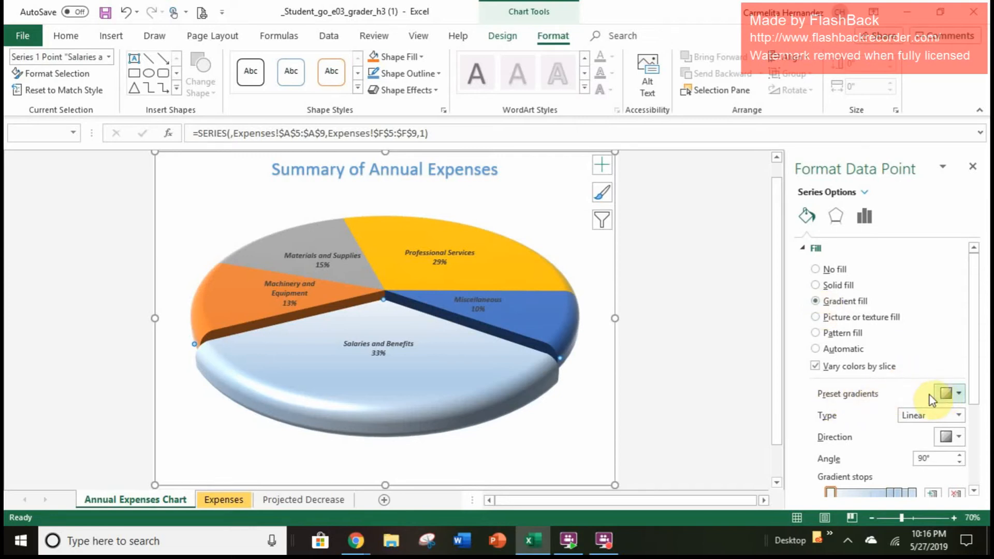
left_click(964, 393)
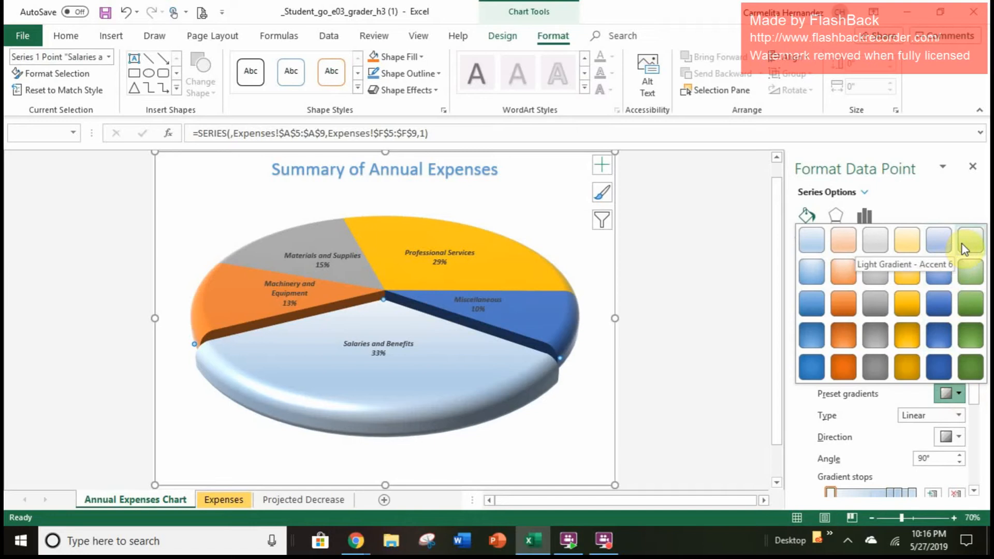
left_click(912, 240)
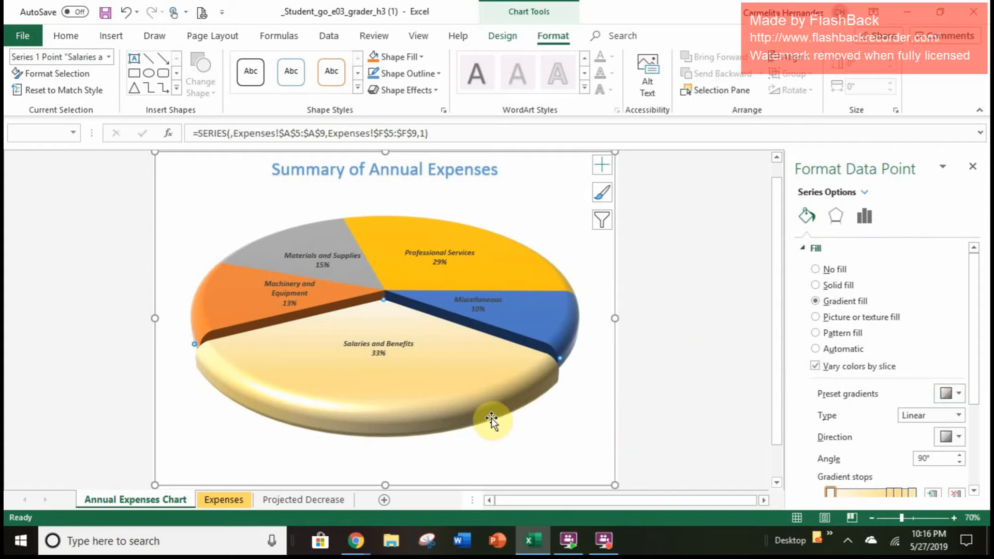
mouse_move(455, 406)
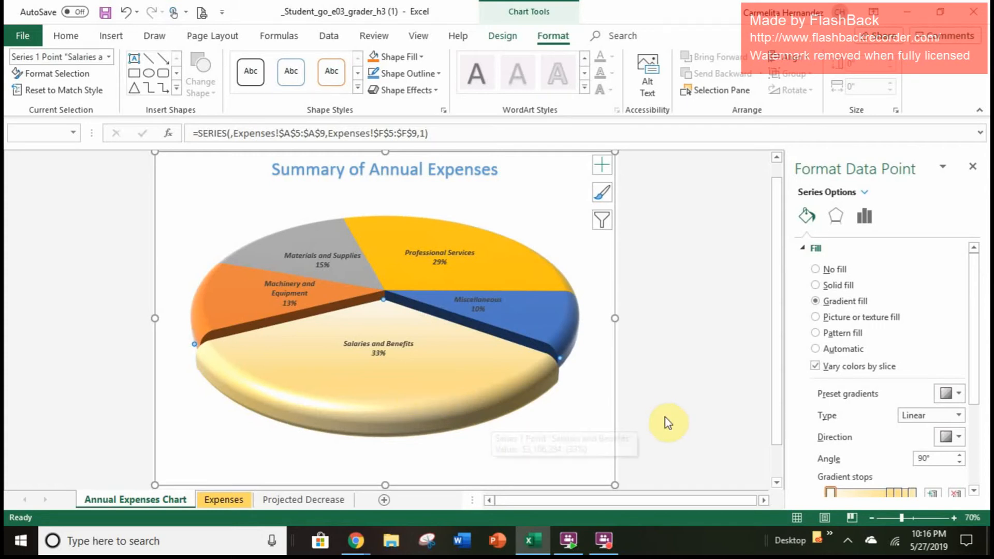
Undo the gold gradient on the Salaries and Benefits slice and give the chart area the light gold preset gradient fill (Accent 4) instead
left_click(126, 16)
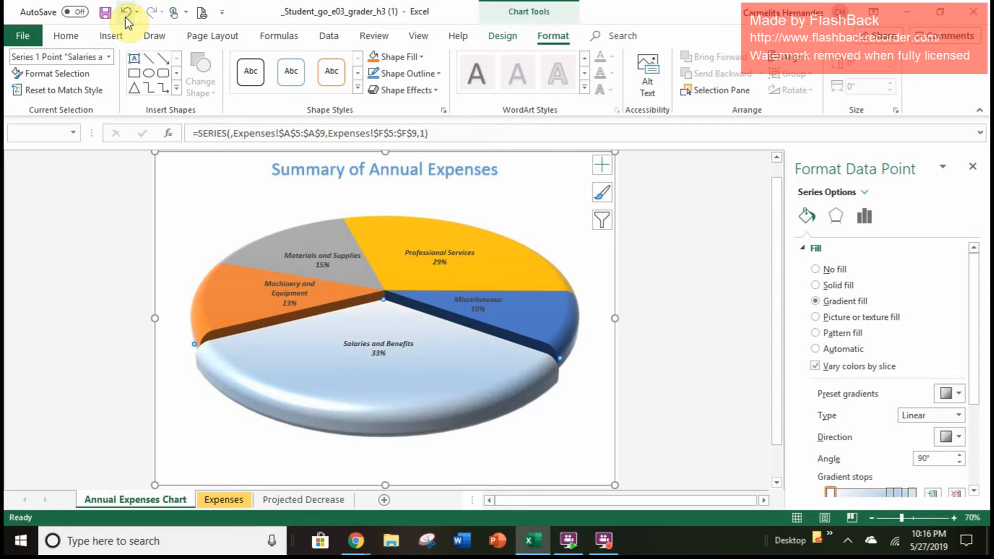
left_click(125, 17)
left_click(492, 213)
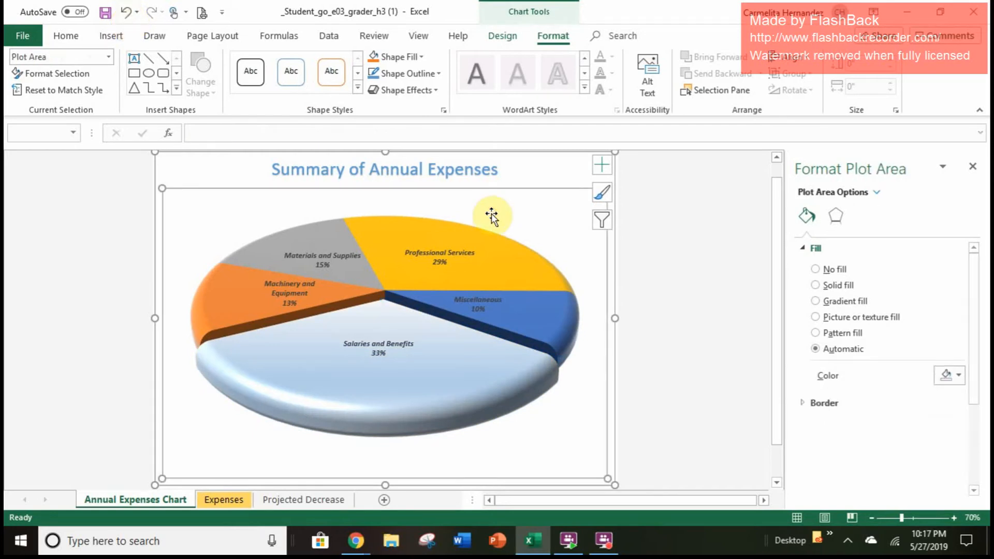
left_click(526, 177)
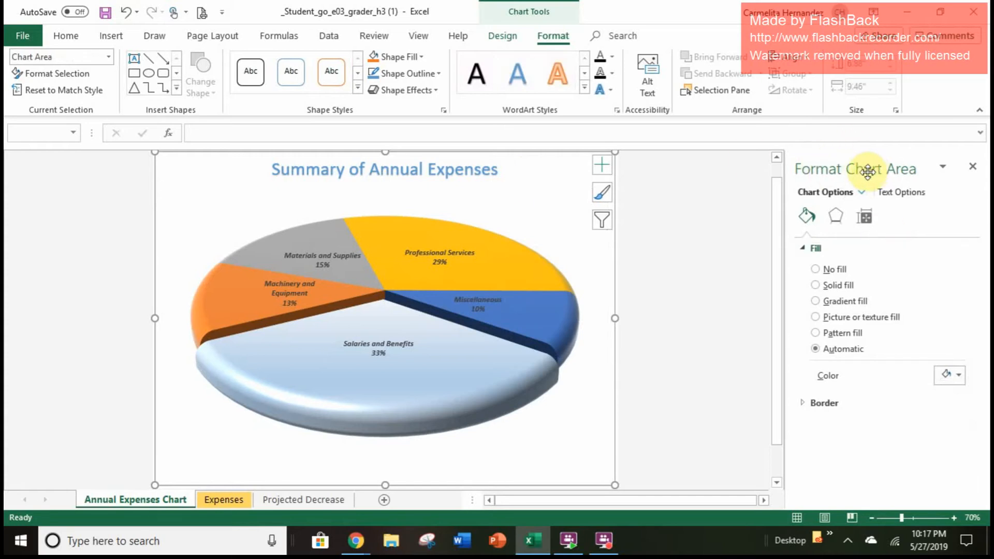
left_click(827, 302)
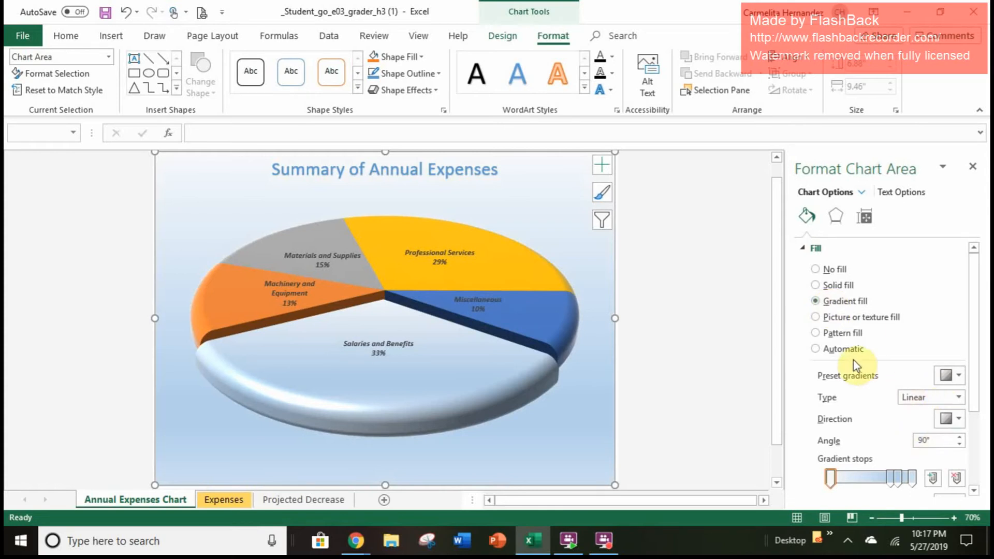
left_click(949, 376)
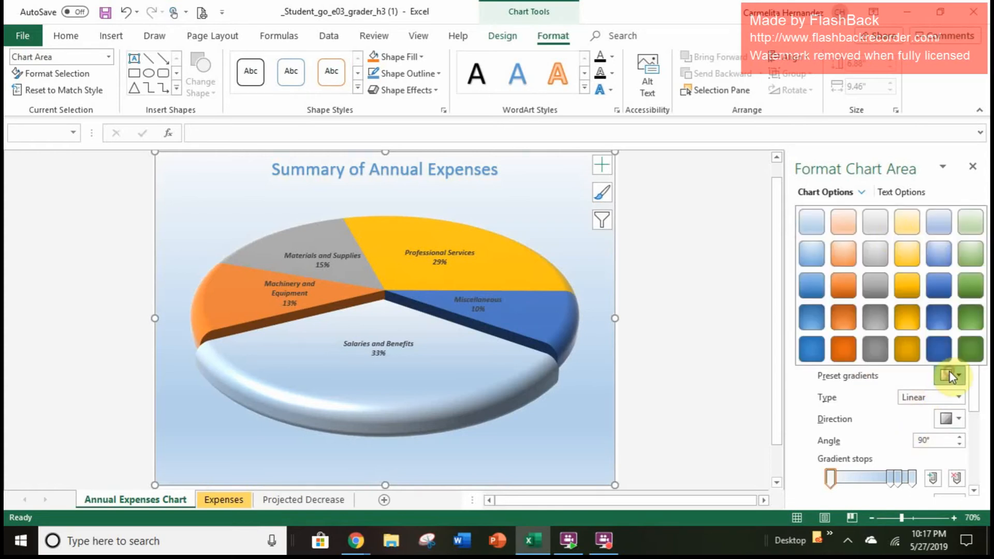
left_click(897, 219)
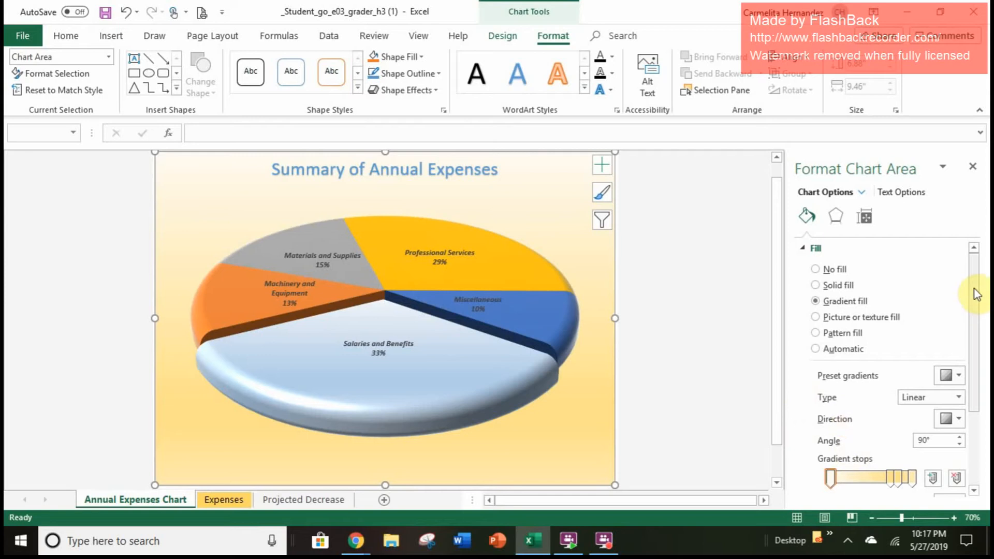
Give the chart area a solid line border in the gold theme color (Accent 4)
scroll(973, 305, "down", 2)
left_click_drag(975, 310, 984, 382)
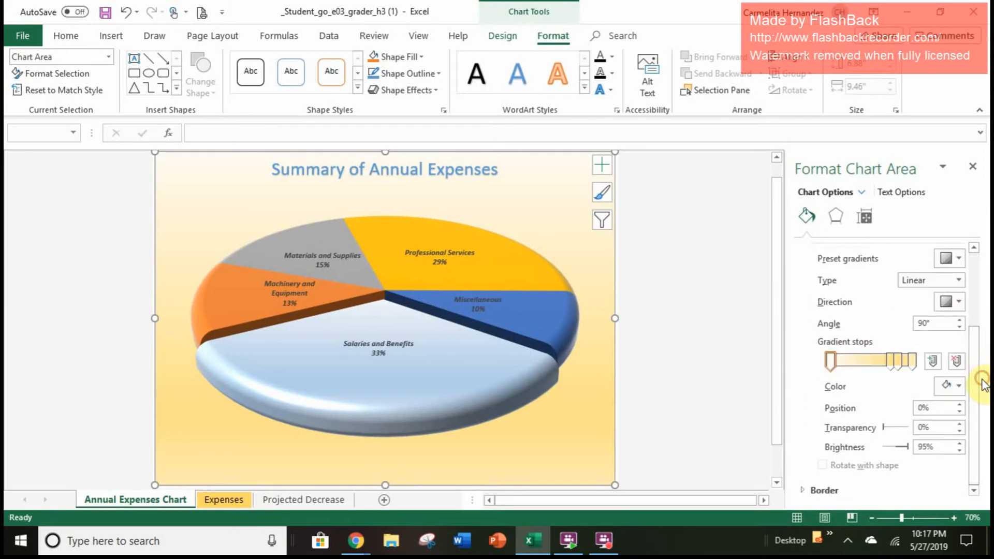
left_click(804, 493)
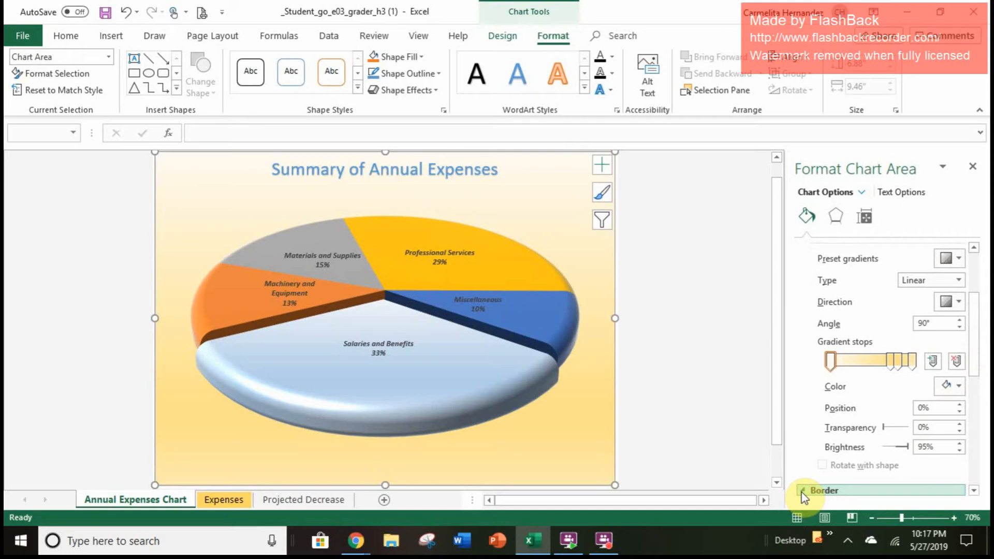
left_click_drag(972, 346, 968, 422)
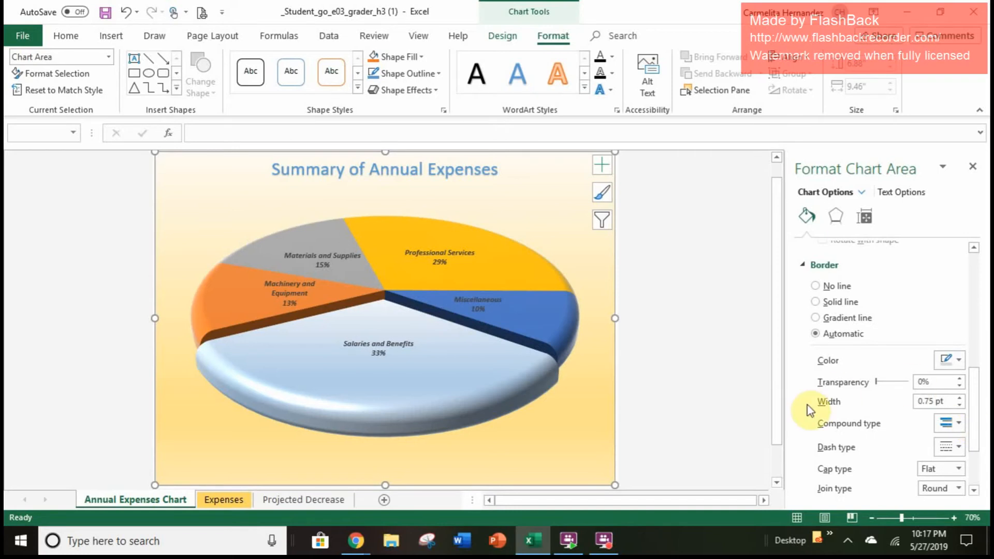
left_click(823, 302)
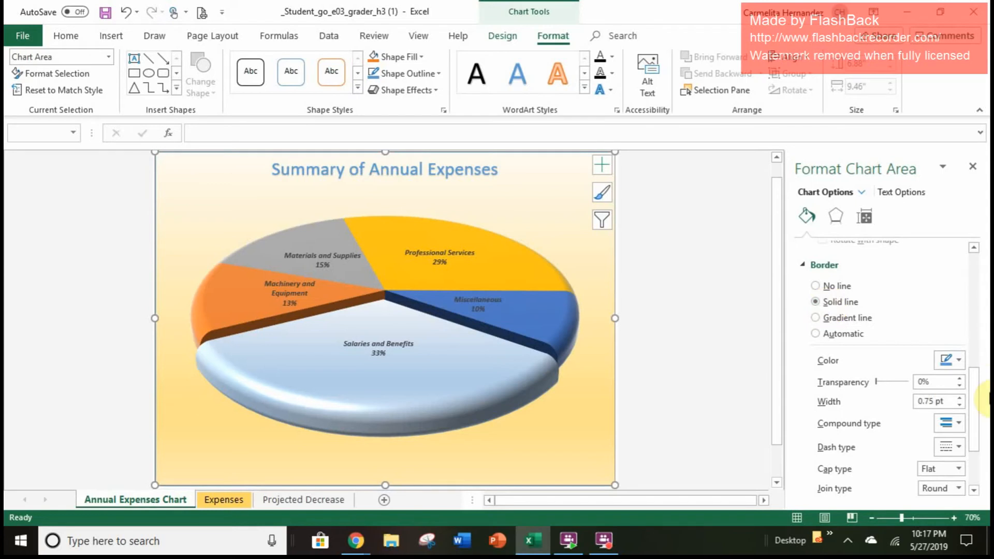
left_click(953, 365)
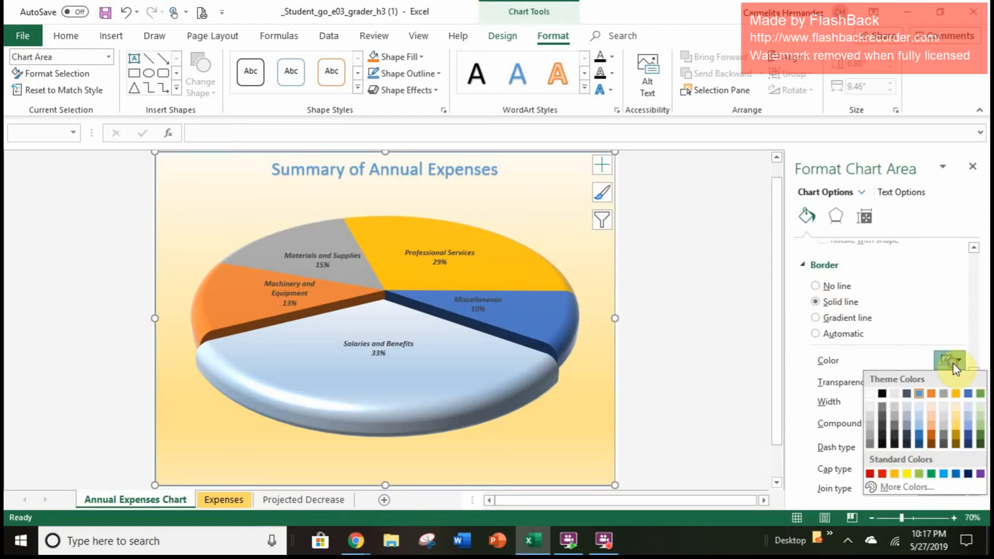
left_click(957, 396)
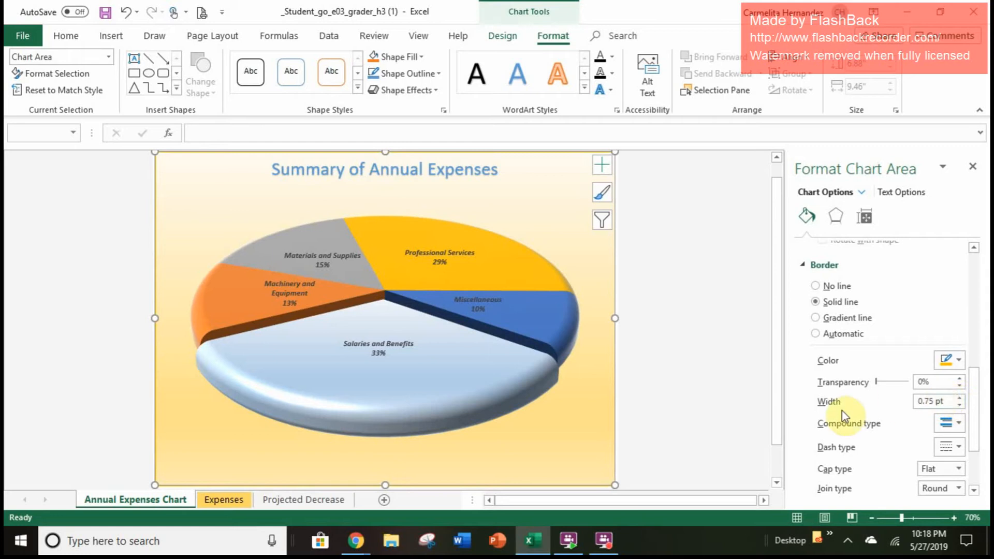
Set the chart area's border width to 5 pt and close the formatting pane
left_click(951, 403)
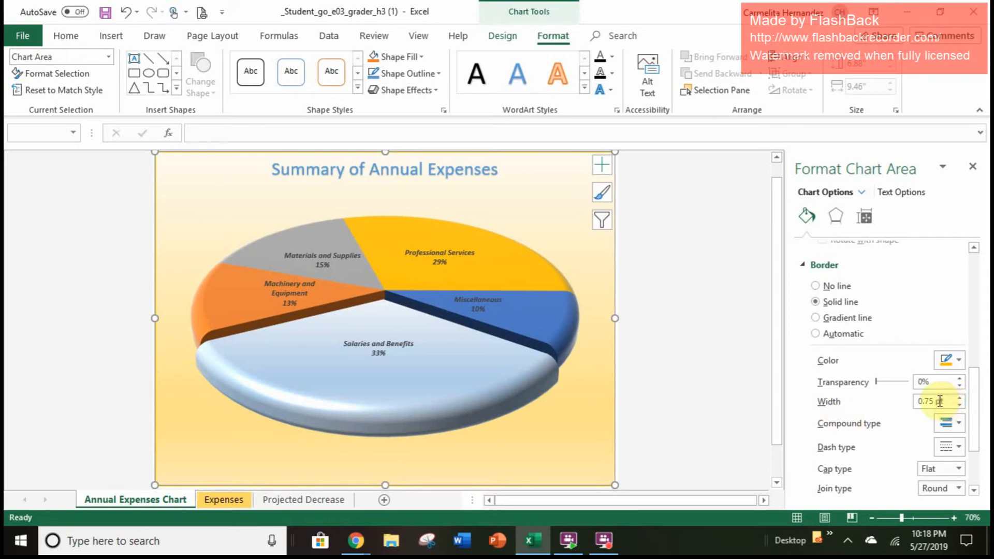
key("BackSpace")
key("BackSpace")
key("BackSpace")
key("BackSpace")
key("BackSpace")
key("BackSpace")
key("BackSpace")
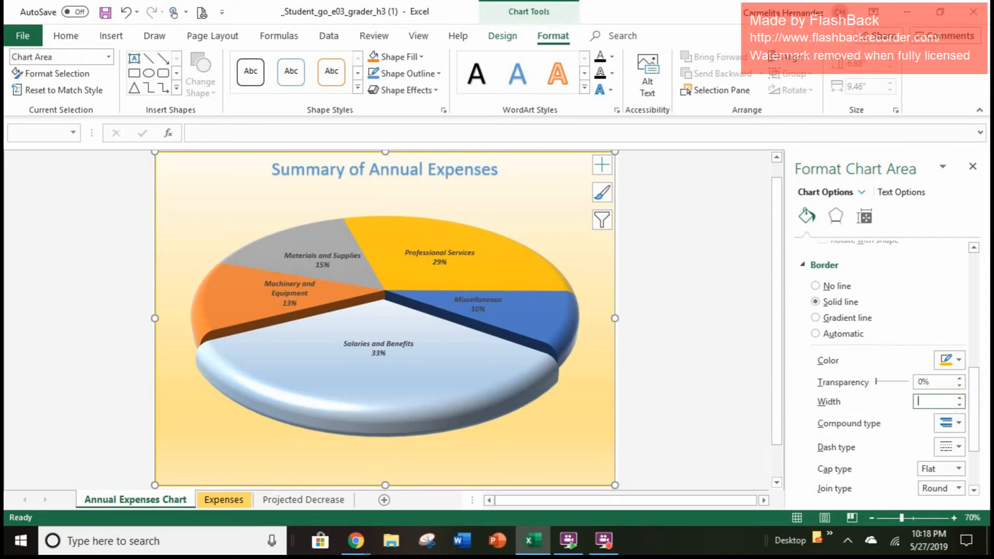
type("5")
key("Return")
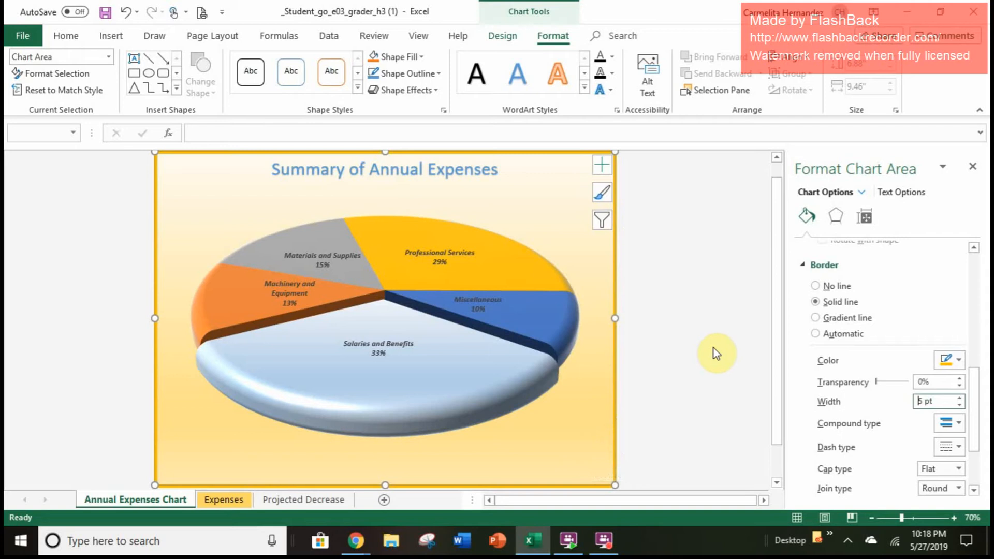
left_click(974, 167)
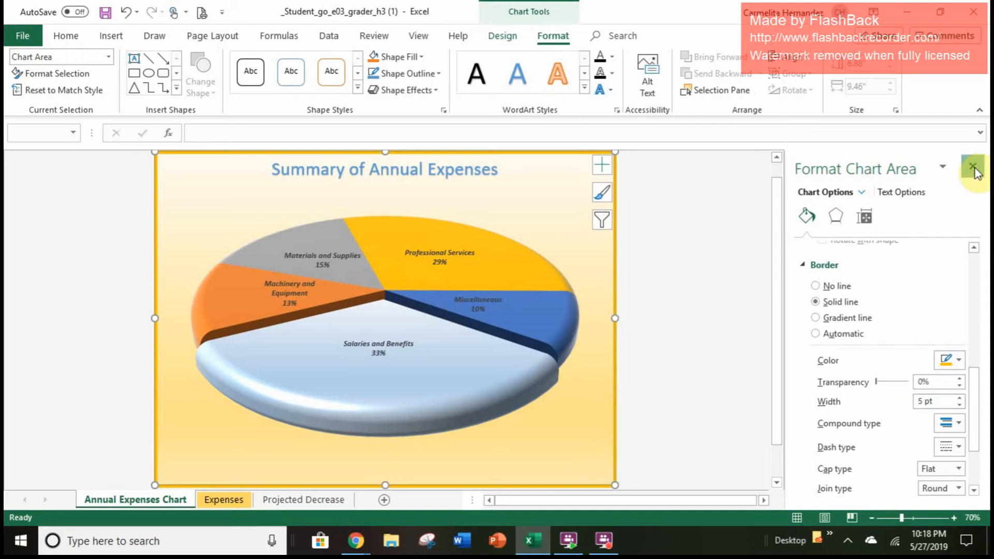
left_click(974, 167)
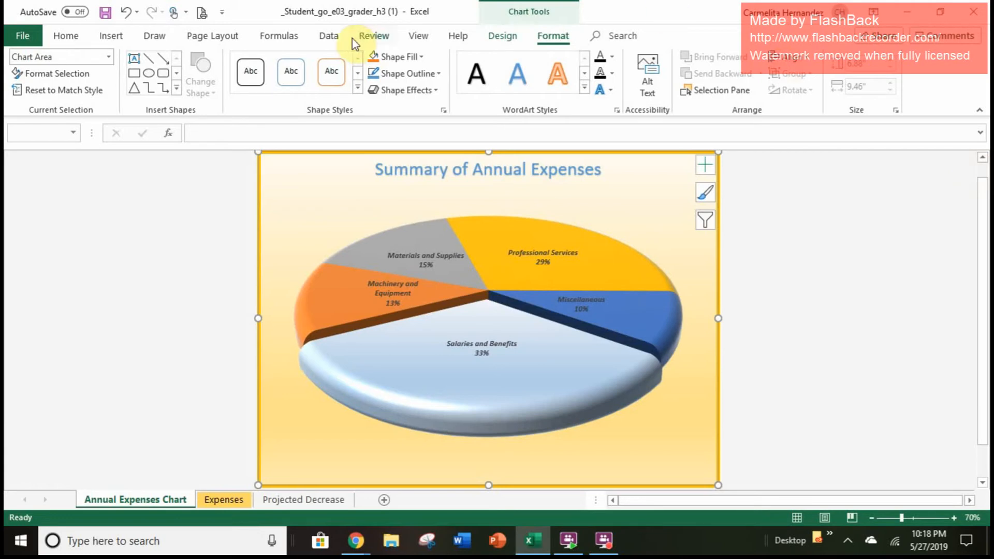
Add a custom footer to the chart sheet with the file name in the left section
left_click(203, 36)
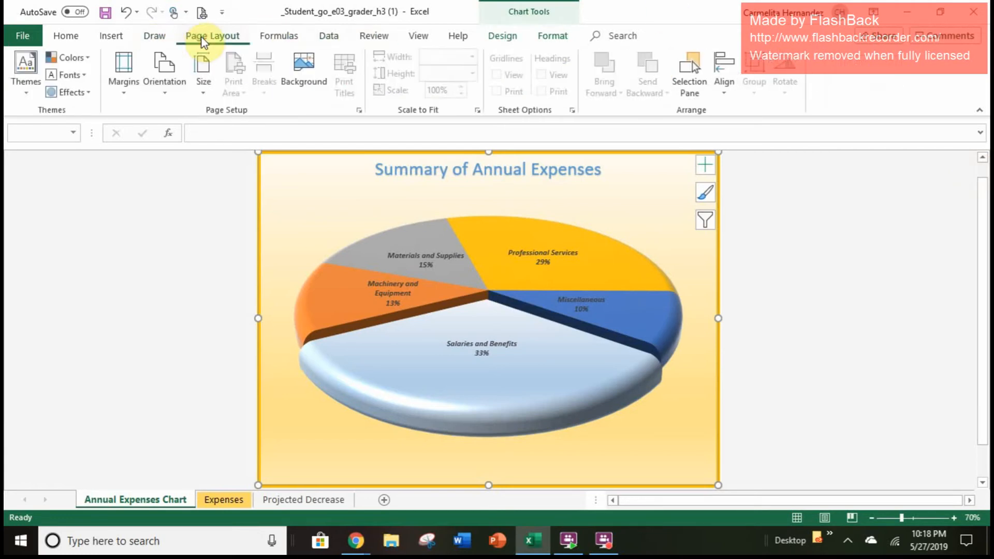
left_click(359, 111)
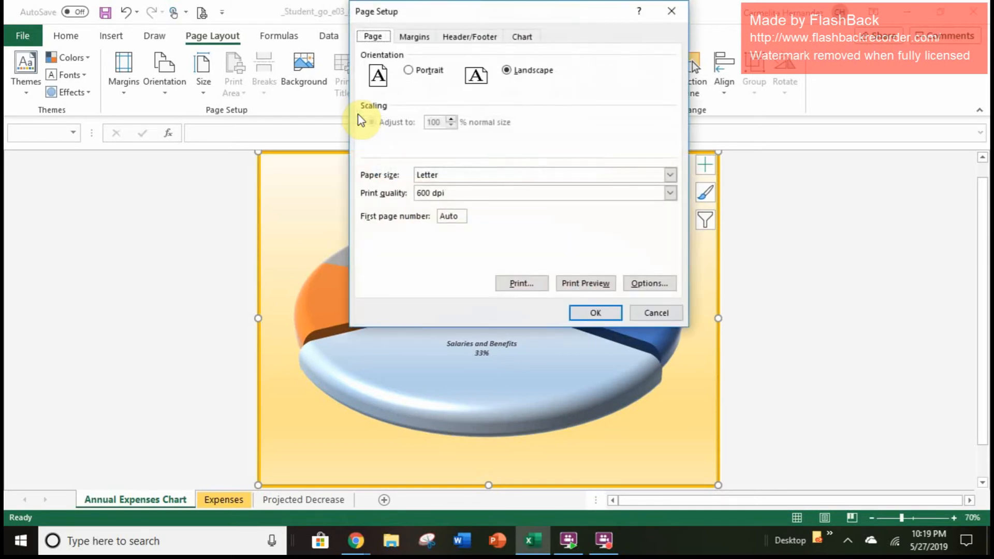
left_click(480, 36)
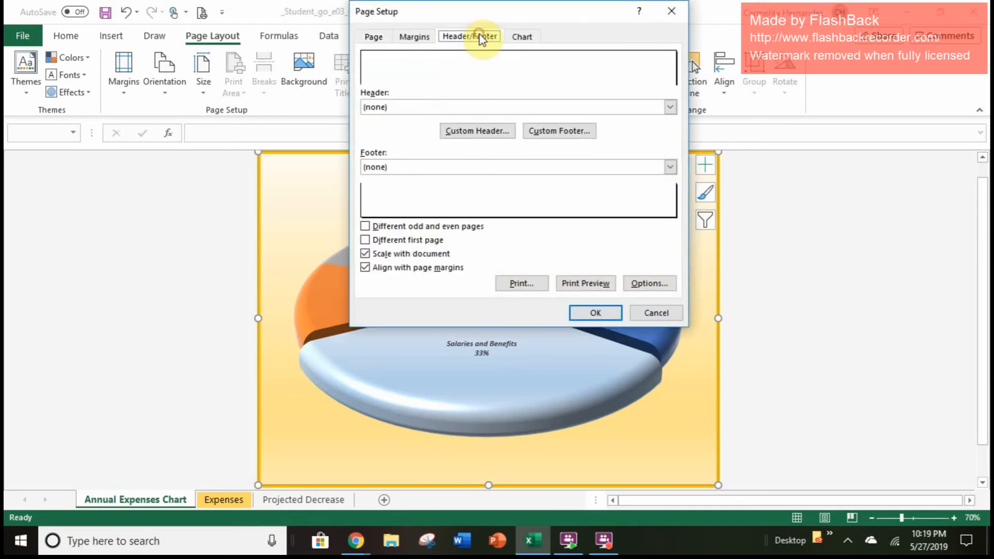
left_click(554, 133)
left_click(402, 210)
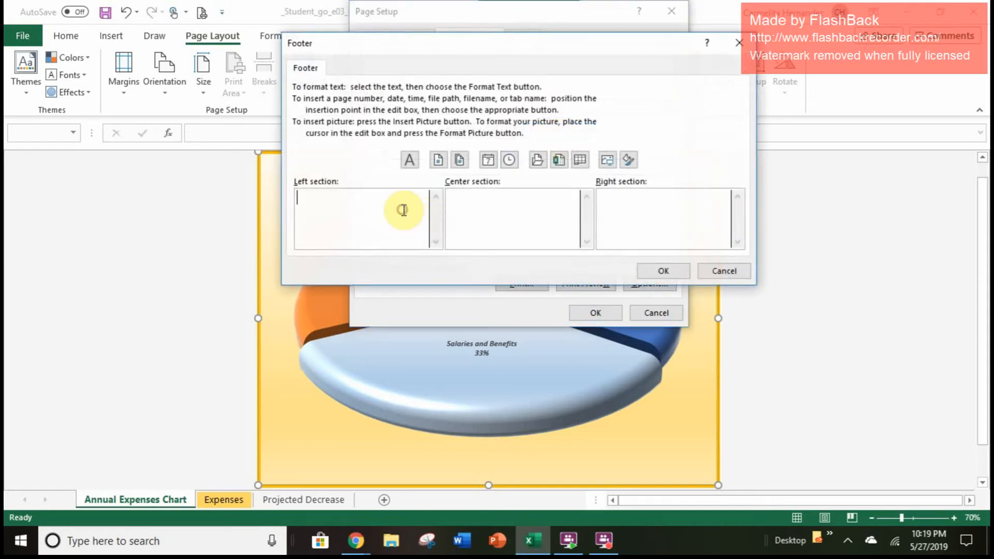
left_click(559, 162)
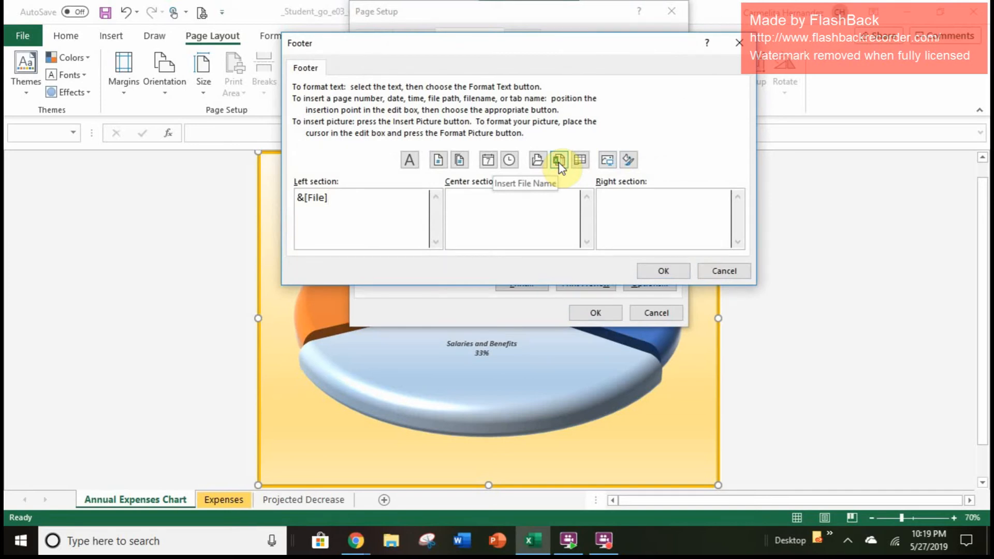
left_click(651, 271)
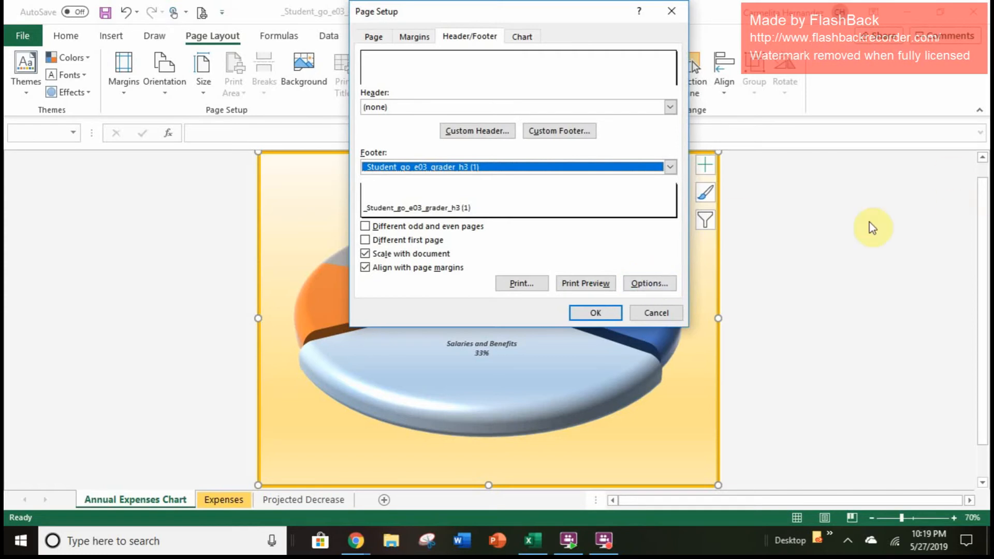
left_click(591, 319)
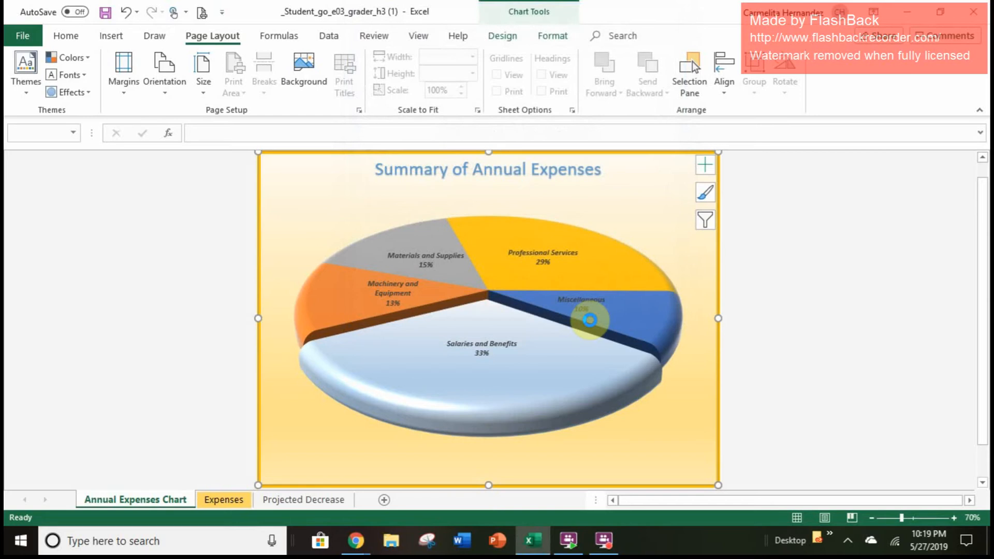
left_click(604, 541)
left_click(414, 178)
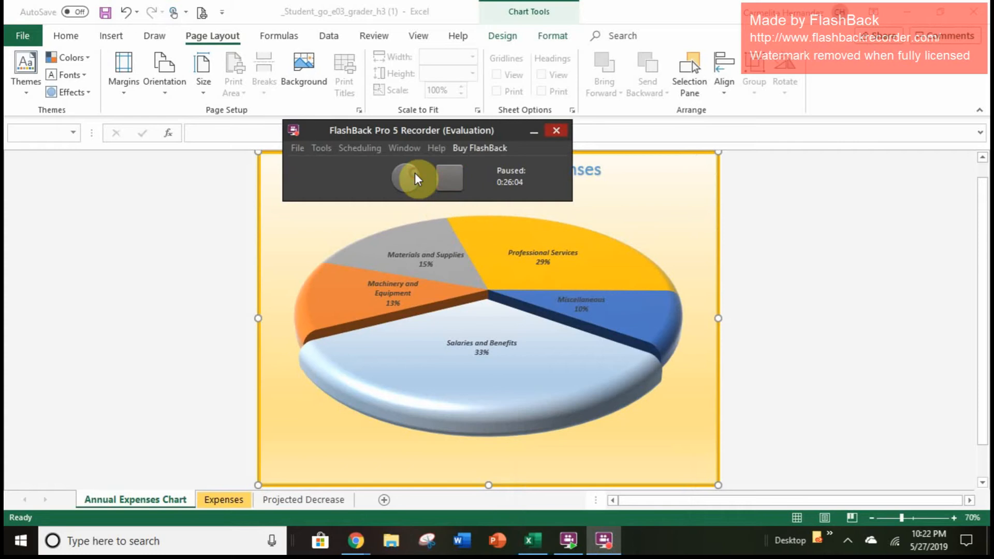
left_click(414, 178)
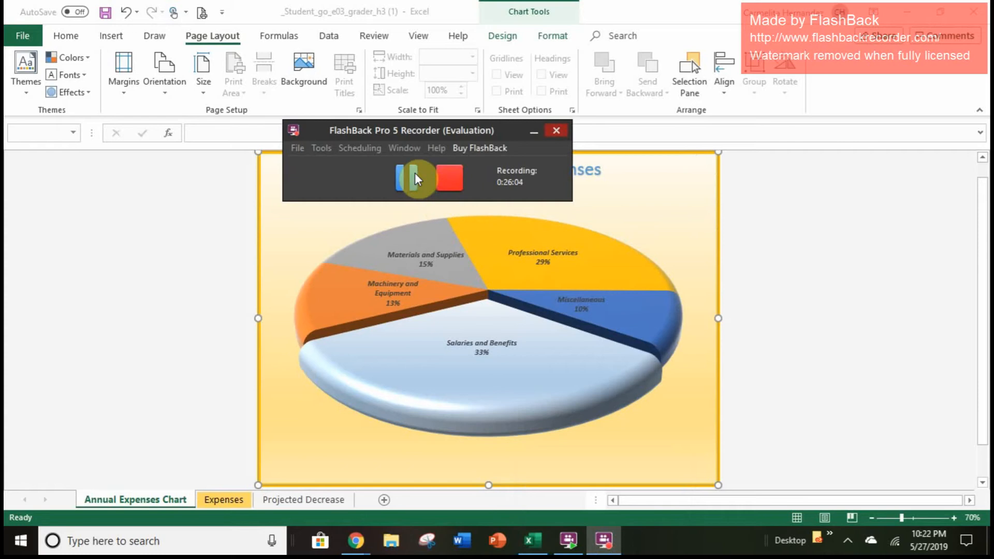
left_click(817, 262)
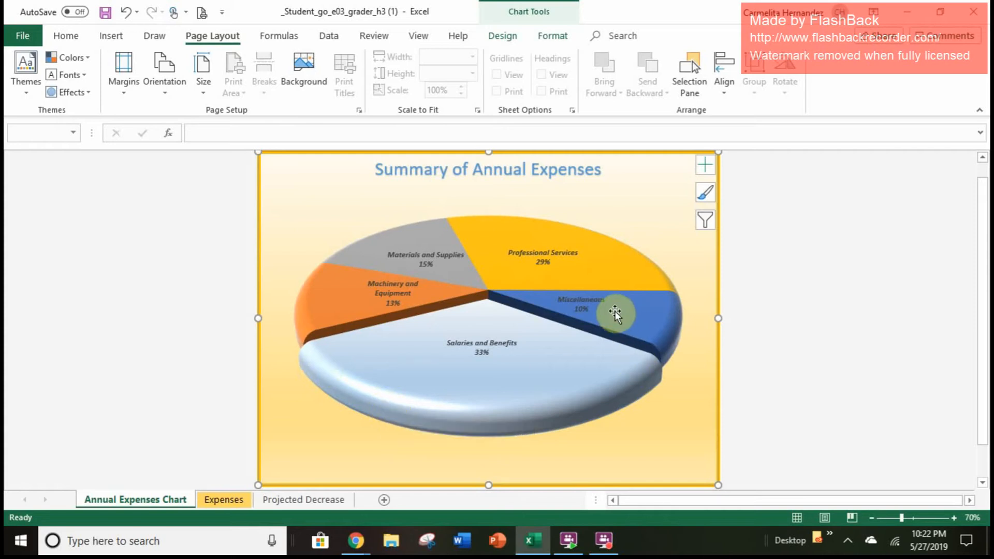
mouse_move(615, 313)
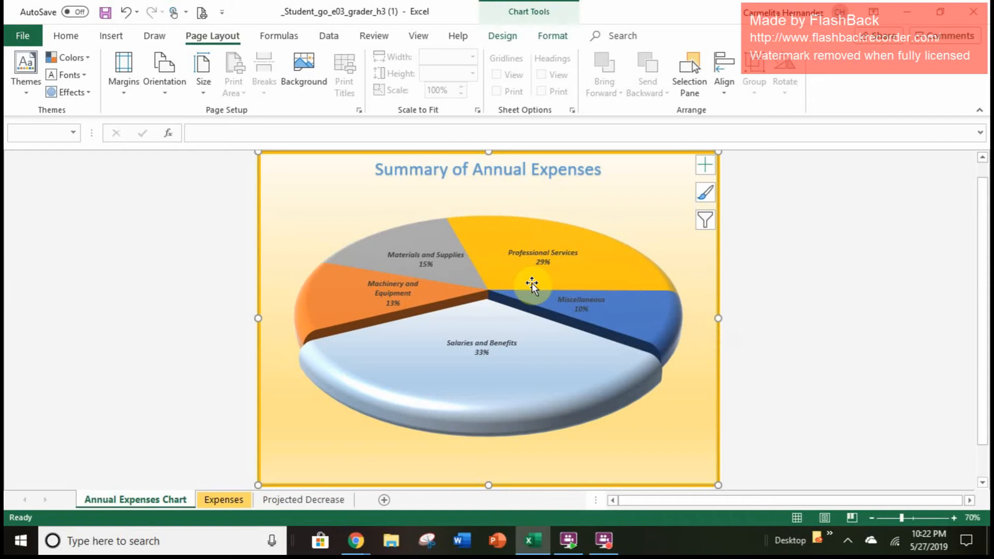
mouse_move(532, 284)
mouse_move(540, 364)
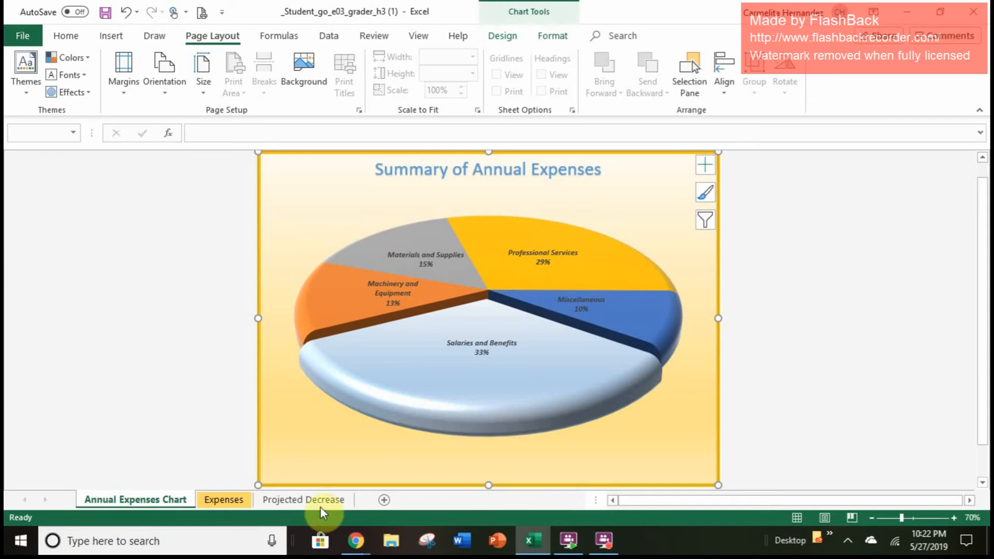
On the Expenses sheet, insert a Line with Markers chart from the quarter headings B4:E4 and the quarterly totals B10:E10
left_click(238, 500)
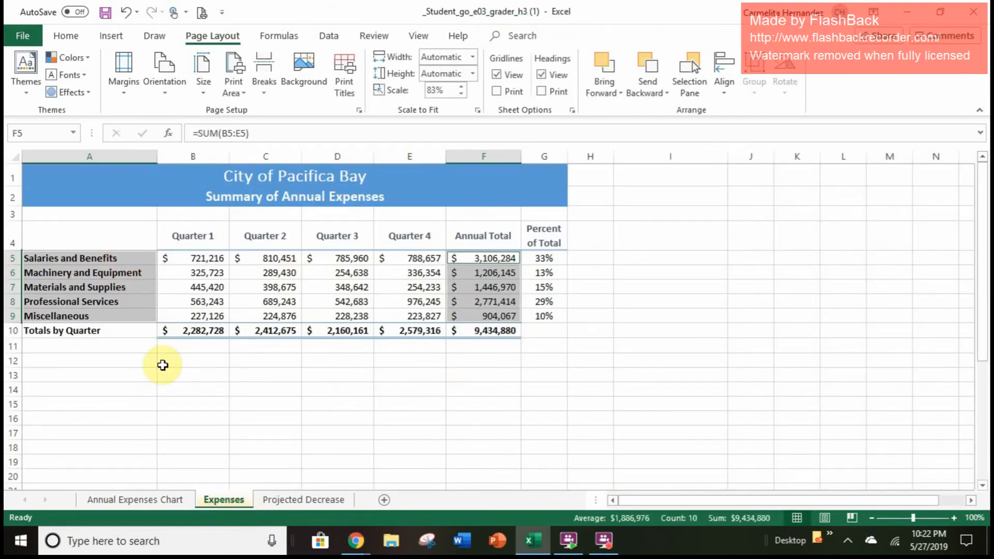
left_click(541, 389)
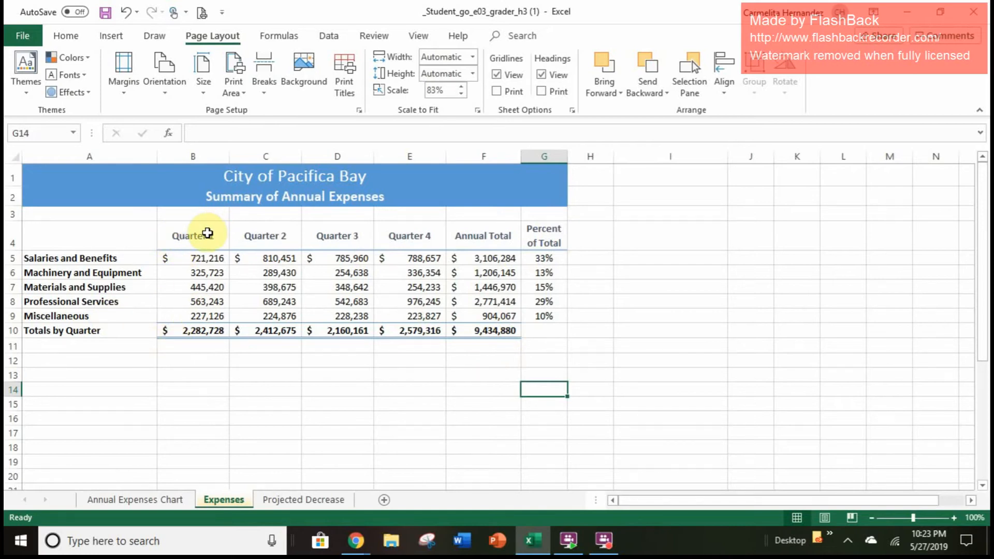
left_click(206, 233)
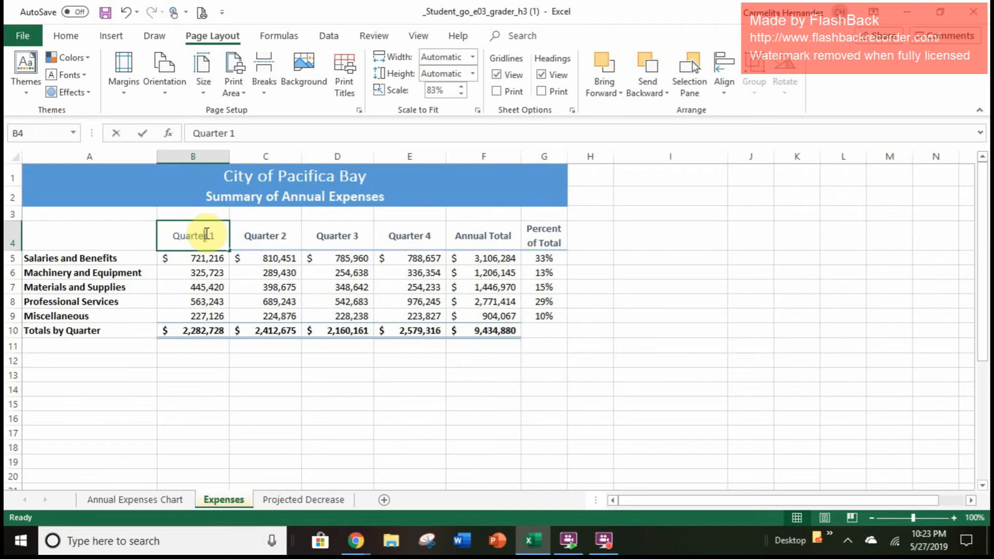
double_click(206, 234)
left_click(142, 236)
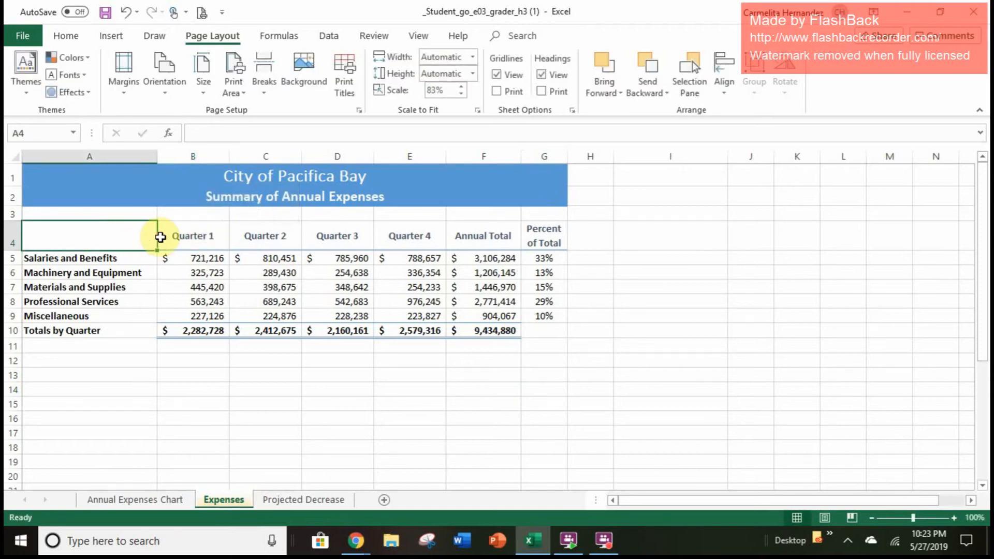
left_click(167, 237)
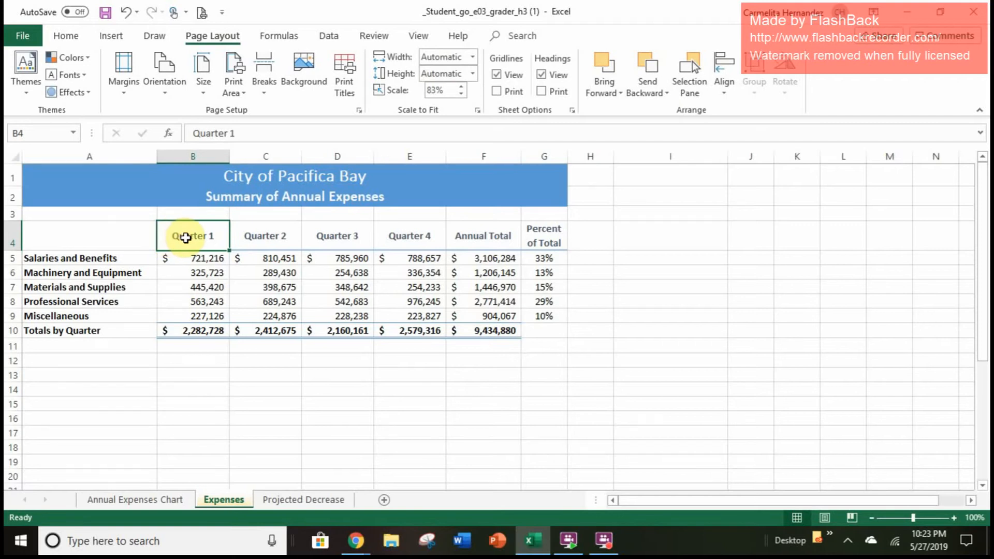
left_click_drag(186, 237, 424, 240)
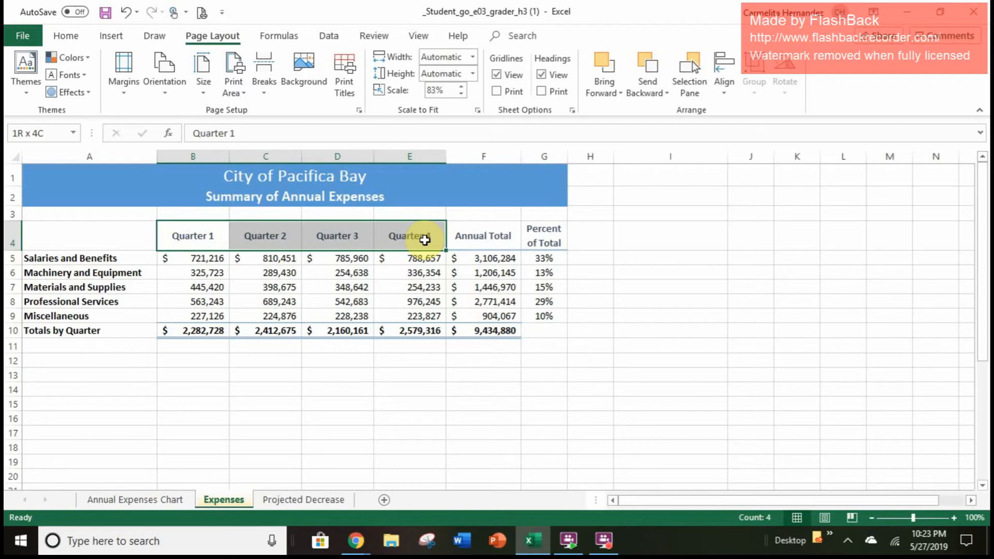
left_click_drag(425, 240, 424, 240)
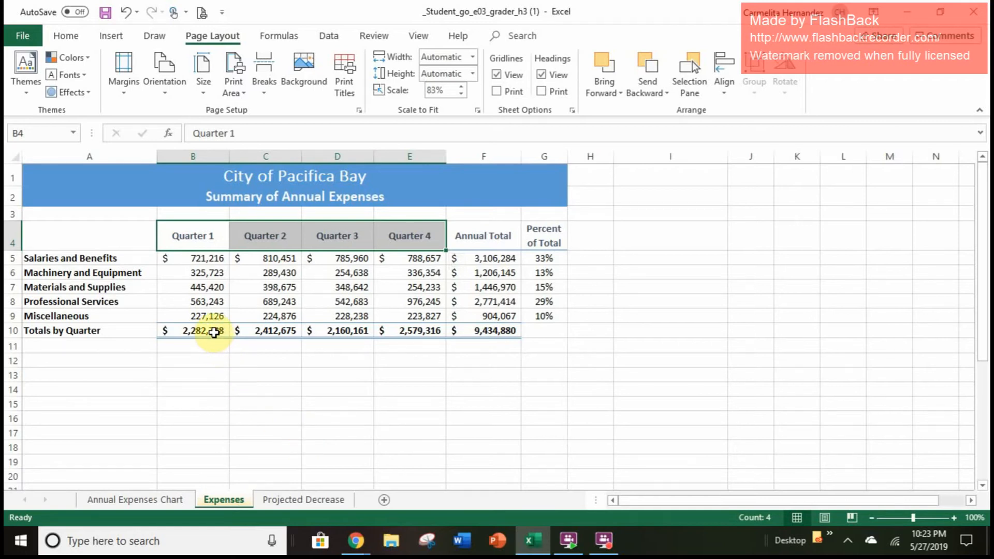
left_click(214, 332)
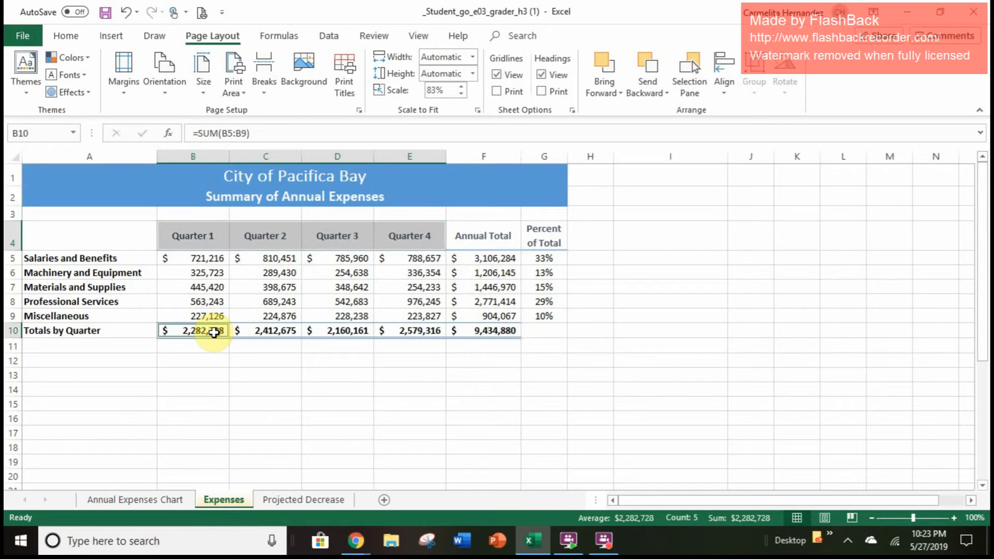
left_click_drag(214, 332, 433, 337)
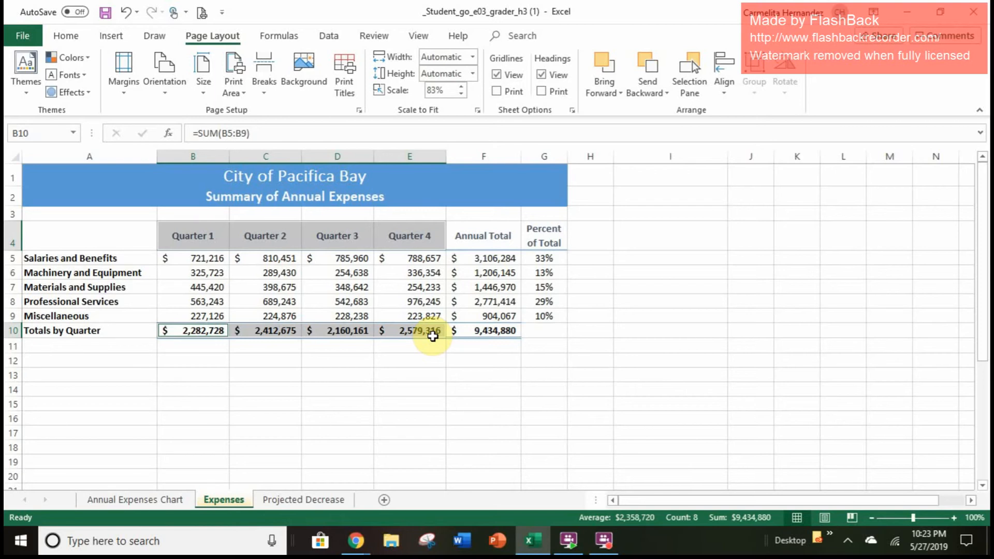
left_click(117, 37)
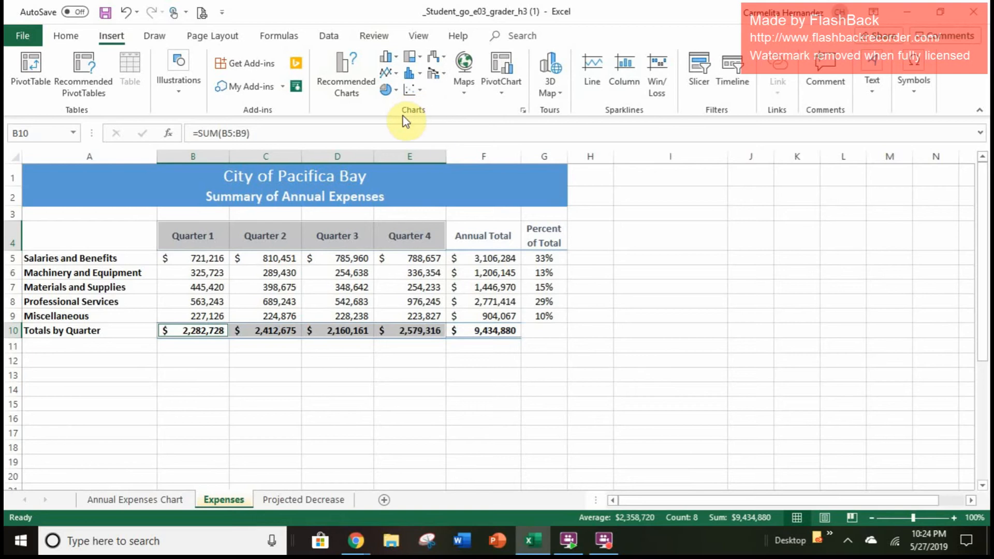
left_click(389, 82)
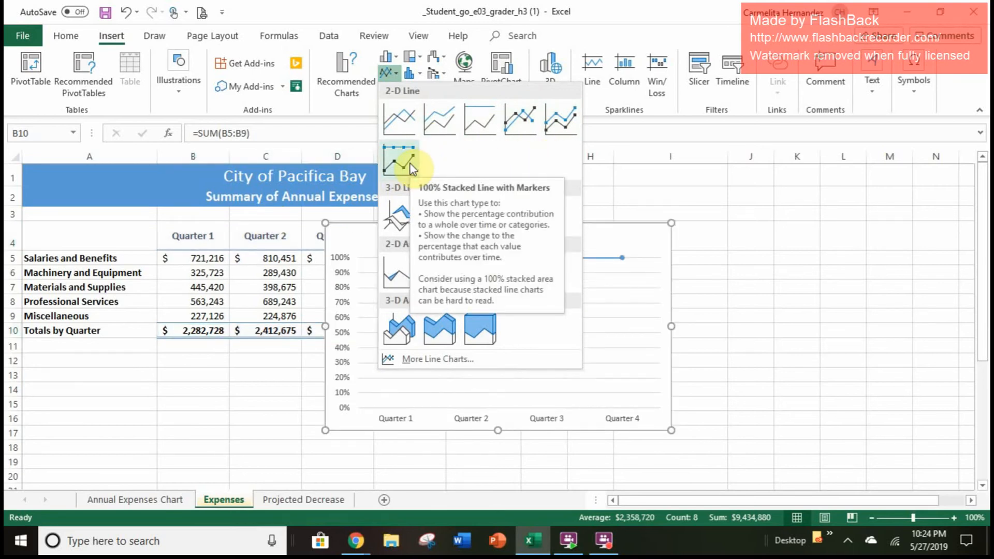
left_click(528, 125)
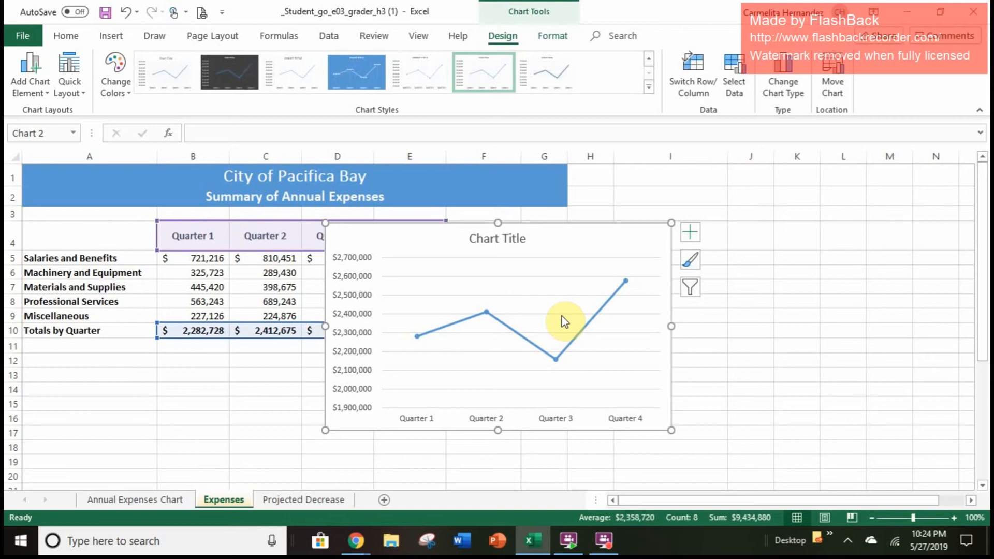
Move the line chart below the expense table so its upper-left corner sits in cell A12
scroll(561, 317, "down", 2)
scroll(561, 317, "up", 1)
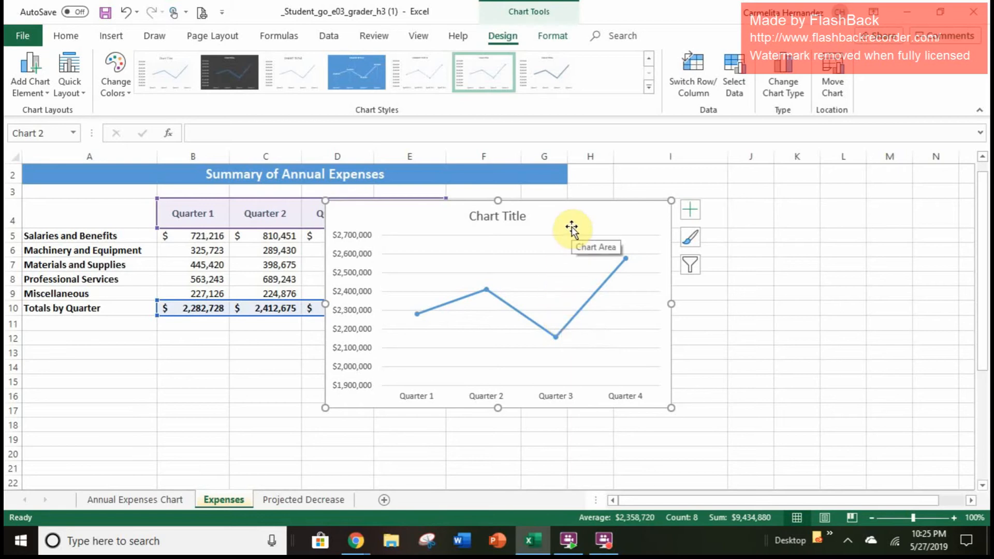
left_click_drag(571, 227, 572, 227)
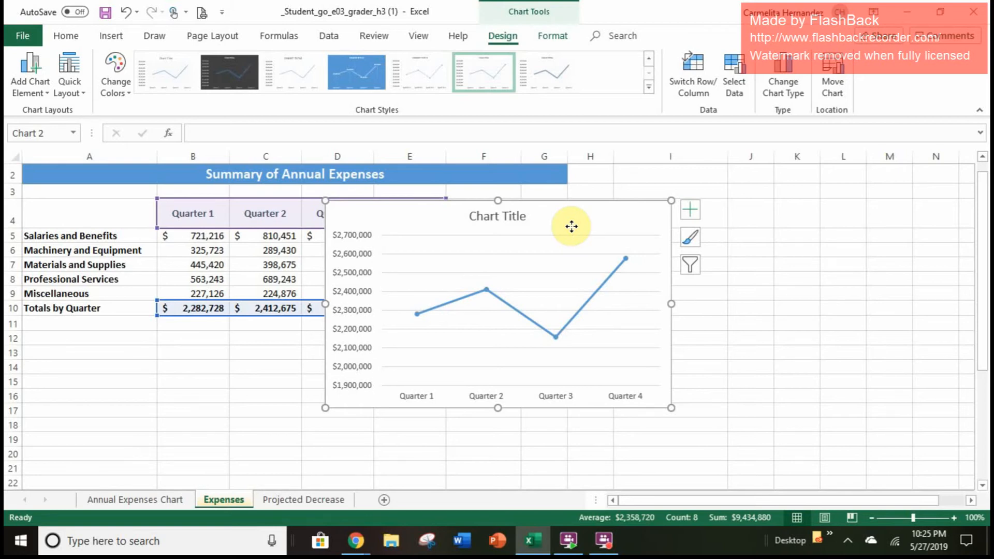
left_click_drag(572, 227, 271, 361)
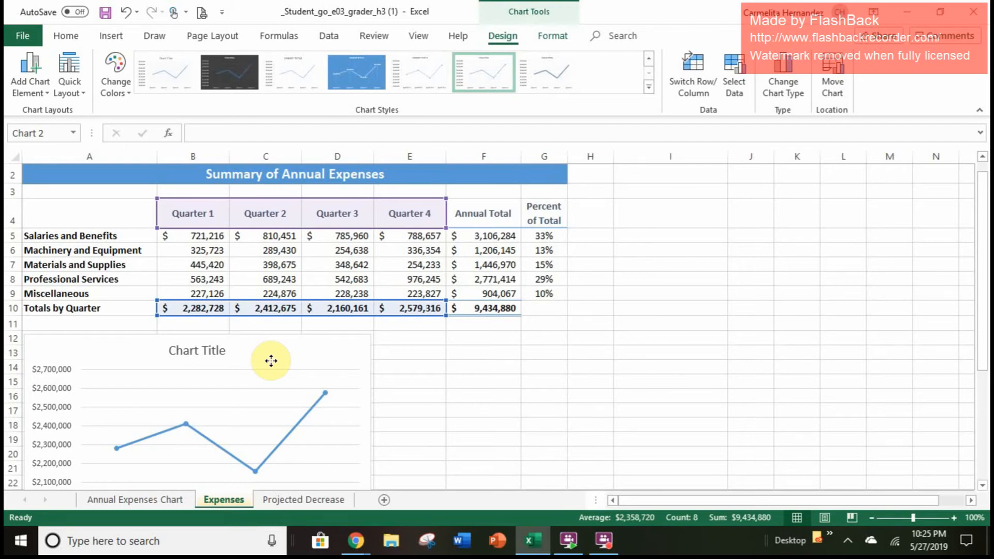
left_click_drag(271, 361, 271, 361)
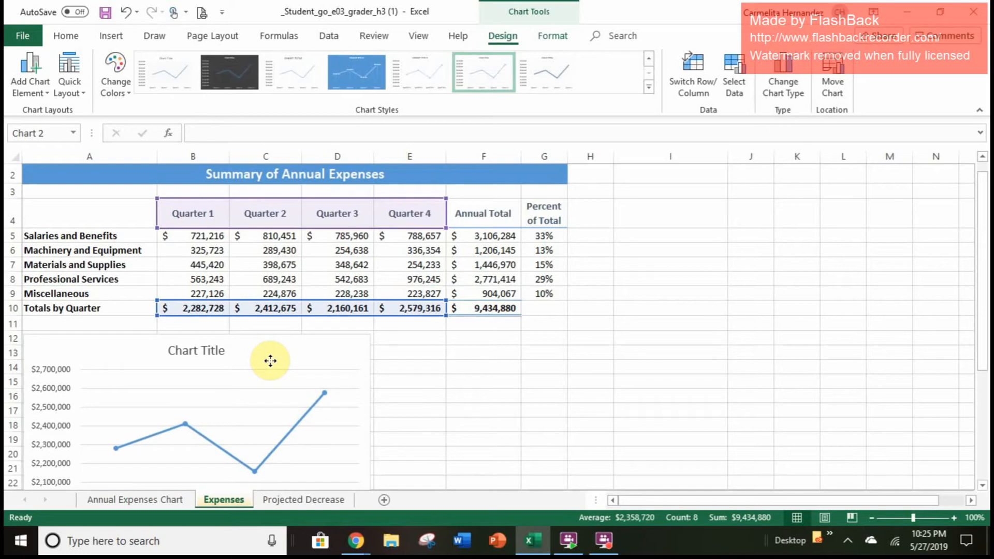
left_click_drag(270, 361, 271, 361)
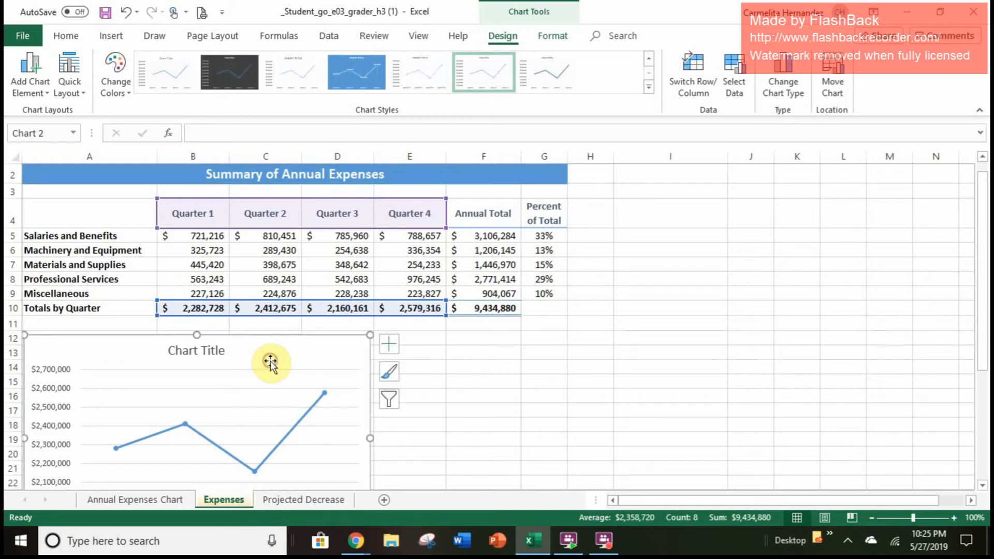
left_click(552, 373)
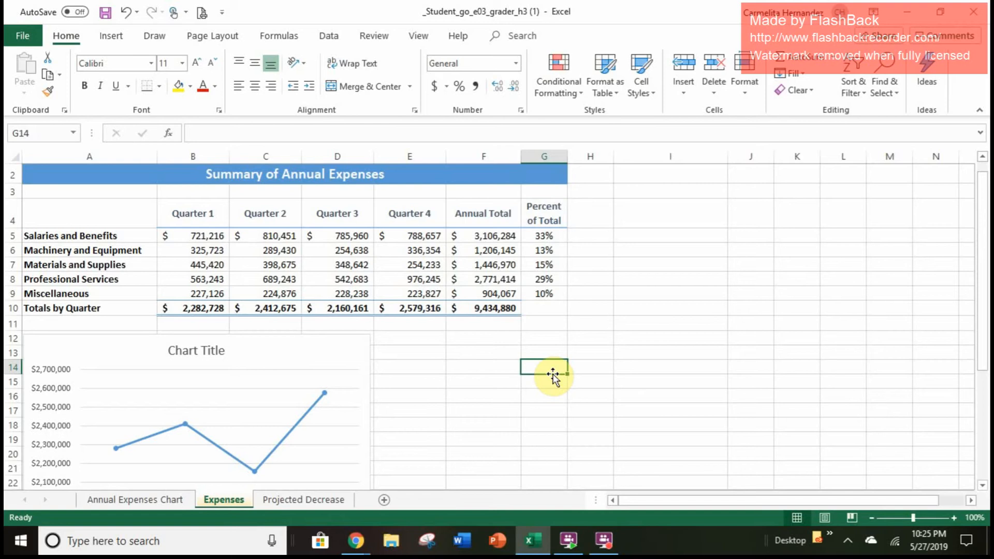
Replace the line chart's placeholder title with "City of Pacifica Bay Annual Expense Summary"
double_click(211, 355)
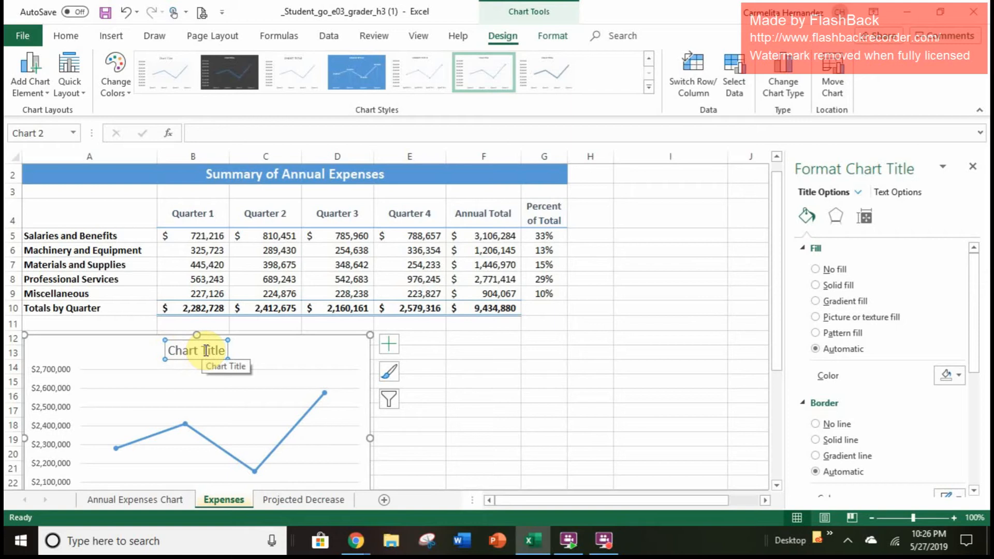
double_click(207, 350)
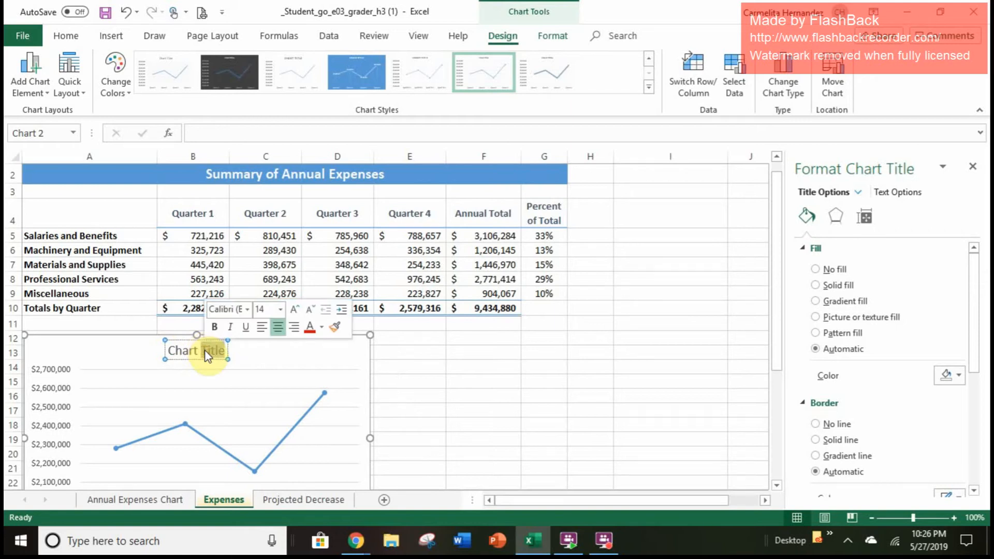
key("BackSpace")
key("BackSpace")
key("BackSpace")
key("BackSpace")
key("BackSpace")
key("BackSpace")
key("BackSpace")
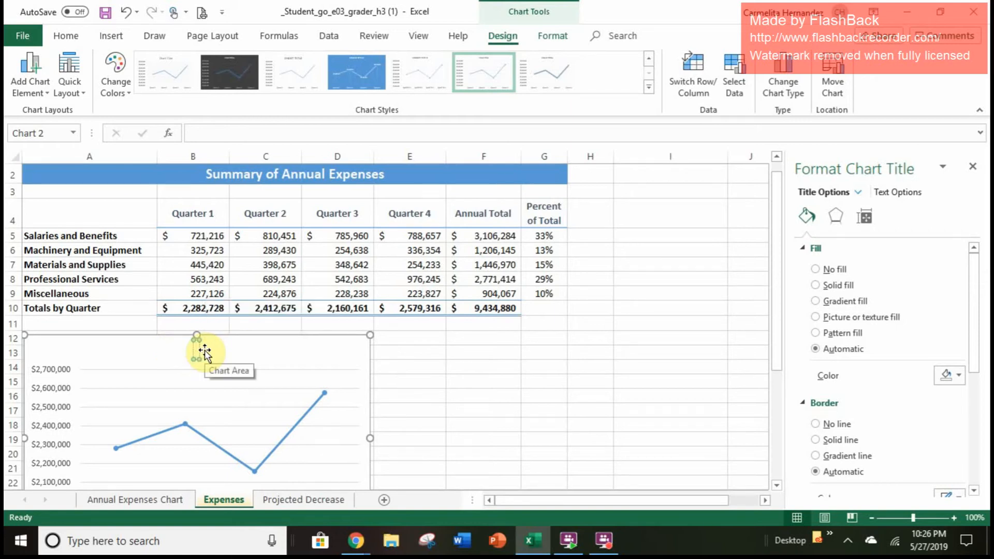
type("City")
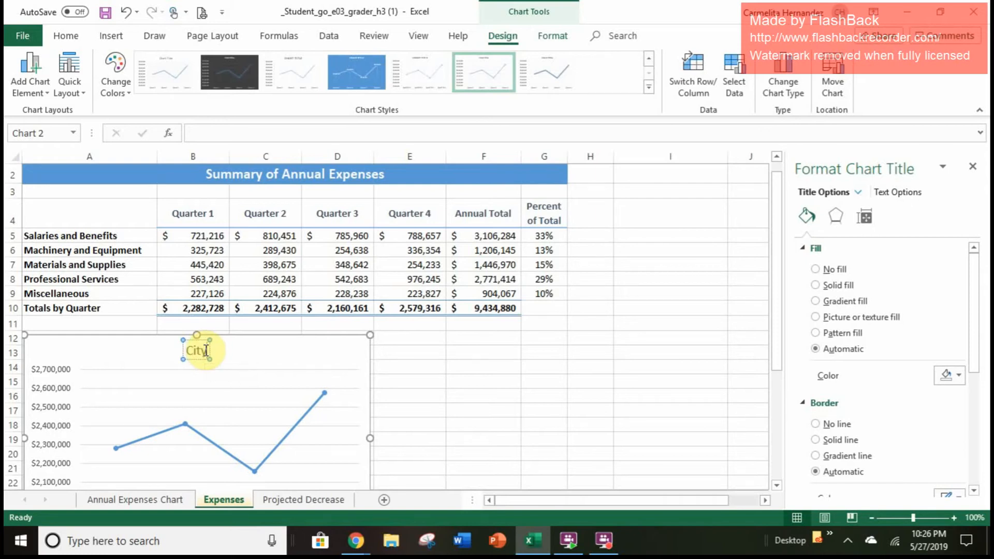
type(" o")
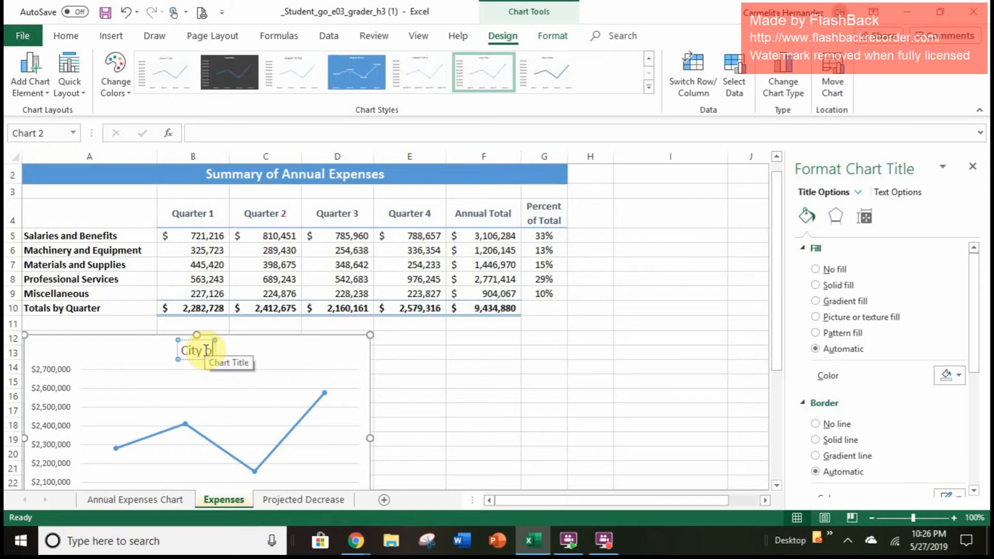
type("f Fa")
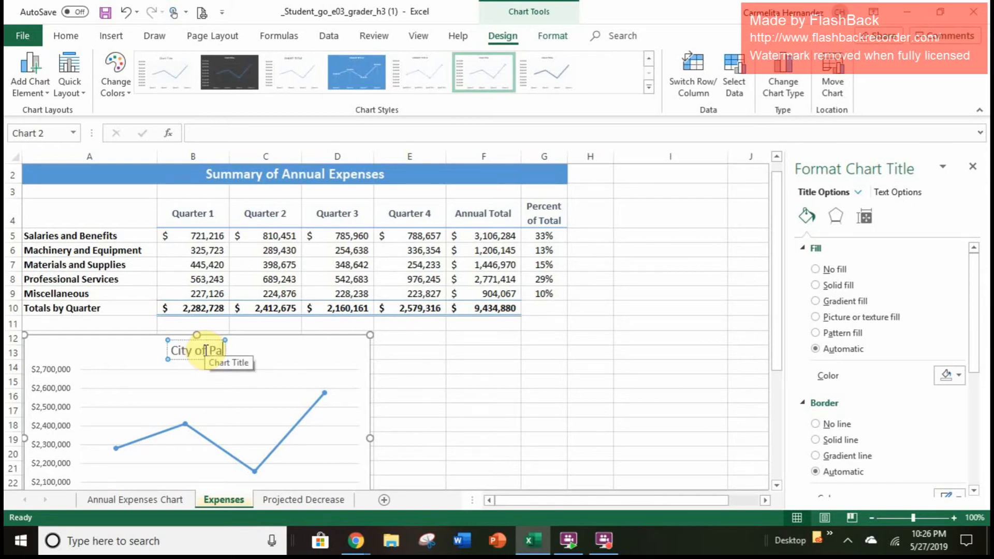
type("cifica")
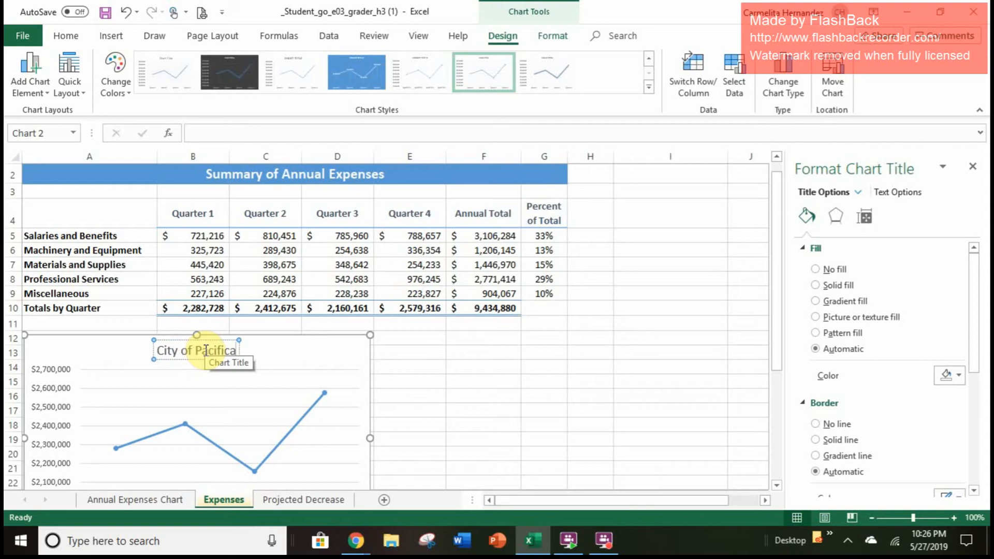
type(" Bay An")
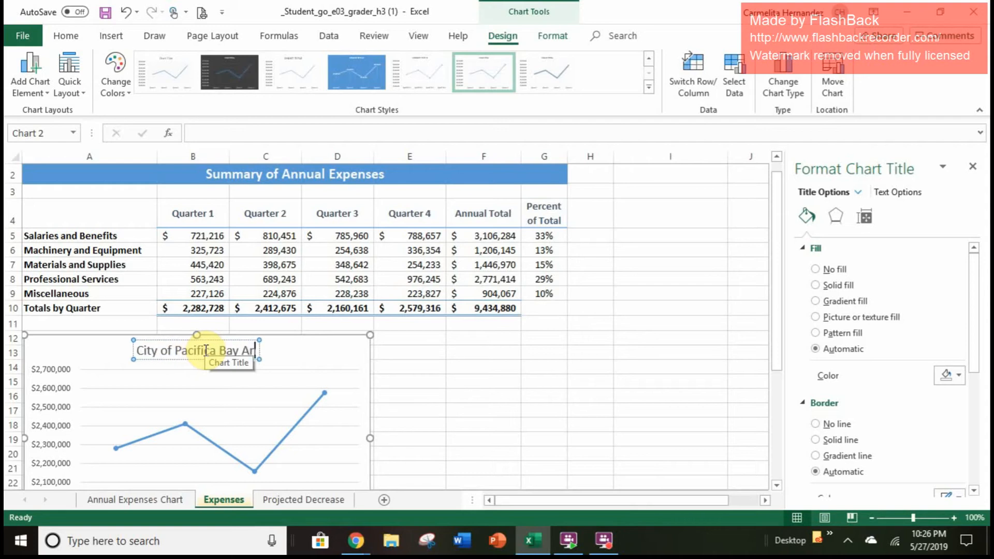
type("nual Ex")
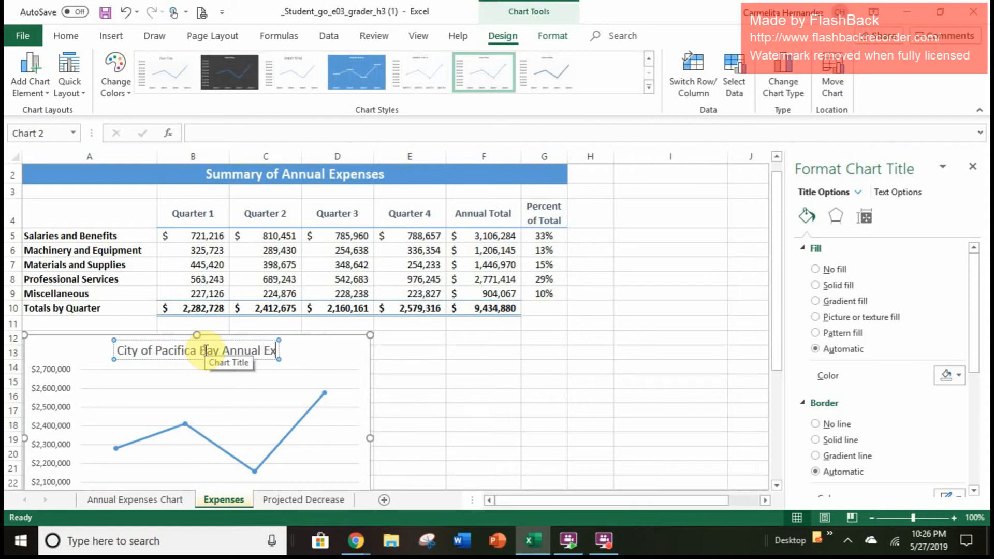
type("pense")
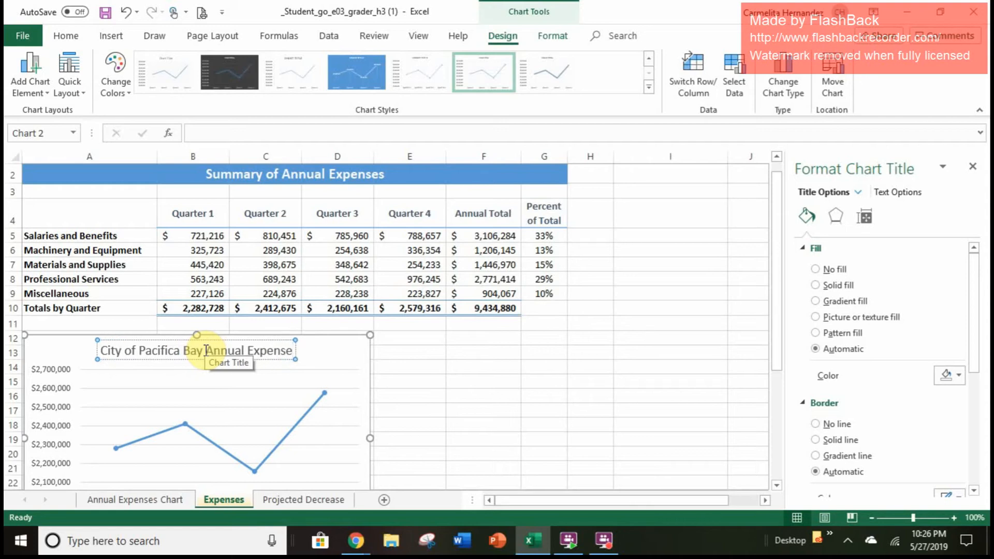
type(" Summary")
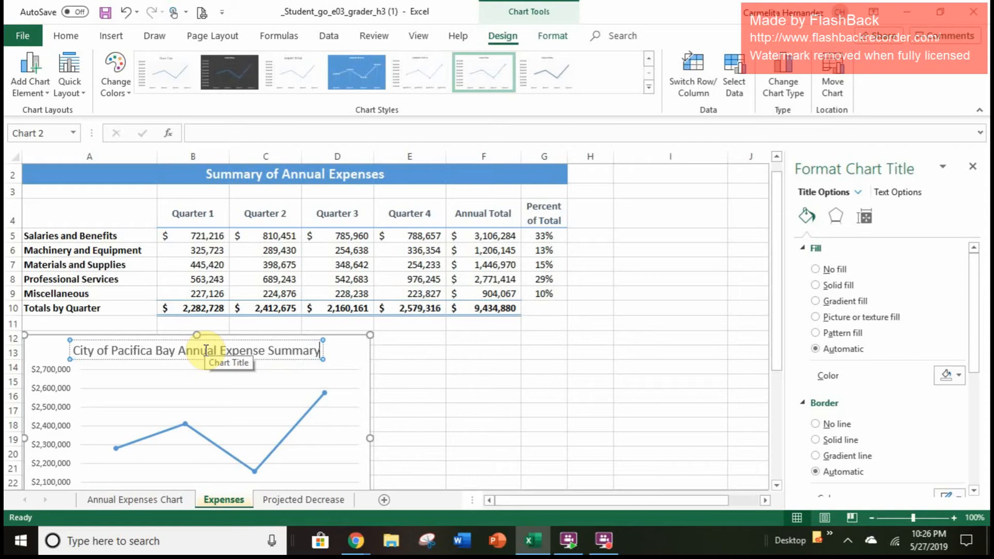
key("Return")
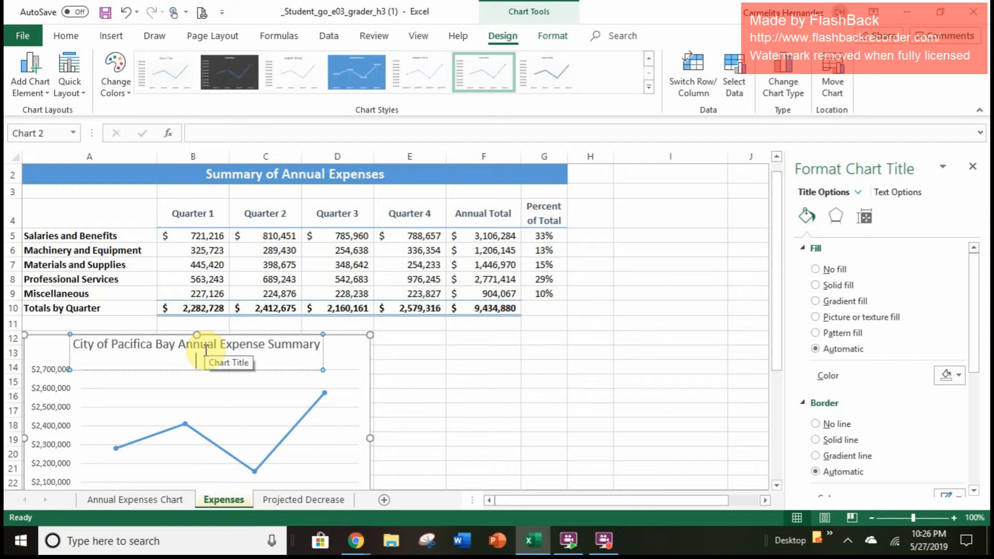
key("BackSpace")
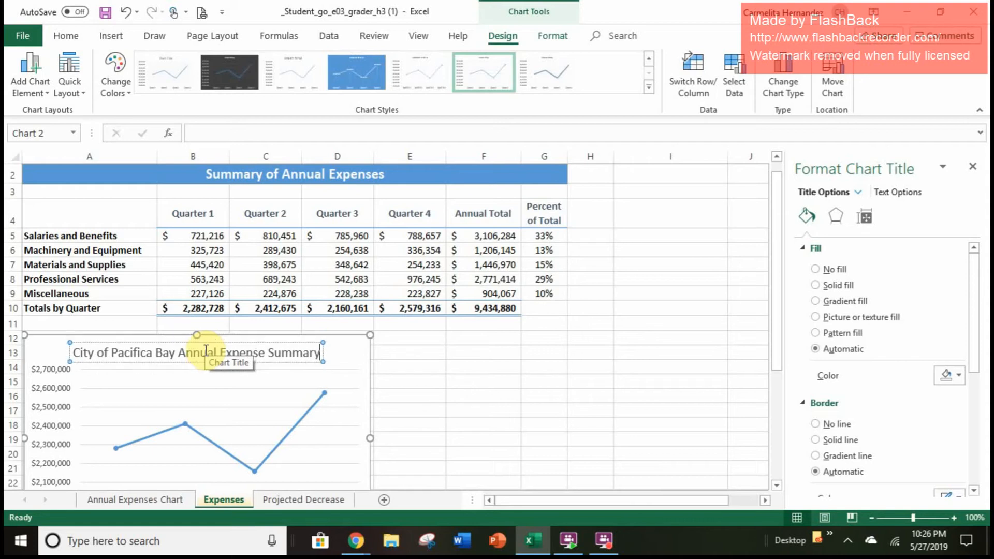
left_click(437, 390)
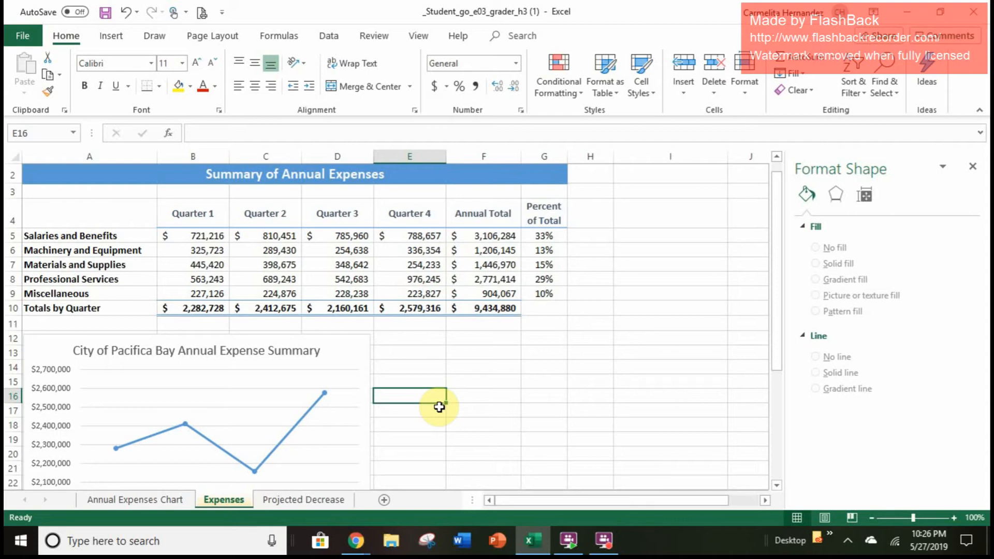
Select the line chart's vertical value axis and show its formatting options
scroll(174, 395, "down", 2)
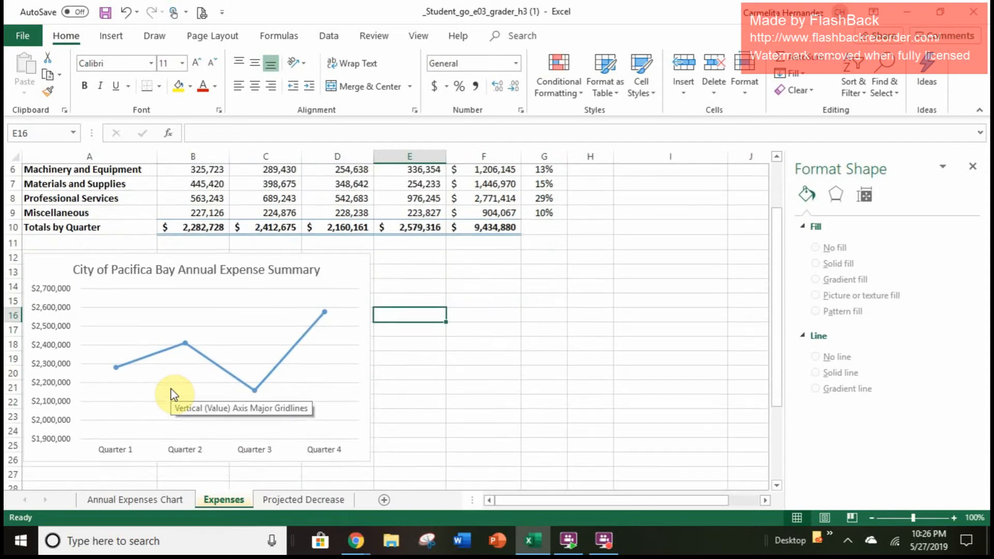
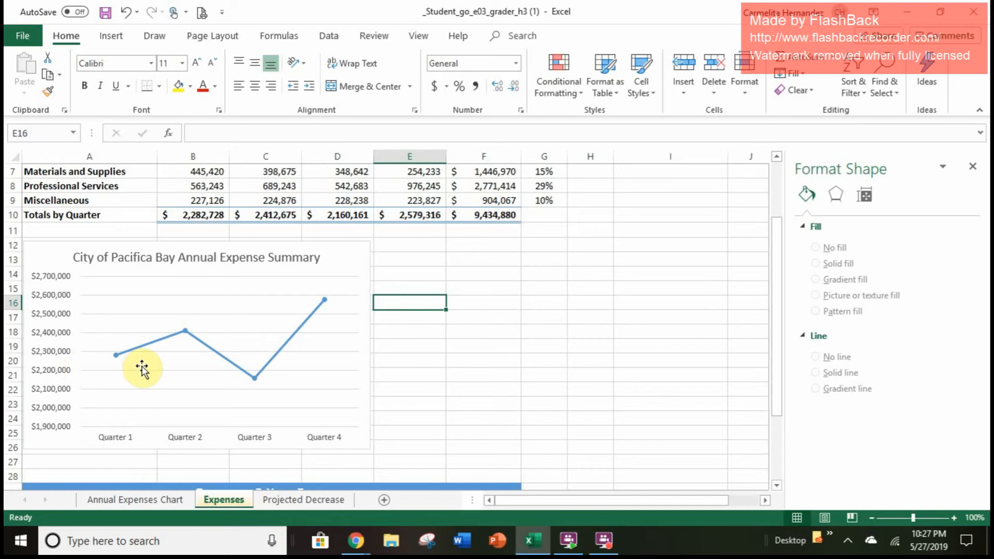
left_click(49, 327)
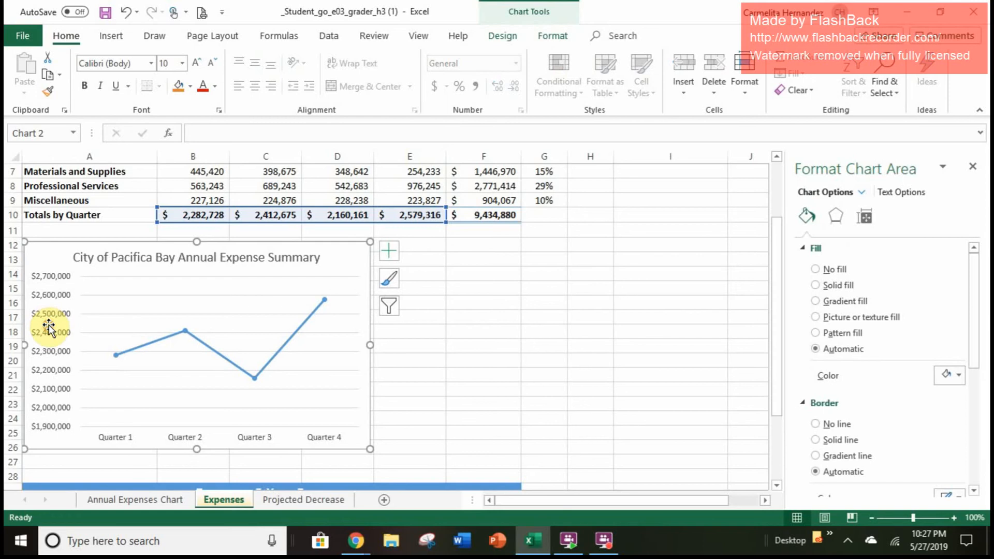
left_click(66, 394)
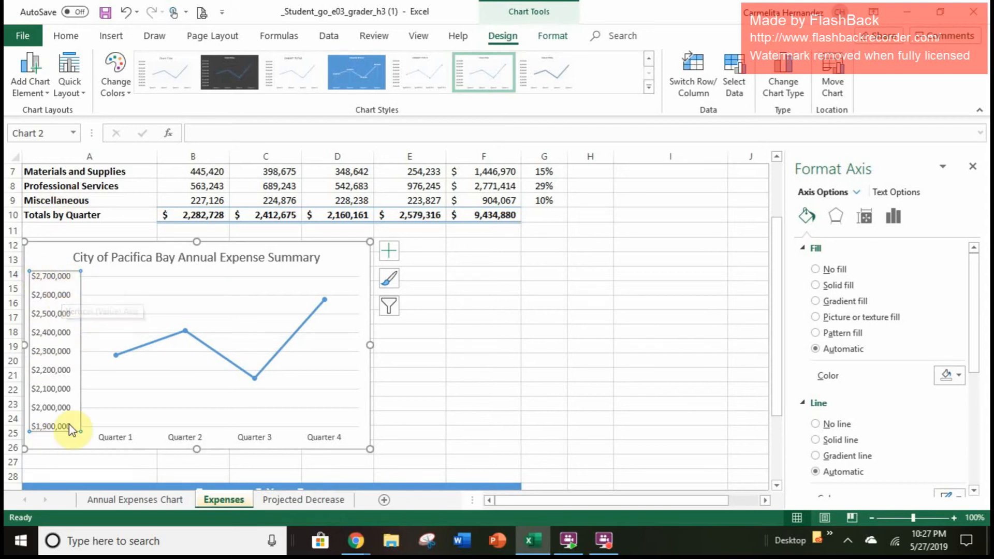
left_click(894, 218)
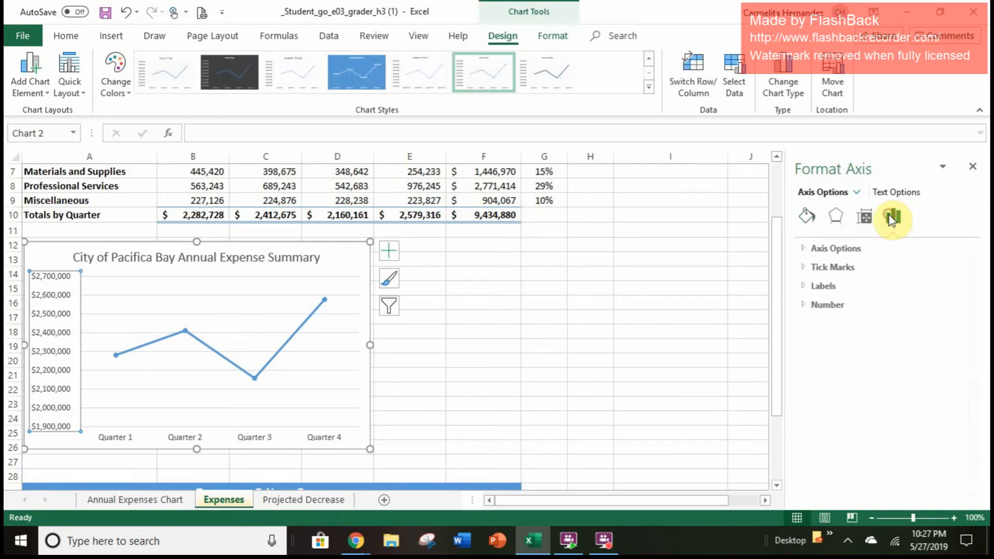
left_click(864, 218)
left_click(847, 217)
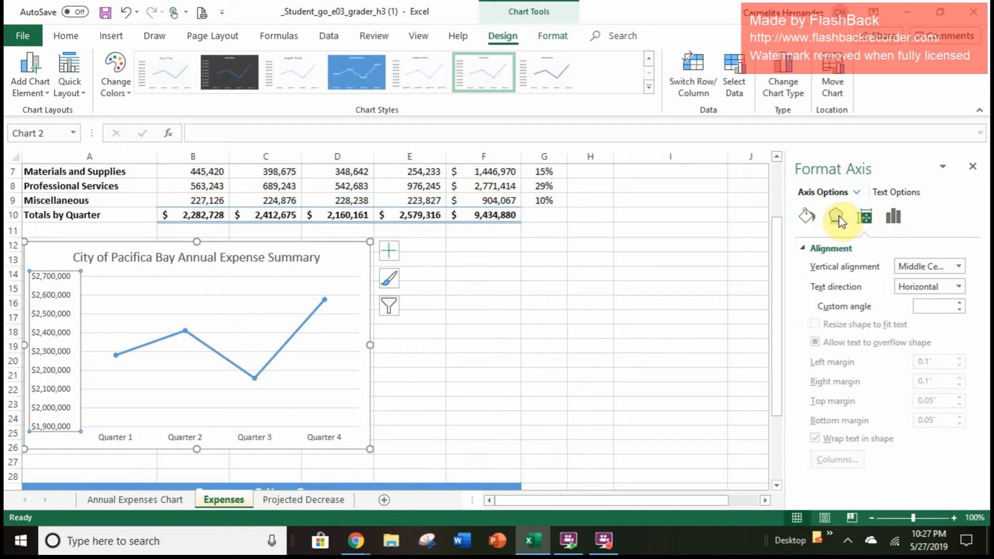
left_click(841, 217)
left_click(813, 220)
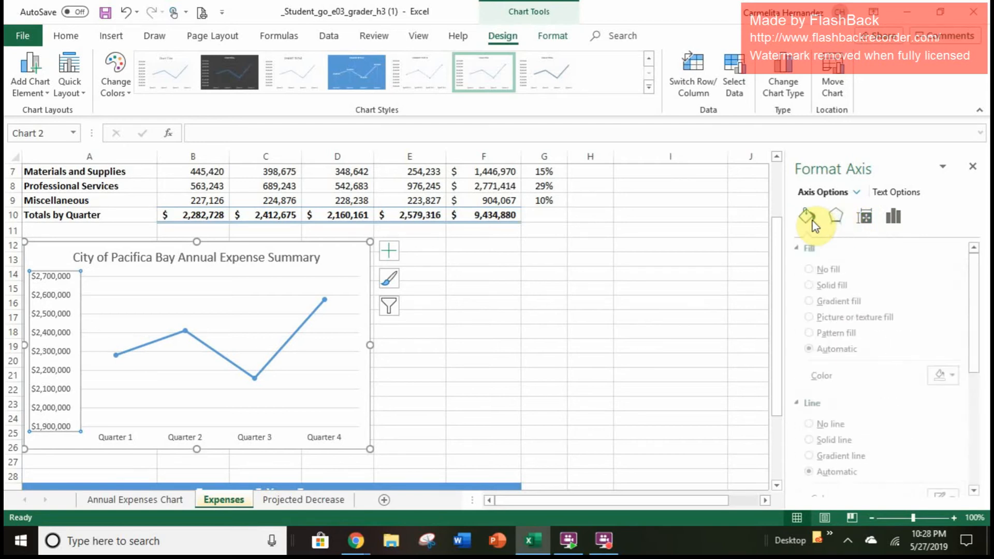
Set the minimum bound of the line chart's vertical value axis to 2100000
left_click(895, 224)
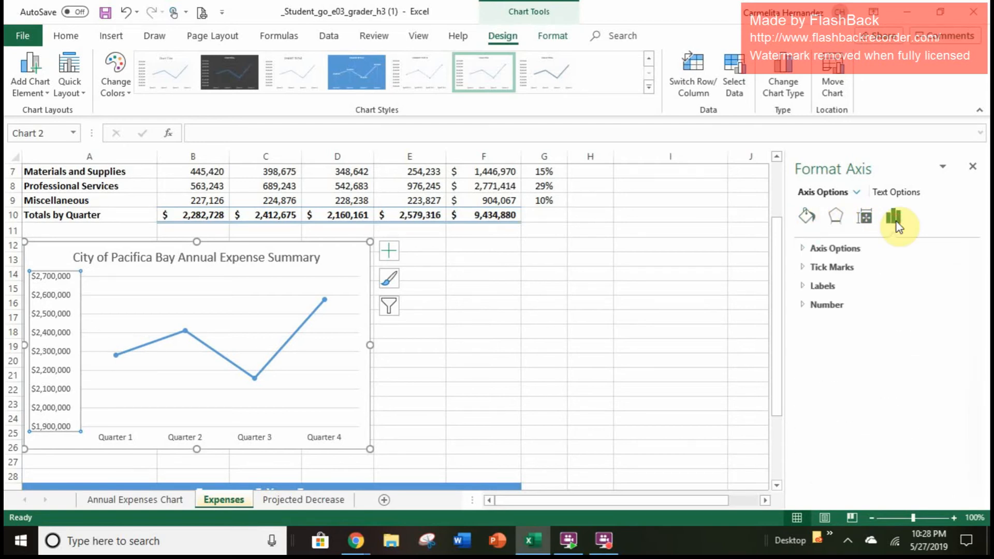
left_click(804, 247)
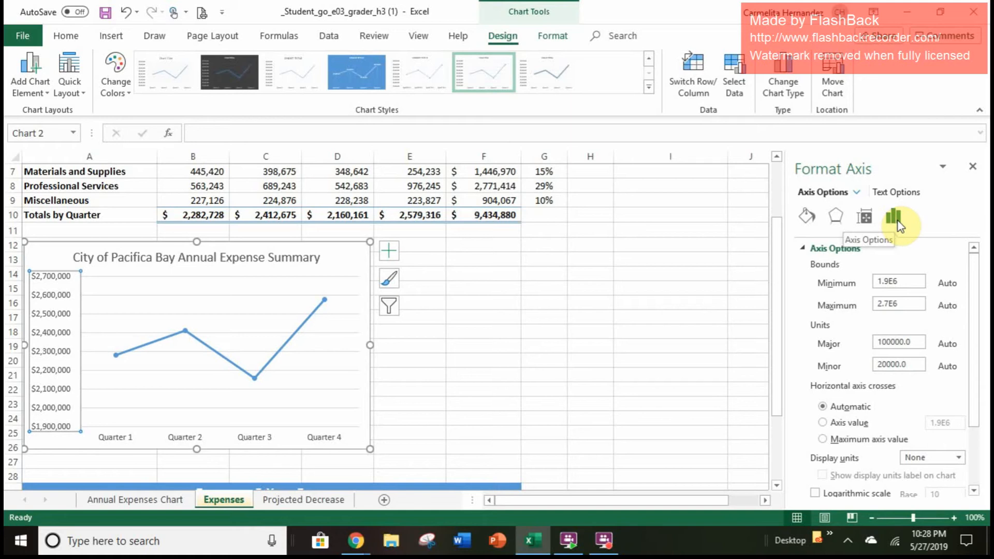
left_click(803, 251)
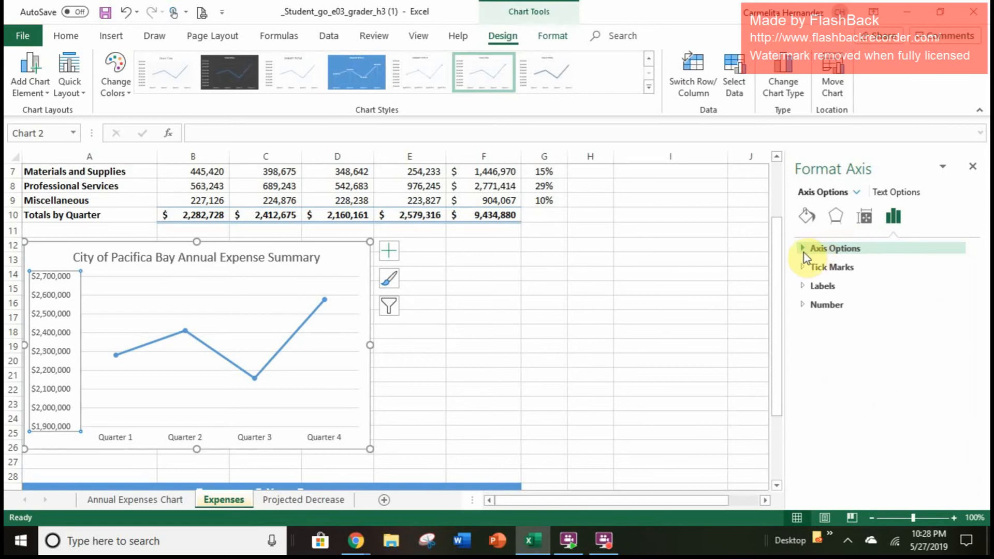
left_click(804, 253)
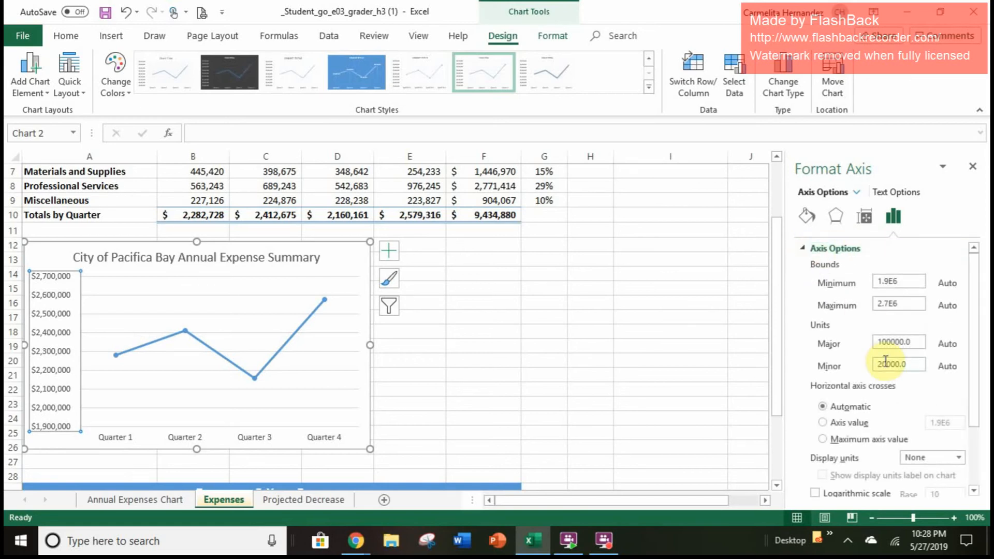
scroll(886, 361, "down", 2)
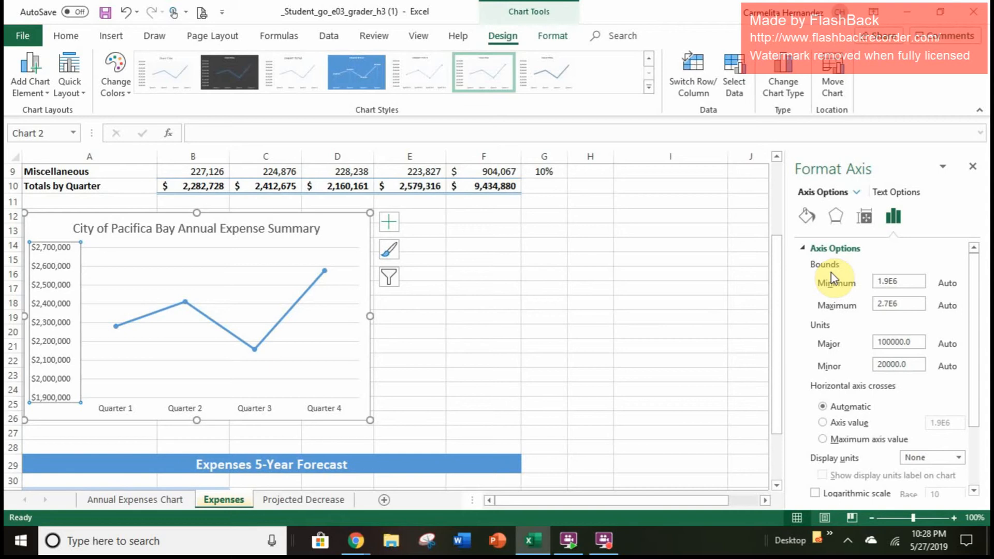
left_click(897, 282)
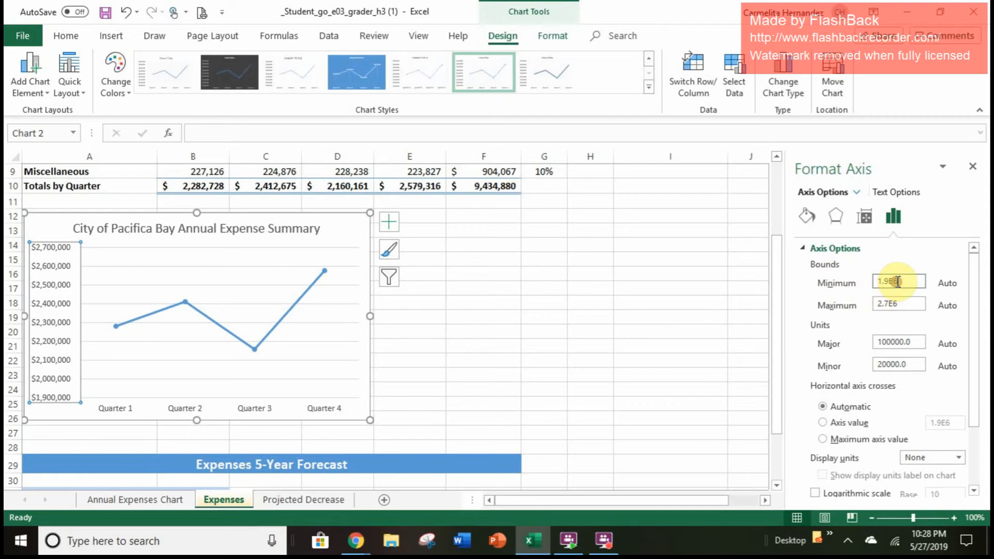
double_click(898, 281)
key("BackSpace")
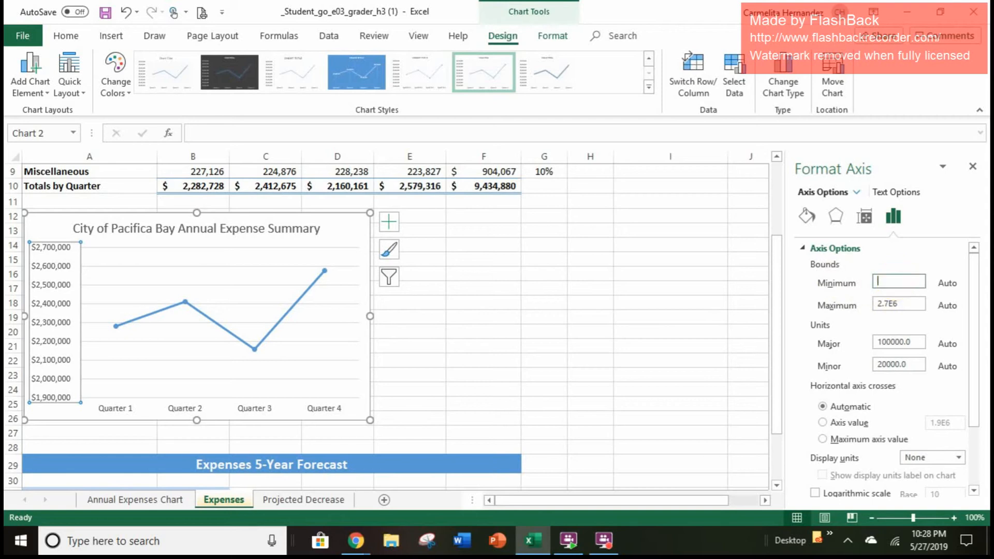
type("2100000")
Set the value axis's major unit to 50000 and close the axis formatting settings
left_click(900, 342)
double_click(901, 343)
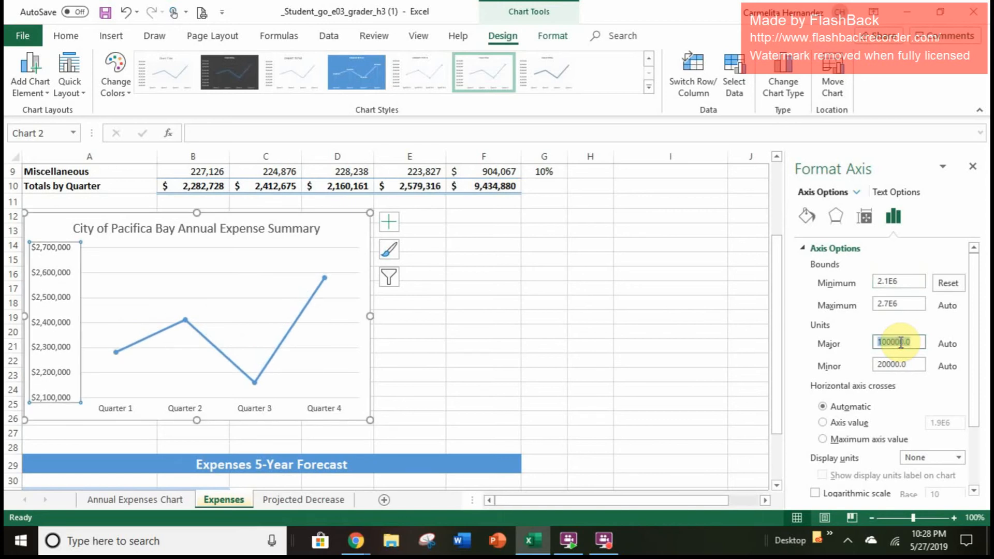
type("50")
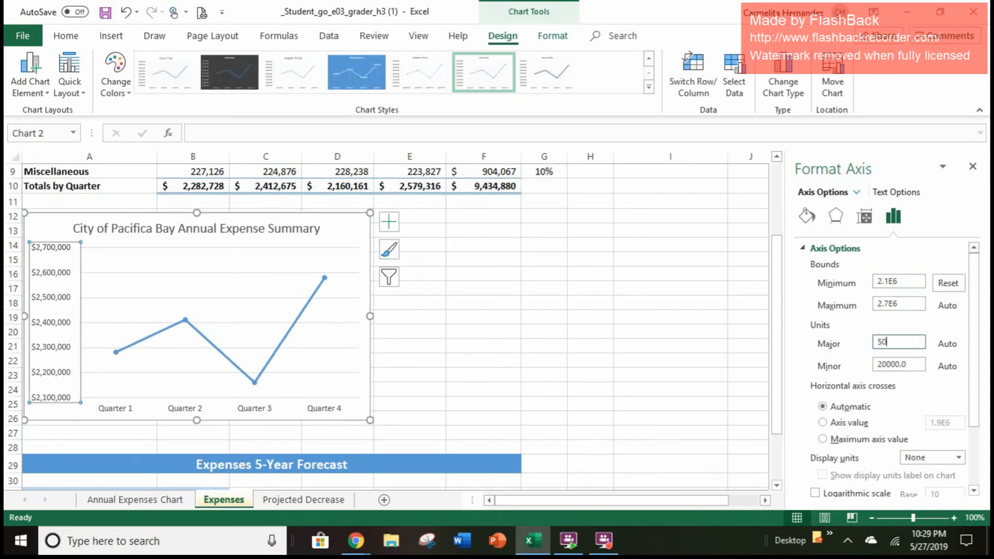
type("000")
key("Return")
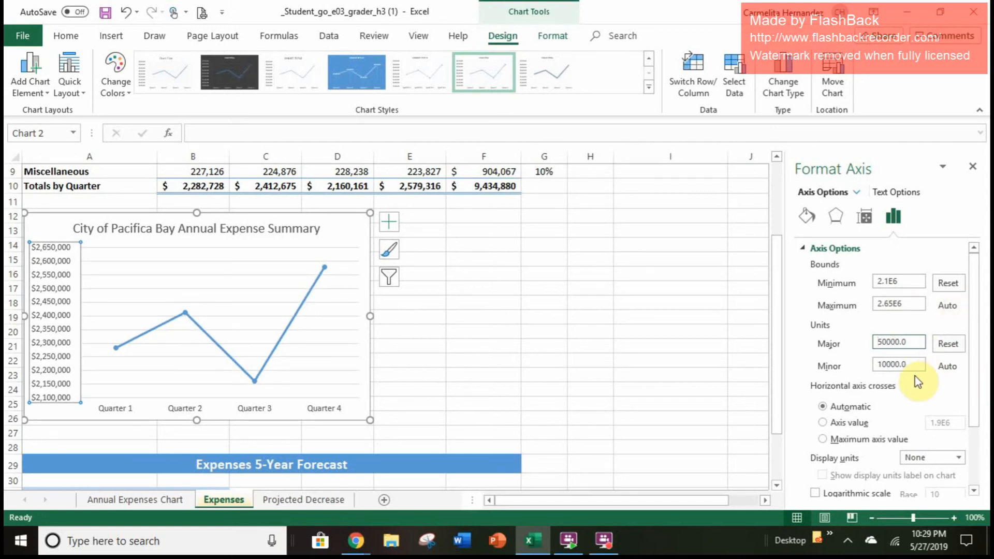
scroll(915, 378, "down", 1)
scroll(915, 381, "down", 1)
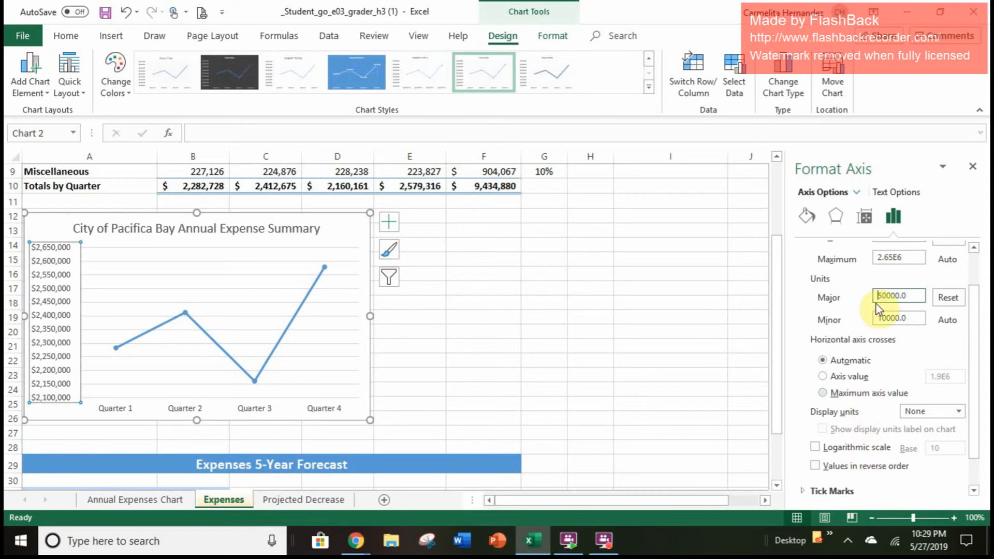
left_click(974, 168)
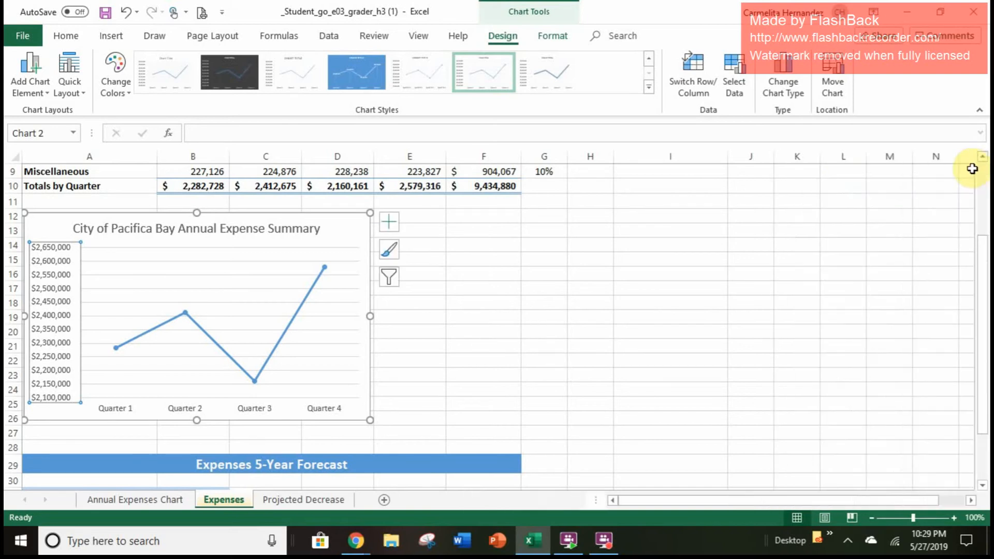
Fill the line chart's chart area with the light gray preset gradient
left_click(339, 231)
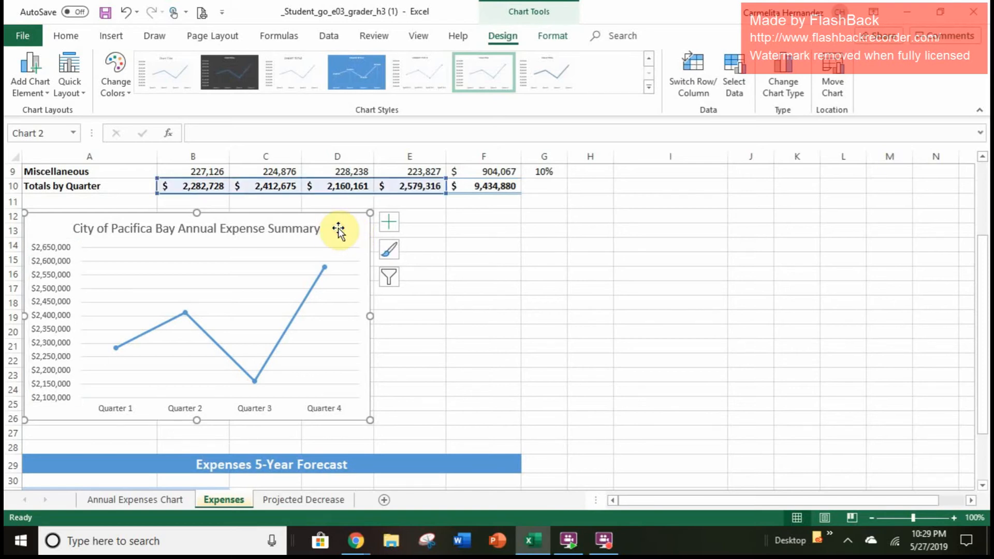
double_click(339, 230)
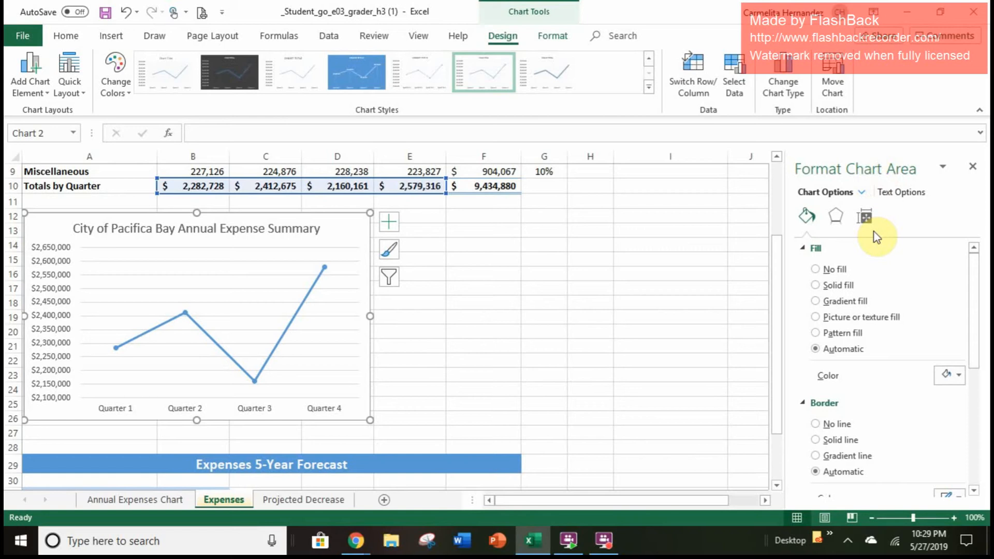
left_click(822, 301)
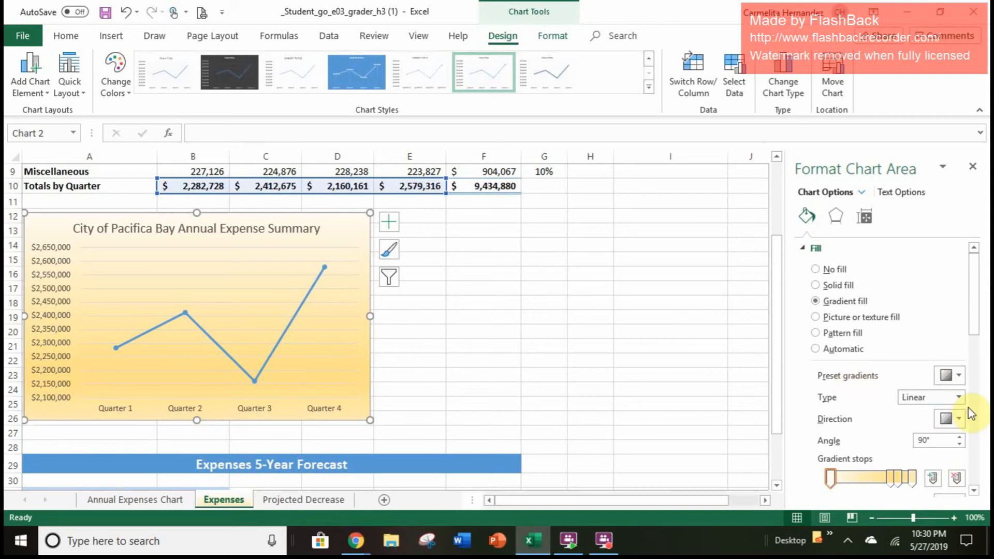
left_click(956, 378)
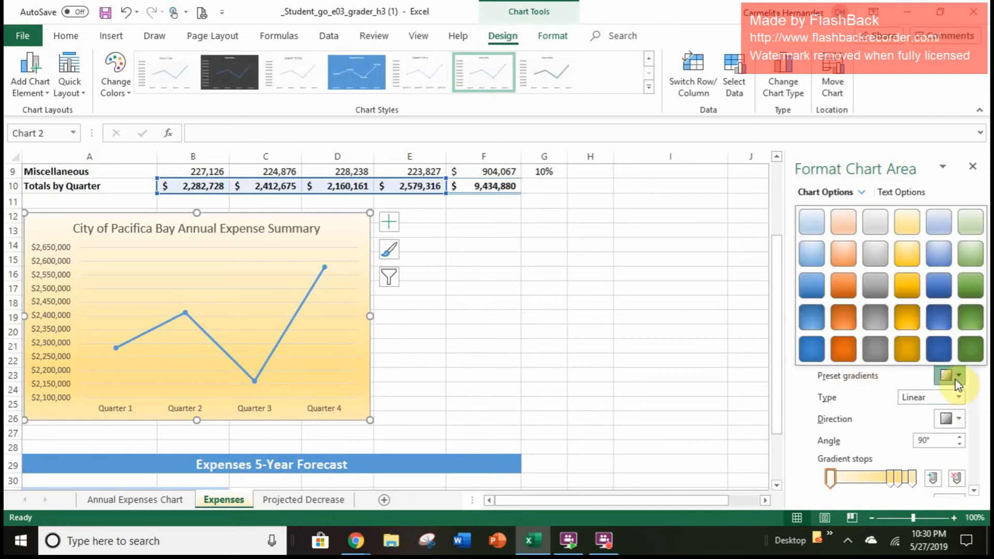
left_click(874, 233)
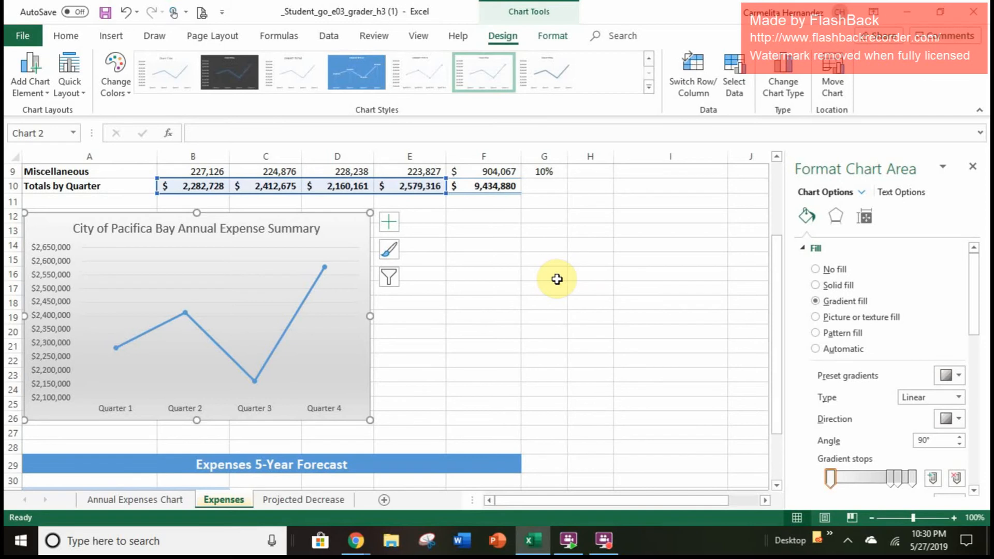
Give the line chart's plot area a solid white fill, close the formatting settings and deselect the chart
left_click(347, 262)
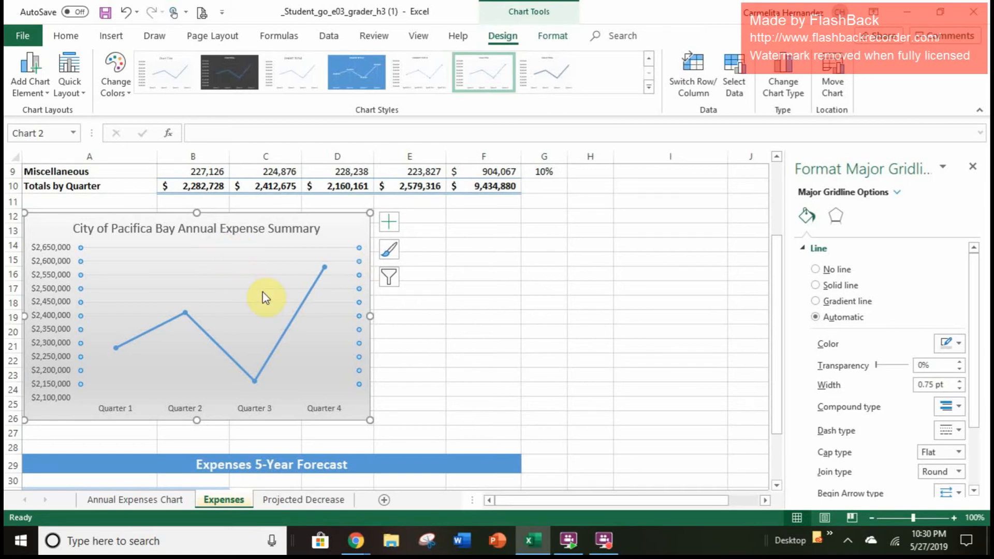
left_click(246, 310)
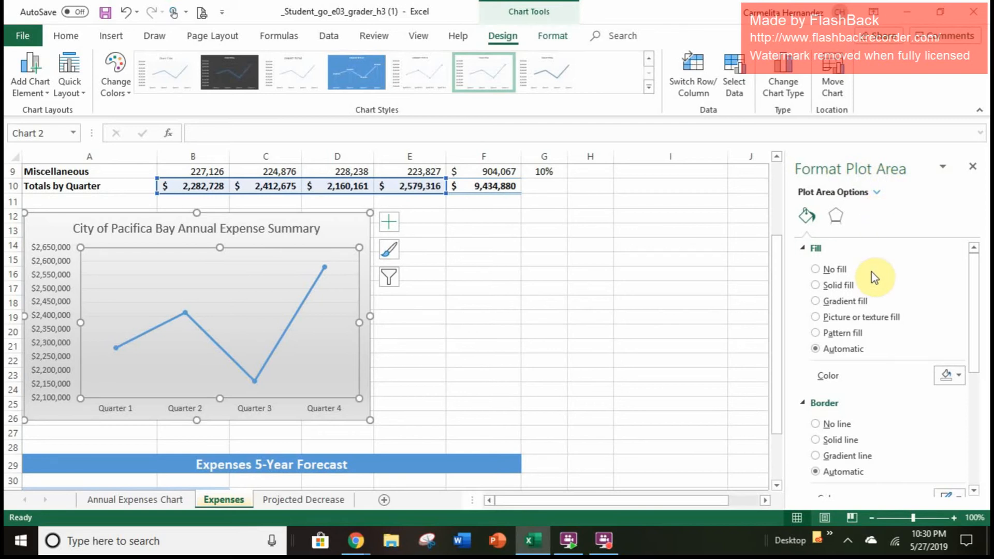
left_click(838, 286)
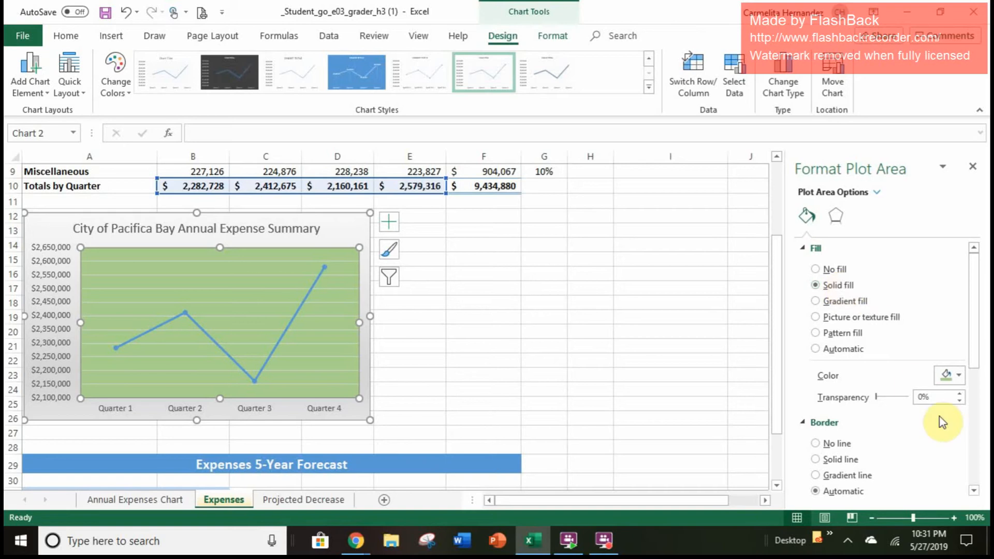
left_click(952, 377)
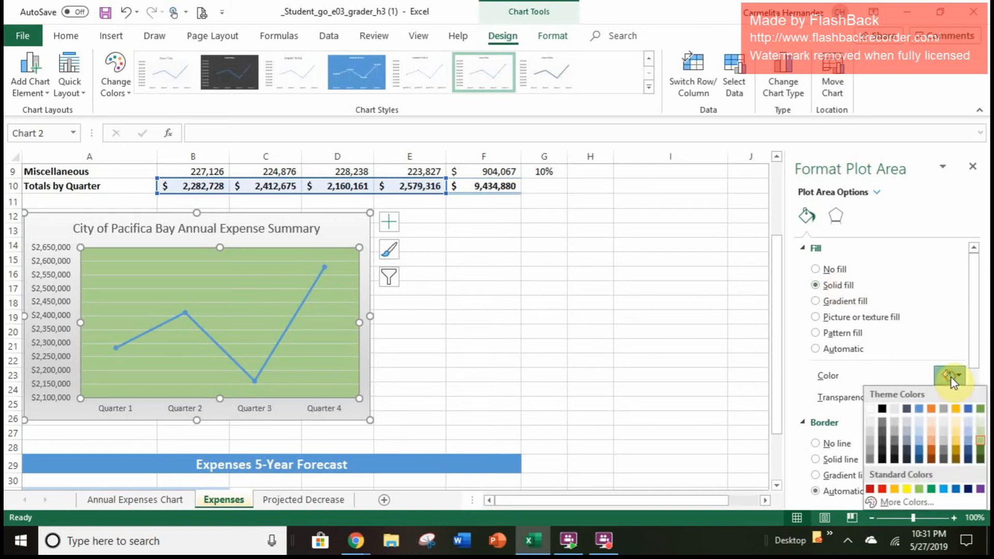
left_click(875, 410)
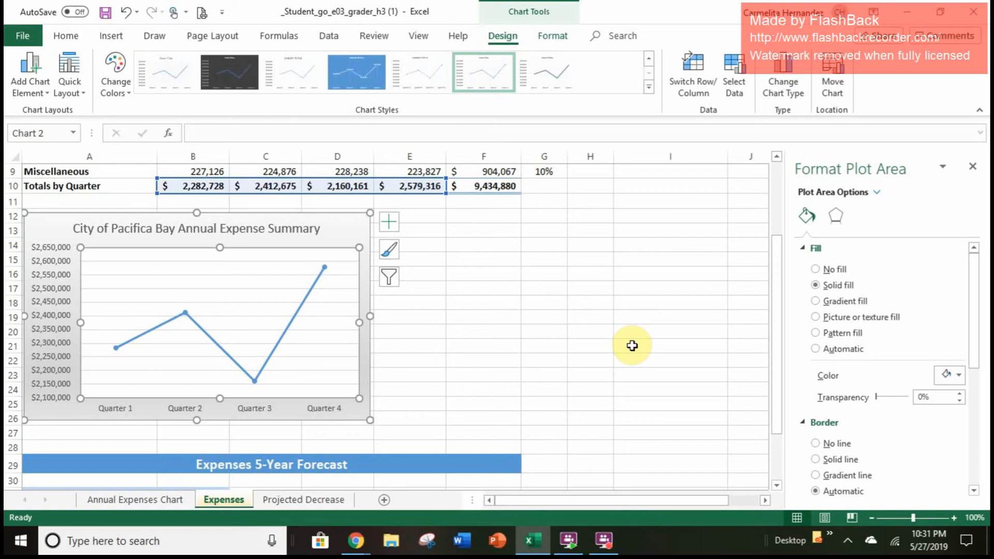
left_click(973, 166)
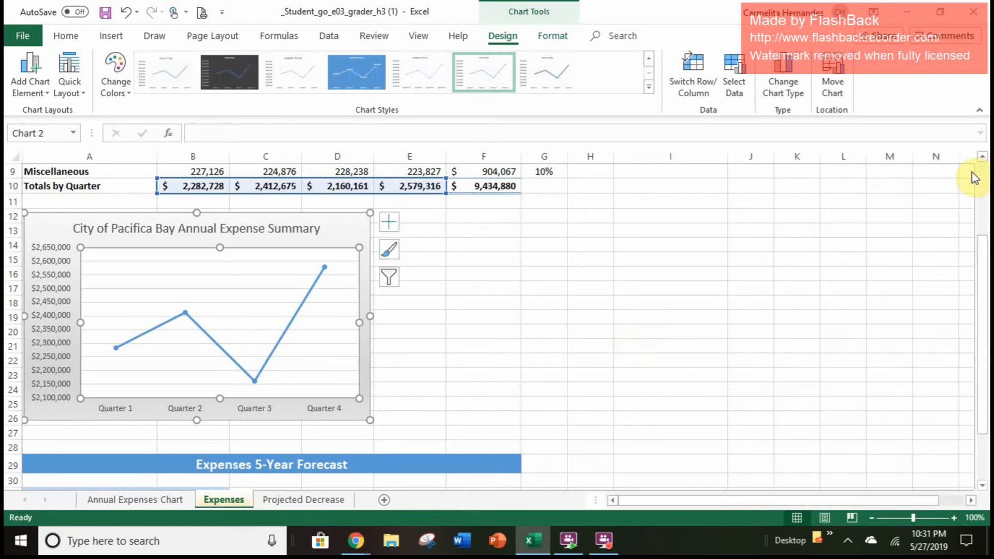
left_click(802, 233)
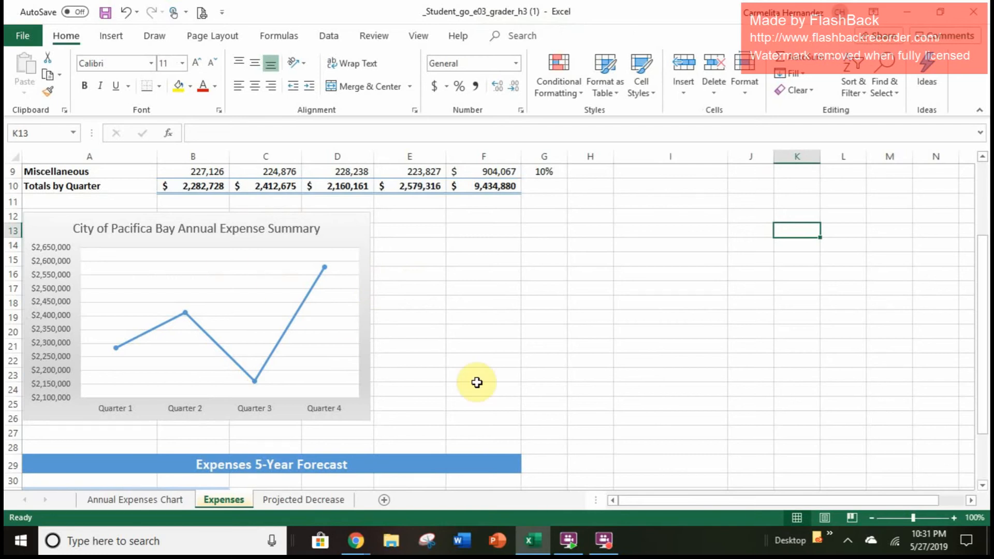
Review the expense table, line chart and 5-year forecast on the Expenses sheet, and the pie chart on the Annual Expenses Chart sheet
scroll(477, 383, "up", 3)
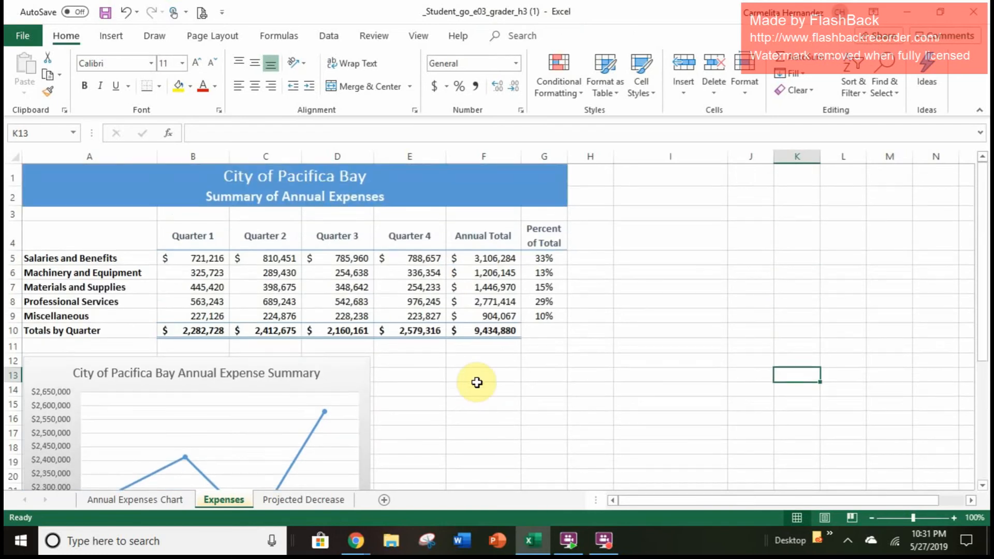
scroll(477, 383, "down", 5)
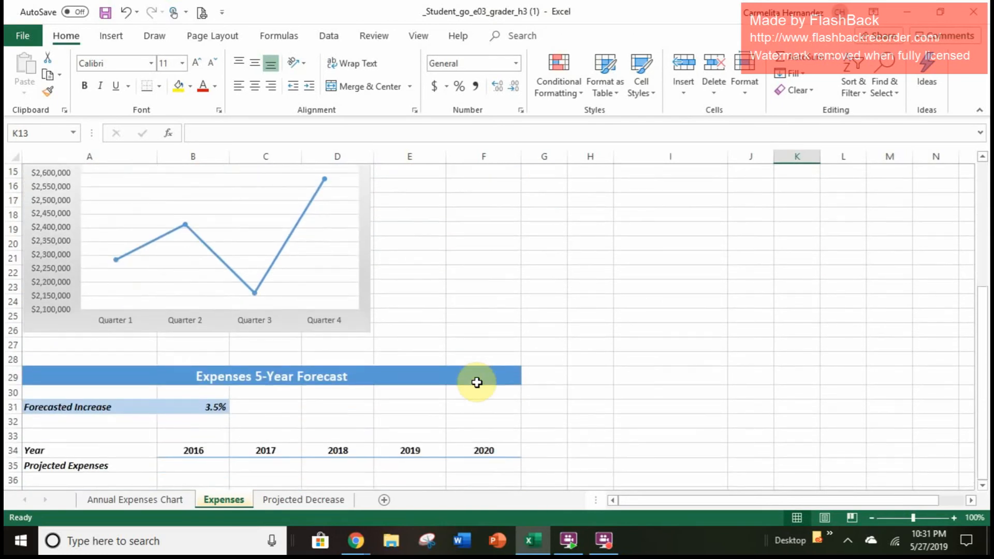
scroll(477, 382, "down", 1)
scroll(475, 382, "up", 3)
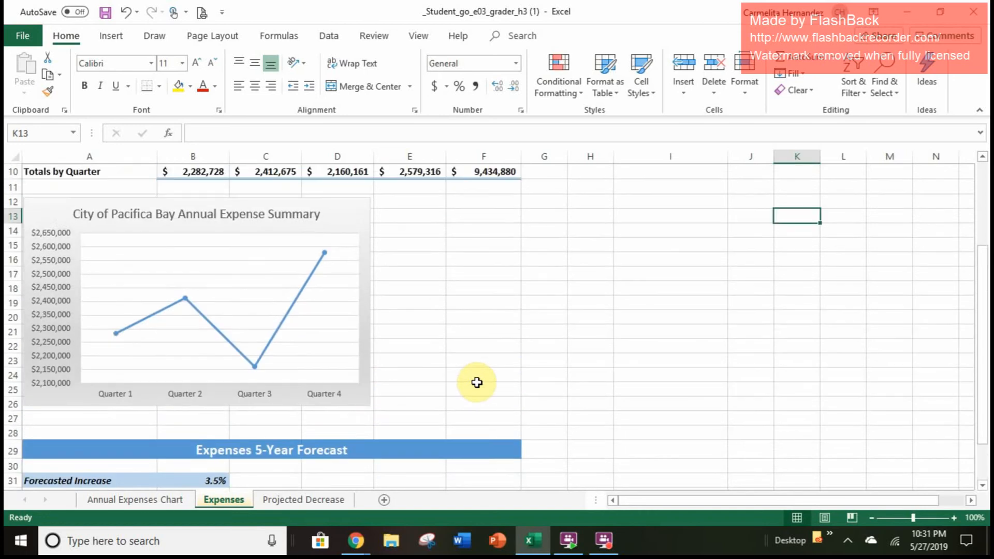
left_click(173, 501)
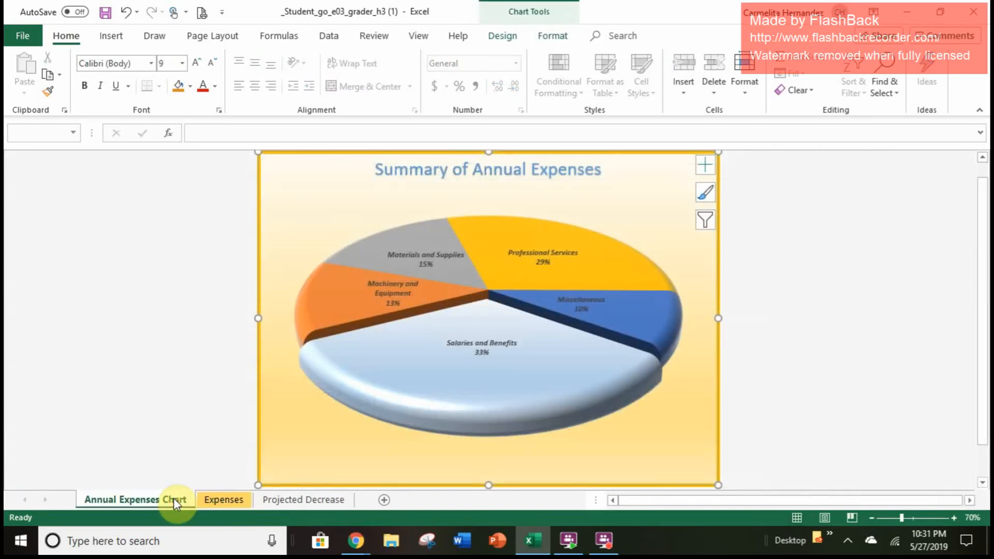
left_click(212, 502)
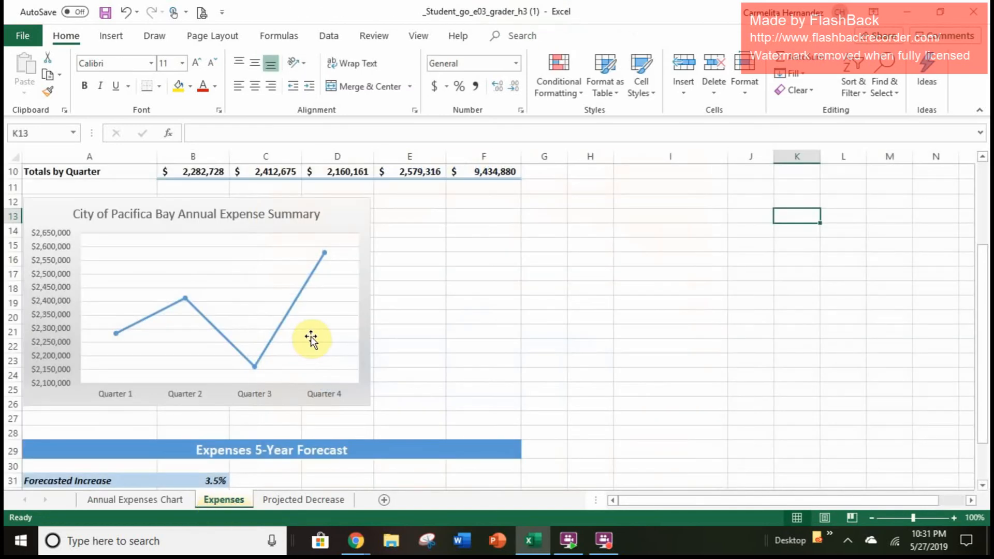
scroll(311, 337, "up", 2)
scroll(311, 337, "up", 1)
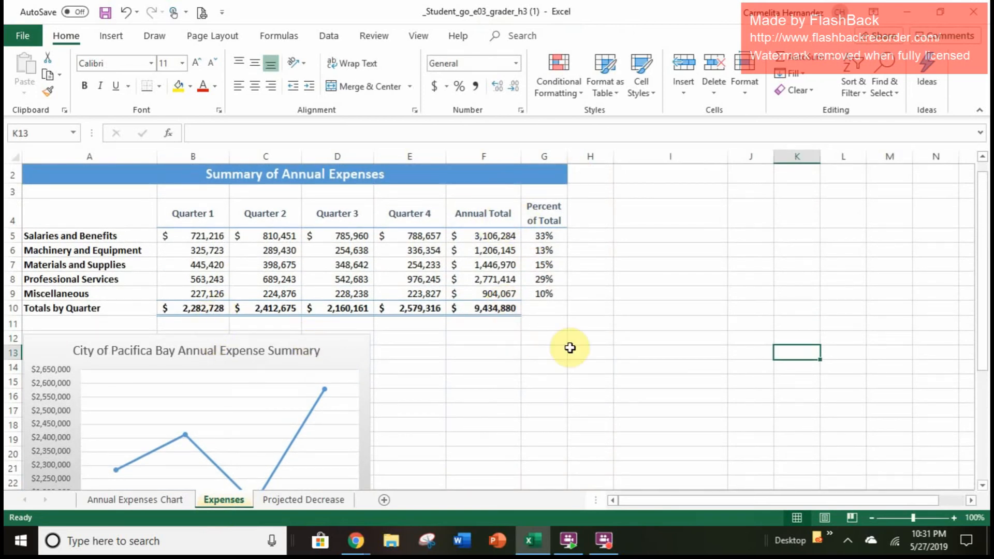
scroll(569, 347, "down", 2)
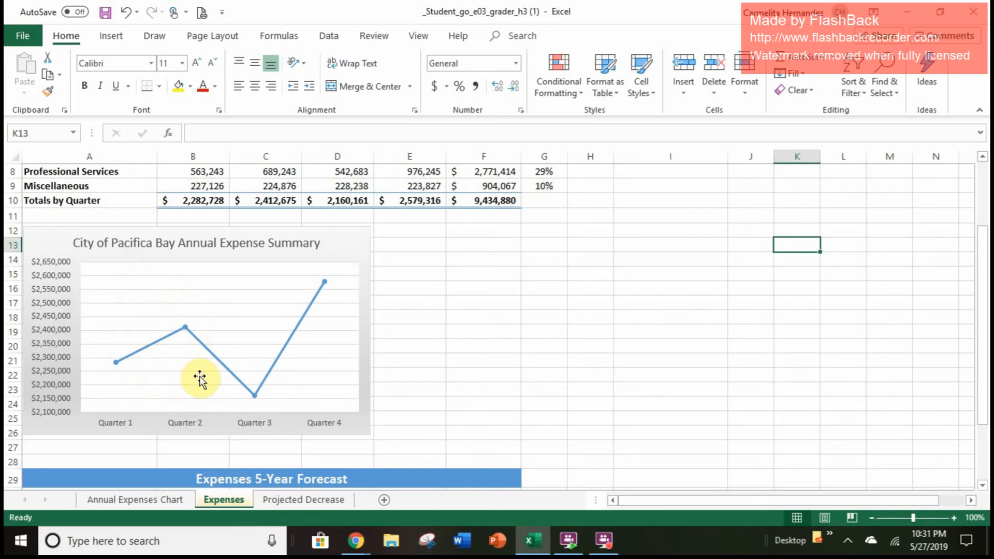
scroll(541, 447, "down", 2)
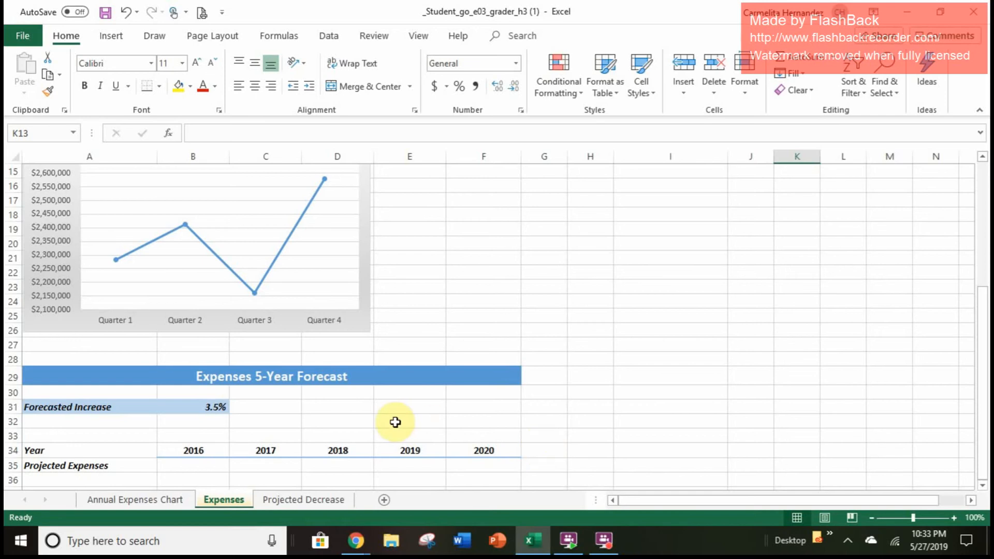
Copy the annual total in F10 into the 2016 projected expenses cell B35, pasting only values and number formatting
scroll(395, 422, "up", 5)
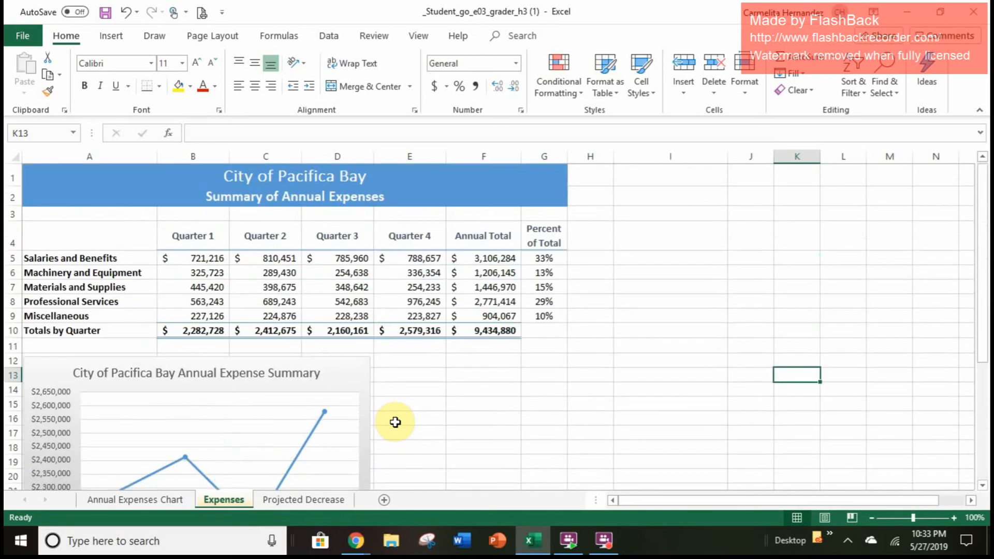
left_click(467, 329)
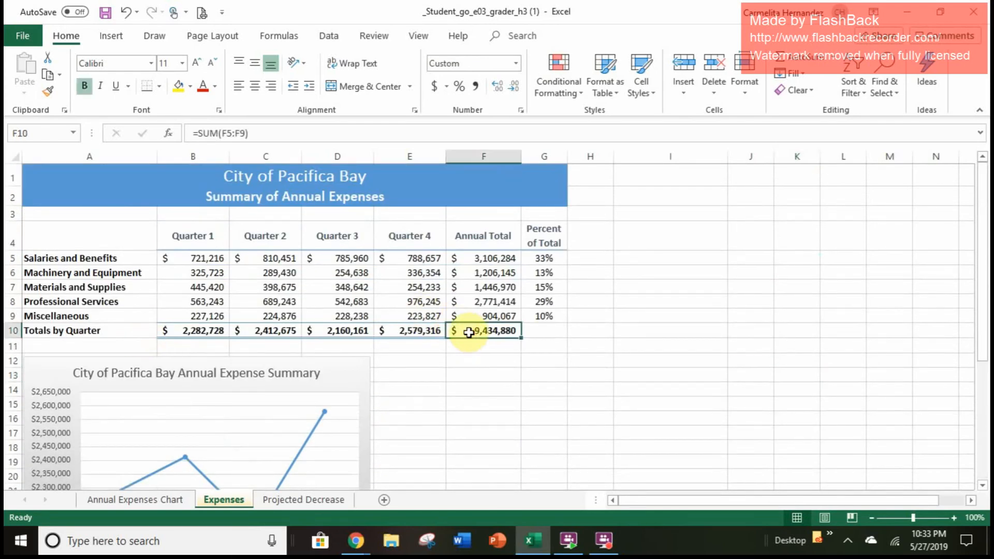
right_click(469, 332)
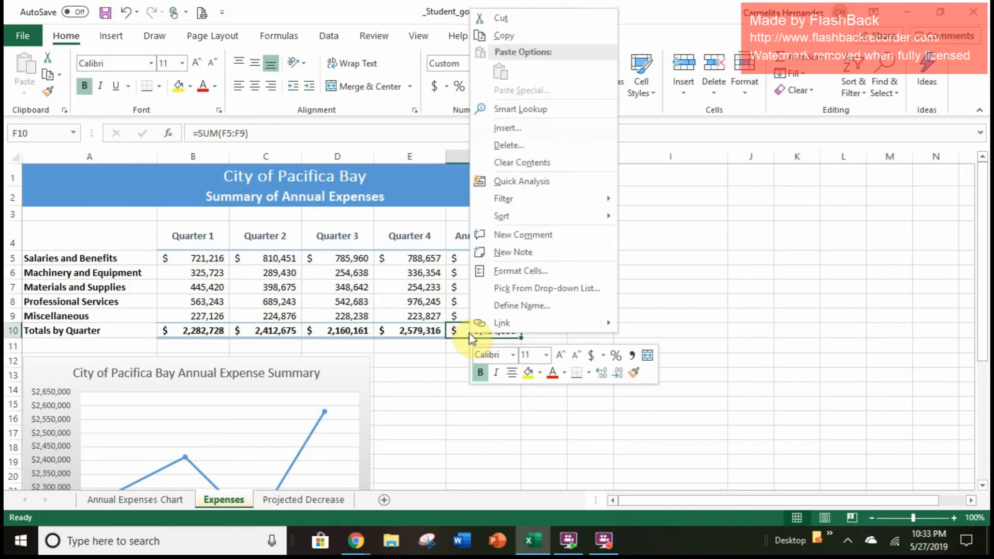
left_click(521, 41)
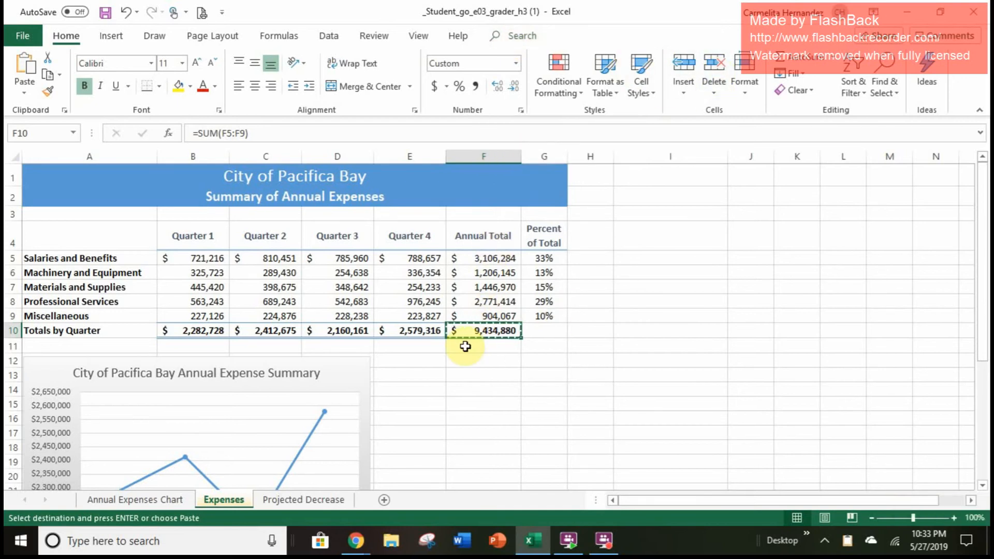
scroll(465, 346, "down", 1)
scroll(466, 346, "down", 2)
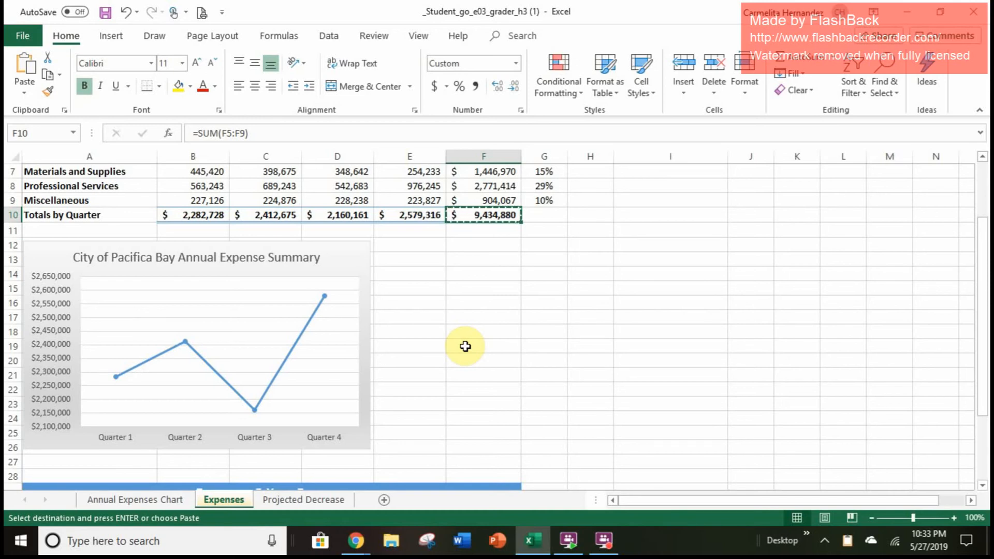
scroll(465, 346, "down", 3)
scroll(466, 347, "down", 4)
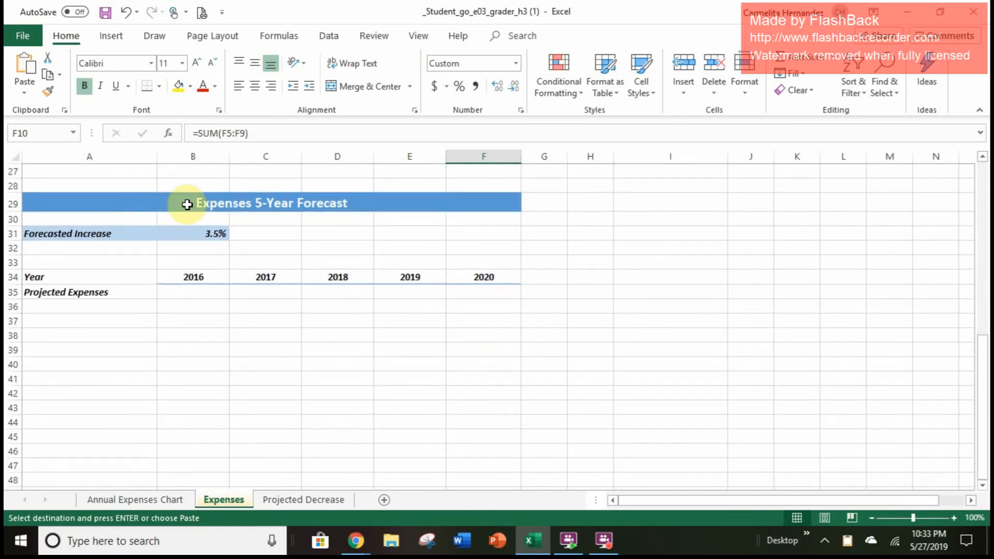
left_click(195, 292)
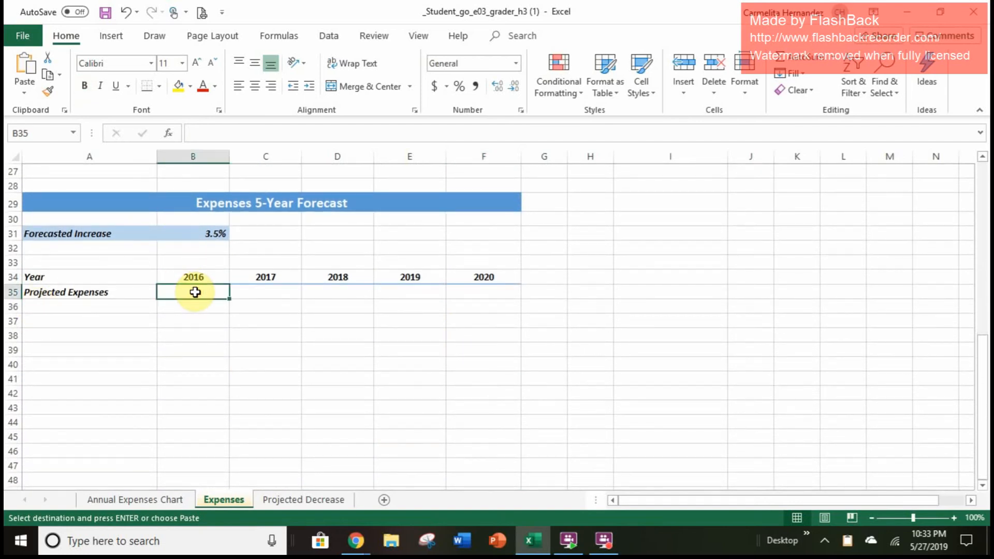
right_click(195, 292)
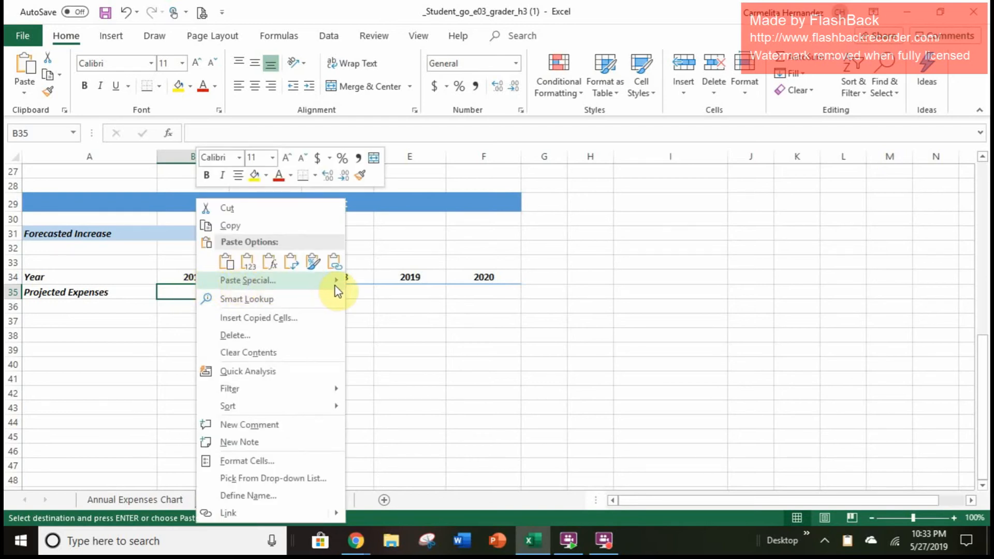
mouse_move(335, 287)
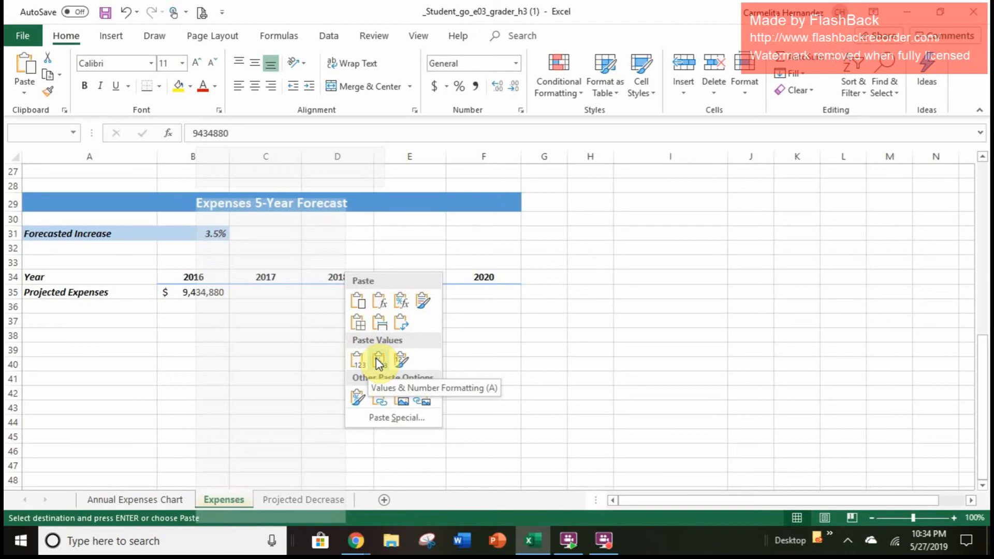
left_click(378, 360)
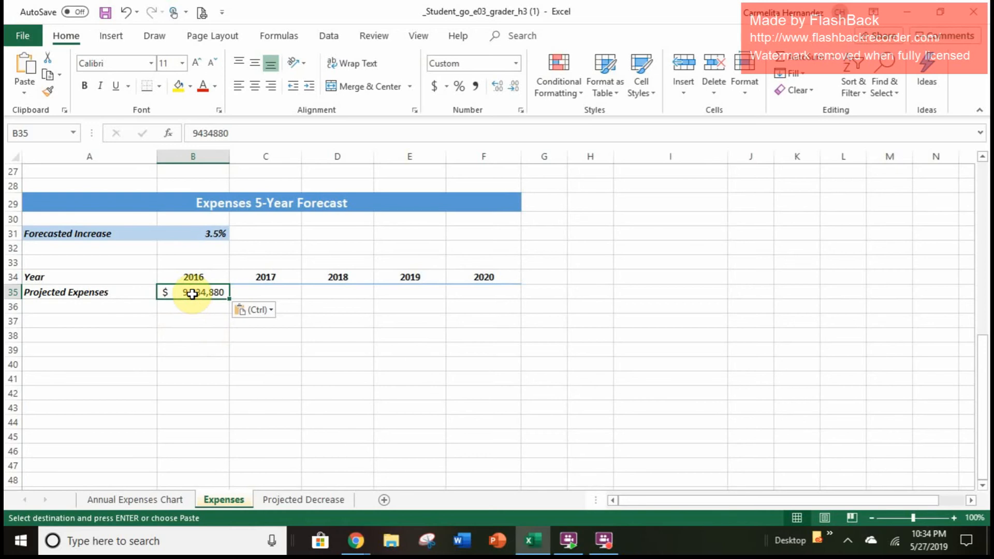
Inspect the contents of the annual total cell F10 in the expense table, leaving it unedited
scroll(192, 294, "up", 9)
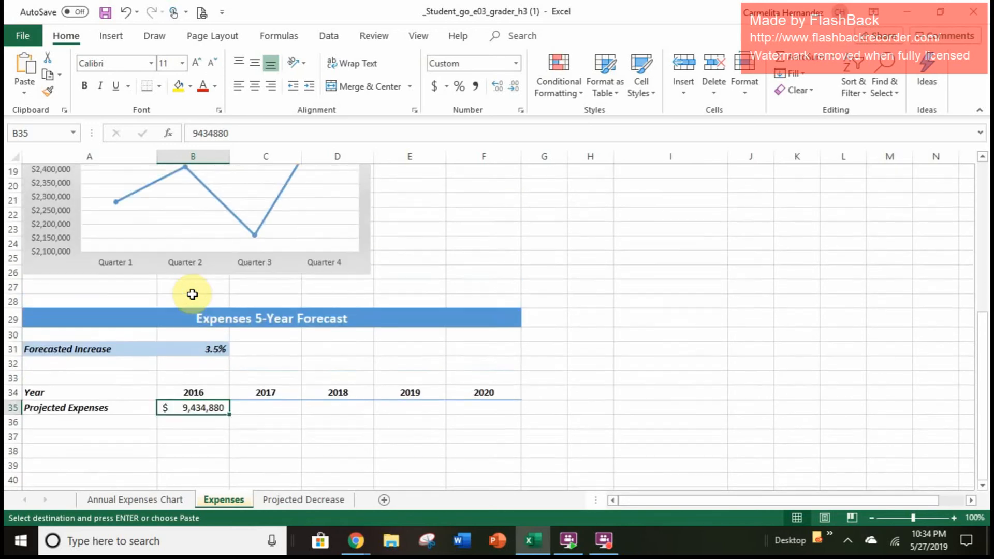
left_click(581, 416)
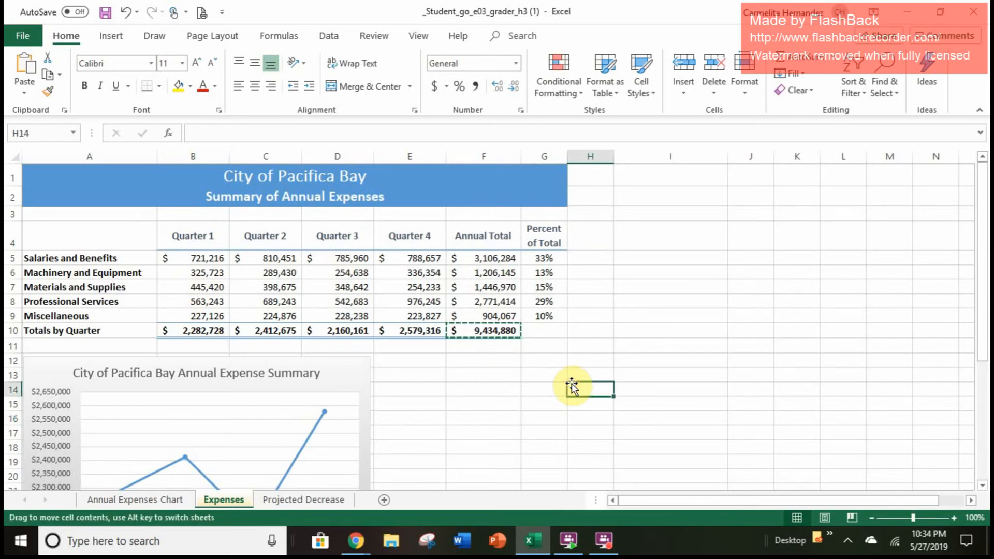
key("ctrl+Up")
double_click(498, 388)
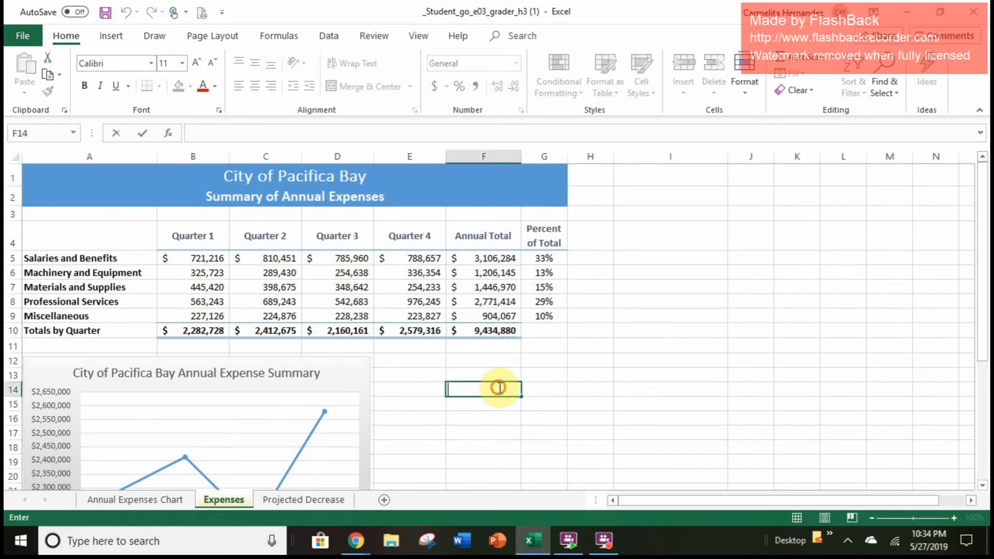
left_click(496, 332)
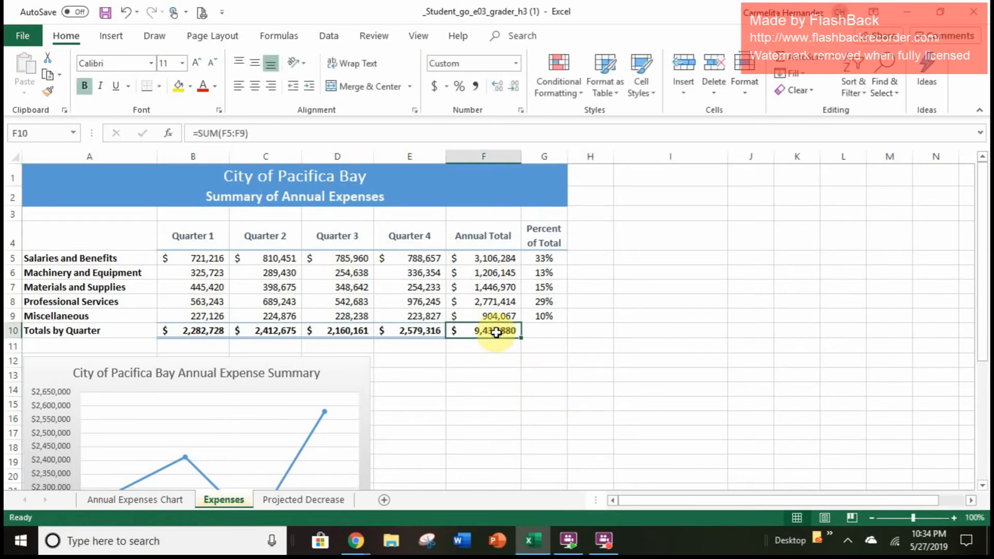
double_click(496, 333)
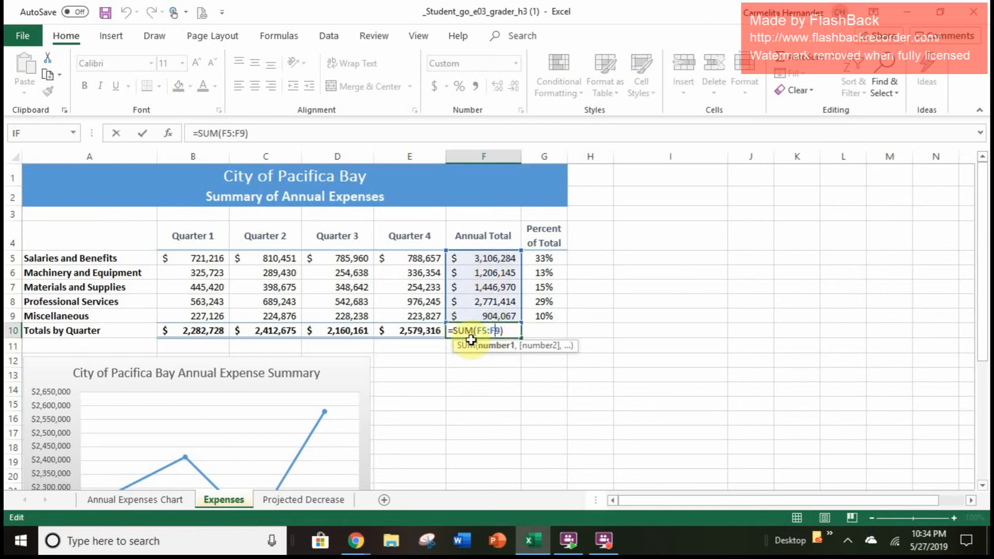
left_click(495, 393)
Inspect the pasted contents of B35 under 2016 in the 5-year forecast, leaving the cell unedited
scroll(495, 393, "down", 7)
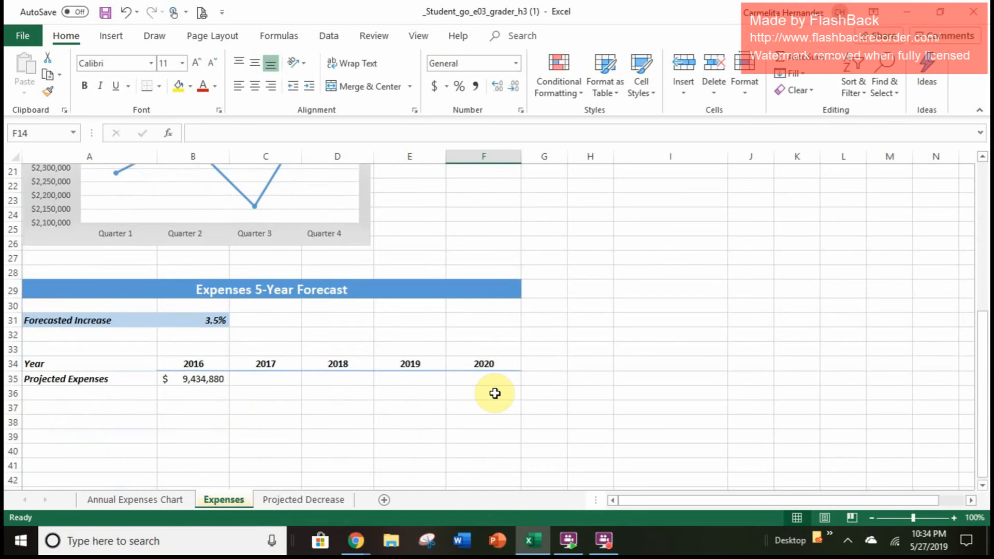
scroll(495, 393, "down", 2)
scroll(495, 393, "up", 5)
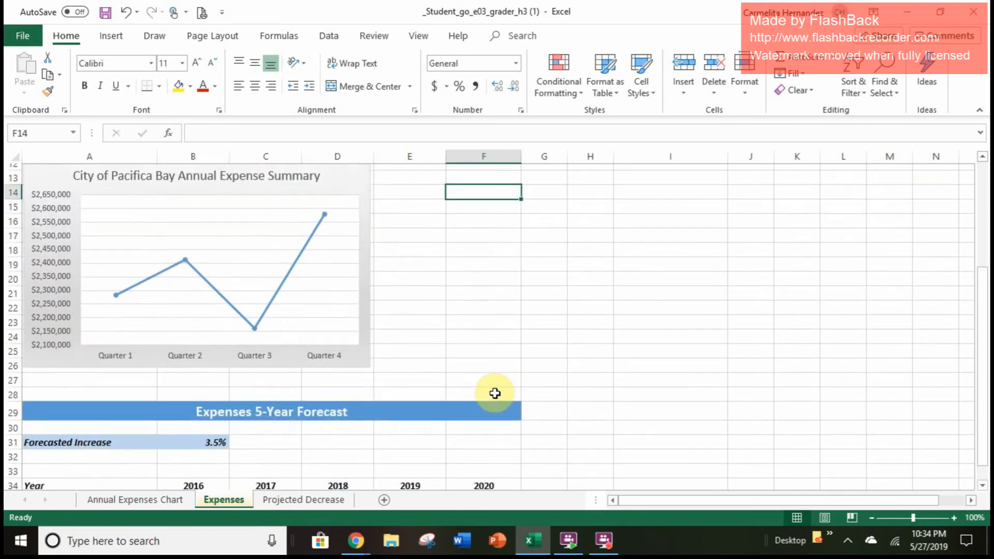
scroll(494, 393, "down", 4)
scroll(495, 394, "down", 1)
left_click(212, 324)
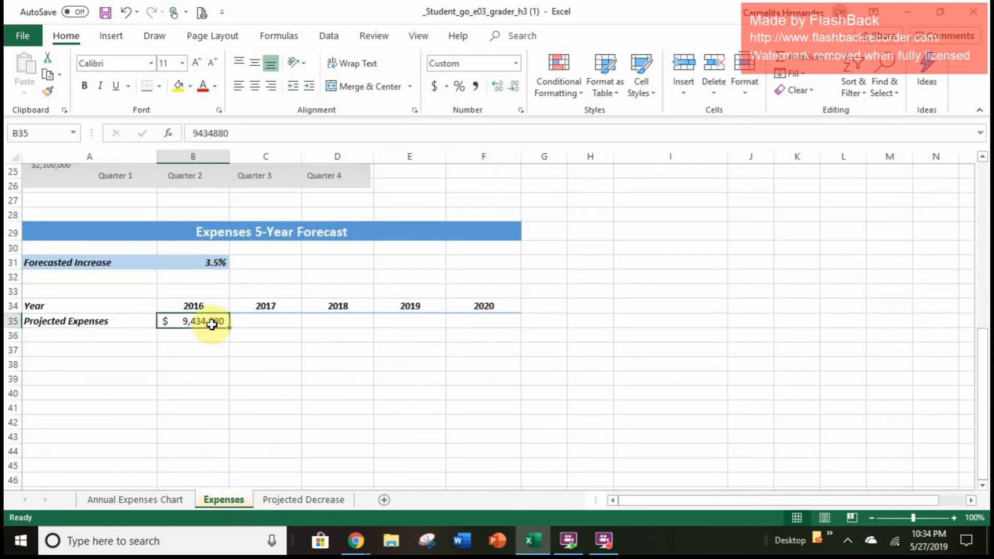
double_click(212, 324)
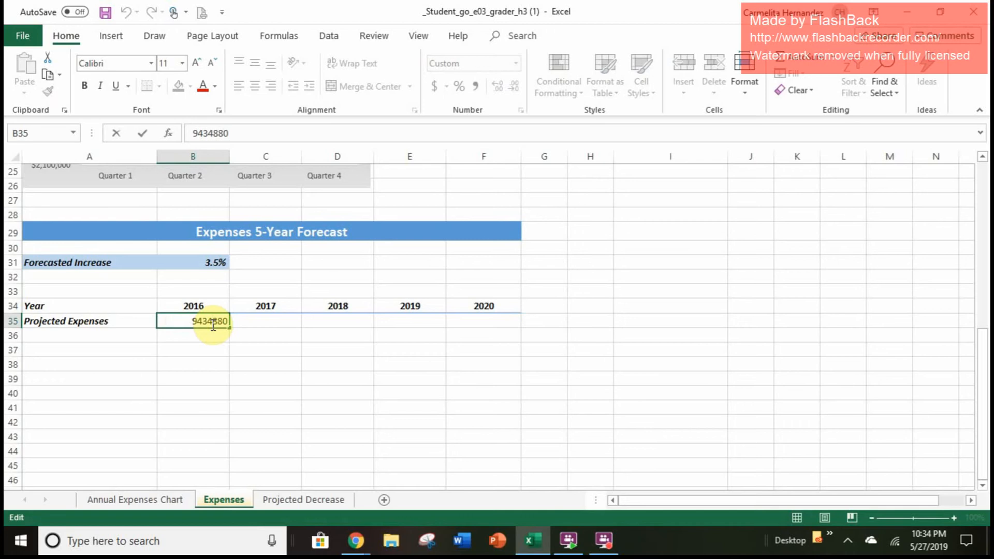
left_click(223, 388)
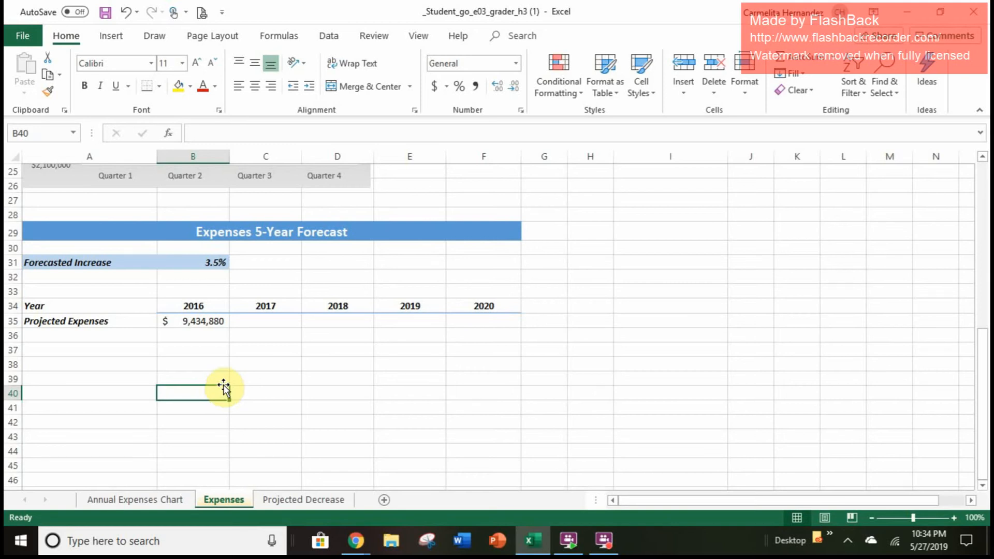
Review the annual total in F10 alongside the forecasted increase and 2016 projected expenses in the 5-year forecast
left_click(270, 318)
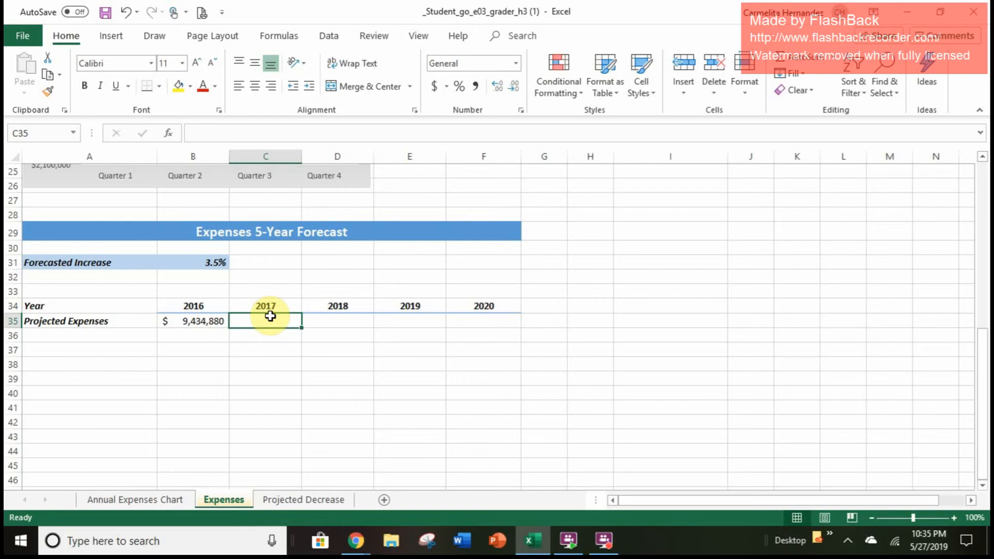
scroll(299, 370, "up", 6)
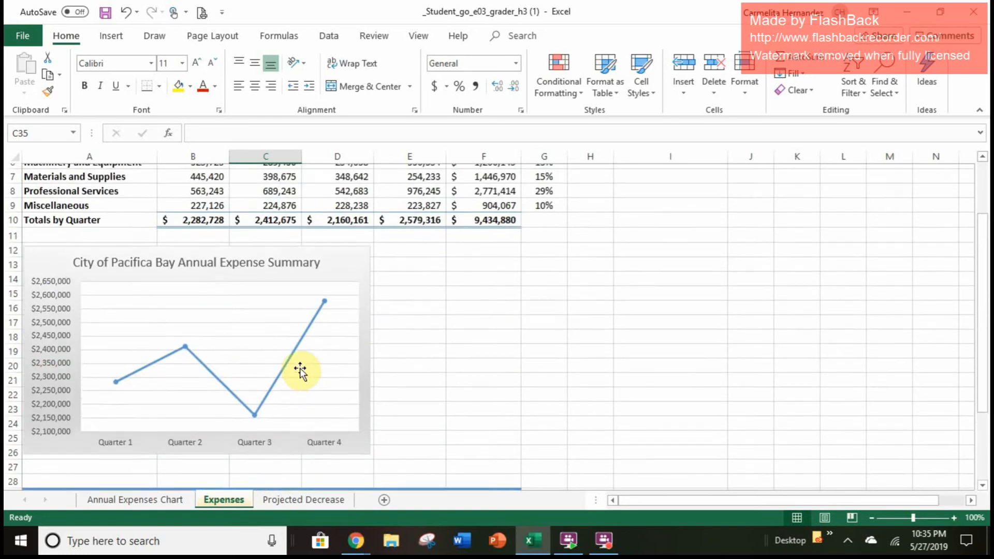
scroll(301, 371, "up", 2)
scroll(301, 372, "down", 7)
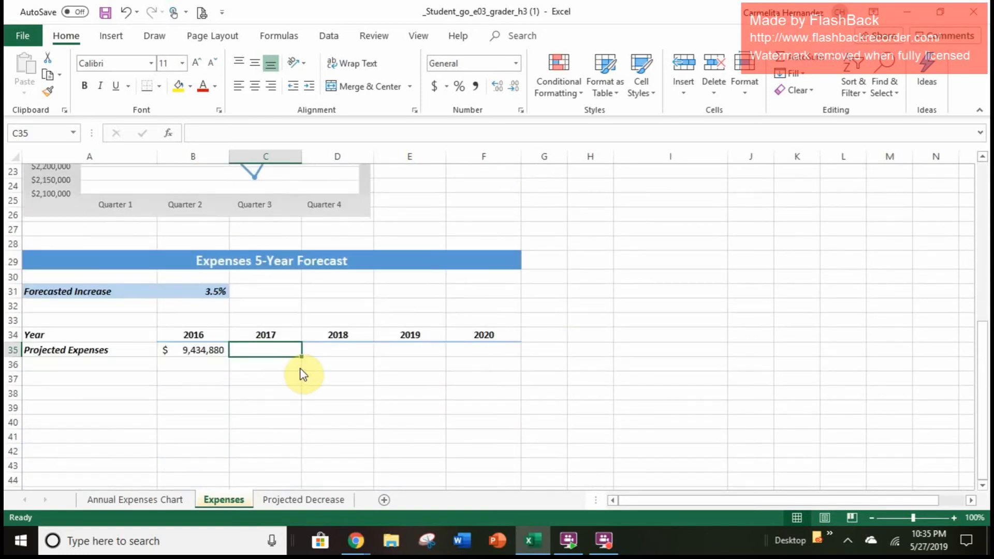
scroll(394, 311, "up", 7)
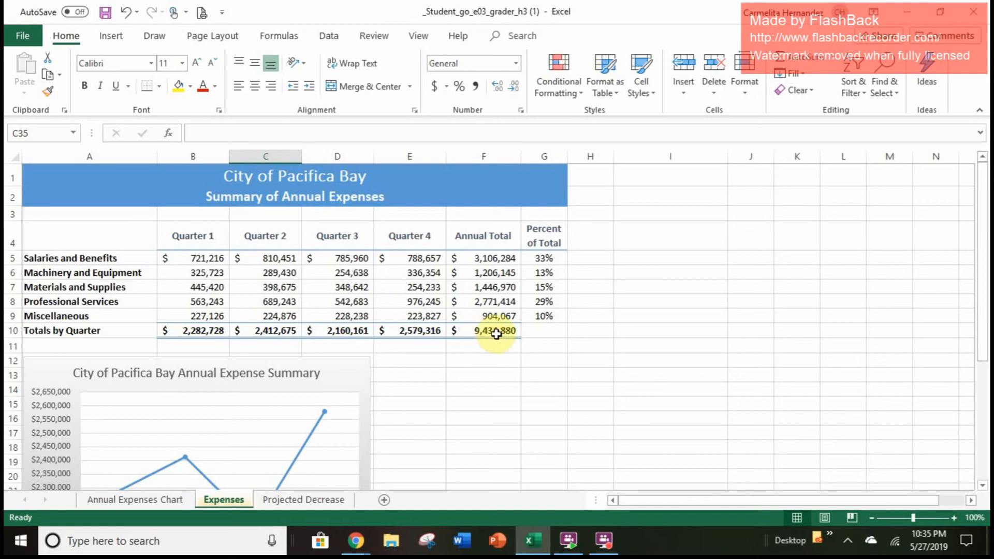
scroll(465, 340, "down", 6)
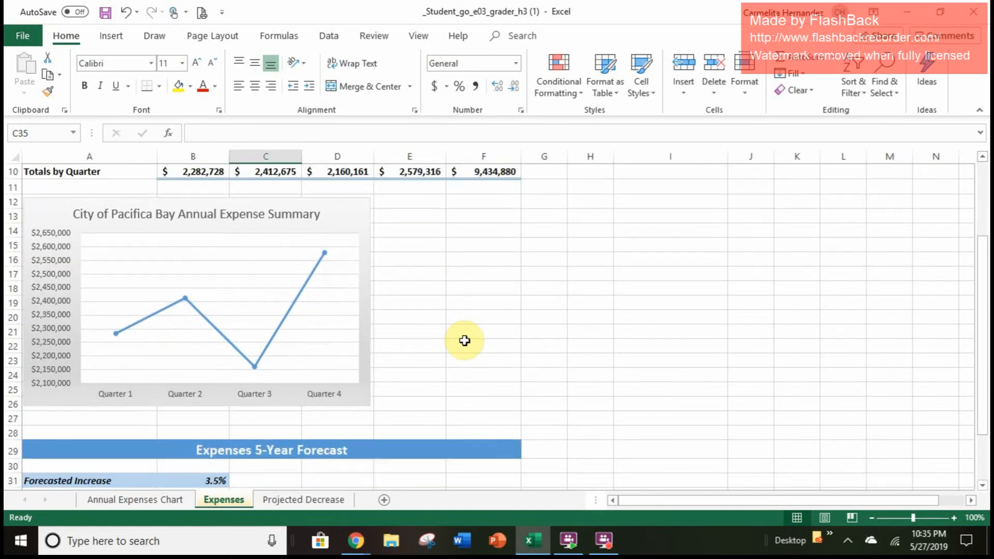
scroll(465, 341, "down", 1)
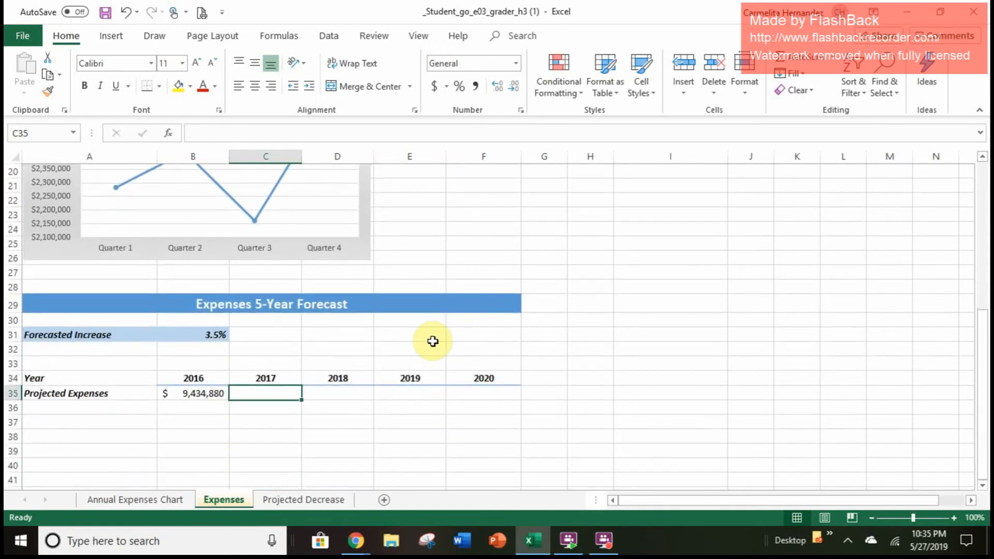
left_click(193, 398)
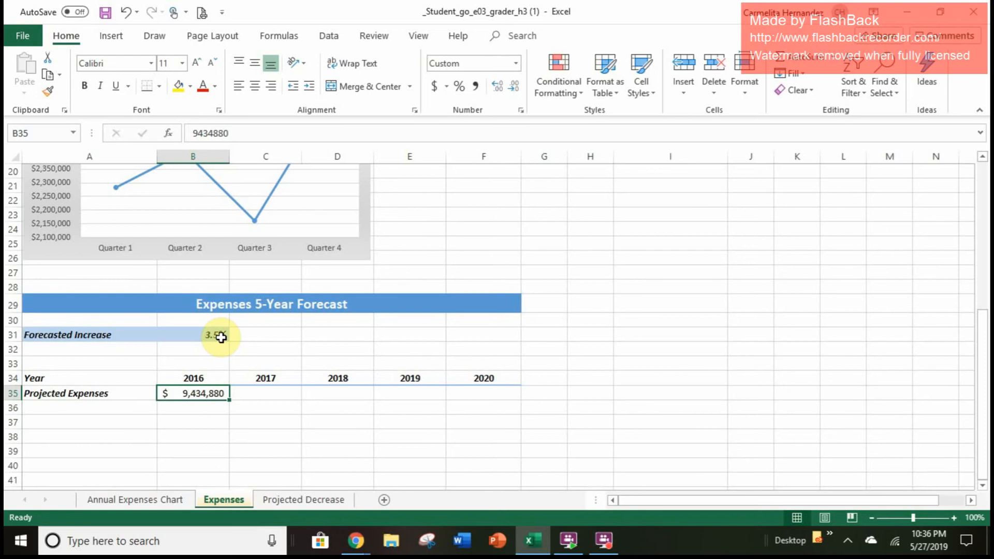
Enter the formula =B35*(100%+$B$31) in C35 for the 2017 projected expenses, using an absolute reference to the forecasted increase
left_click(247, 397)
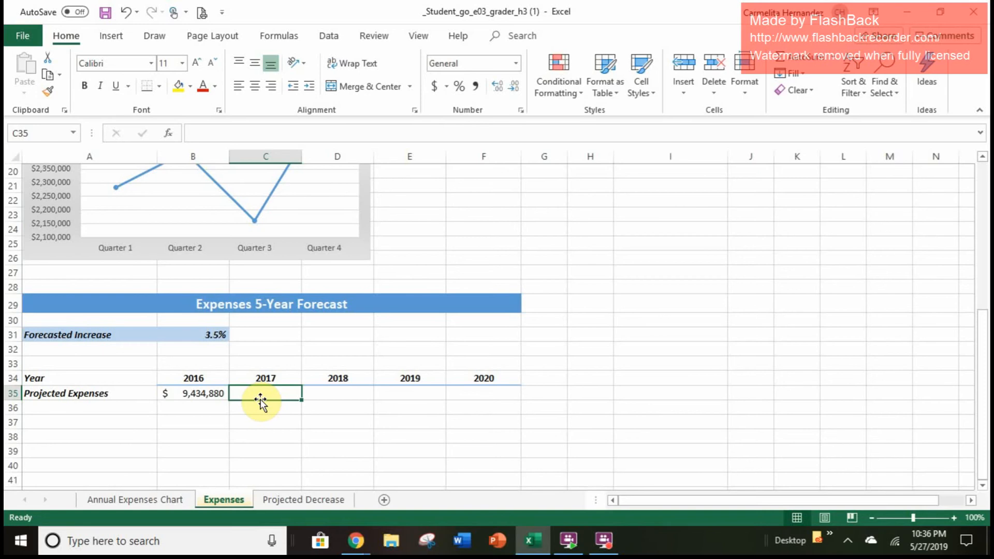
type("=")
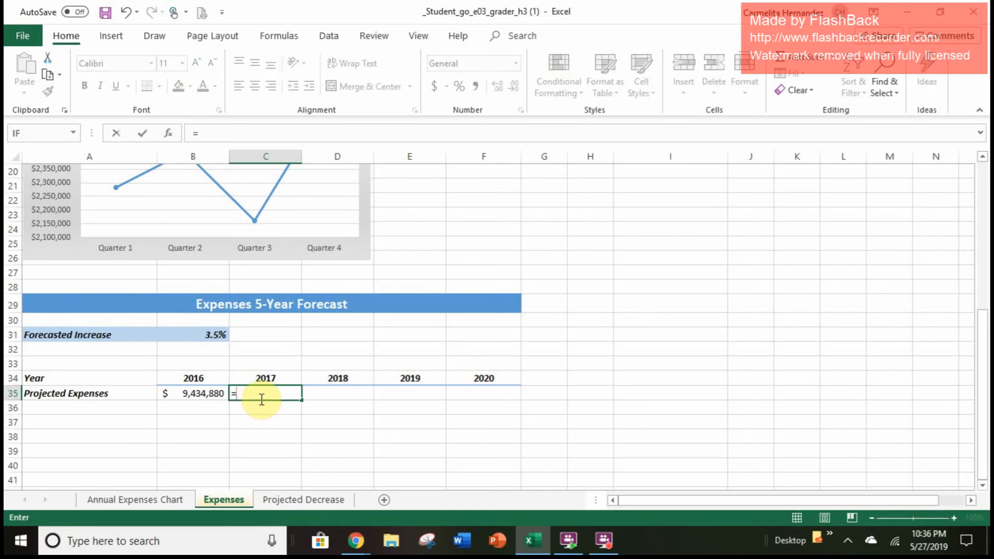
left_click(216, 392)
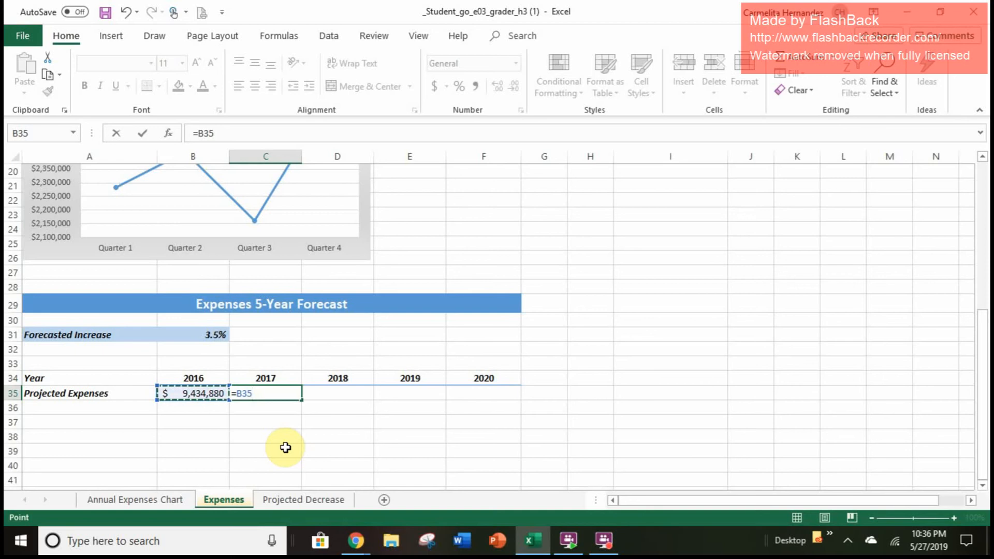
type("*(100")
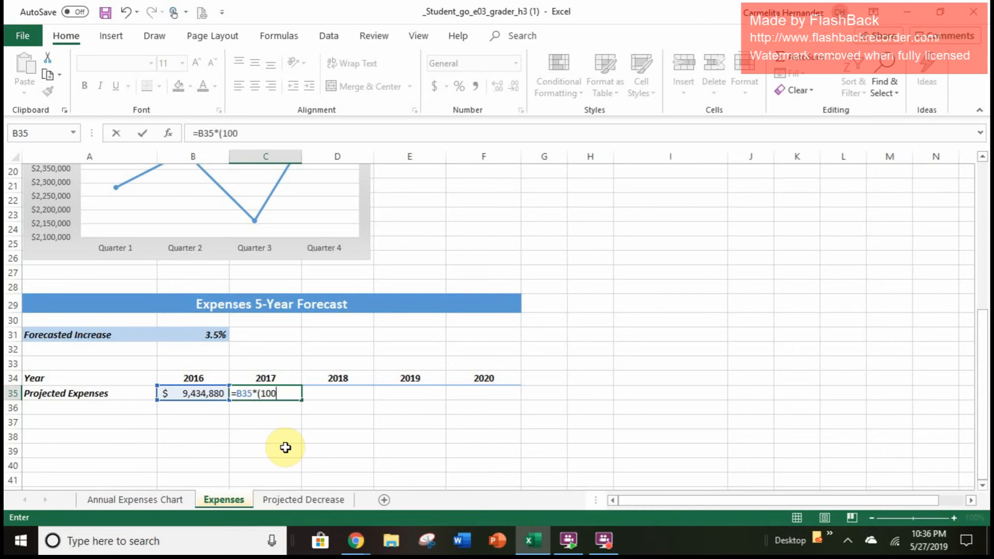
type("%+")
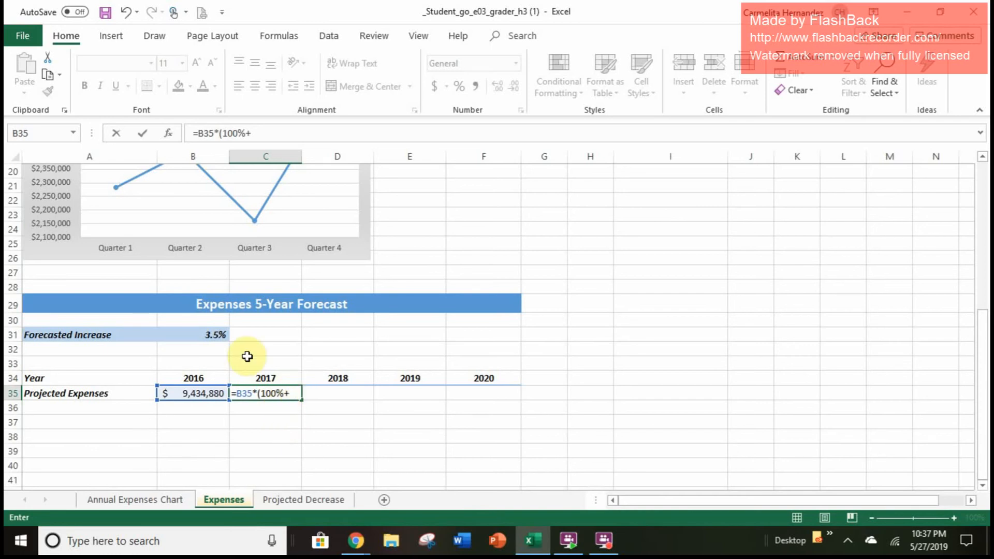
left_click(209, 339)
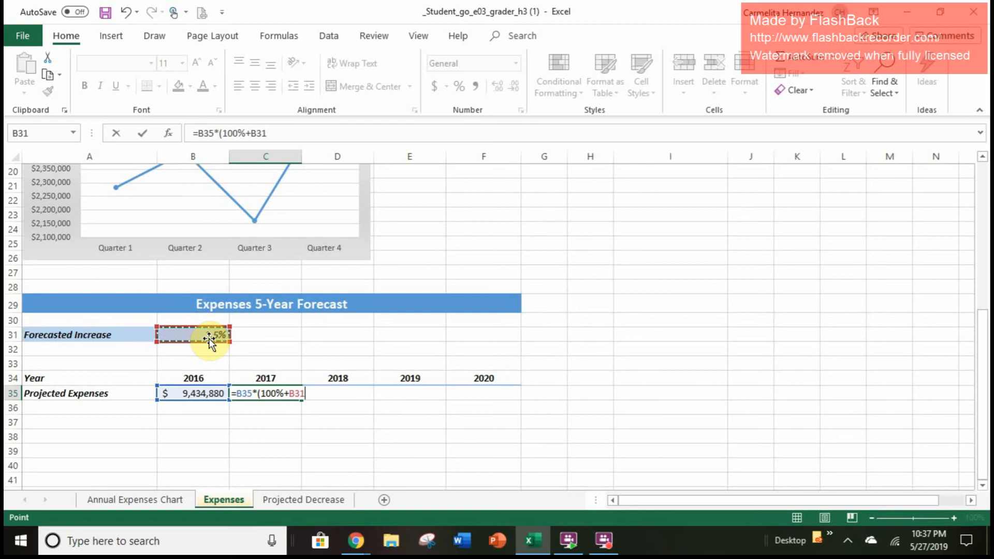
key("F4")
type(")")
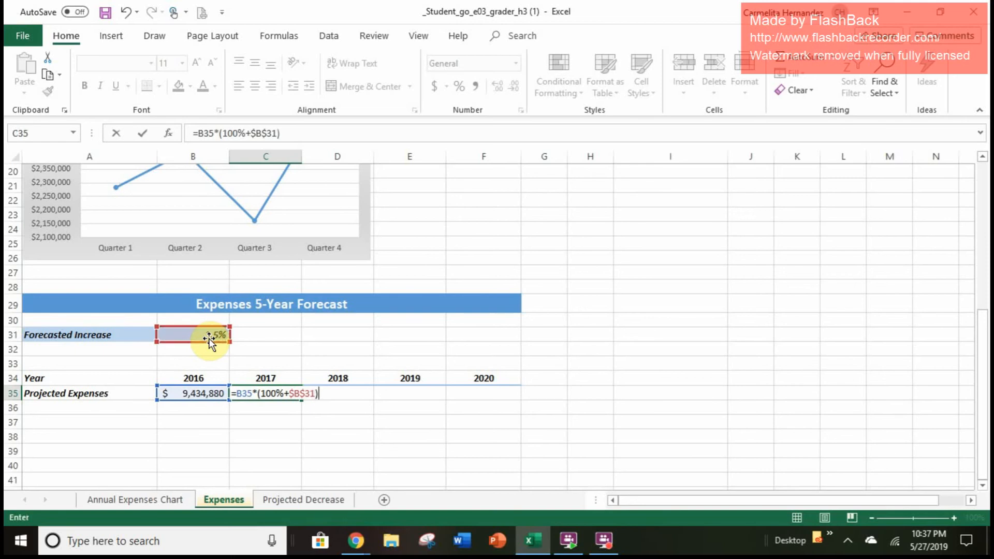
key("Return")
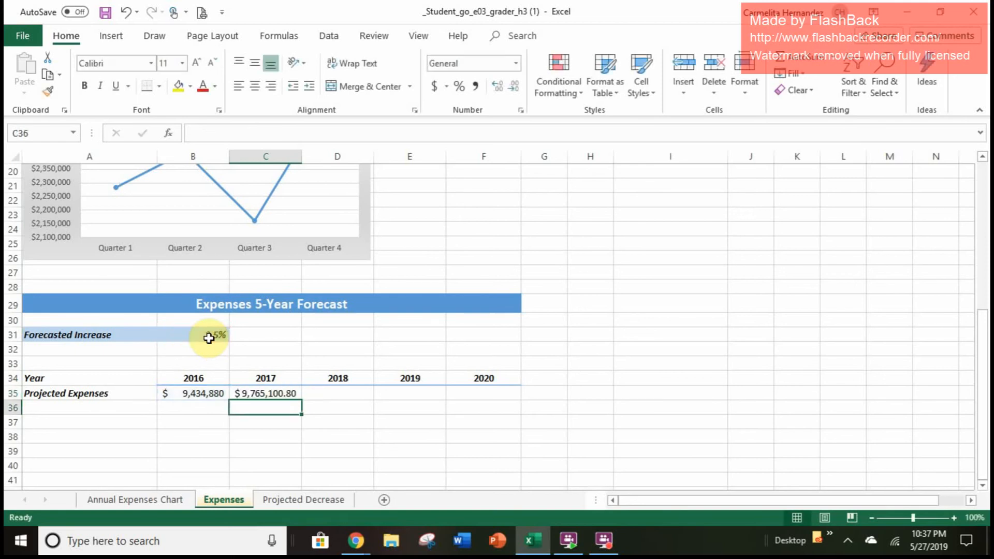
Try filling the 2017 projected expenses formula from C35 across D35:F35 in the forecast, and undo the fill
left_click(209, 338)
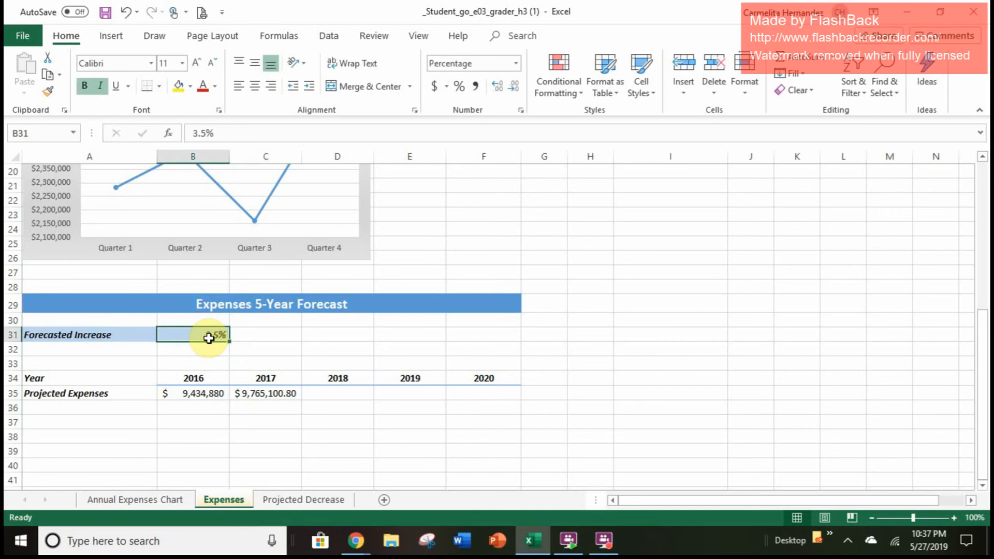
left_click(255, 396)
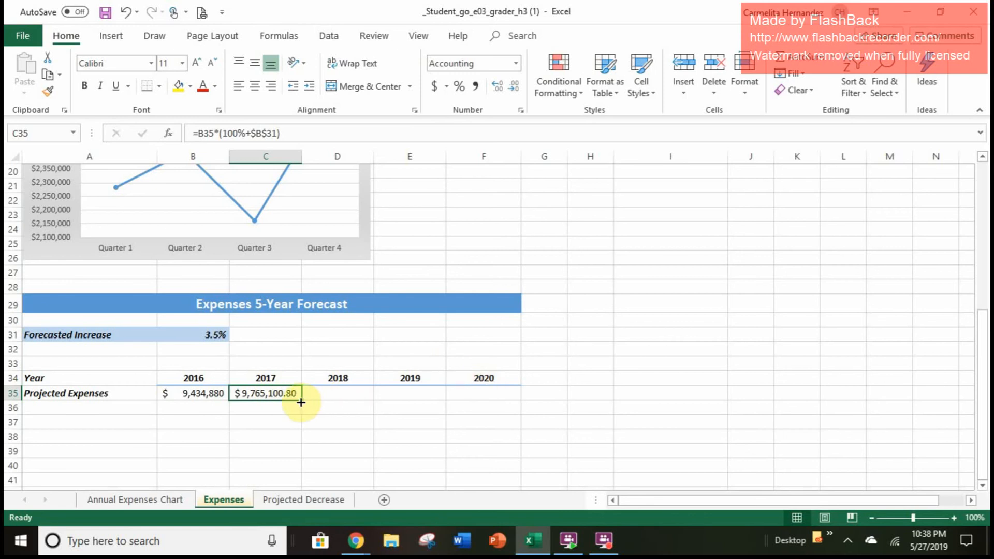
left_click_drag(301, 401, 483, 392)
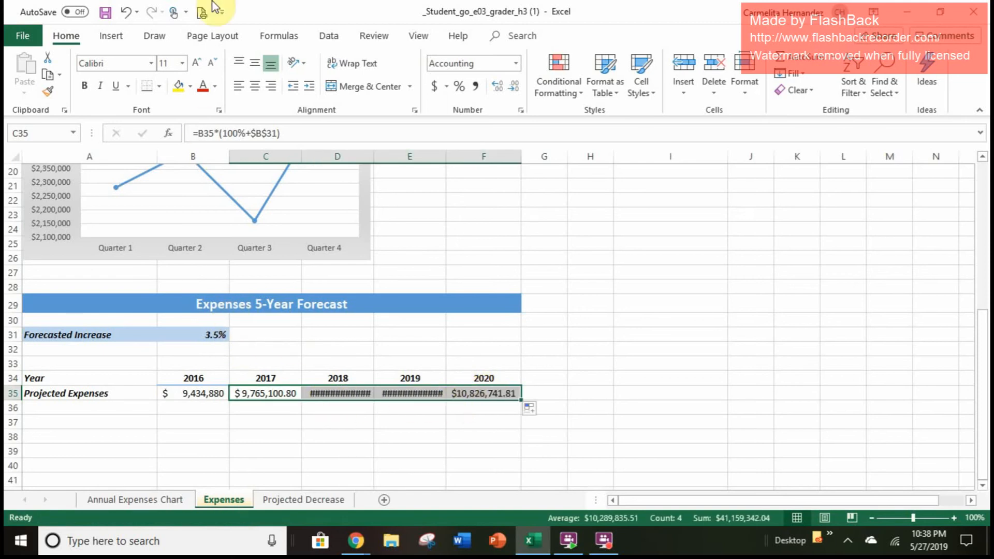
left_click(124, 13)
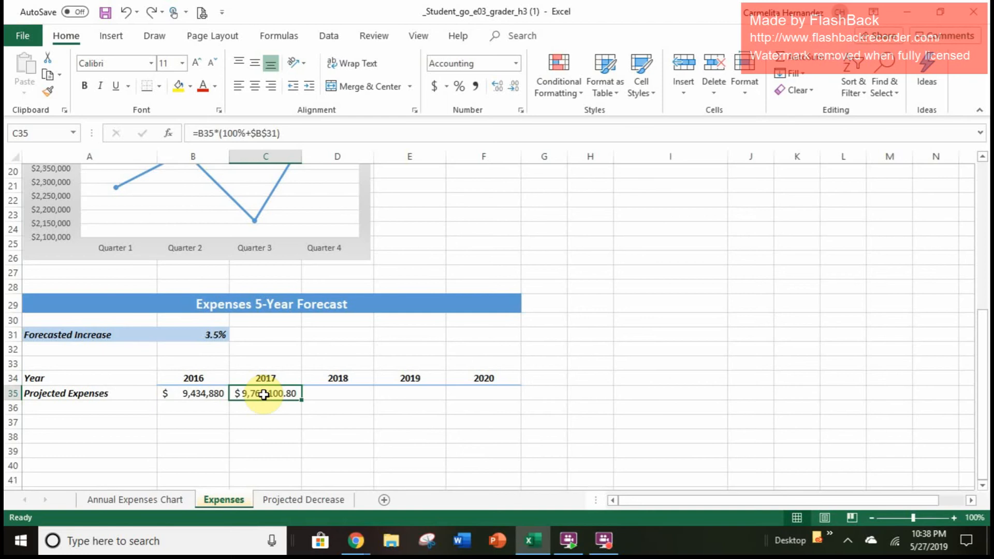
Copy the number formatting of the 2016 projected expenses in B35 onto C35 with Format Painter
left_click(207, 393)
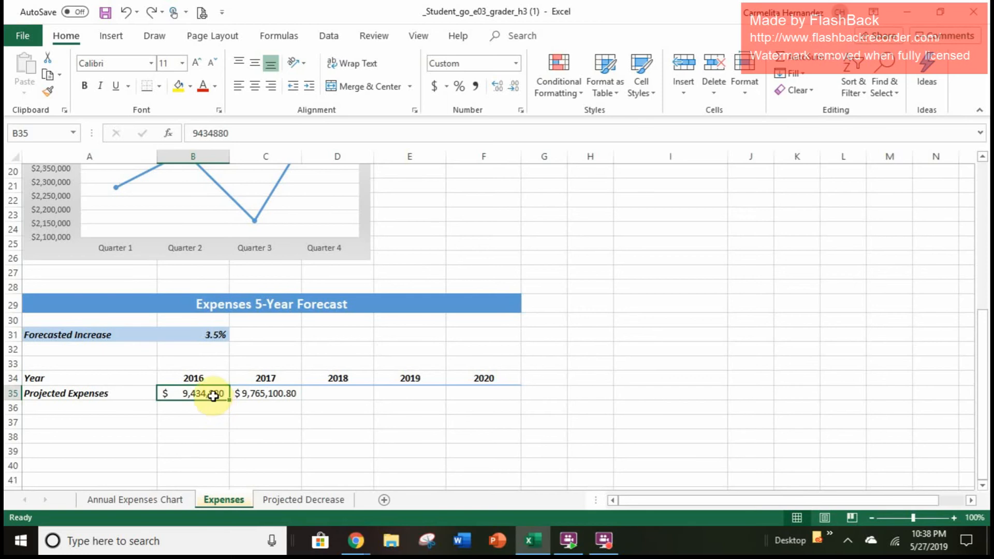
right_click(215, 399)
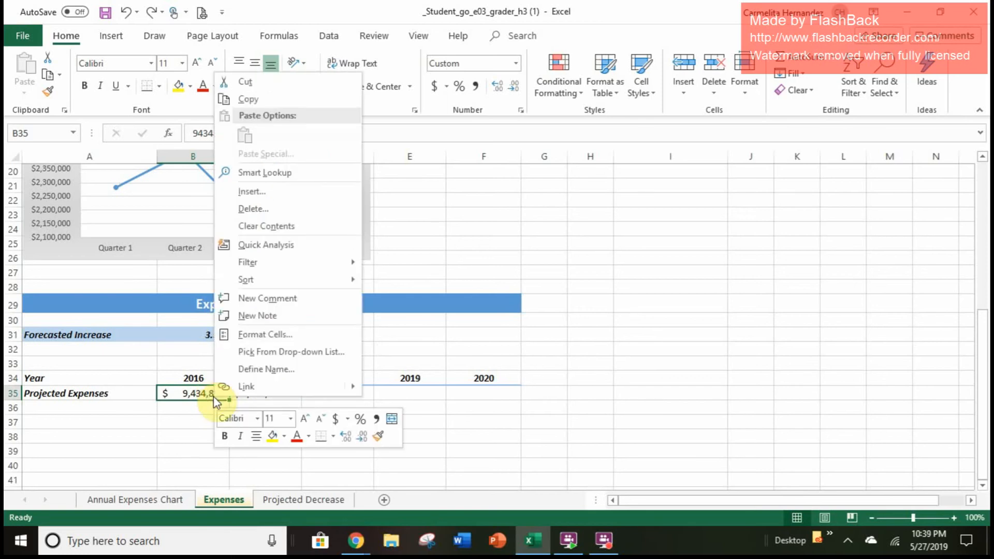
left_click(379, 437)
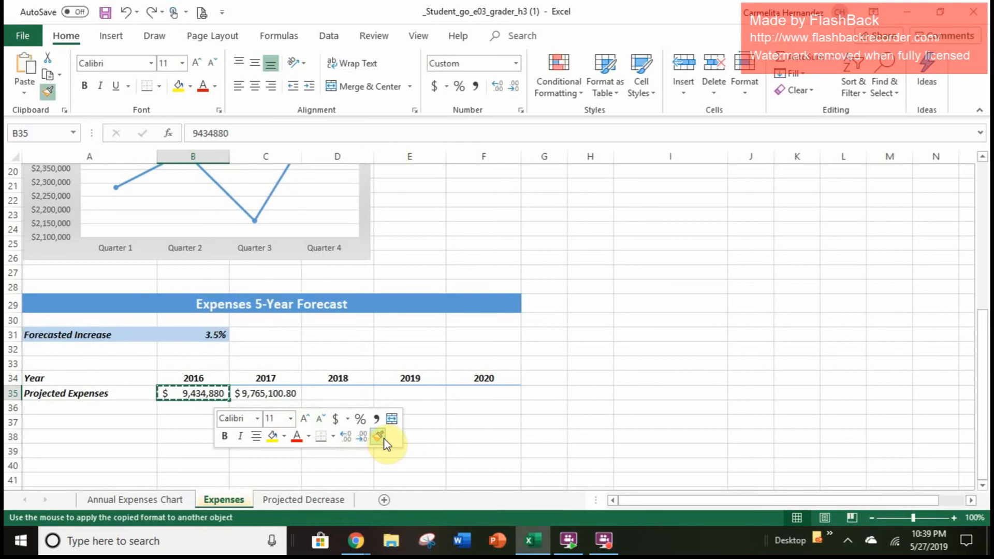
left_click(269, 395)
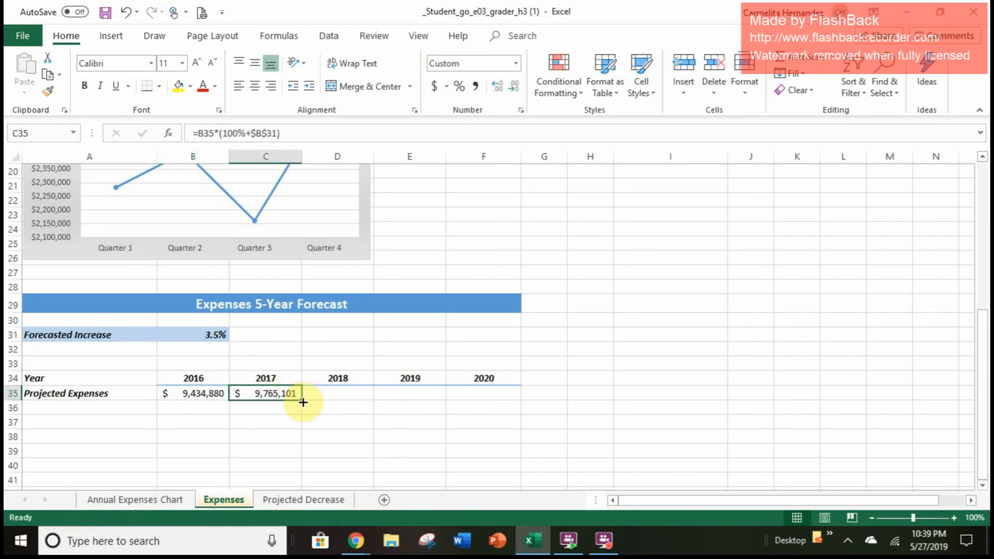
Fill the projected expenses formula from C35 across D35:F35 for the years 2018 to 2020
left_click_drag(303, 402, 507, 403)
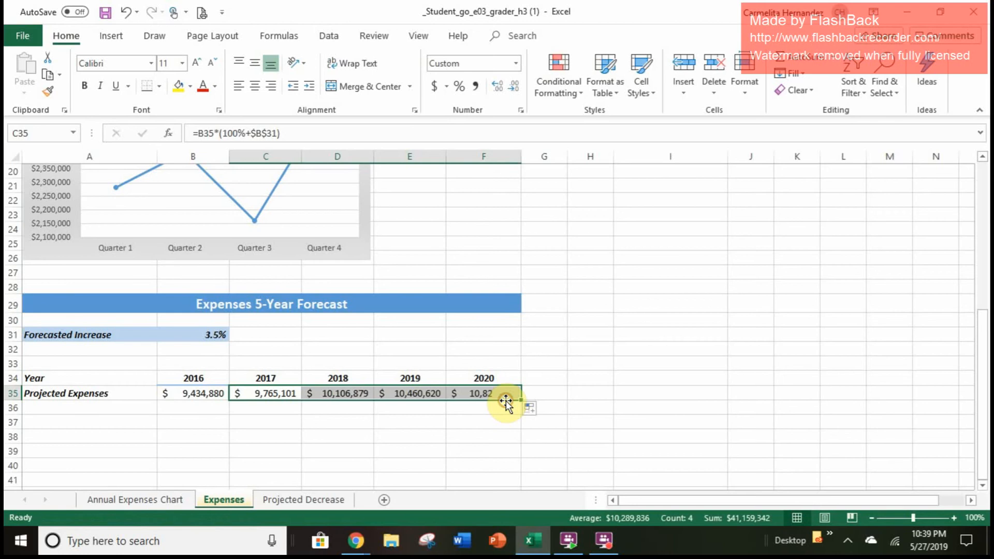
left_click(402, 450)
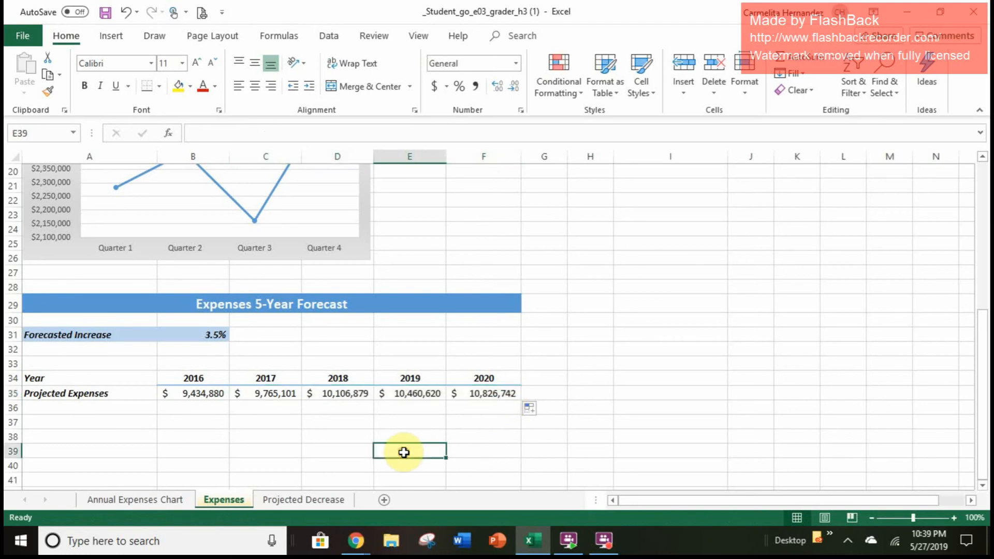
Inspect the 2017 projected expenses formula in C35 and its cell references, leaving it unedited
left_click(281, 399)
double_click(282, 399)
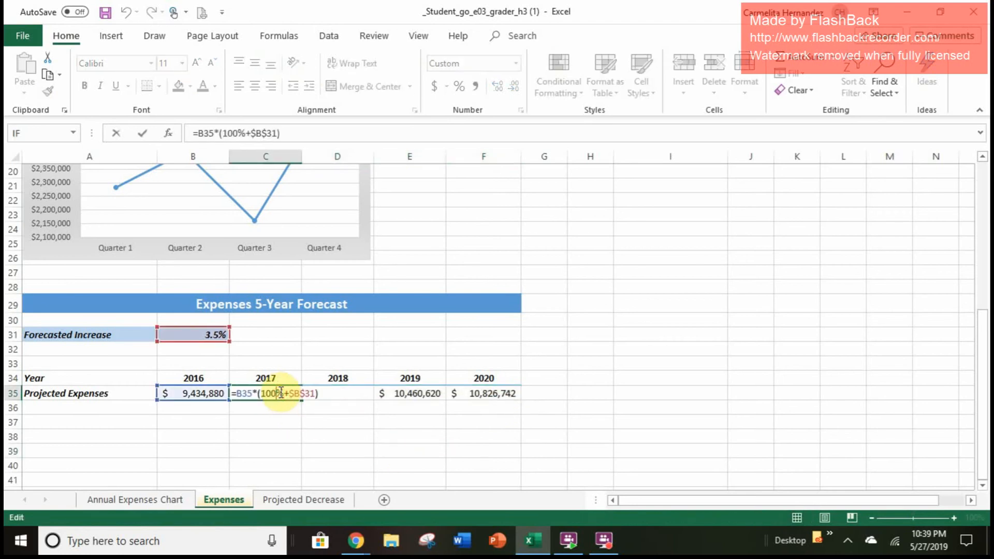
left_click(266, 420)
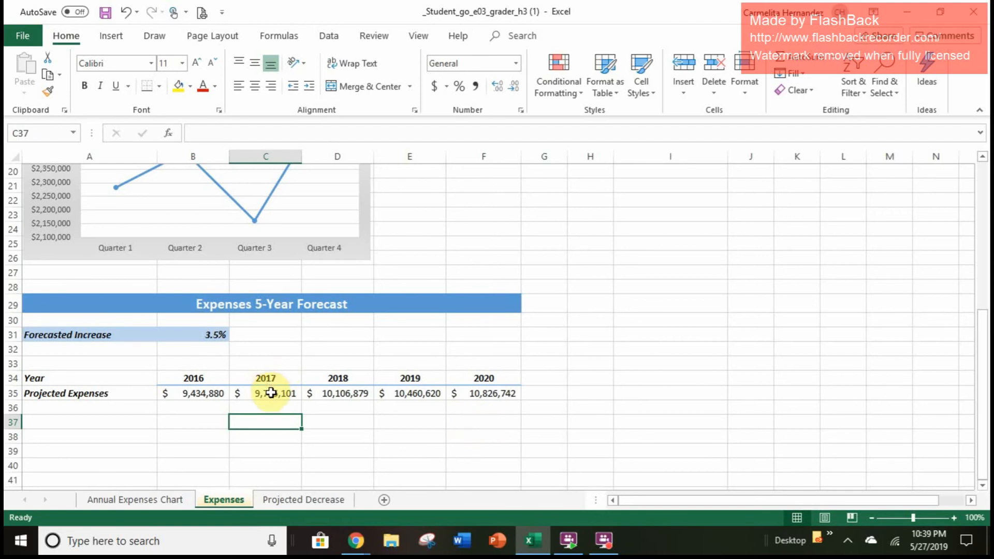
Locate the Format Painter option for the 2016 projected expenses cell B35 without applying it
left_click(209, 394)
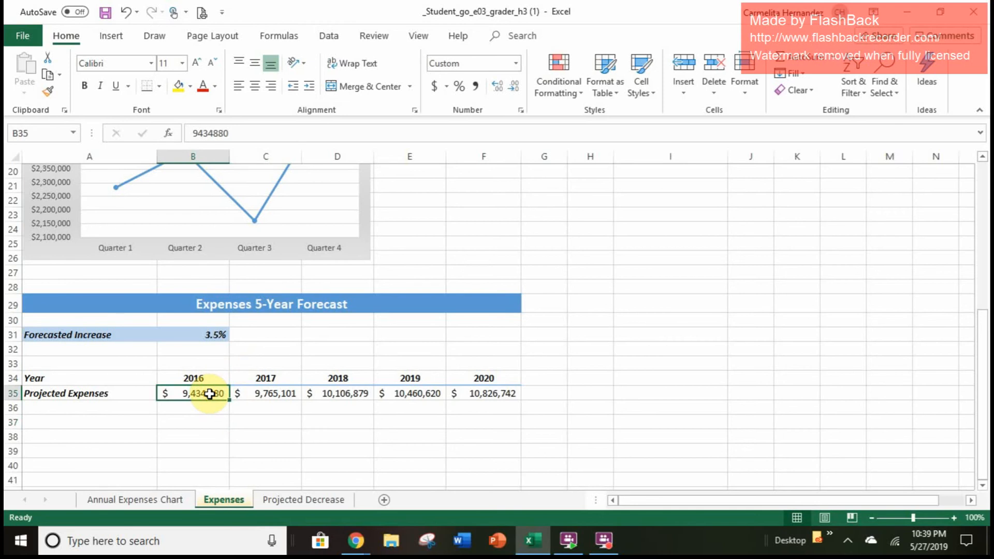
right_click(209, 394)
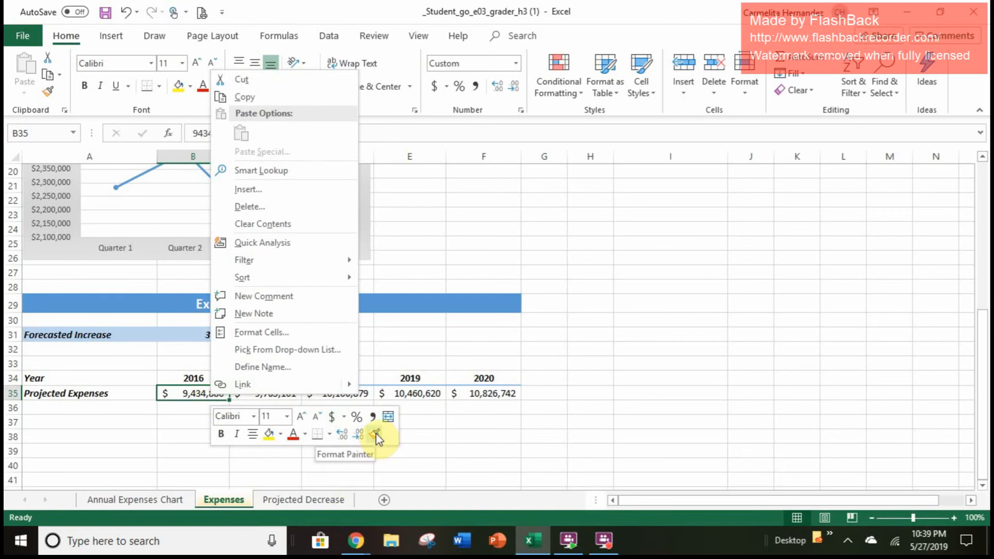
left_click(418, 464)
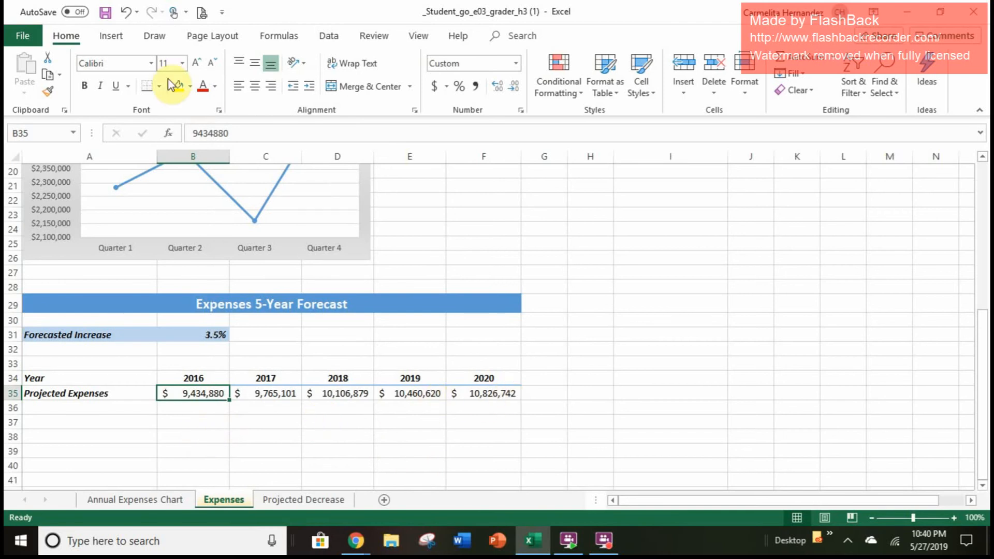
Undo the forecast fill, the format copy and the 2017 formula so that C35:F35 are empty again
left_click(122, 20)
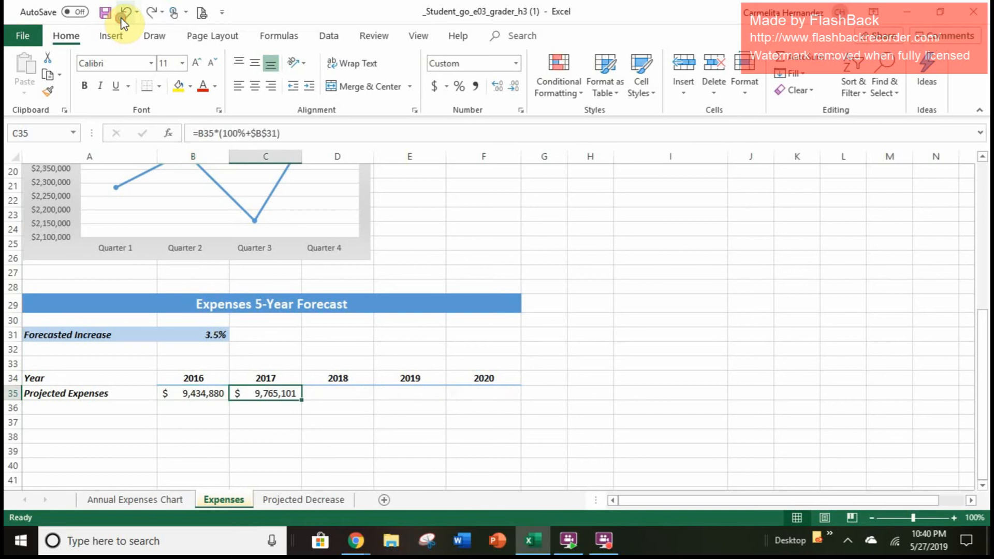
left_click(122, 20)
left_click(122, 20)
left_click(123, 20)
left_click(122, 19)
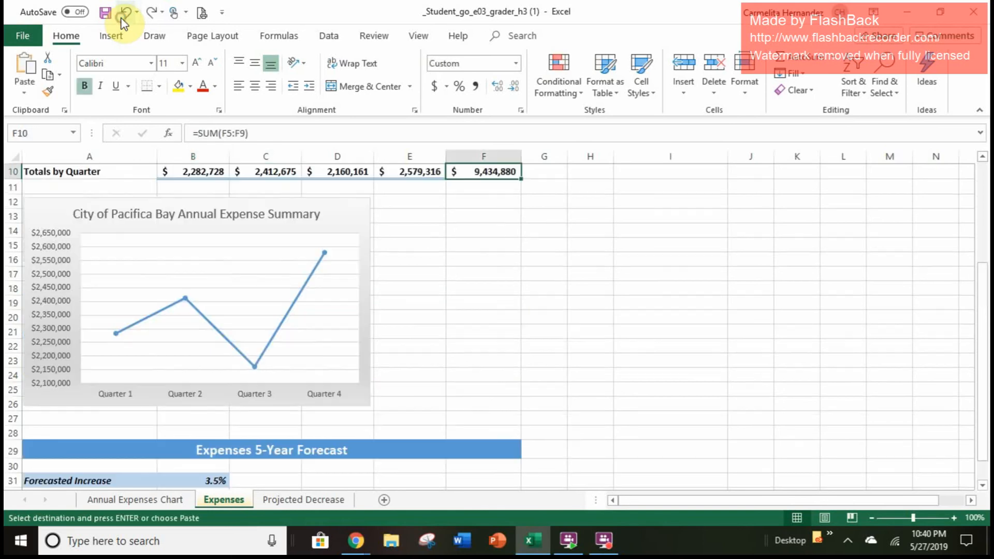
Copy the annual total in F10 of the expense table
scroll(439, 324, "up", 3)
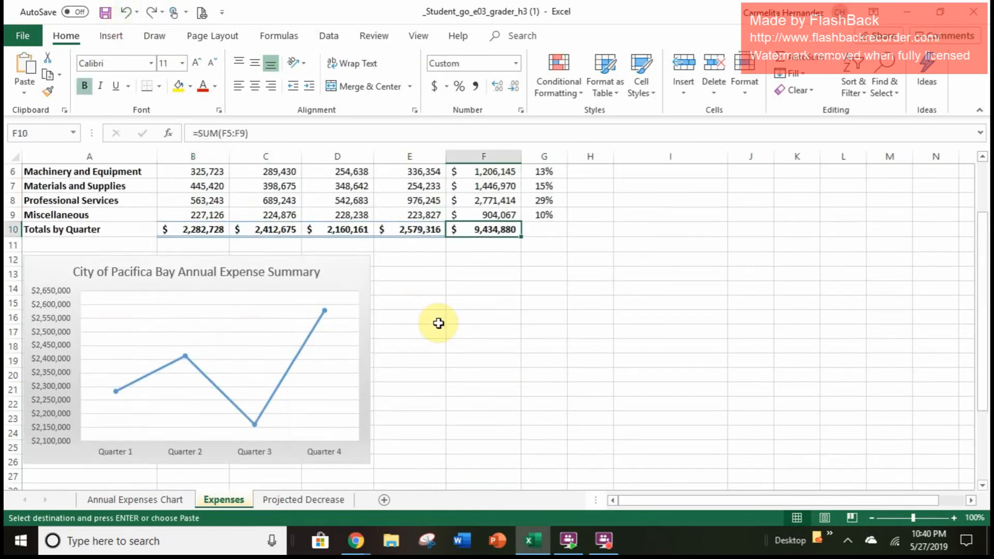
scroll(439, 324, "down", 1)
scroll(439, 323, "down", 2)
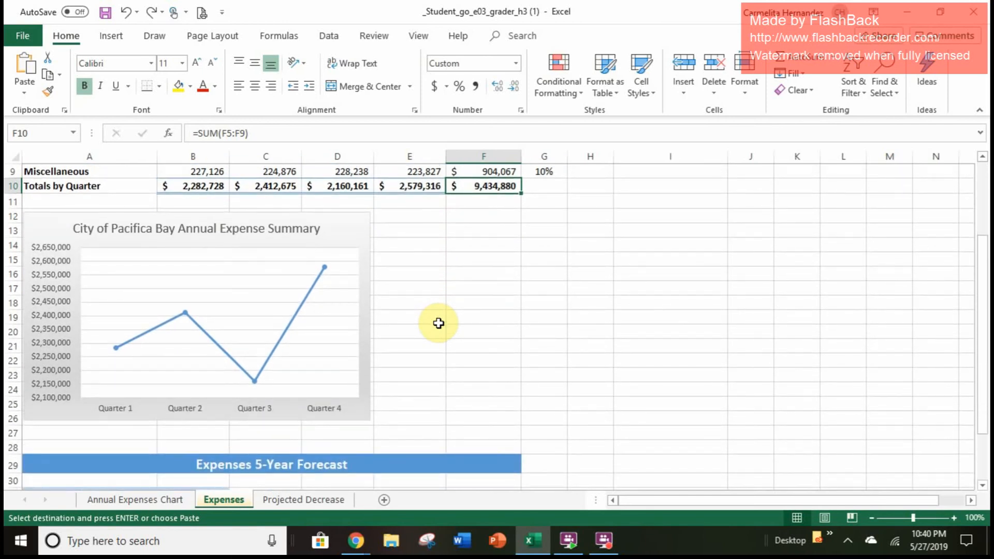
scroll(498, 190, "up", 1)
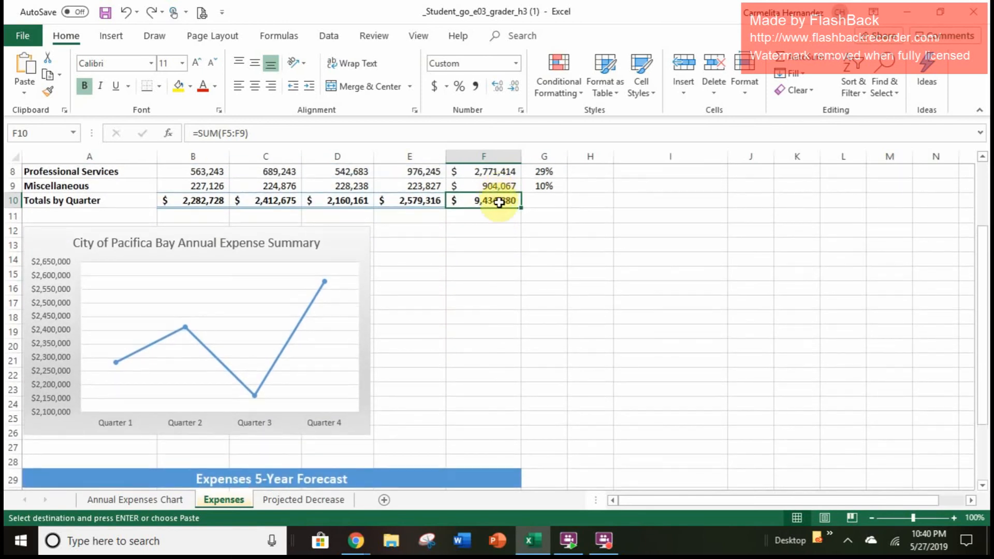
right_click(499, 204)
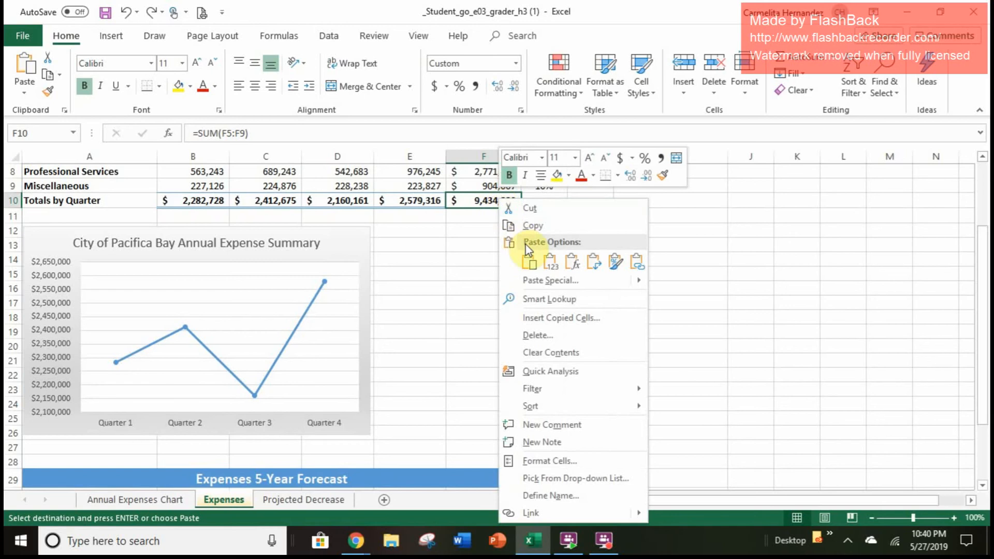
left_click(534, 226)
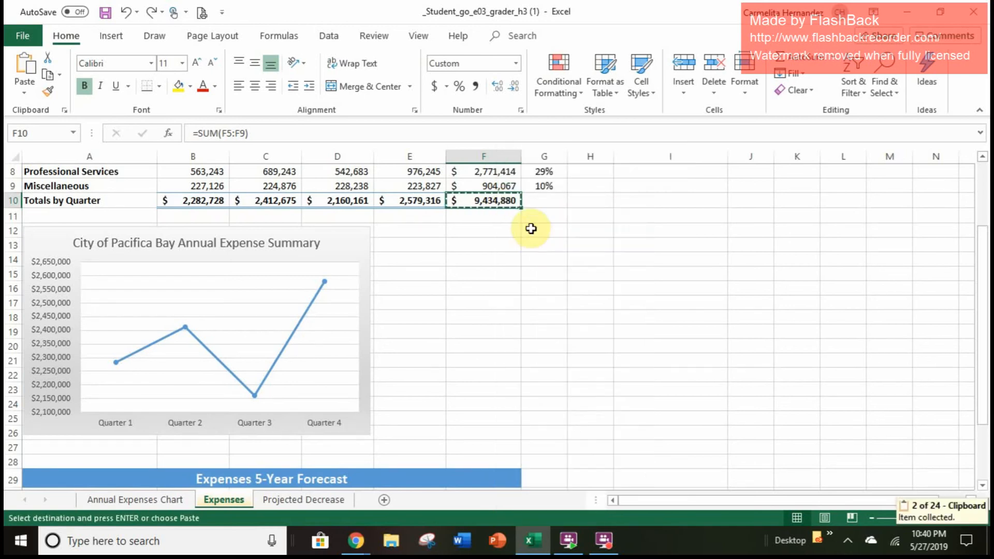
Locate the Values & Number Formatting paste option for the 2016 projected expenses in B35 without applying it
scroll(353, 382, "down", 5)
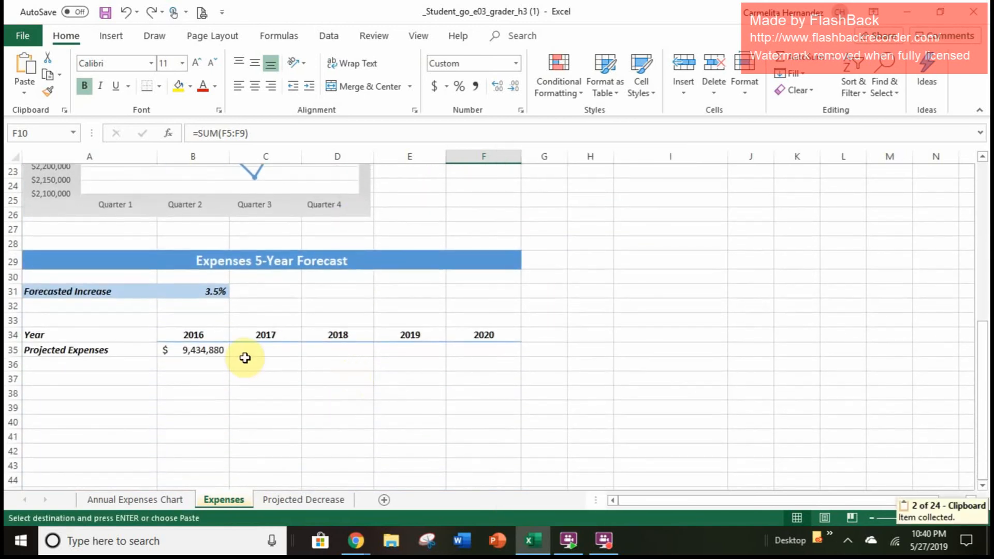
left_click(215, 351)
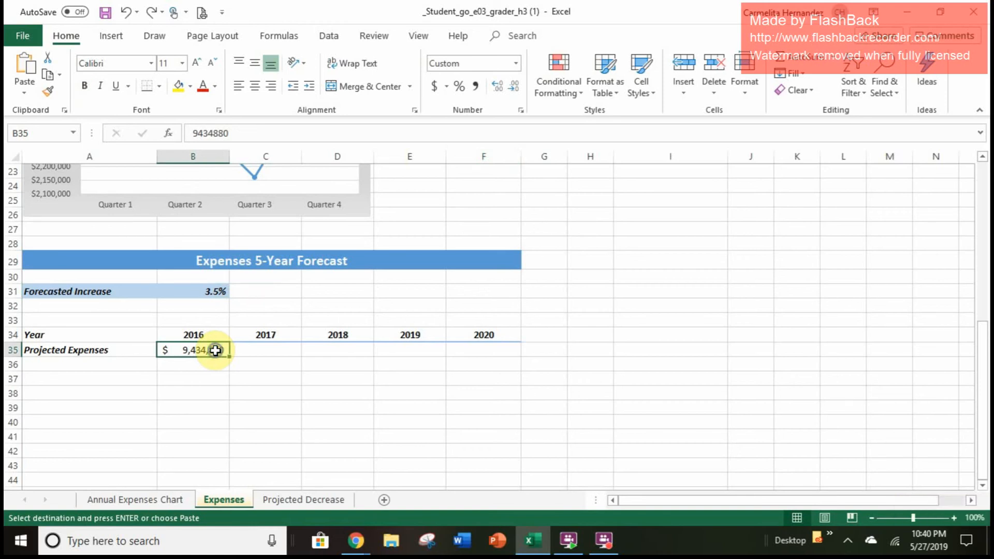
right_click(216, 351)
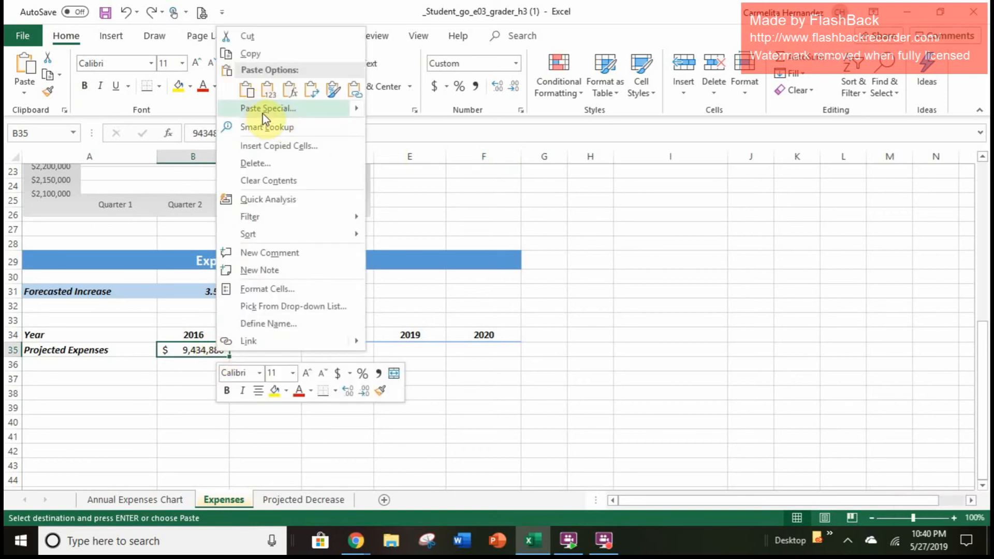
mouse_move(361, 115)
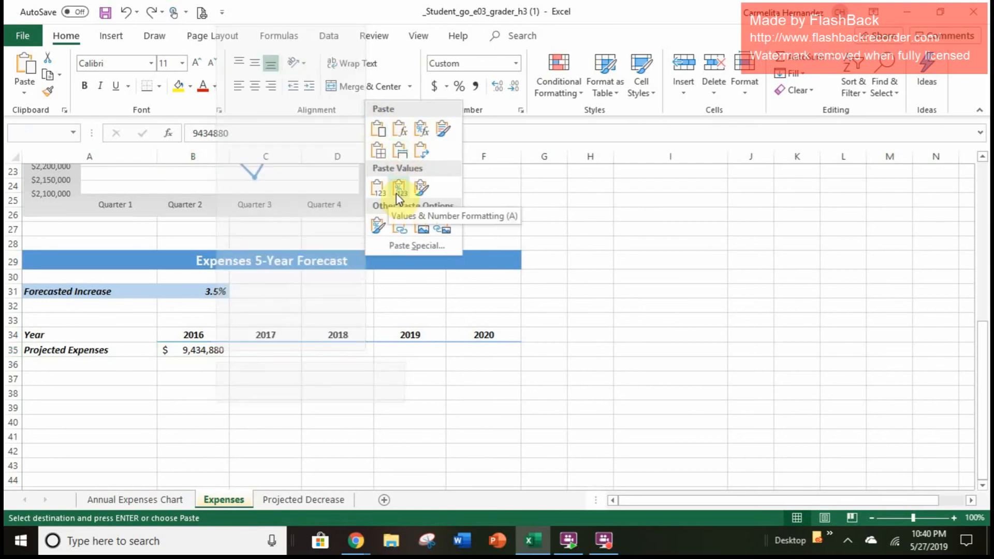
left_click(417, 426)
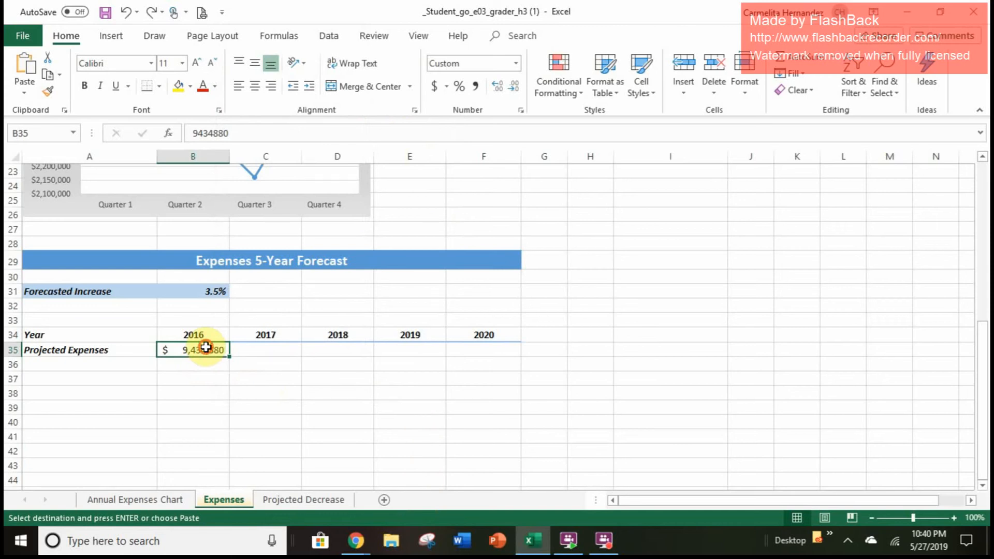
Enter =B35*(100%+$B$31) in C35 to calculate the 2017 projected expenses with an absolute reference to the forecasted increase
left_click(266, 354)
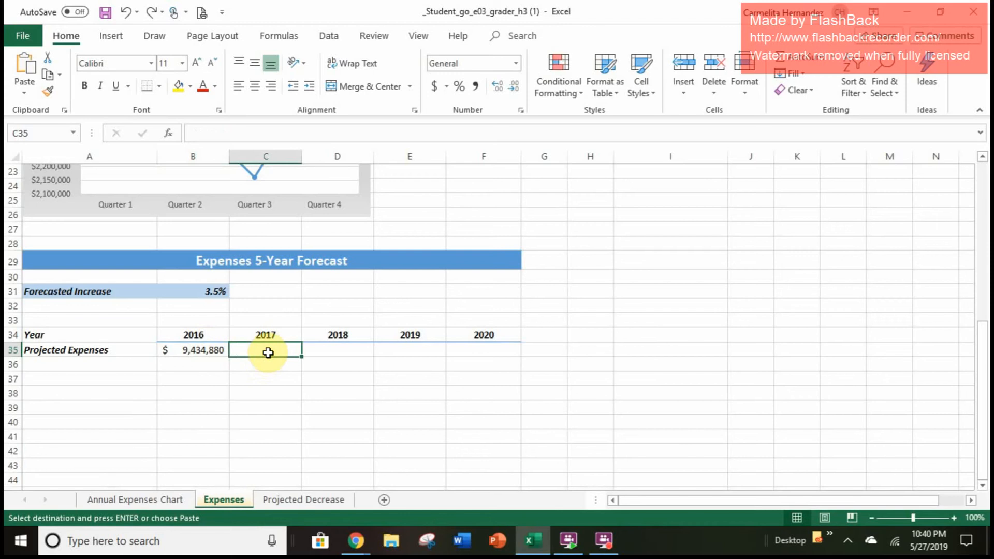
type("=")
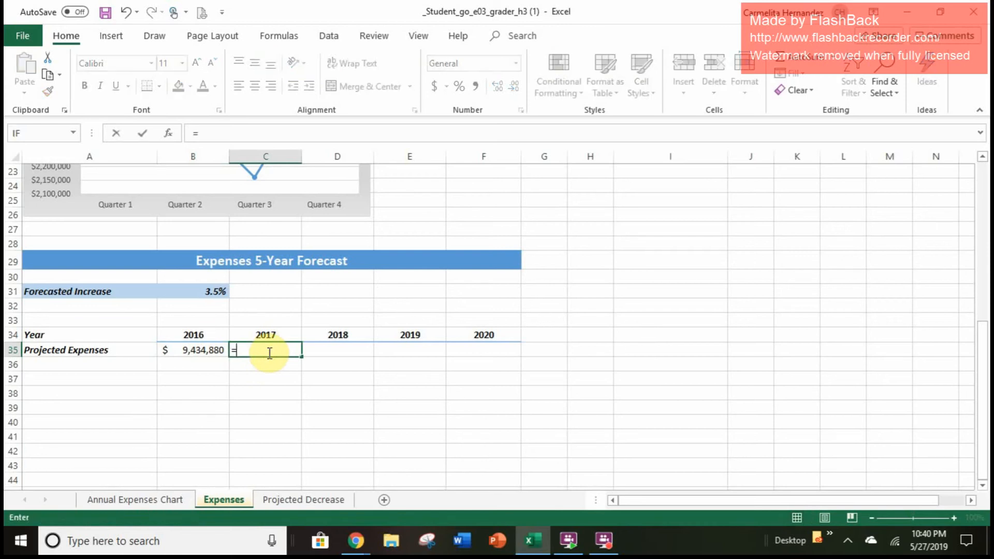
left_click(208, 349)
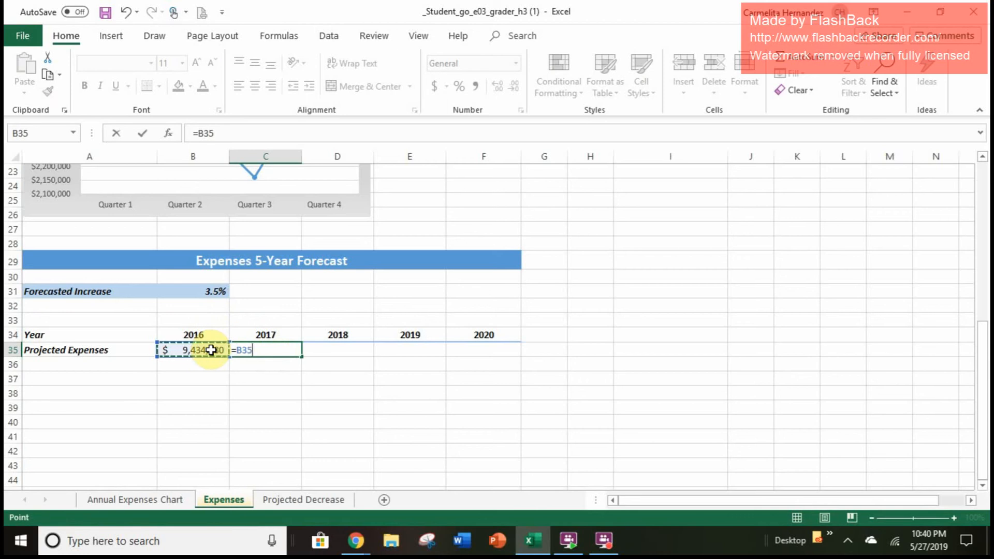
type("*(")
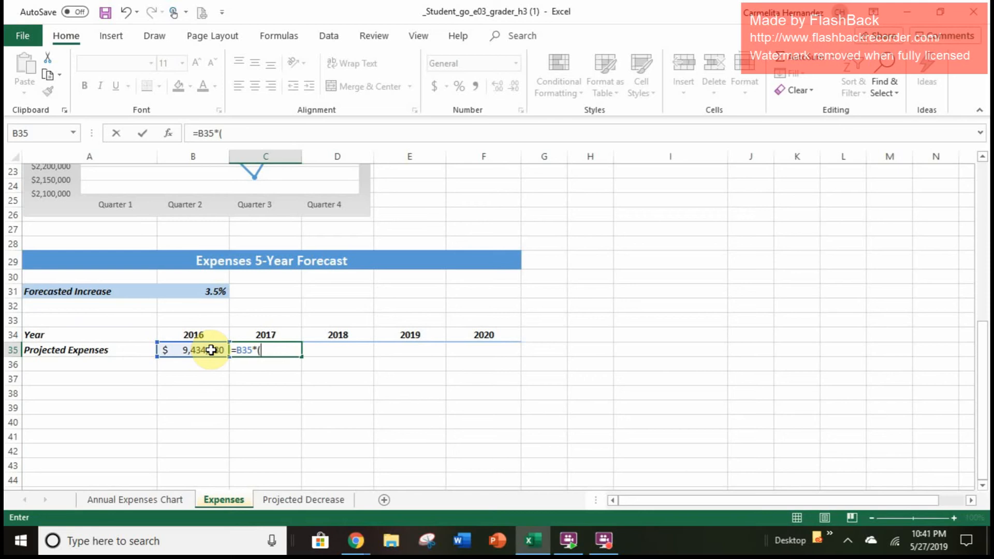
type("100%+")
left_click(207, 291)
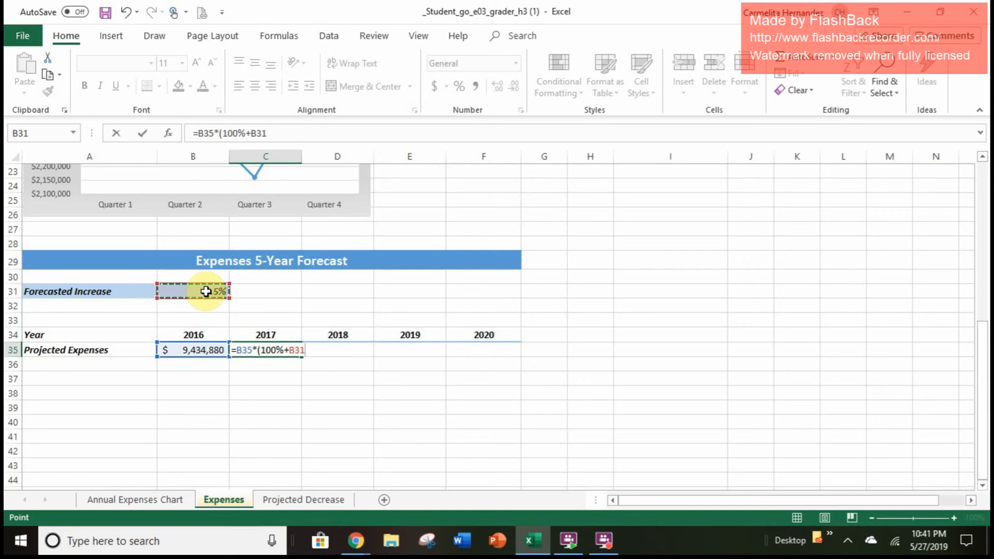
key("F4")
type(")")
key("Return")
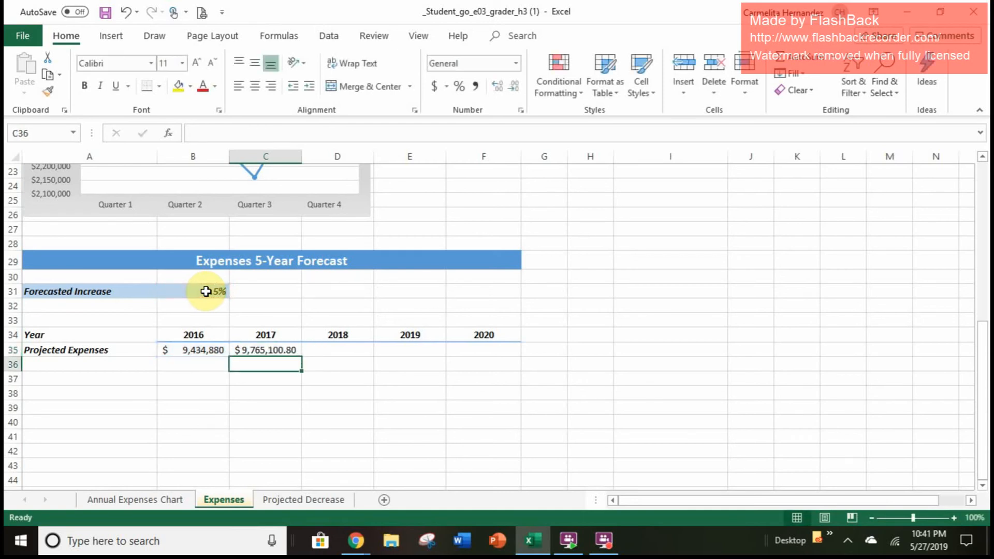
left_click(276, 352)
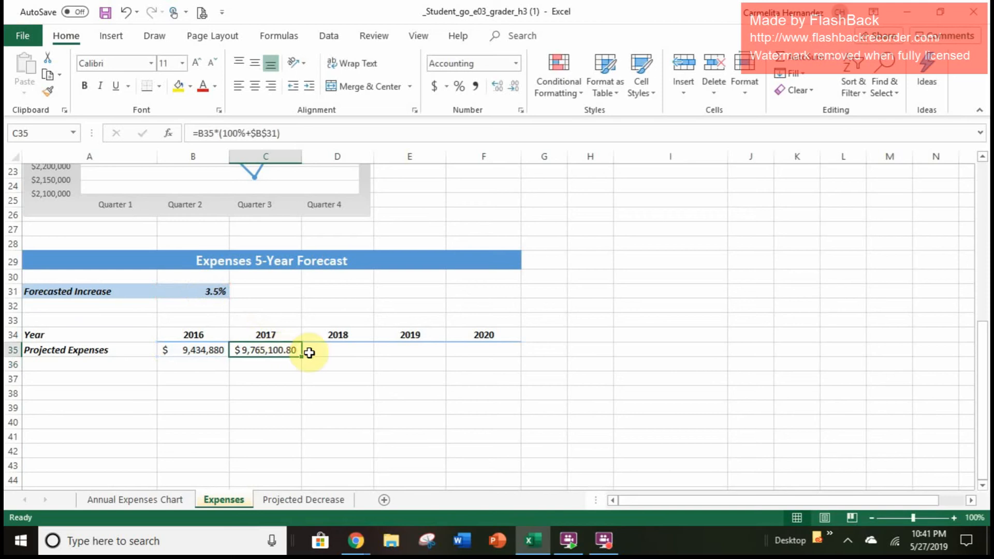
double_click(292, 348)
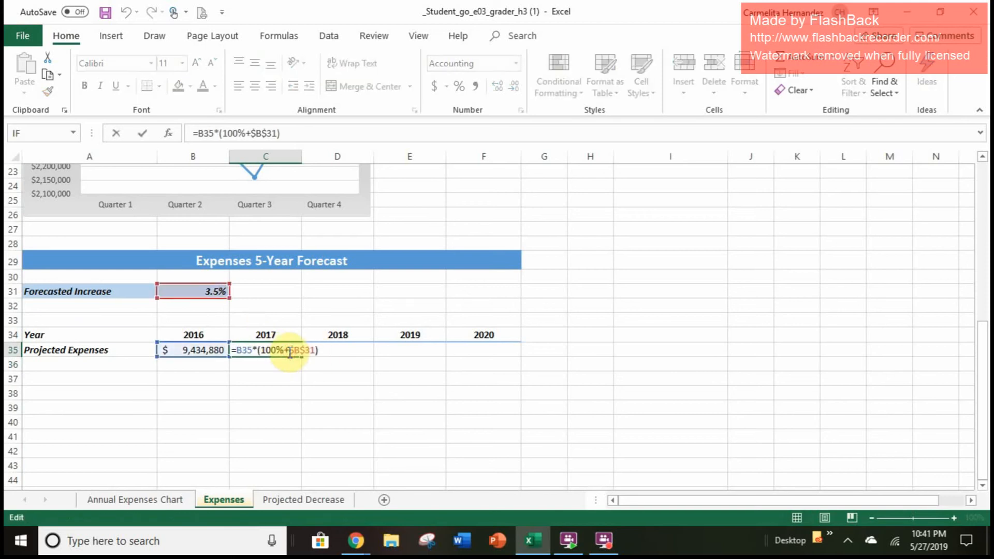
left_click(286, 319)
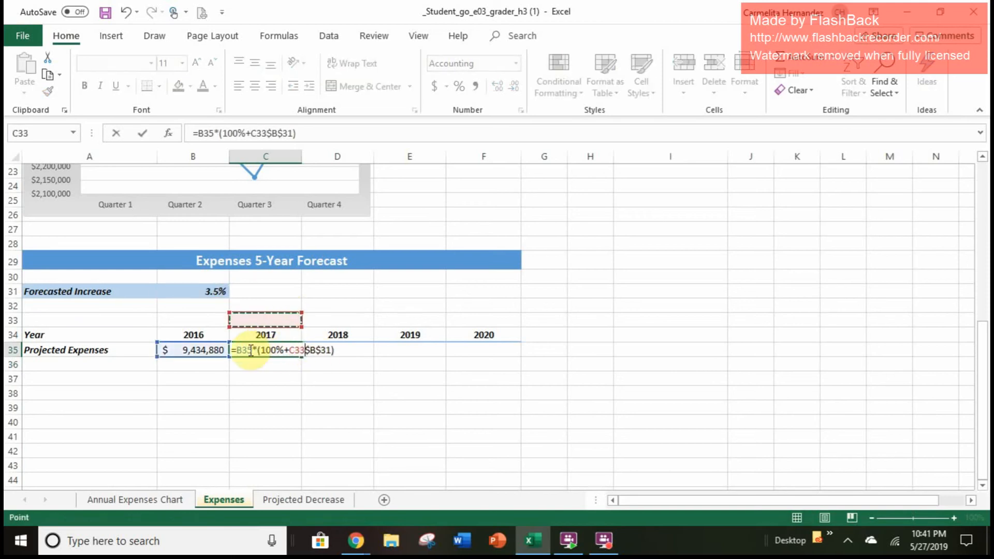
left_click(239, 389)
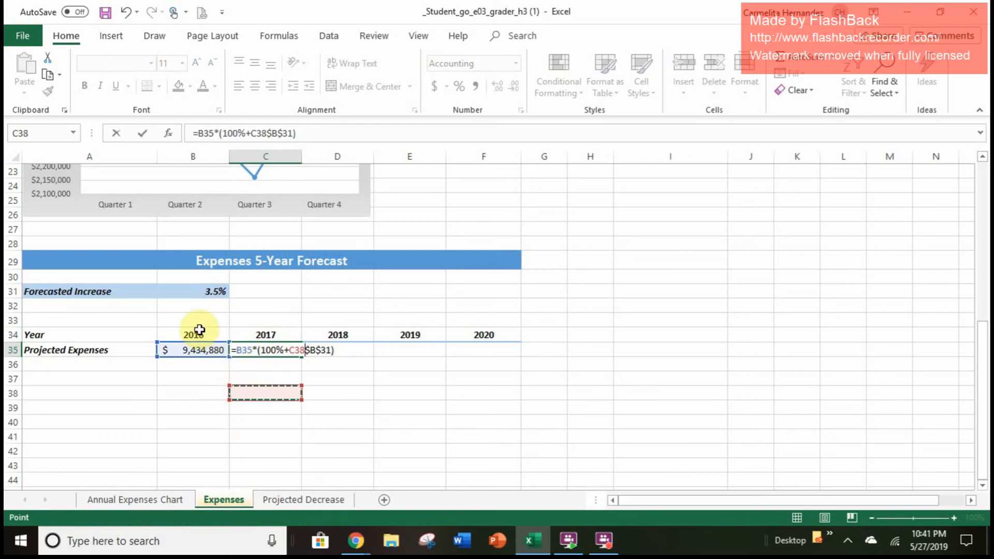
left_click(125, 11)
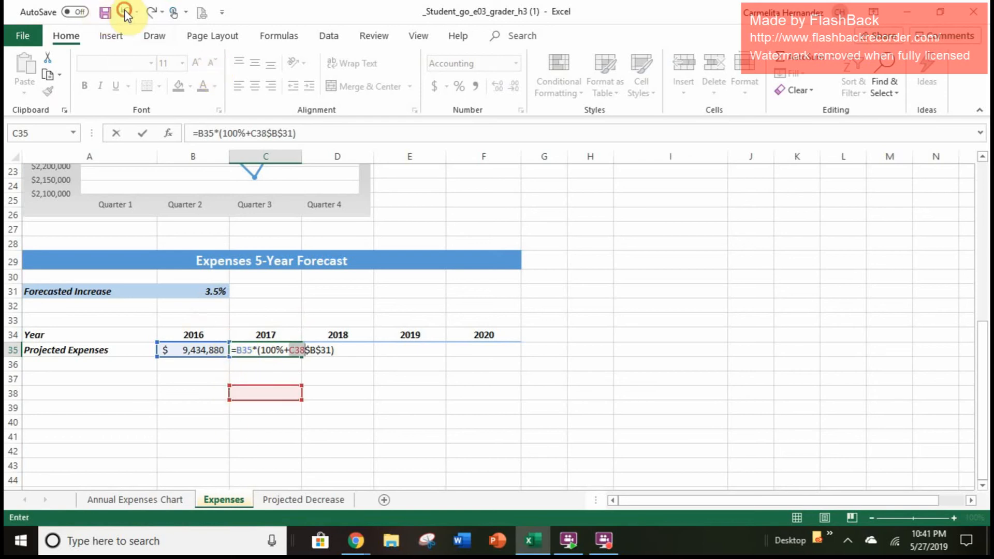
left_click(126, 11)
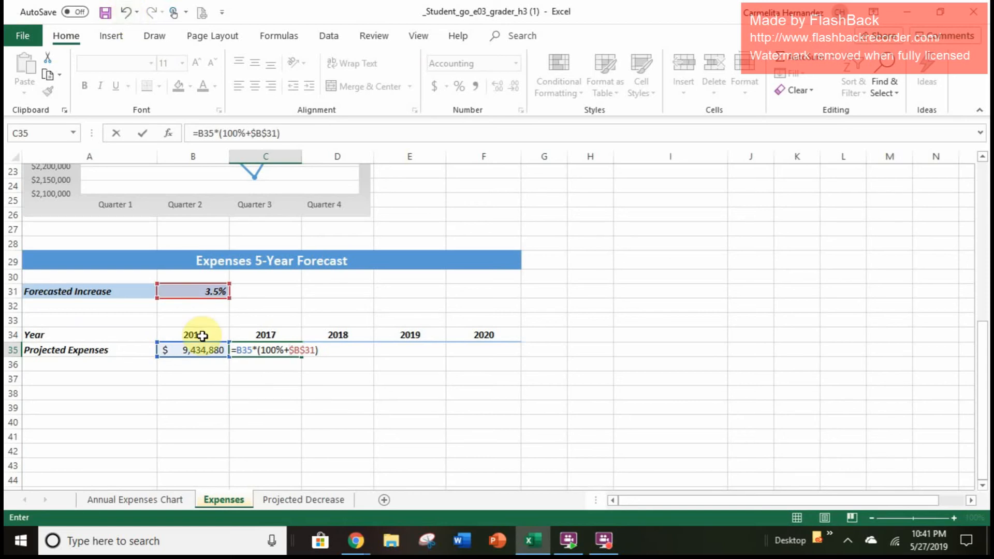
key("Return")
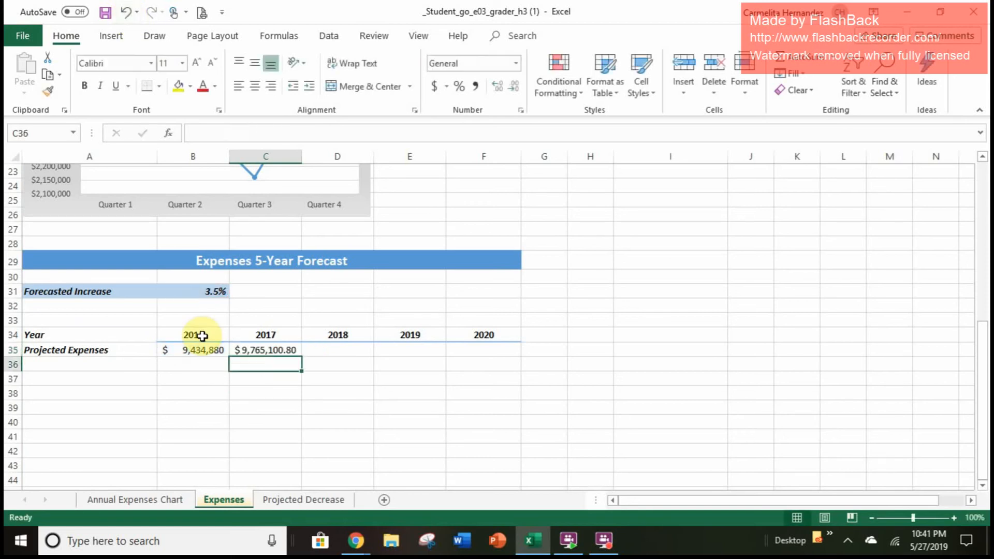
Copy the cell formatting of the 2016 projected expenses in B35 to the 2017 value in C35 with Format Painter
left_click(292, 349)
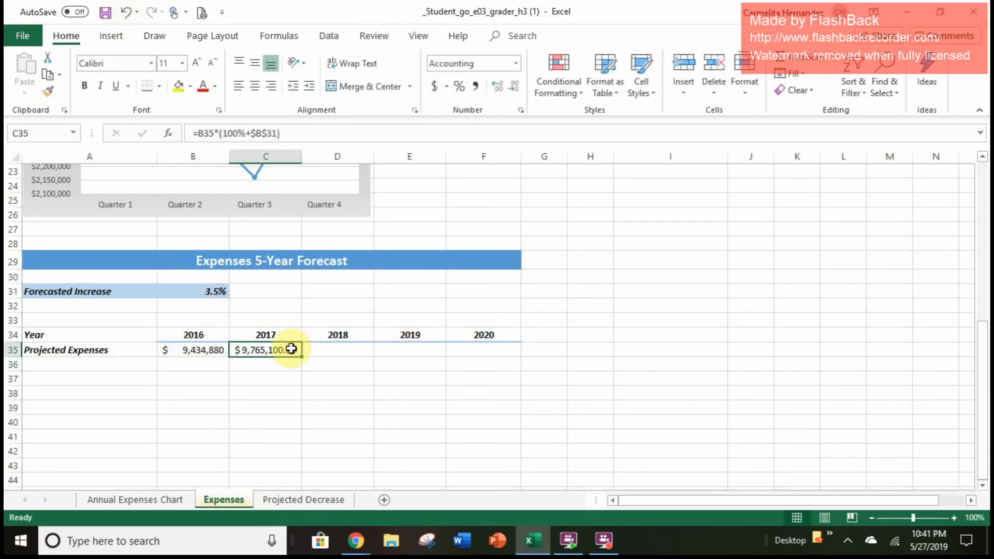
left_click(219, 350)
right_click(219, 351)
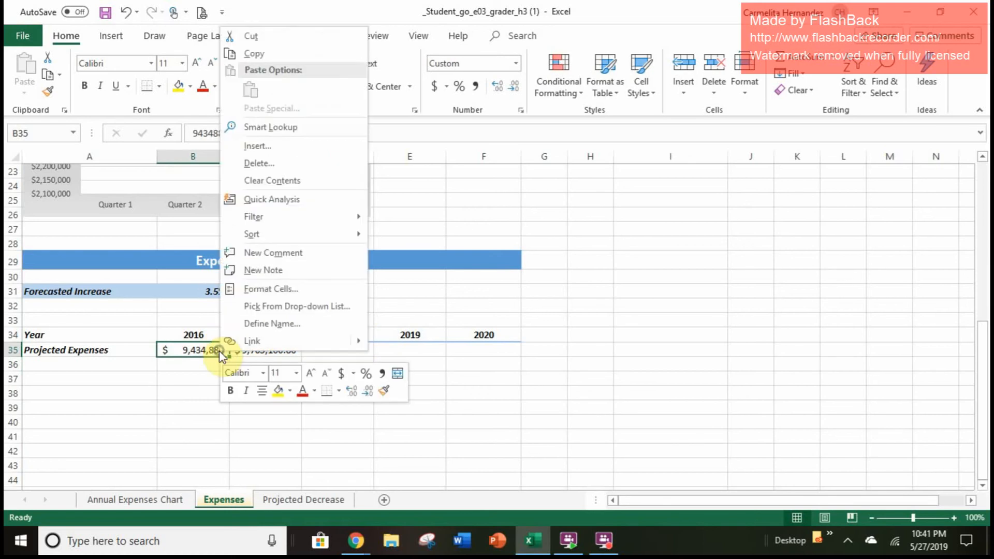
left_click(385, 391)
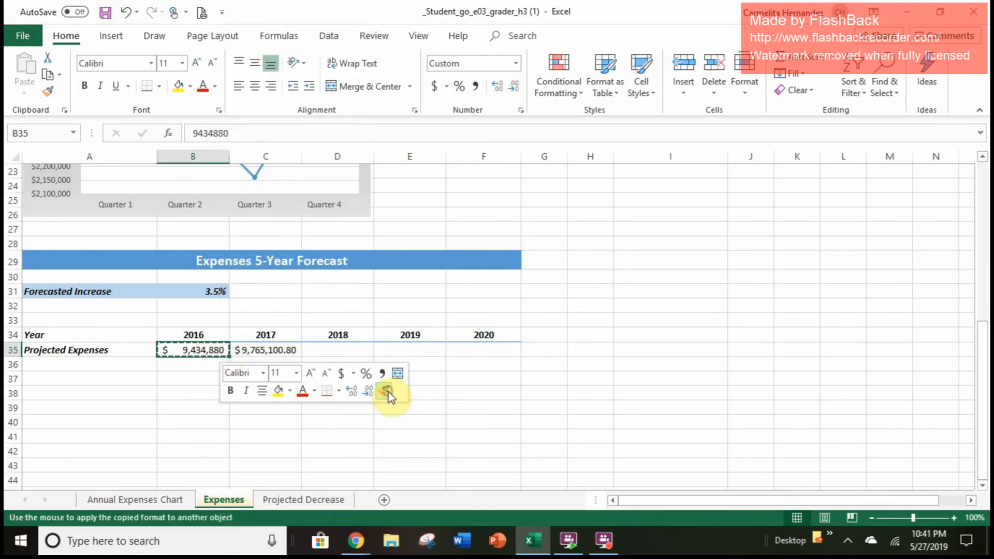
left_click(259, 350)
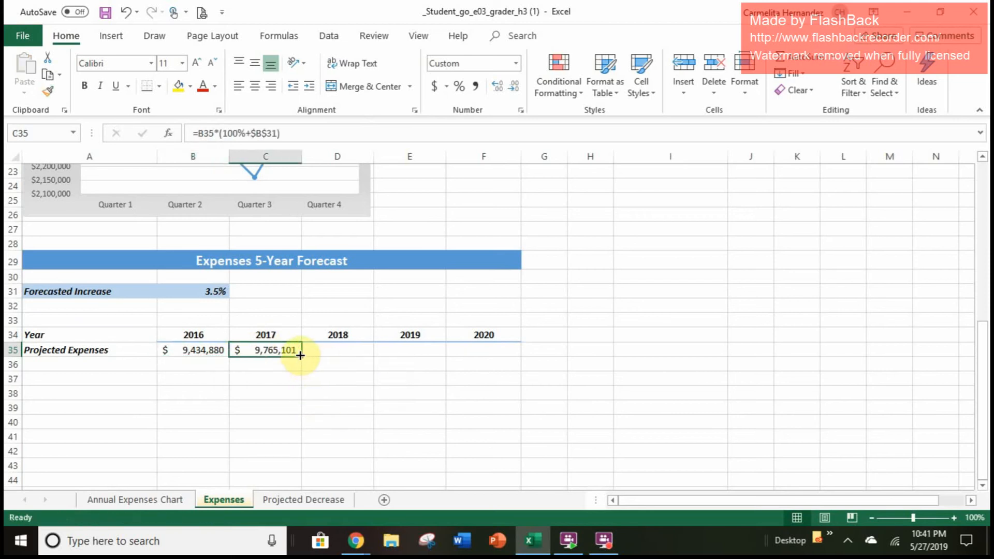
Fill the 2017 projected expenses formula from C35 across to F35 for the years 2018 to 2020
left_click_drag(302, 356, 505, 350)
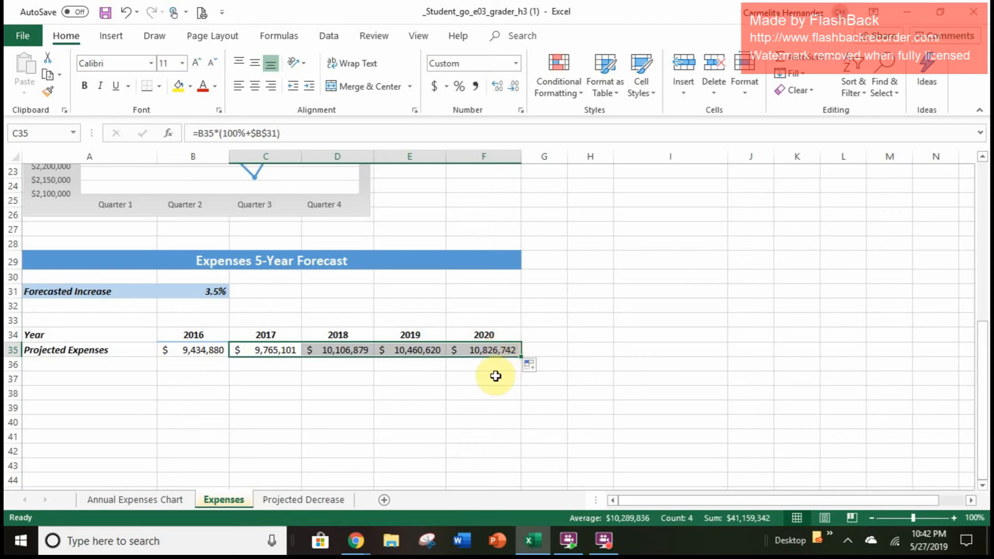
left_click(447, 413)
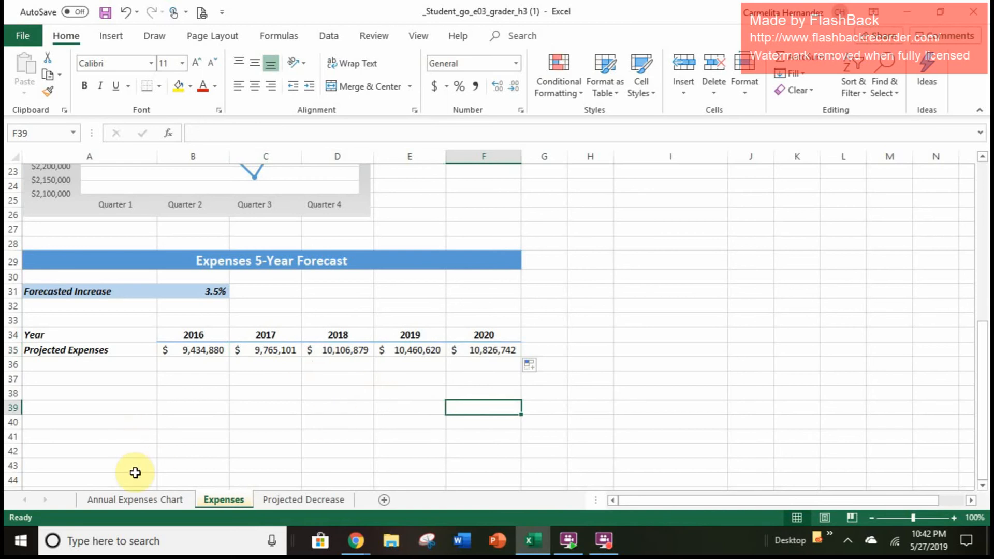
left_click(197, 347)
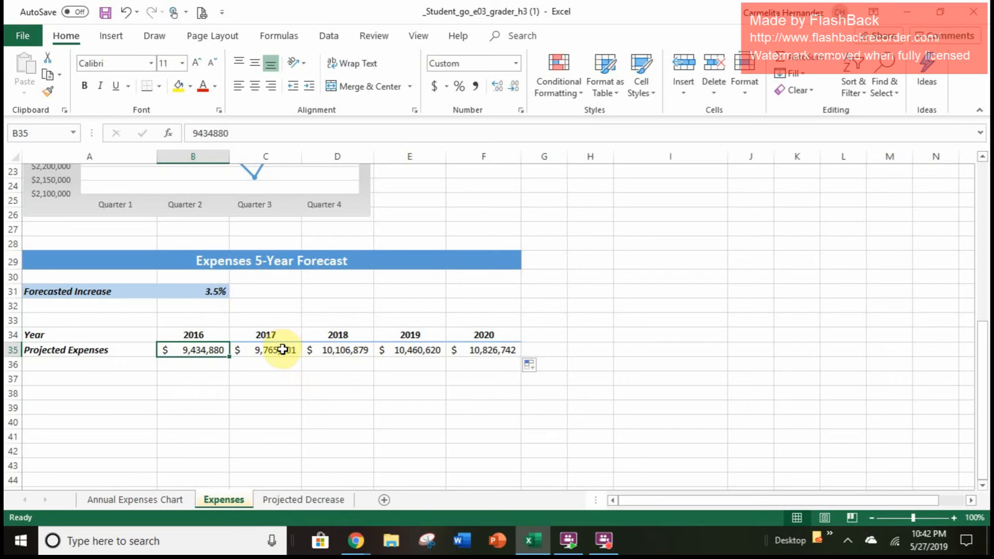
left_click(279, 476)
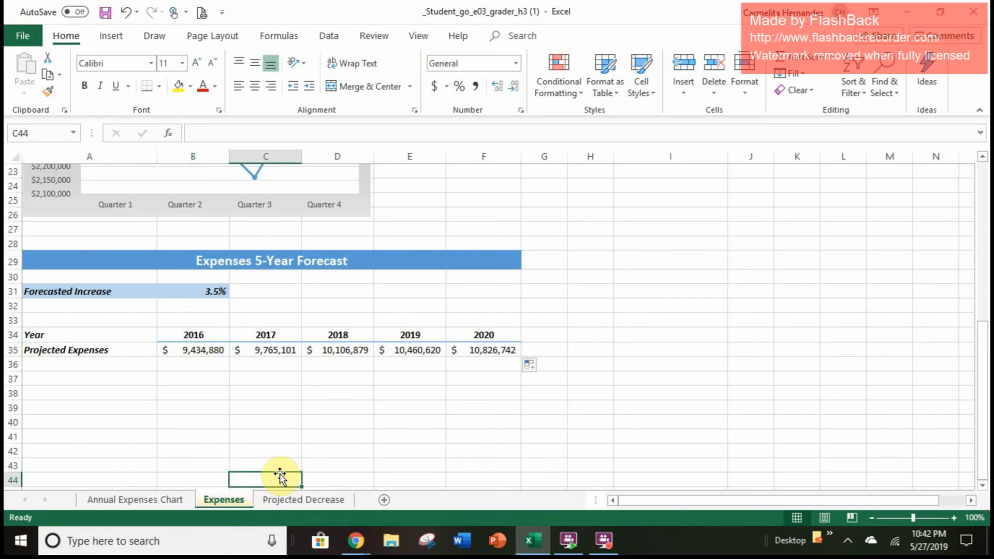
left_click(211, 37)
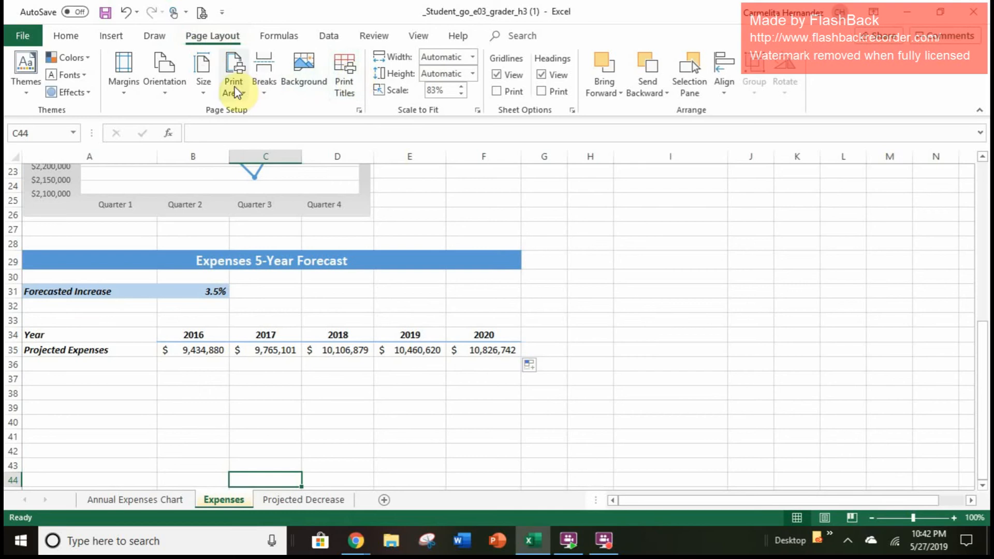
left_click(177, 88)
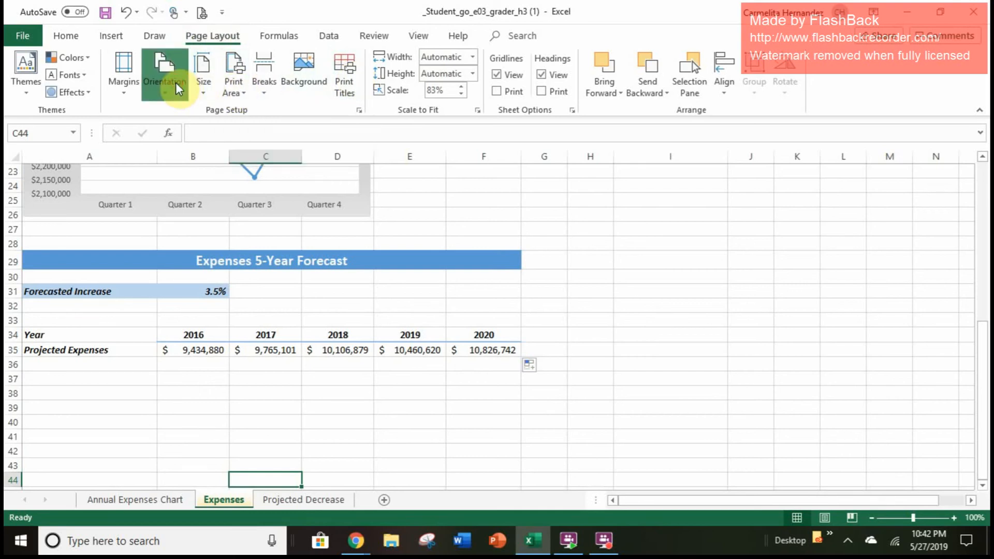
left_click(165, 54)
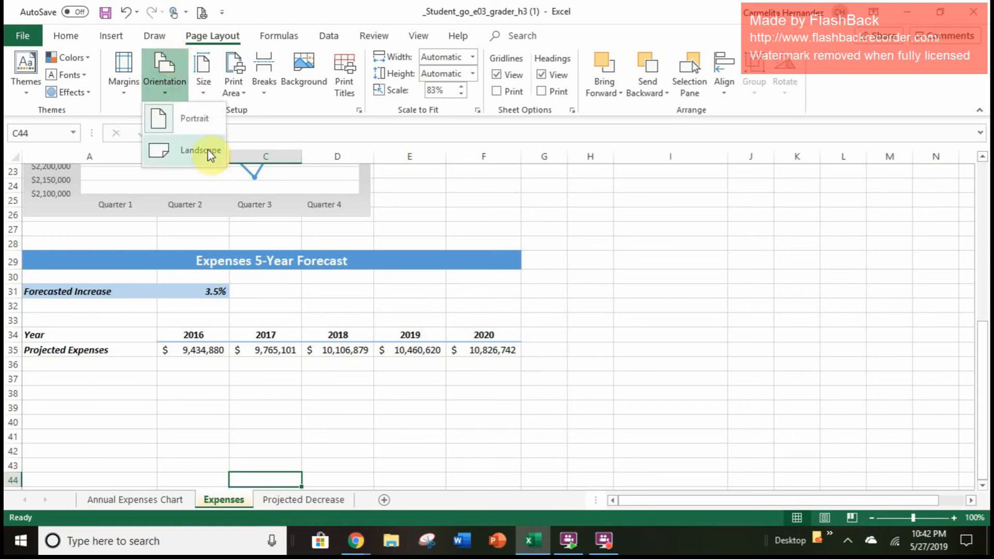
left_click(346, 83)
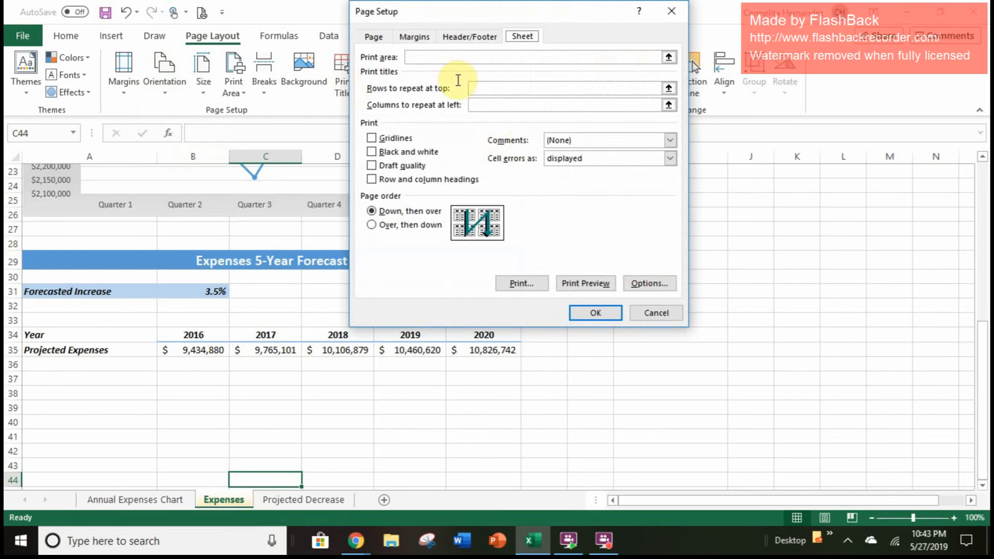
left_click(374, 36)
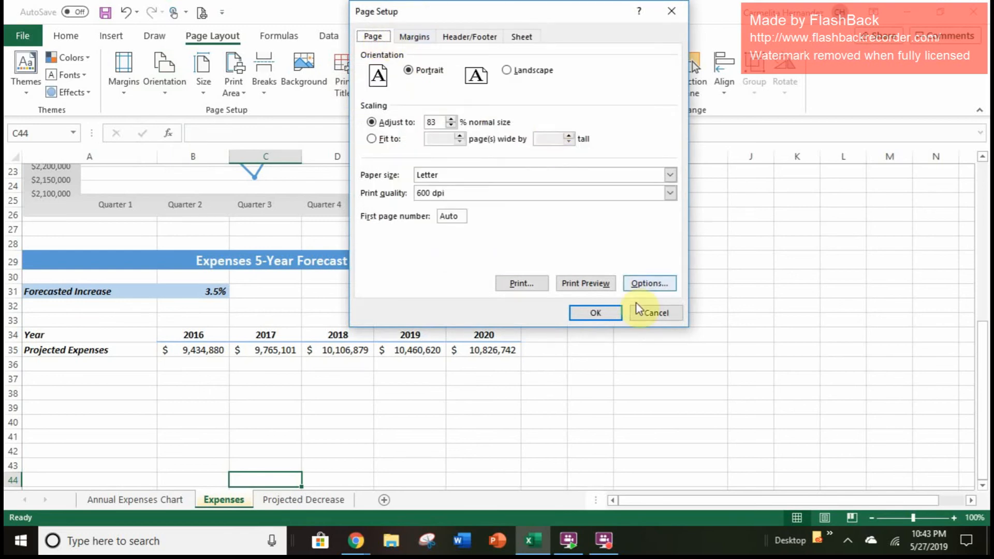
left_click(648, 312)
left_click(657, 317)
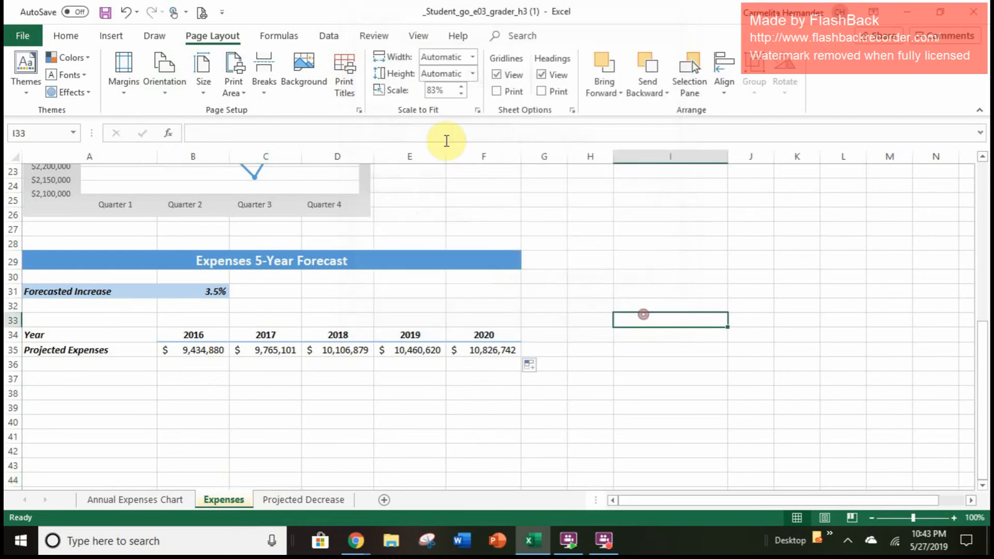
Set the Expenses sheet's page orientation to Landscape and show the sheet in print preview
left_click(359, 109)
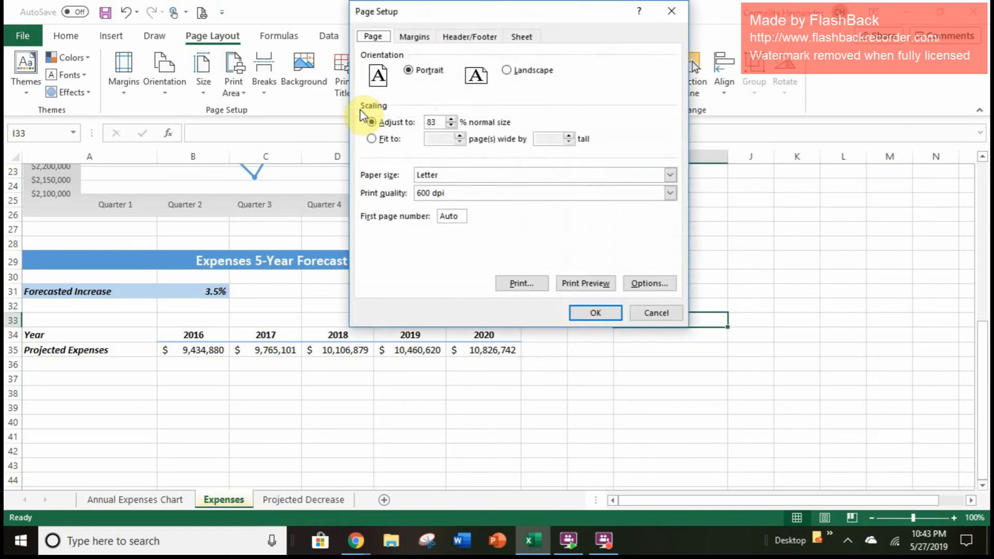
left_click(517, 75)
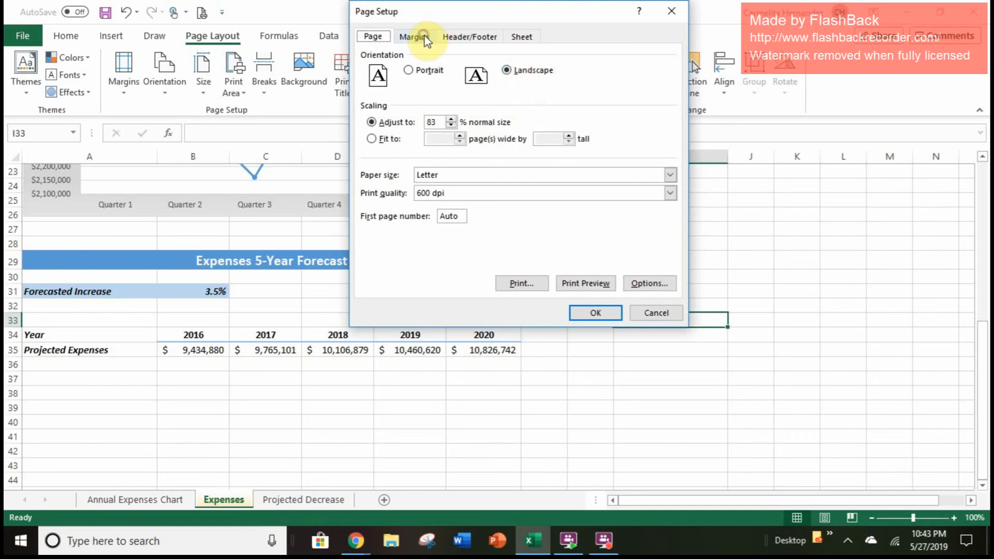
left_click(474, 35)
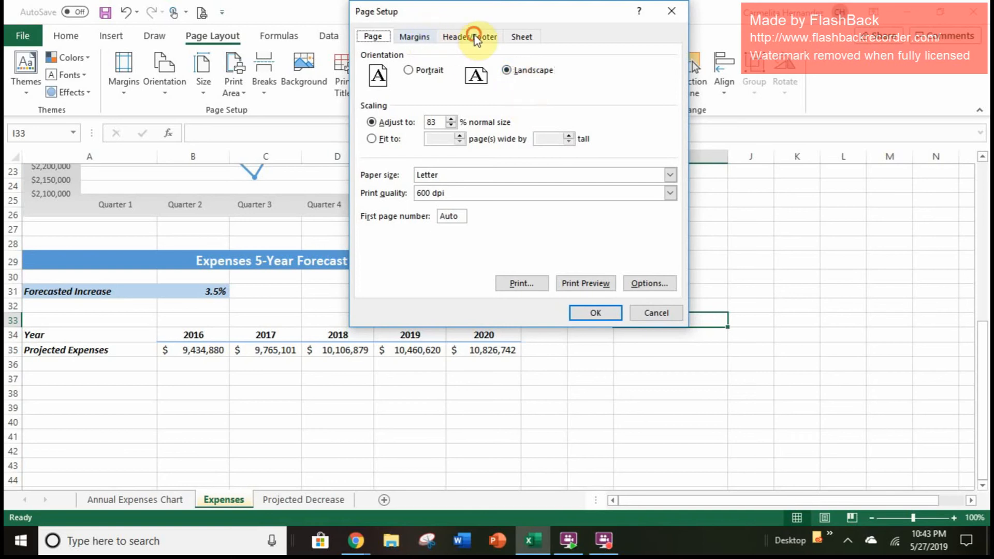
left_click(519, 37)
left_click(377, 37)
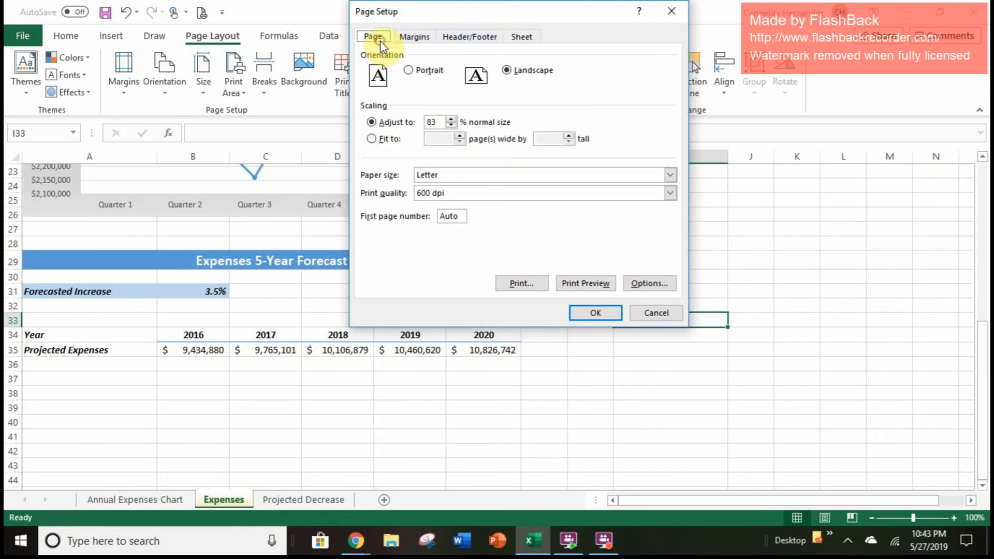
left_click(650, 284)
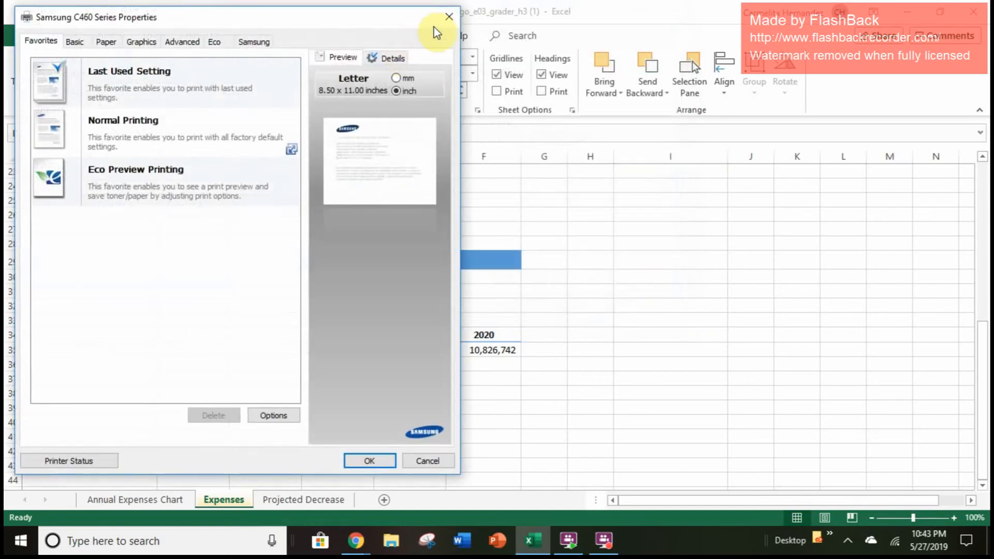
left_click(449, 17)
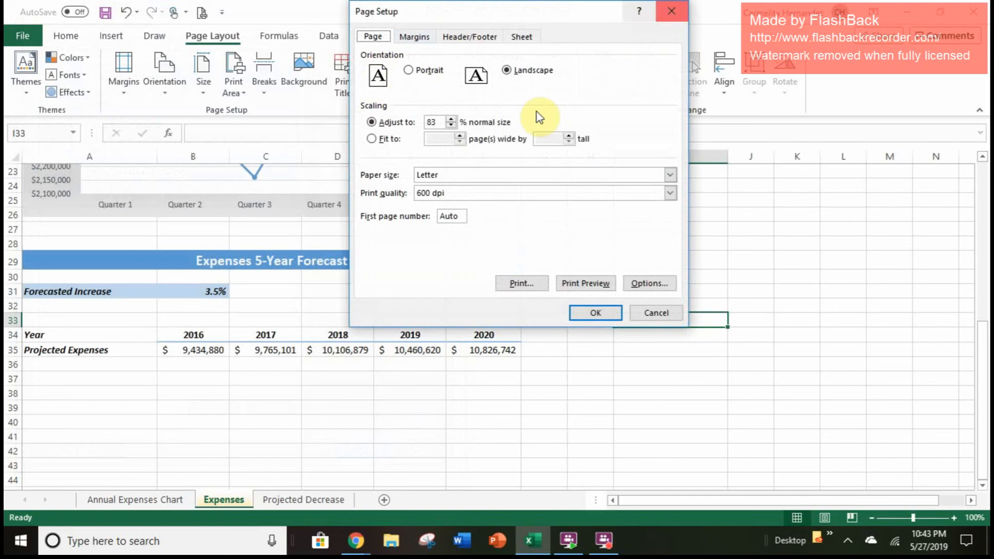
left_click(589, 283)
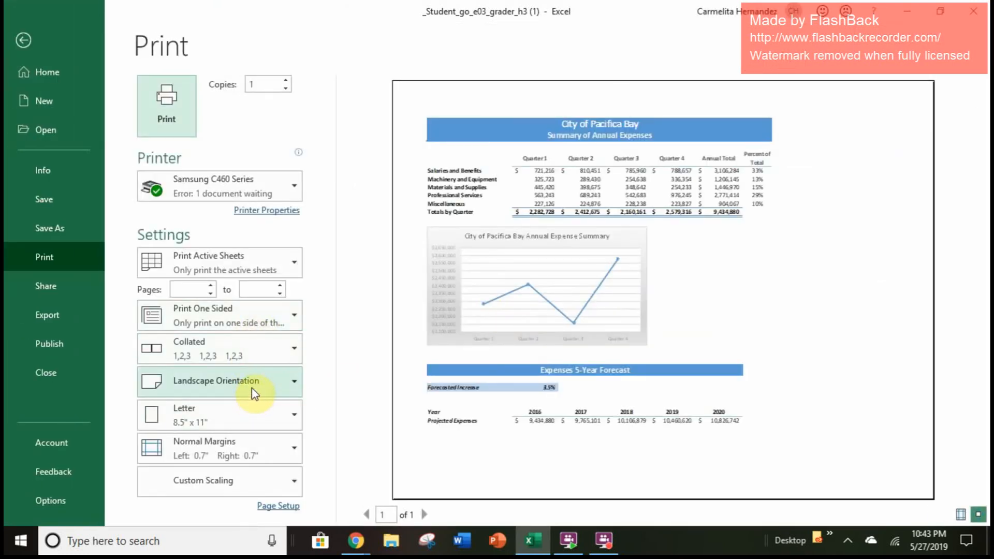
left_click(254, 392)
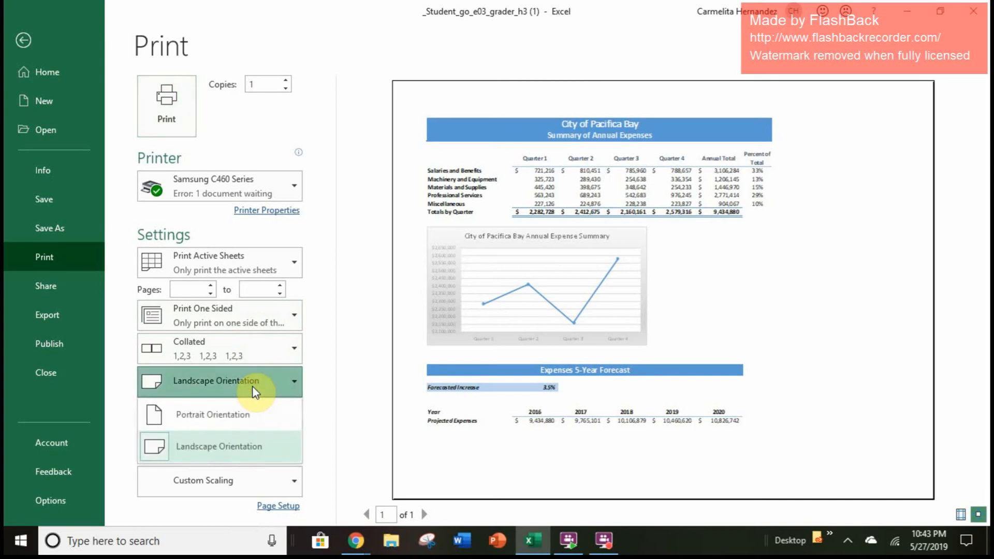
left_click(256, 452)
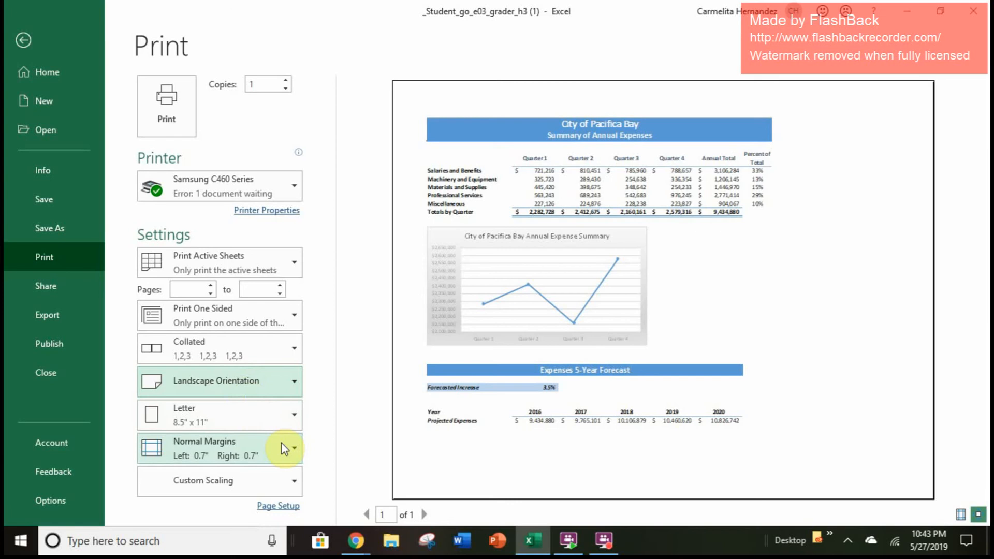
Center the Expenses sheet horizontally on the printed page through the custom scaling options' Page Setup
left_click(286, 481)
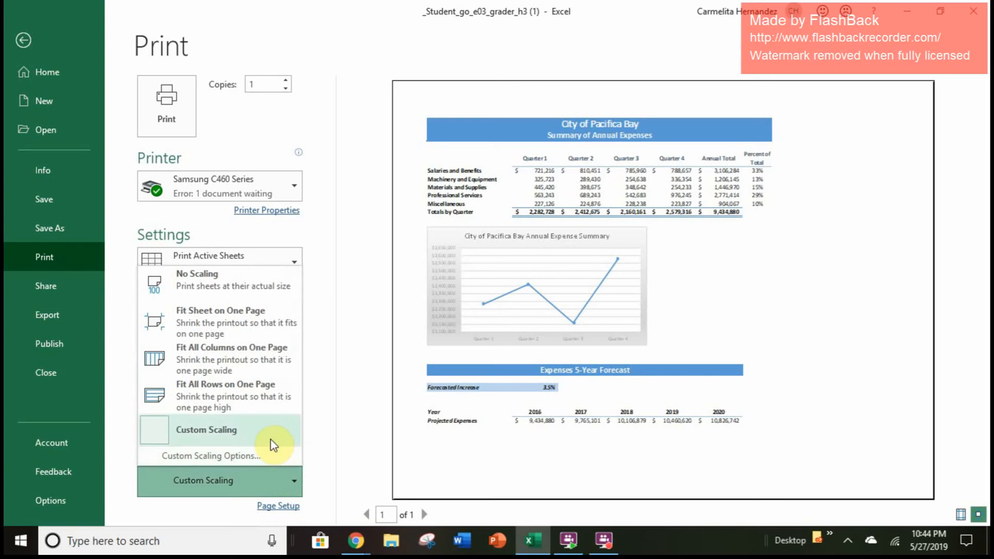
left_click(257, 455)
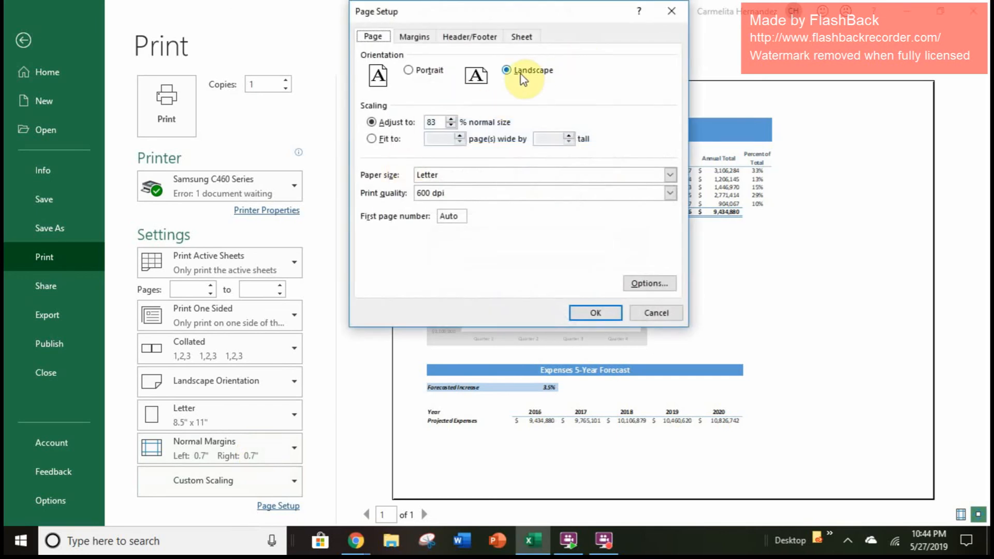
left_click(415, 39)
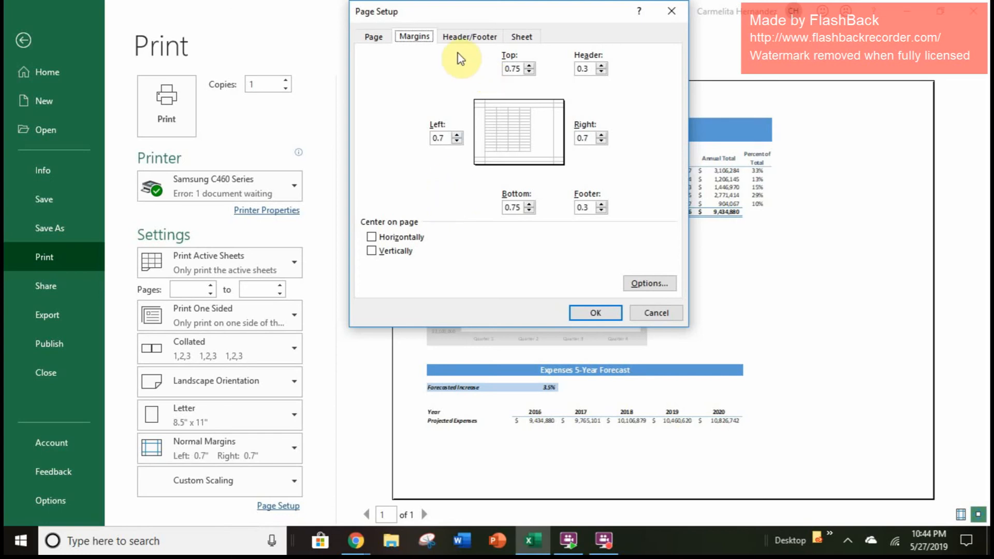
left_click(406, 239)
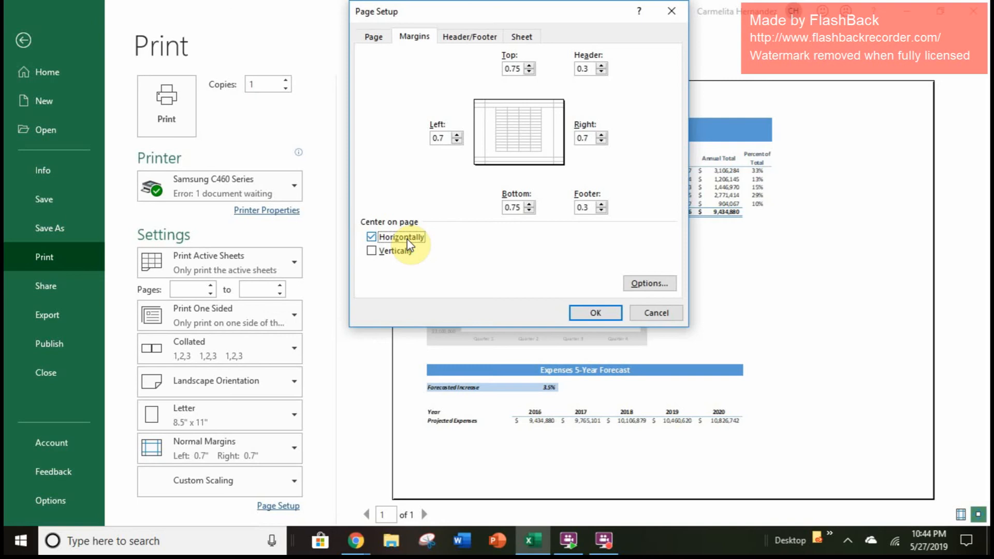
Add the file name to the left section of the Expenses sheet's custom footer and apply the page setup
left_click(475, 38)
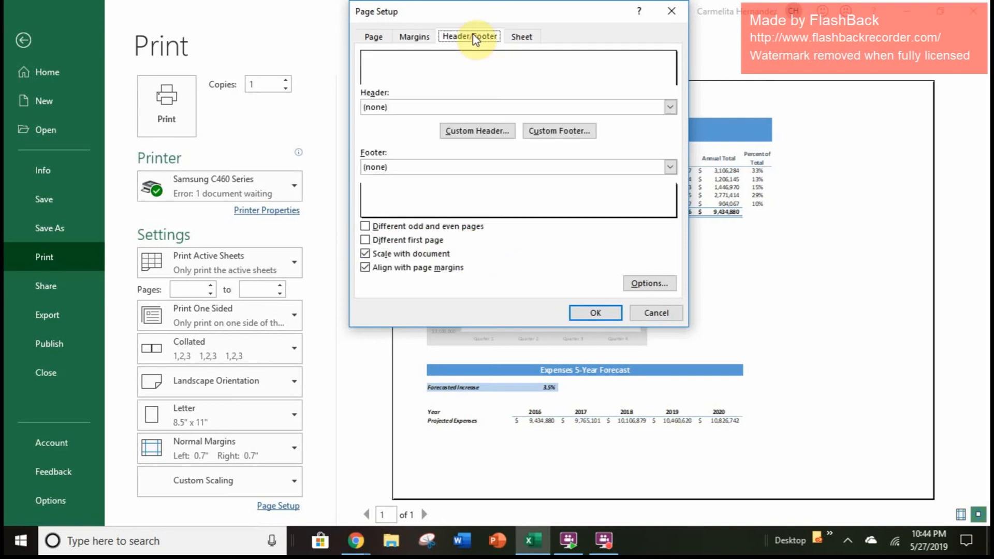
left_click(587, 132)
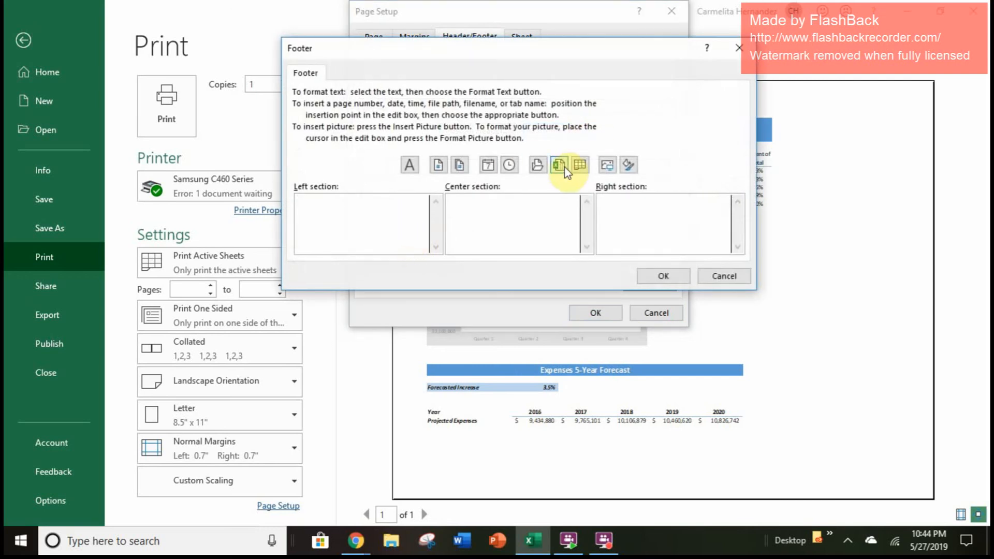
left_click(564, 168)
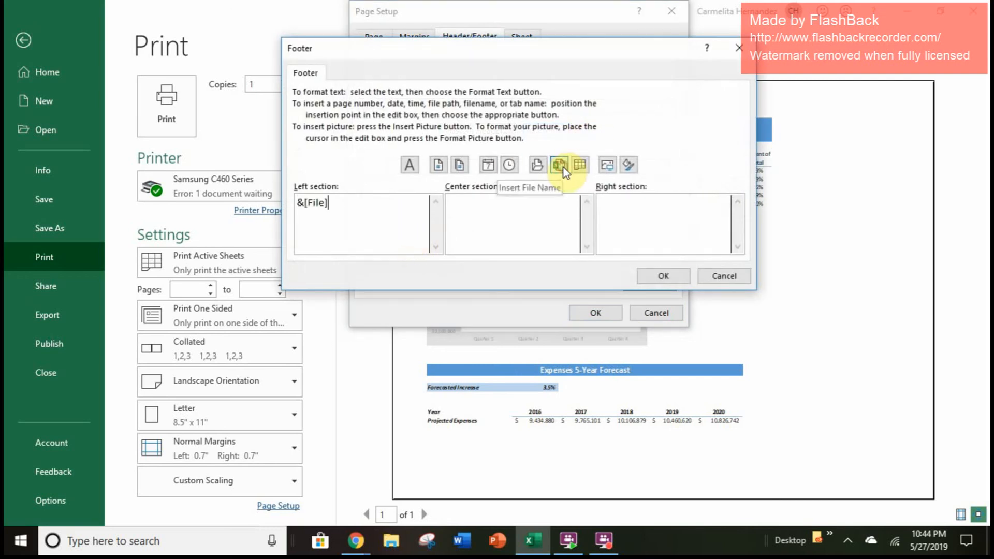
left_click(657, 277)
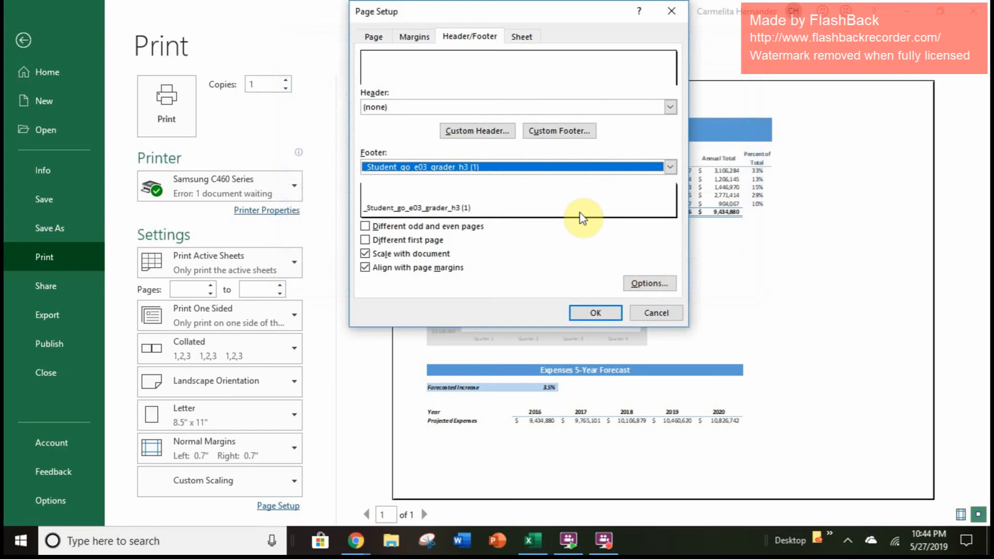
left_click(587, 313)
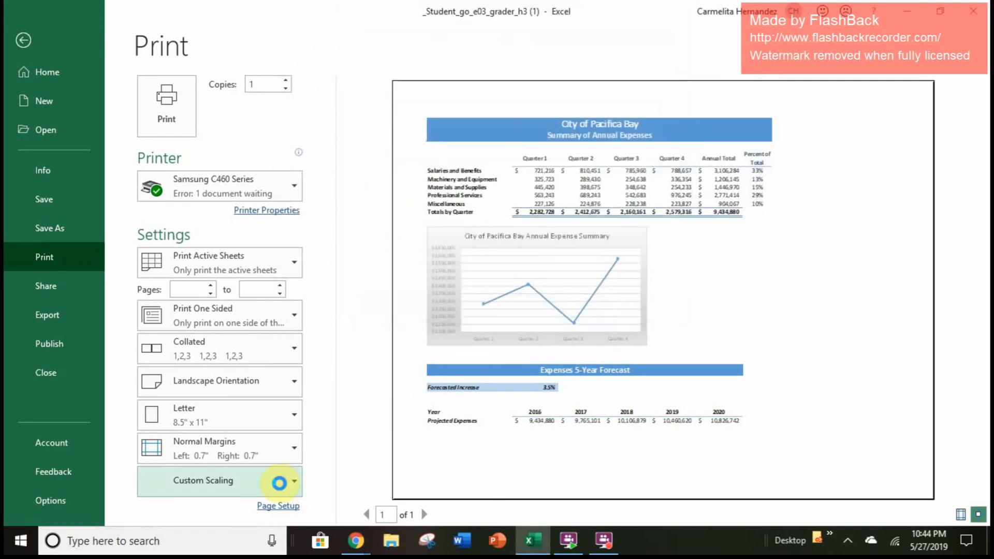
left_click(280, 484)
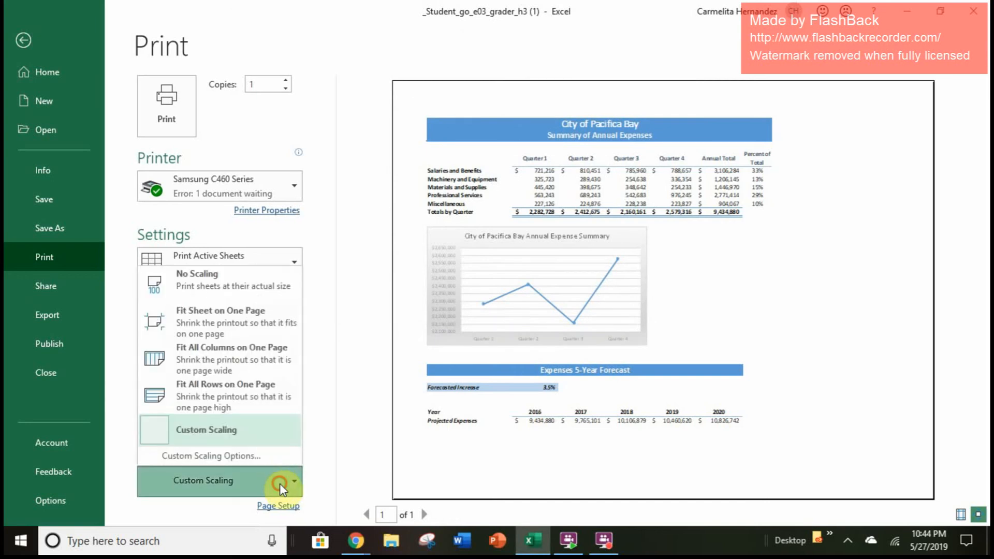
left_click(281, 484)
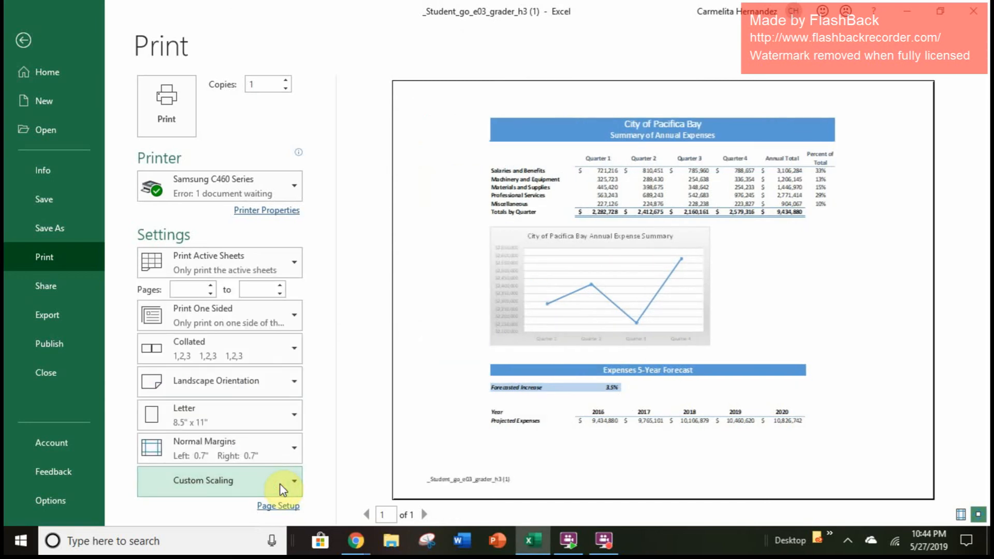
left_click(280, 485)
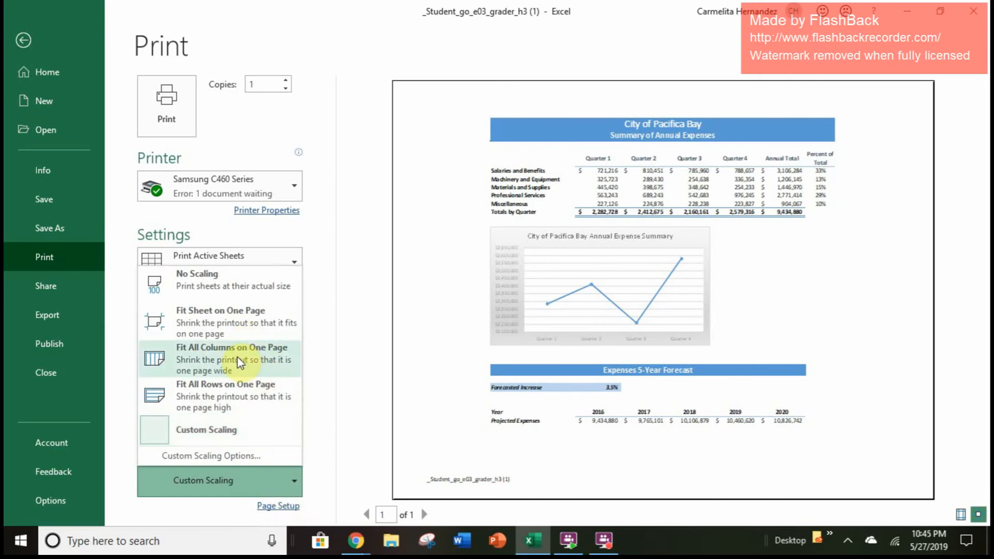
left_click(316, 380)
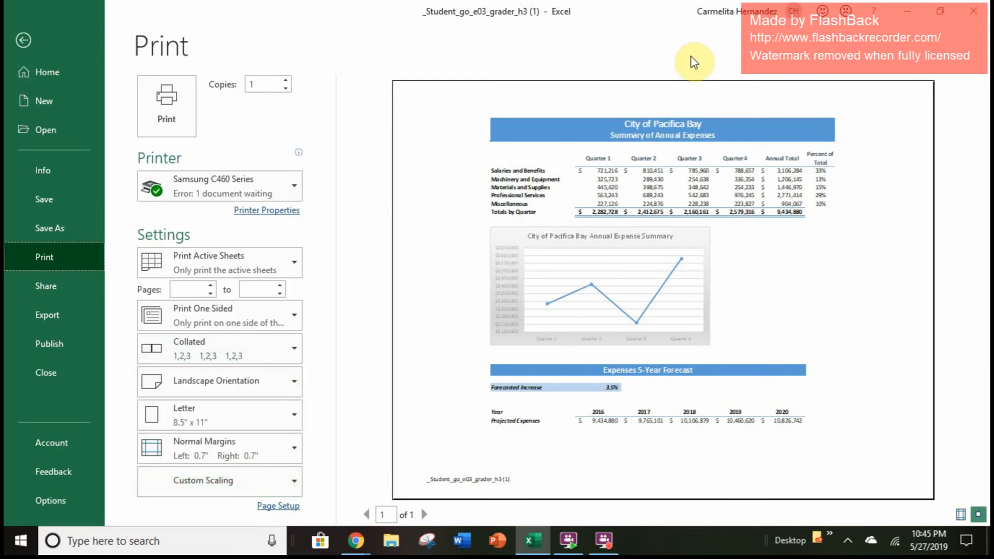
Return from print preview to the Expenses sheet and scale its printed height to 1 page
left_click(29, 49)
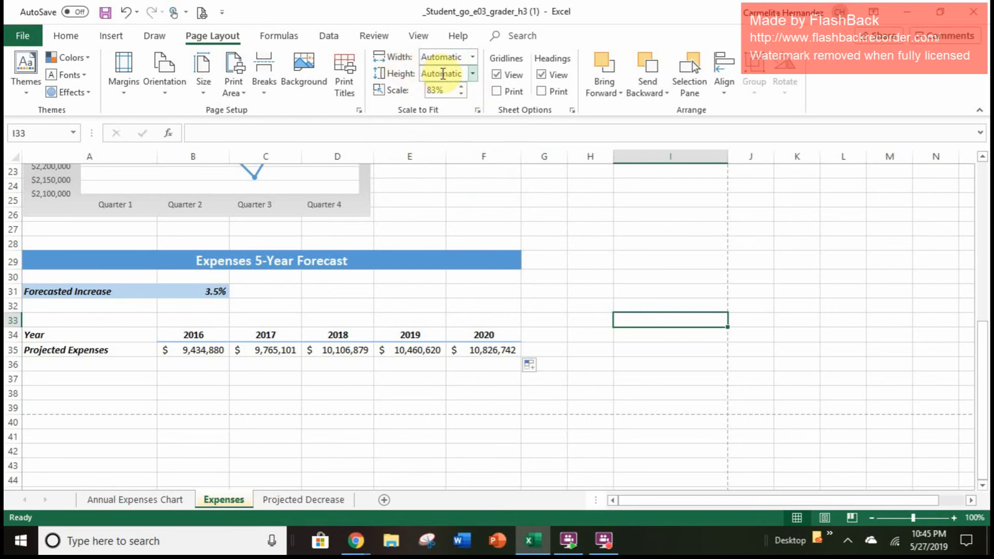
left_click(456, 73)
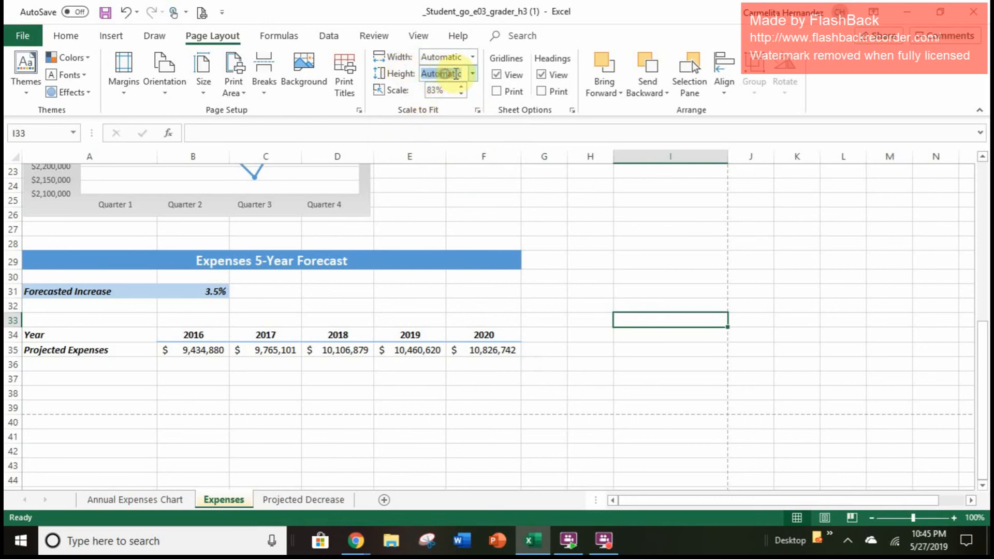
left_click(473, 74)
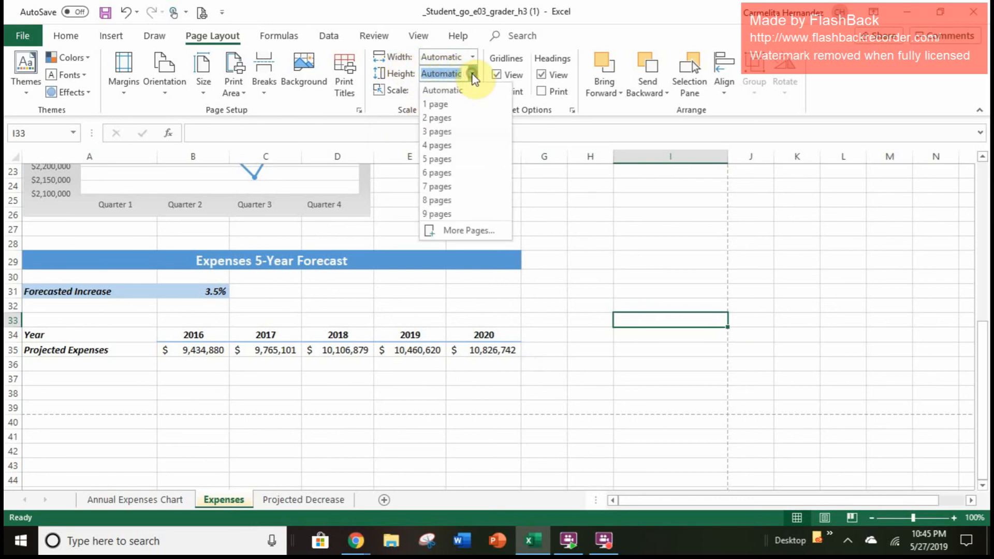
left_click(461, 105)
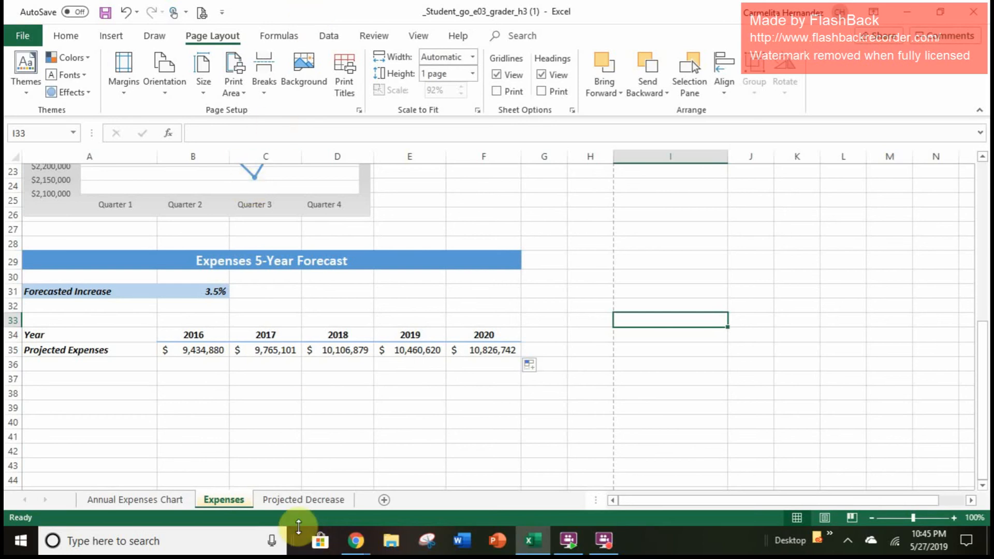
On the Projected Decrease sheet, enter =B5/$B$10 in C5 as the Salaries and Benefits percent of total
left_click(296, 500)
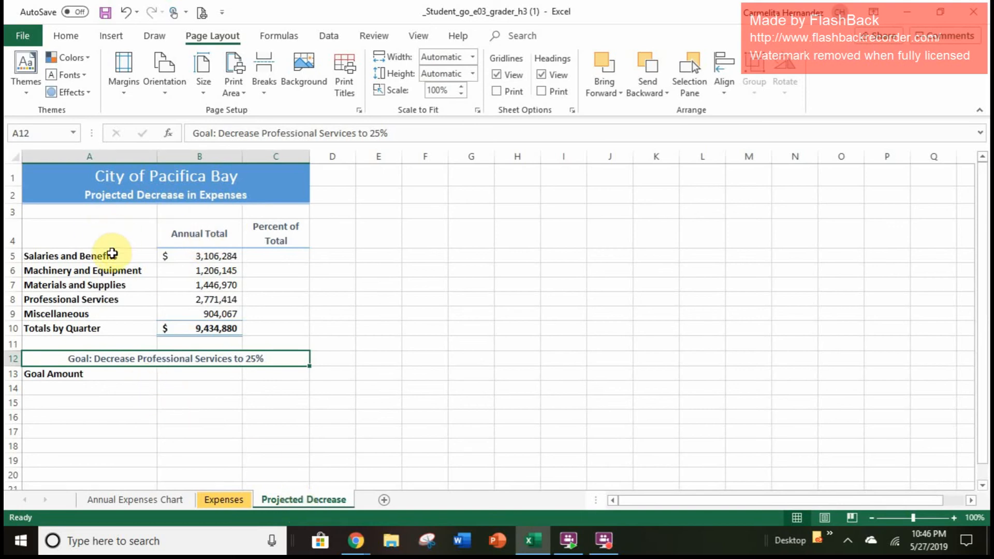
left_click(257, 261)
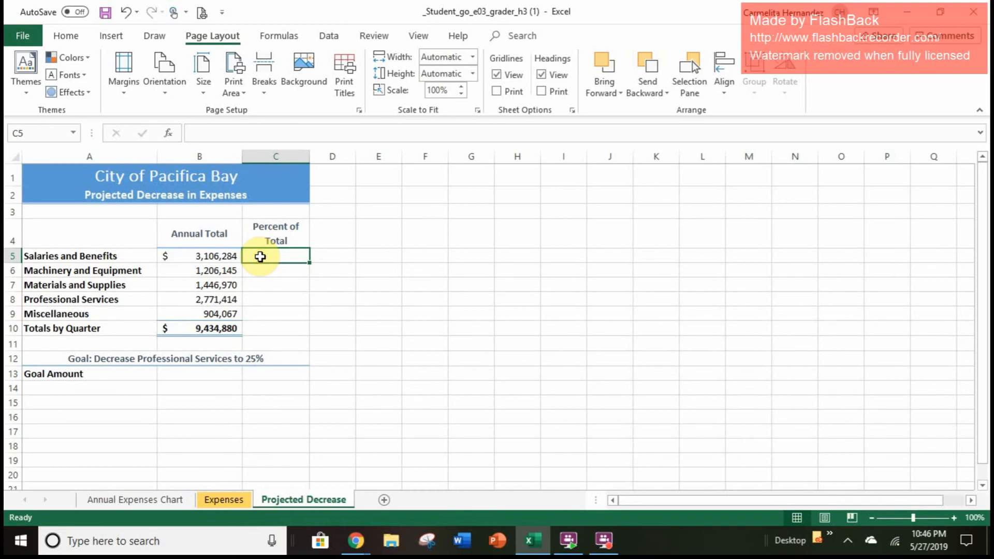
type("=")
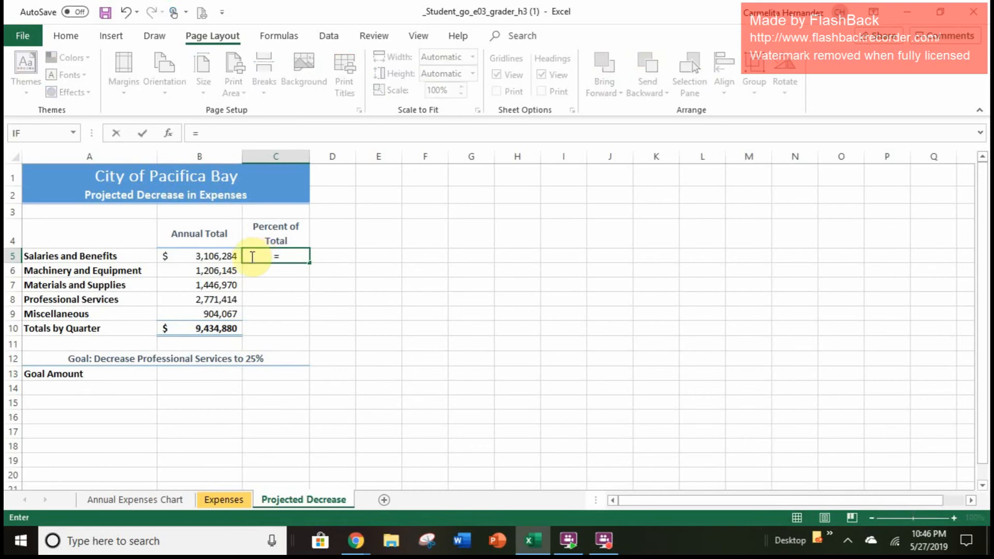
left_click(226, 257)
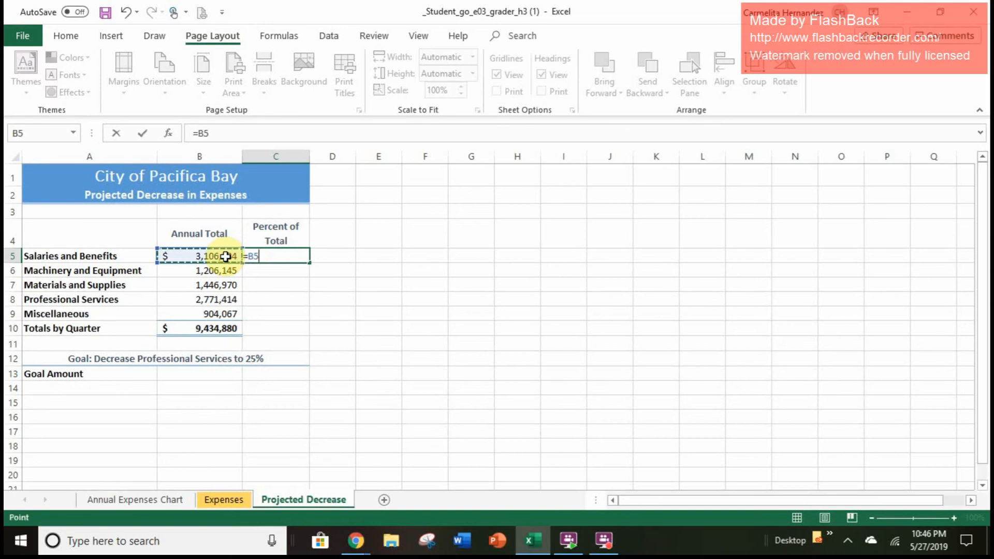
type("/")
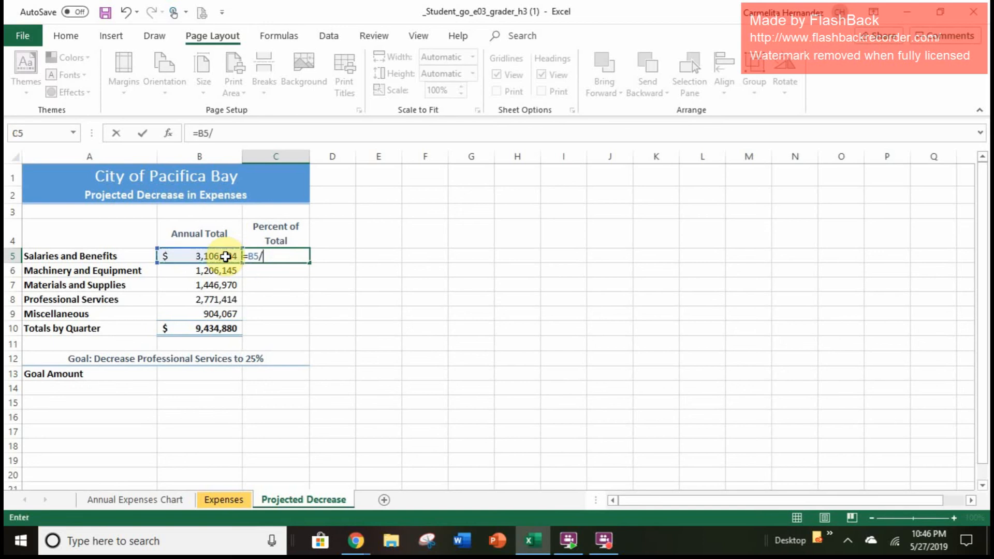
left_click(229, 335)
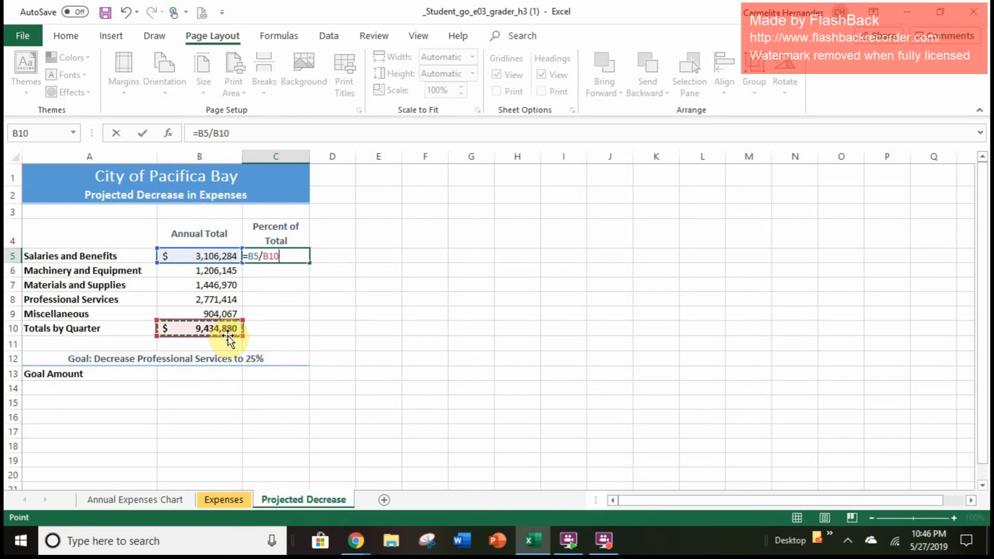
key("F4")
key("Return")
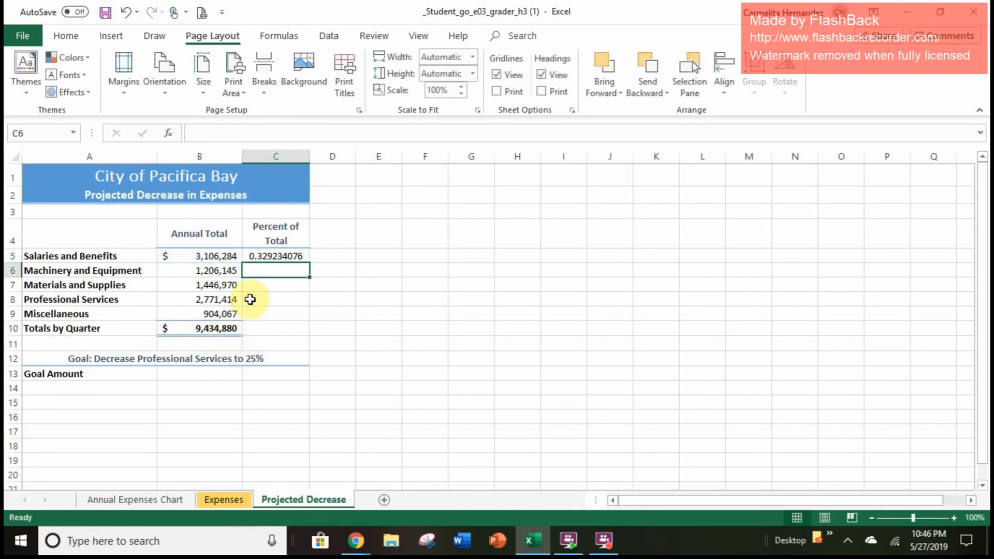
Fill the percent-of-total formula from C5 down to C9 and format the range as Percent Style
left_click(260, 256)
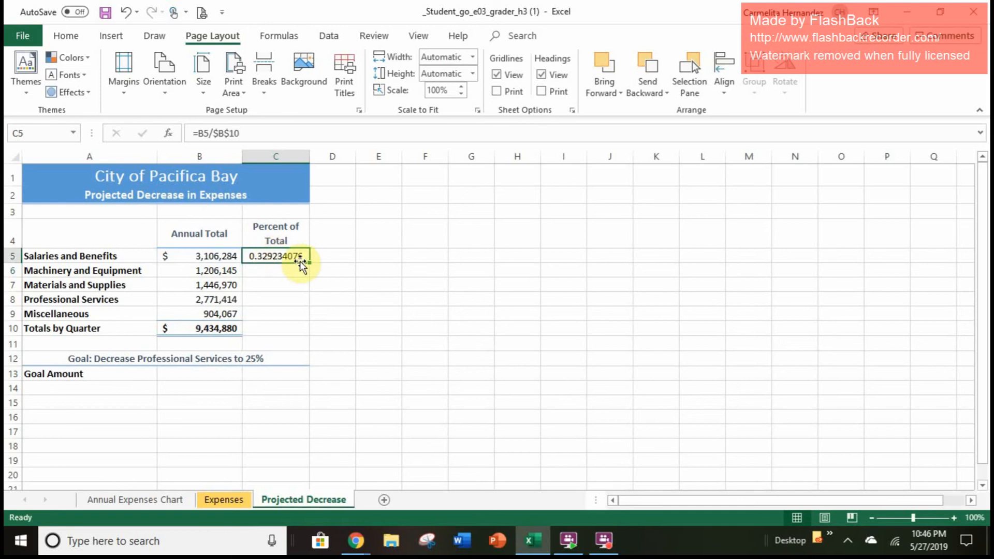
left_click_drag(303, 262, 300, 317)
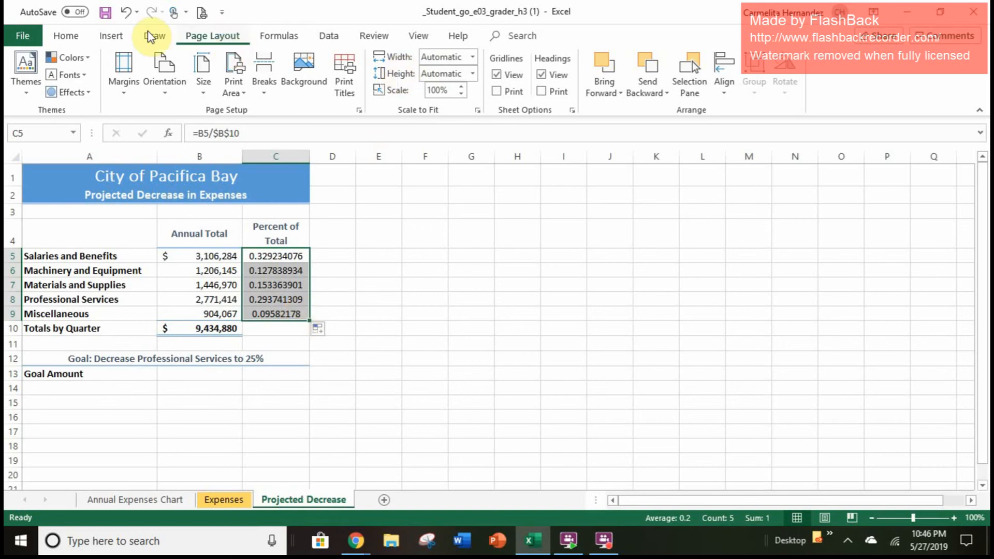
left_click(111, 37)
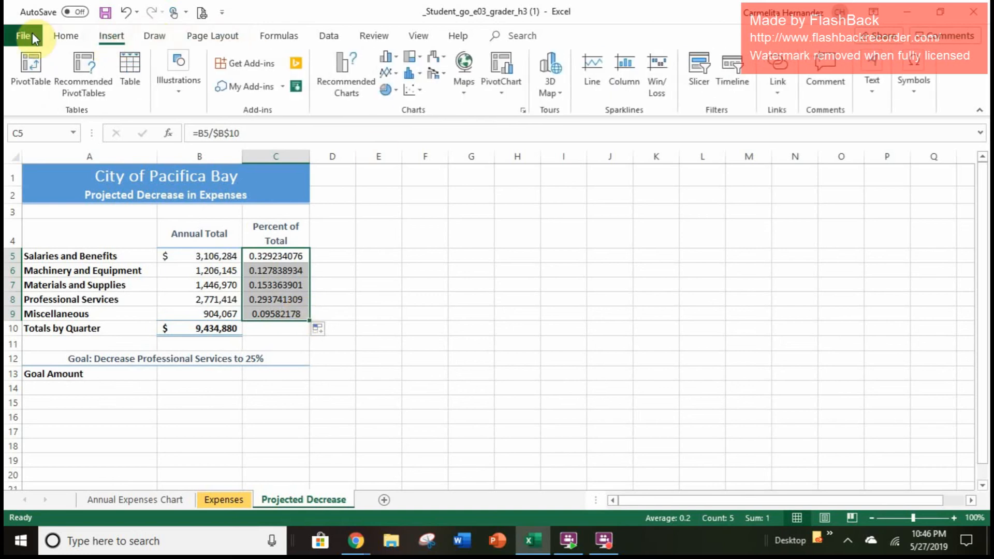
left_click(63, 39)
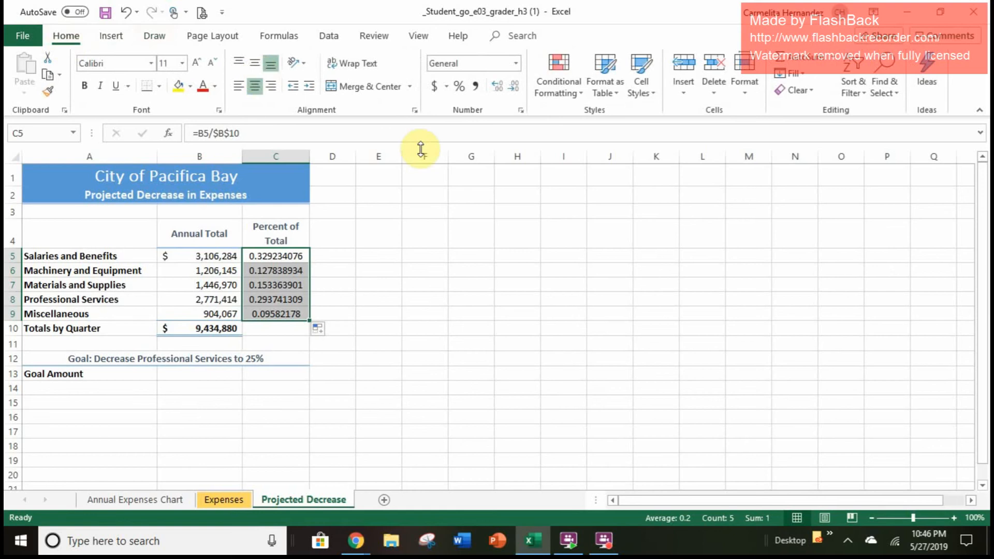
left_click(460, 86)
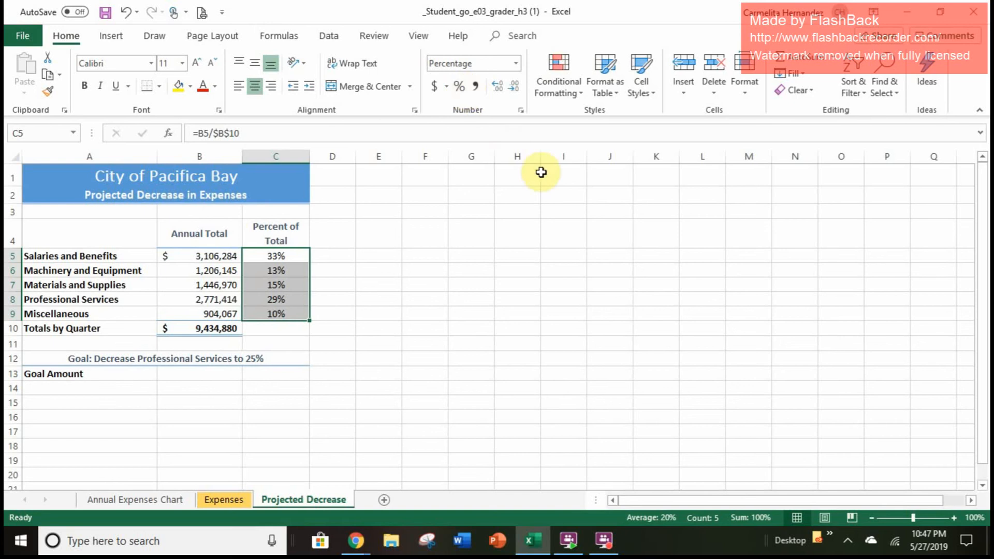
double_click(541, 240)
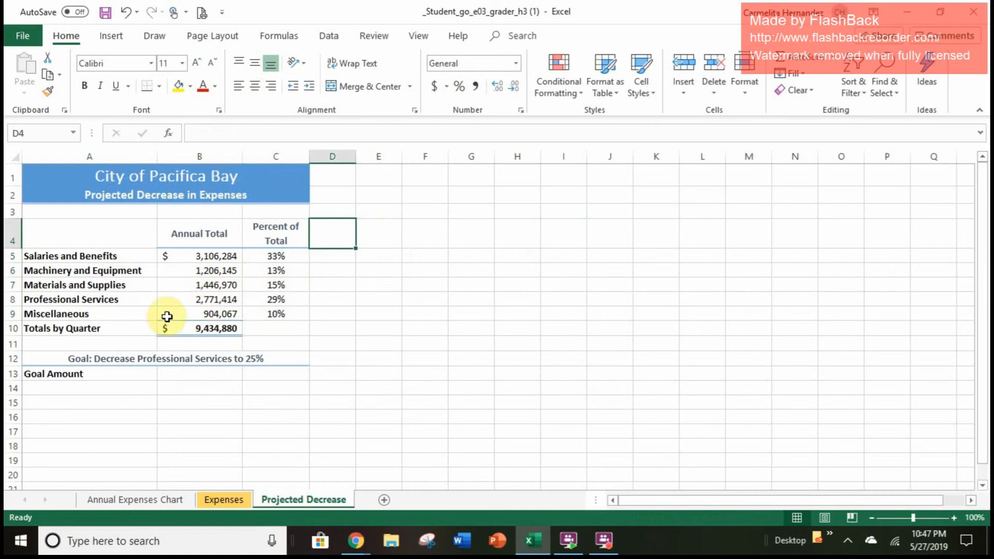
Copy the Professional Services annual total in B8 and paste it into Goal Amount cell B13 as values and number formatting
left_click(206, 298)
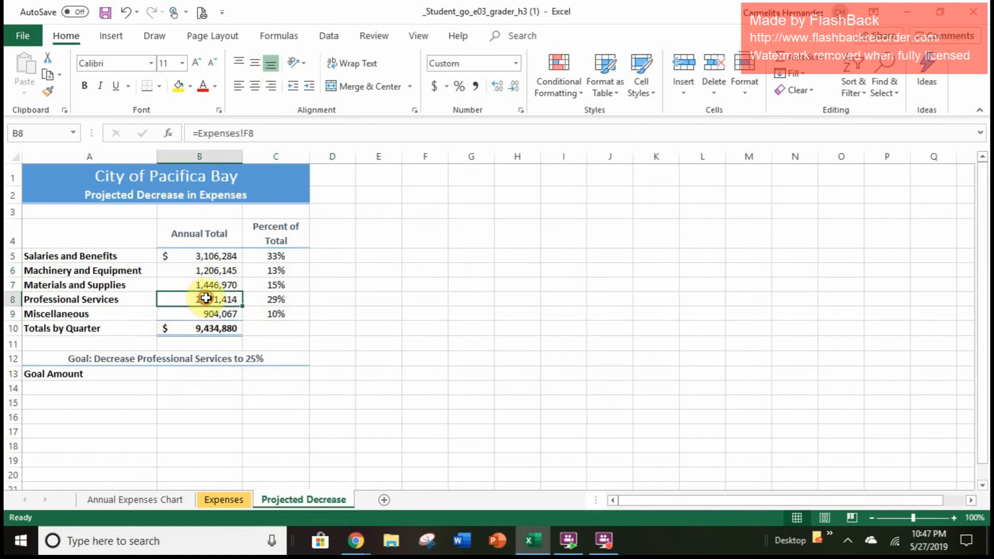
right_click(206, 299)
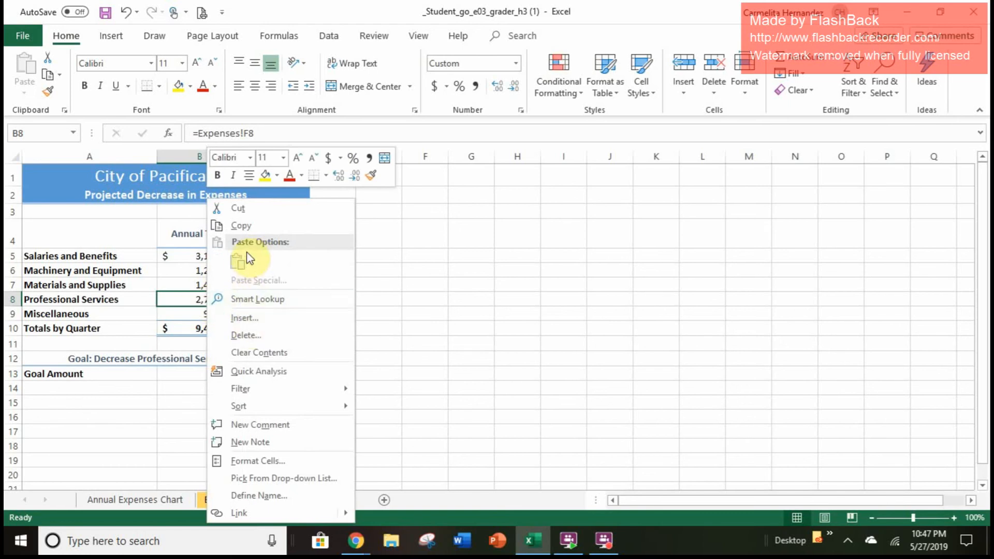
left_click(247, 226)
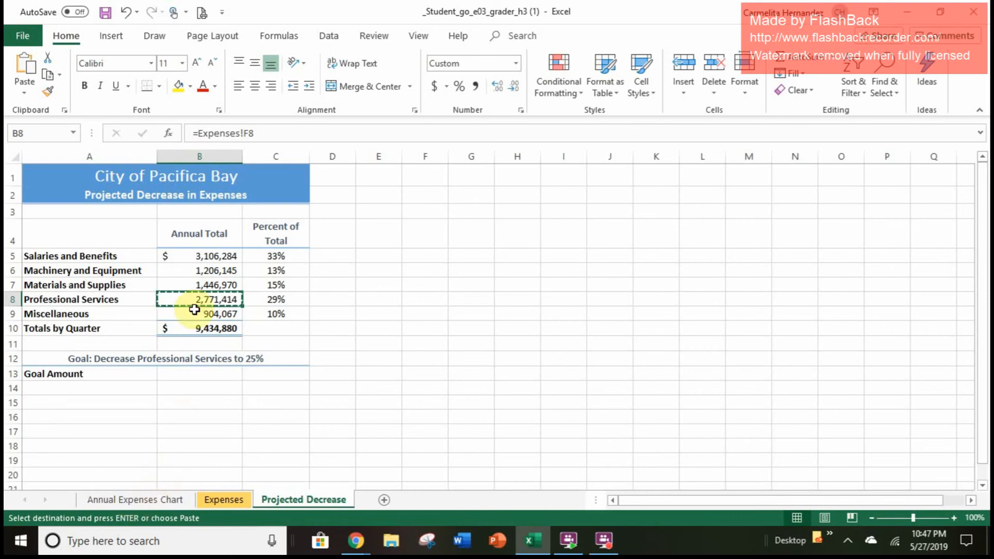
left_click(178, 374)
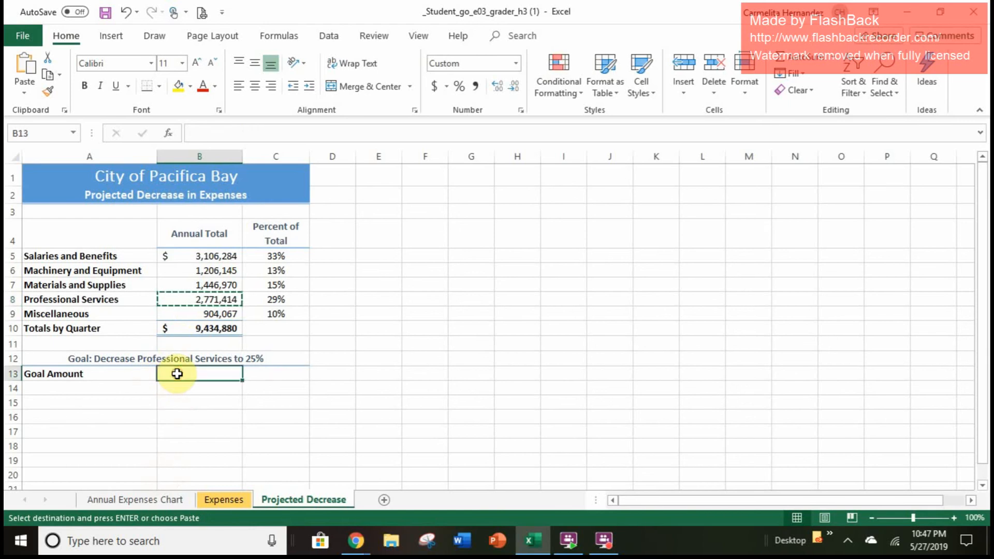
right_click(178, 375)
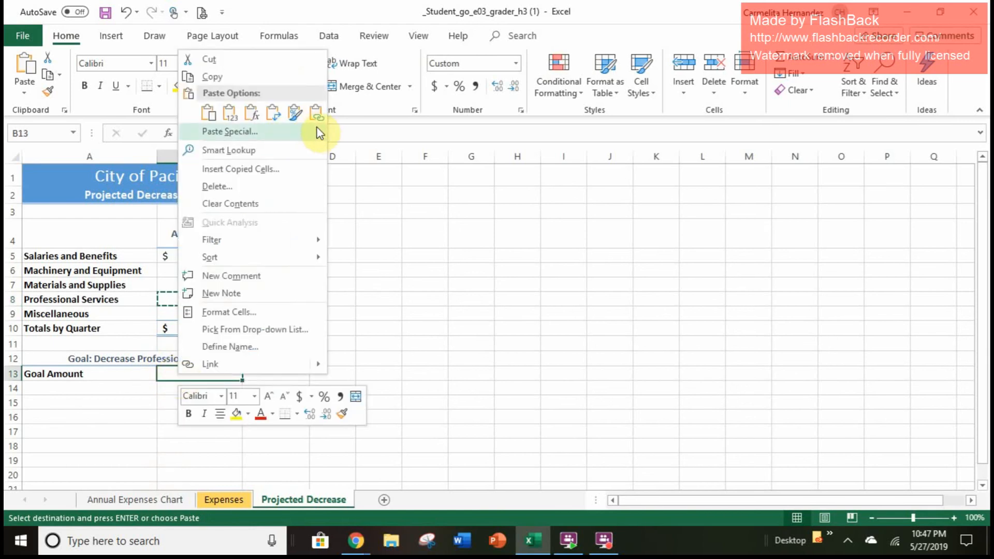
mouse_move(323, 136)
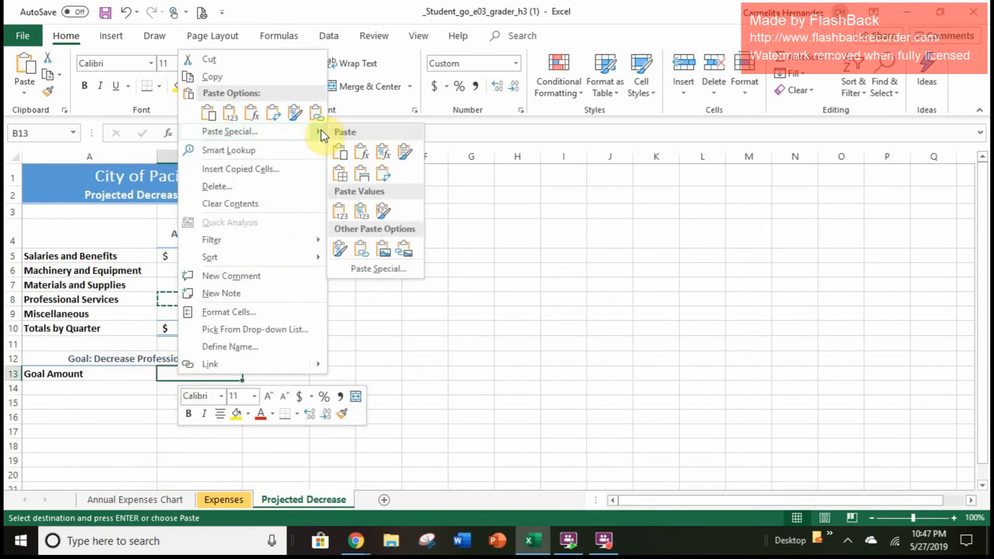
left_click(358, 212)
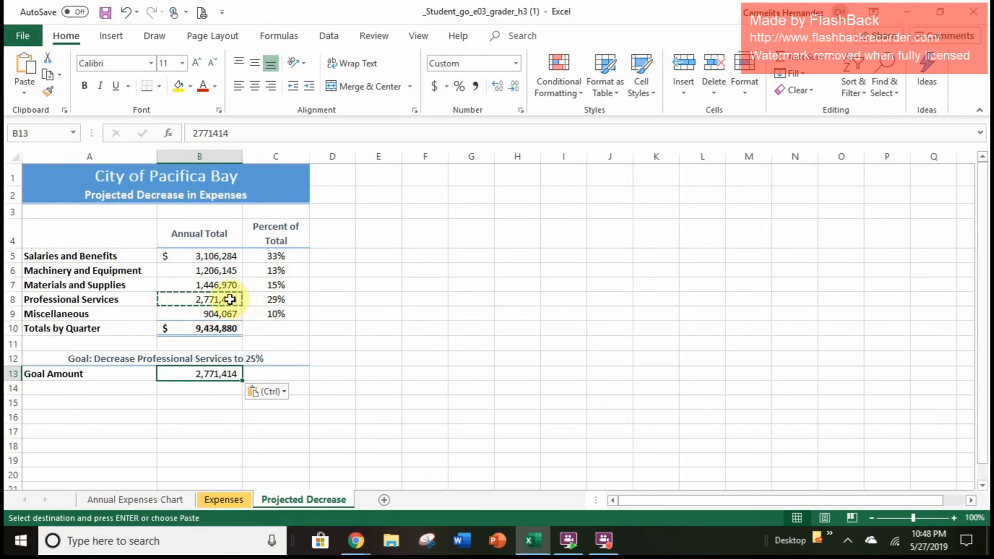
double_click(558, 285)
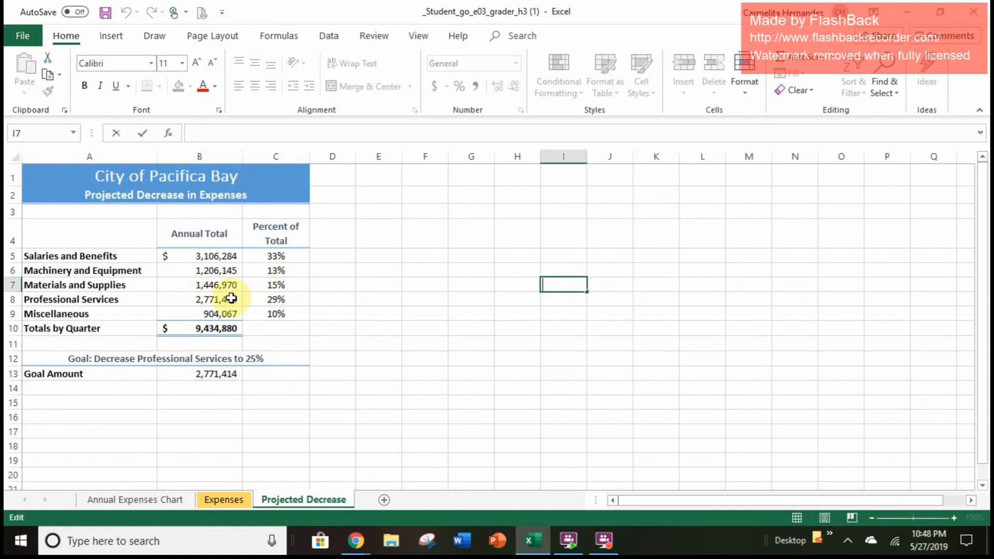
Copy the Professional Services percent-of-total formula from C8 and paste it into C13 of the Goal Amount row
double_click(279, 299)
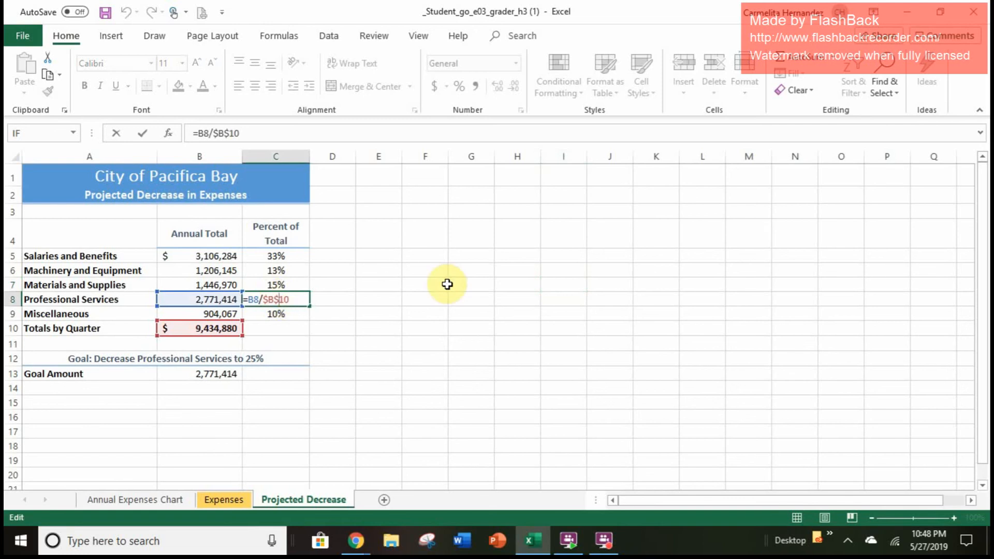
left_click(462, 286)
left_click(298, 297)
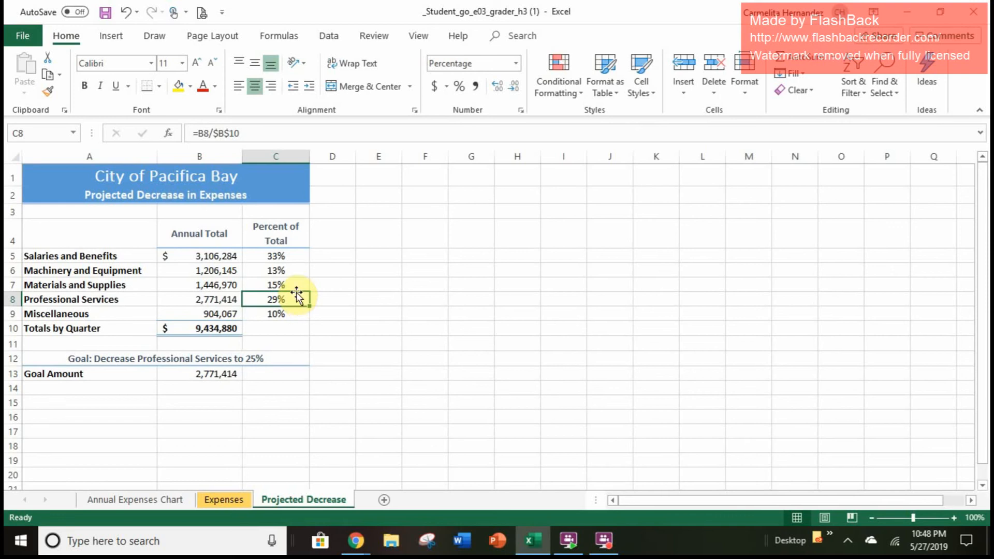
right_click(295, 299)
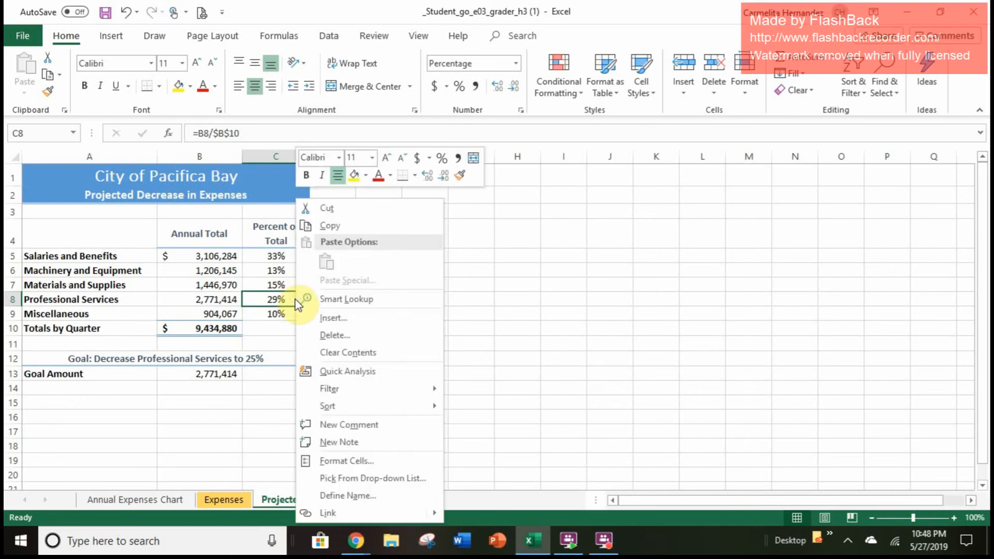
left_click(331, 227)
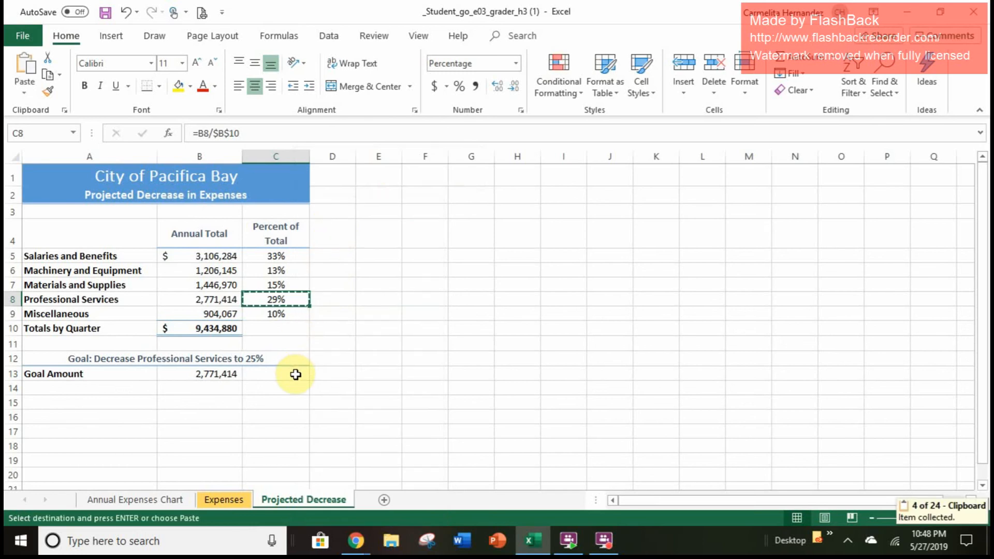
left_click(296, 374)
right_click(296, 376)
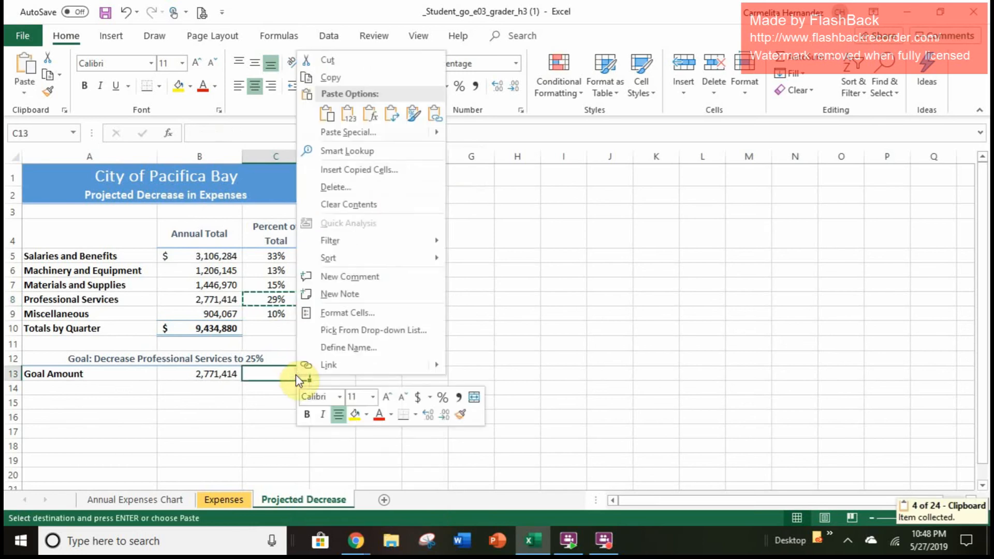
left_click(329, 115)
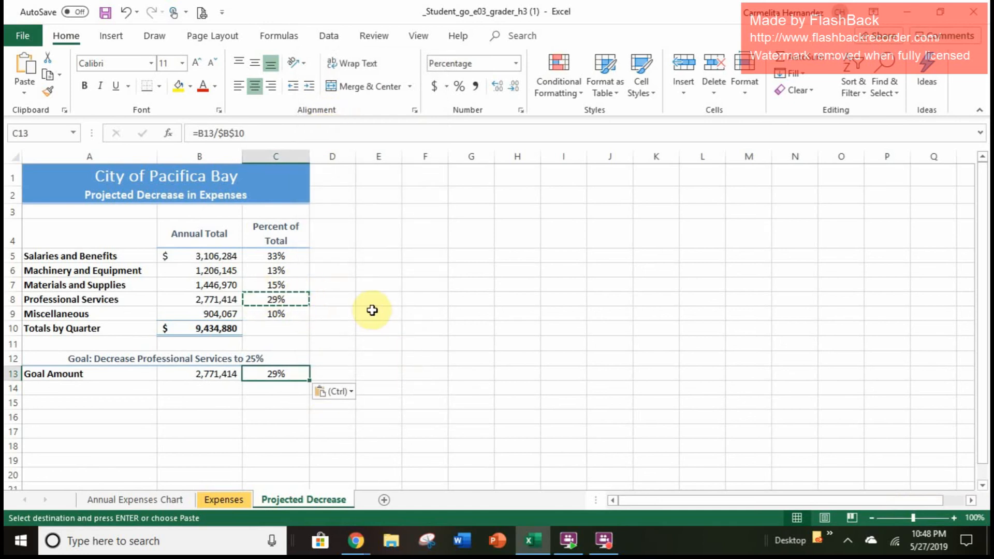
double_click(502, 239)
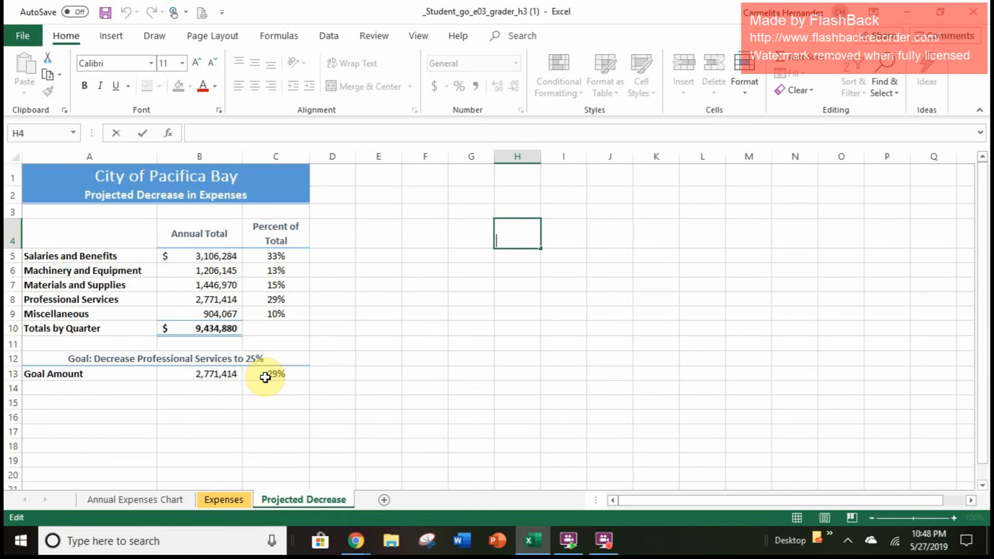
Run Goal Seek to set C13 to 25% by changing the Goal Amount in B13, and accept the solution
left_click(286, 376)
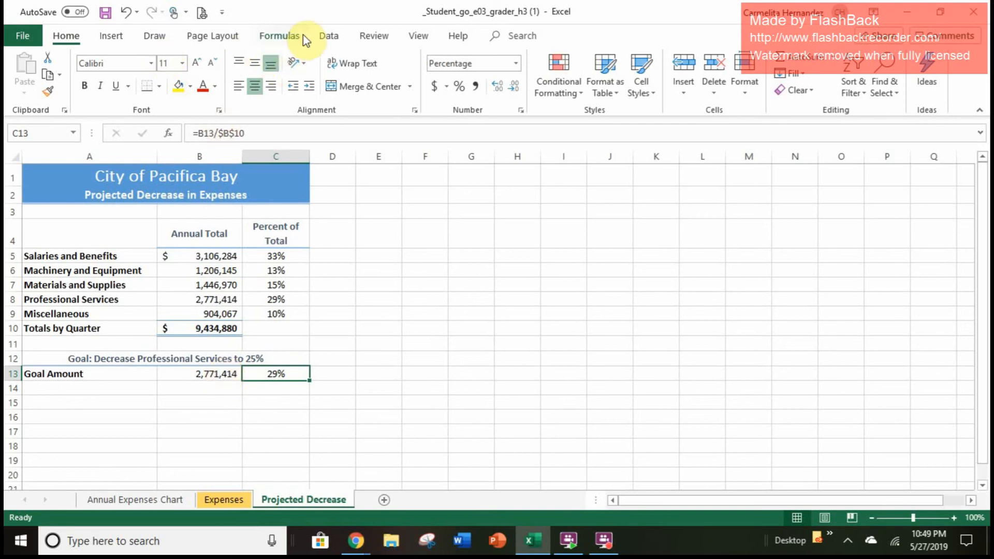
left_click(330, 37)
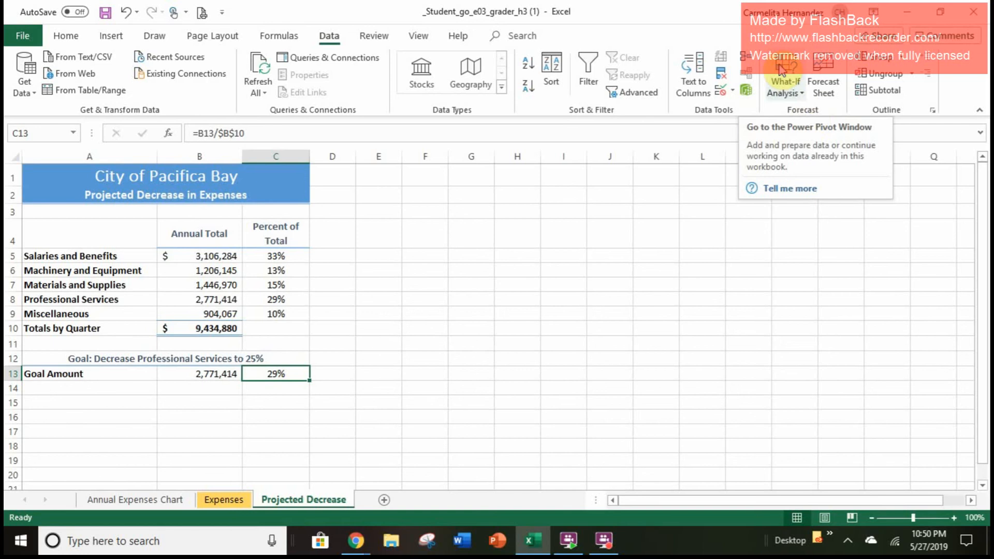
left_click(797, 94)
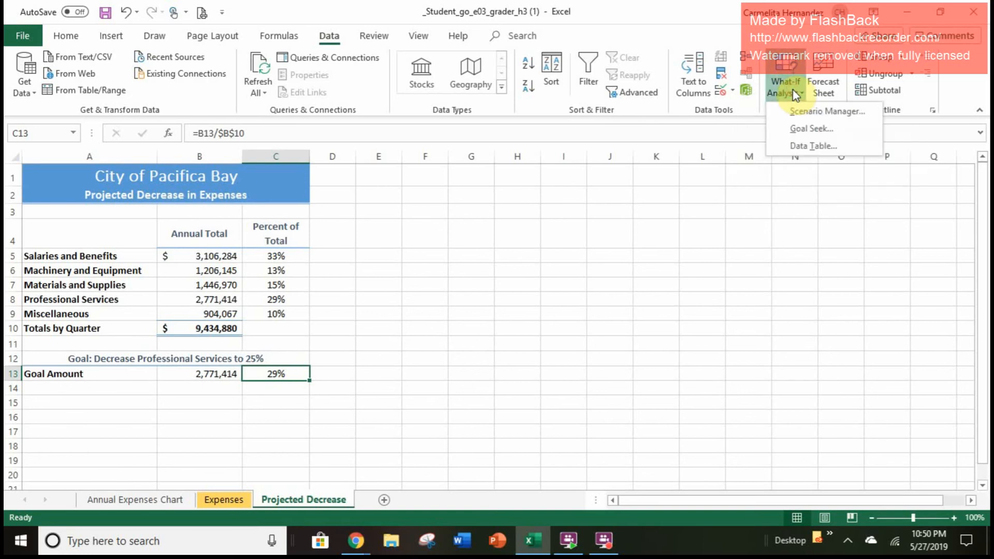
left_click(811, 129)
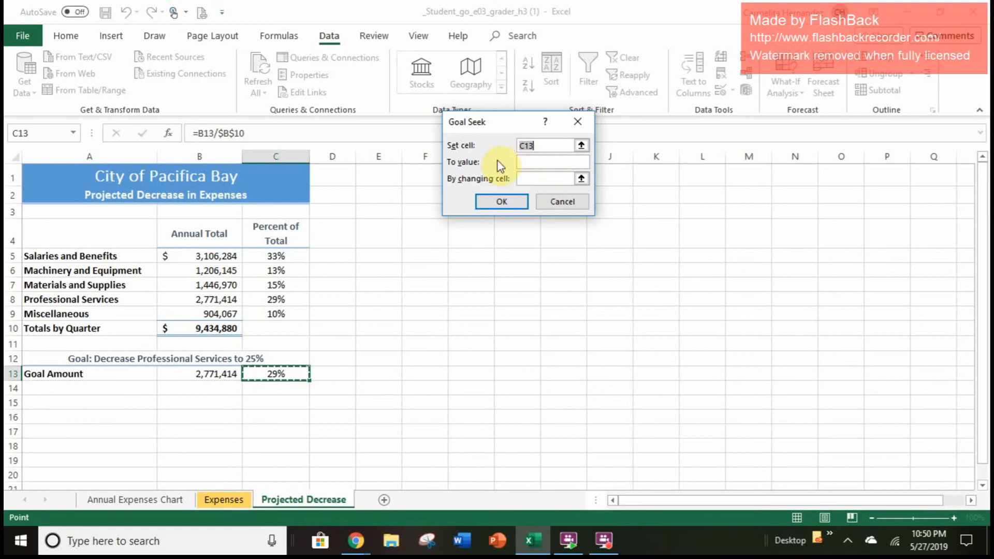
left_click(535, 162)
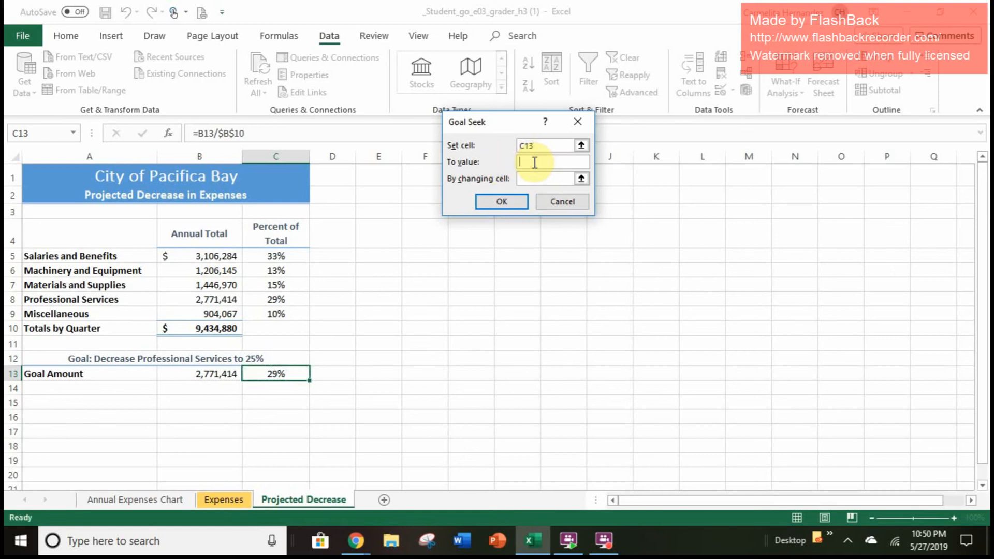
type("25%")
left_click(530, 179)
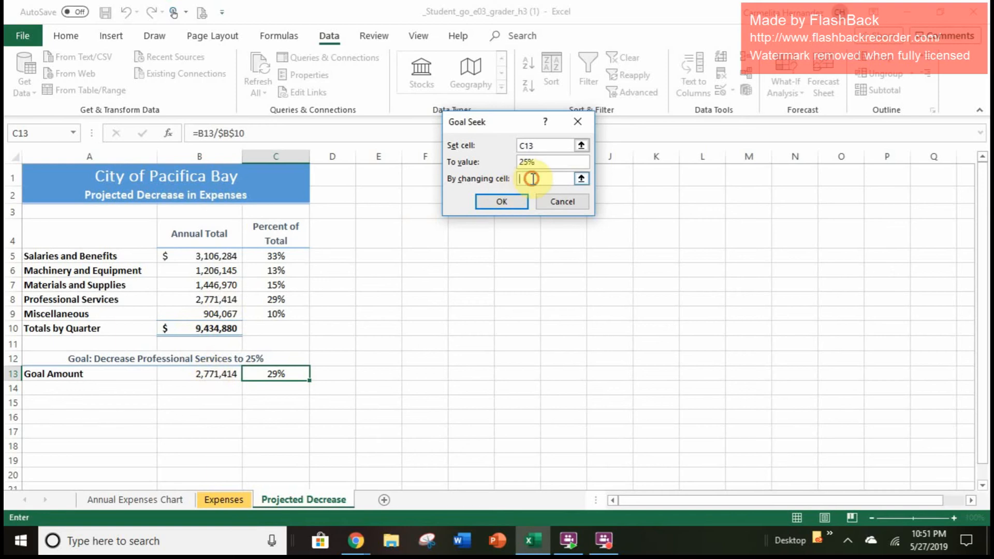
left_click(227, 377)
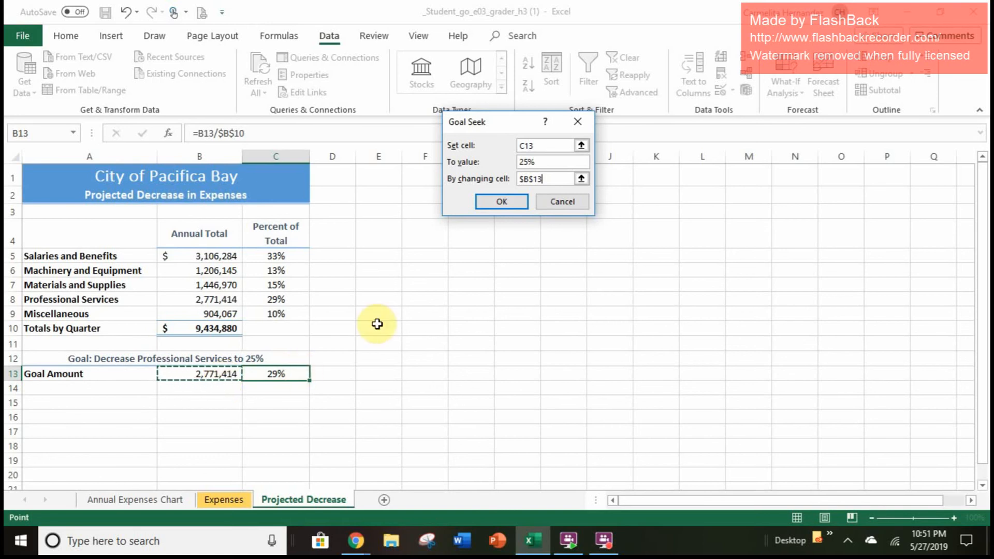
left_click(501, 201)
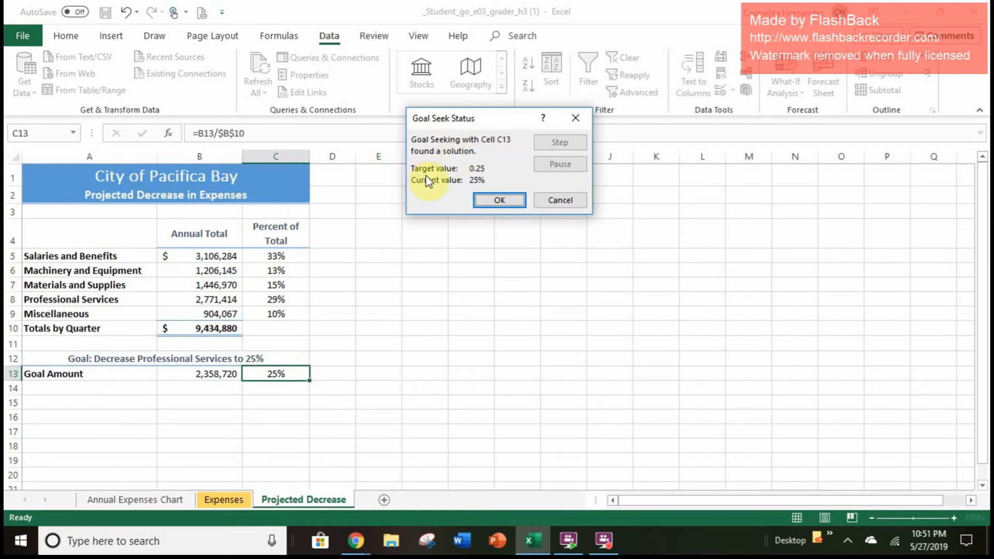
left_click(498, 201)
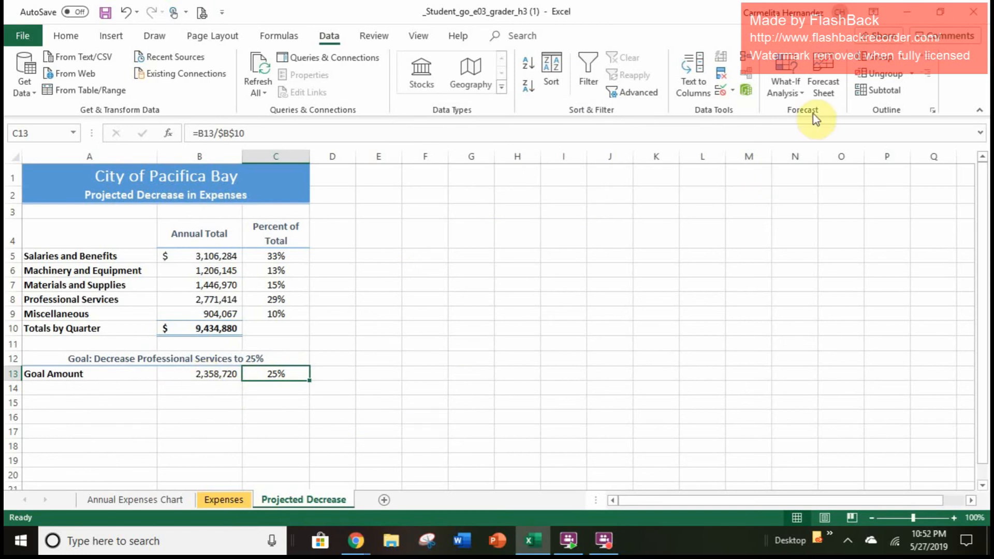
left_click(802, 95)
left_click(809, 130)
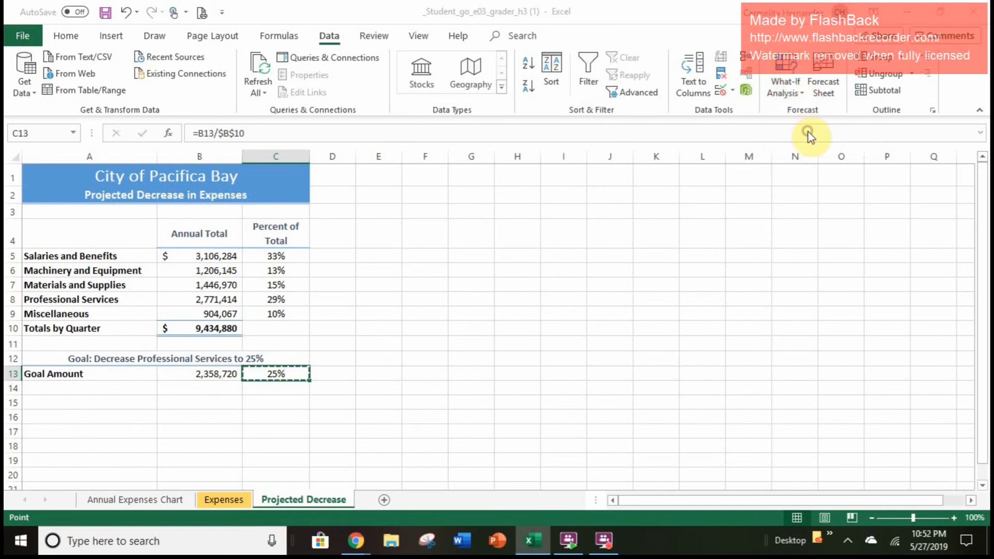
left_click(511, 158)
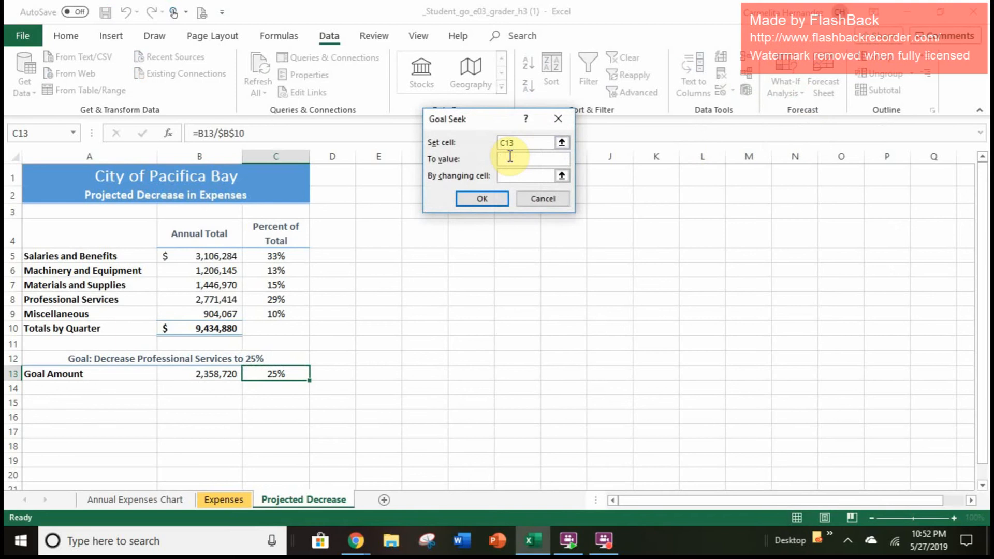
type("25%")
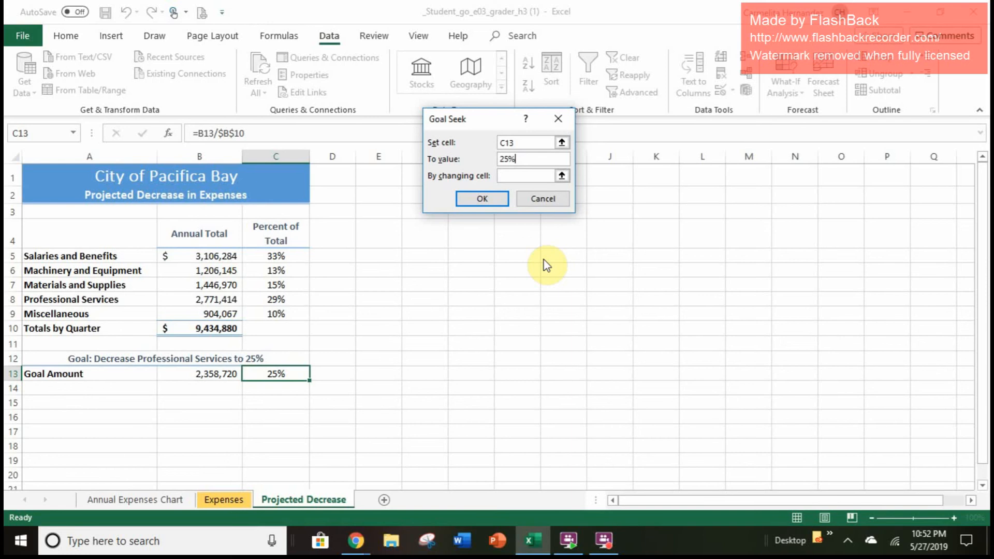
left_click(543, 199)
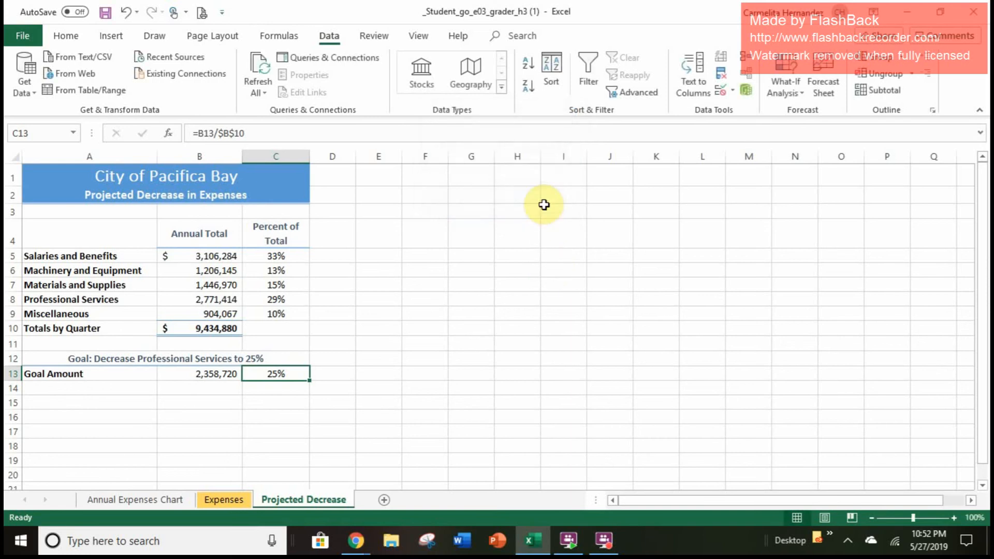
Undo the Goal Seek result while keeping the pasted percent formula in C13
left_click(124, 18)
left_click(125, 18)
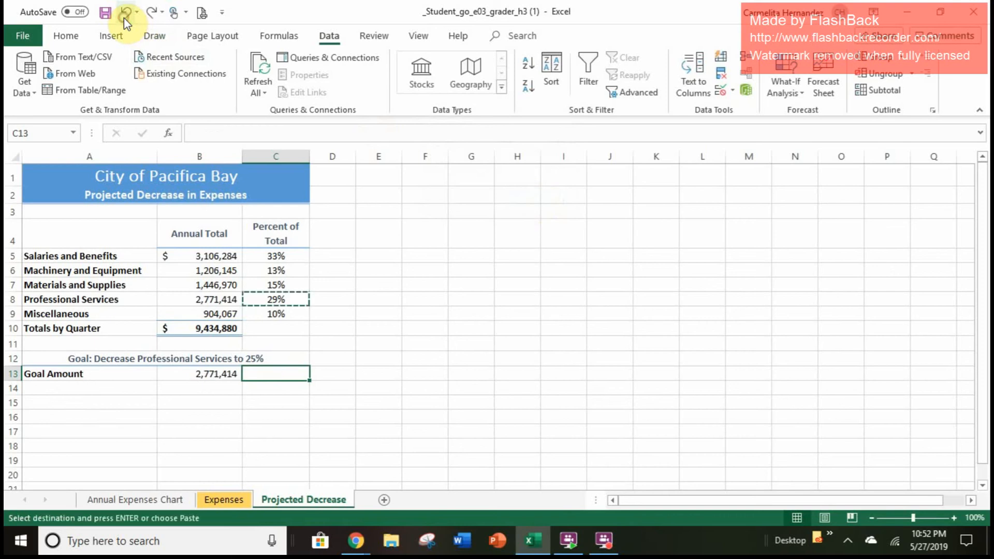
left_click(152, 16)
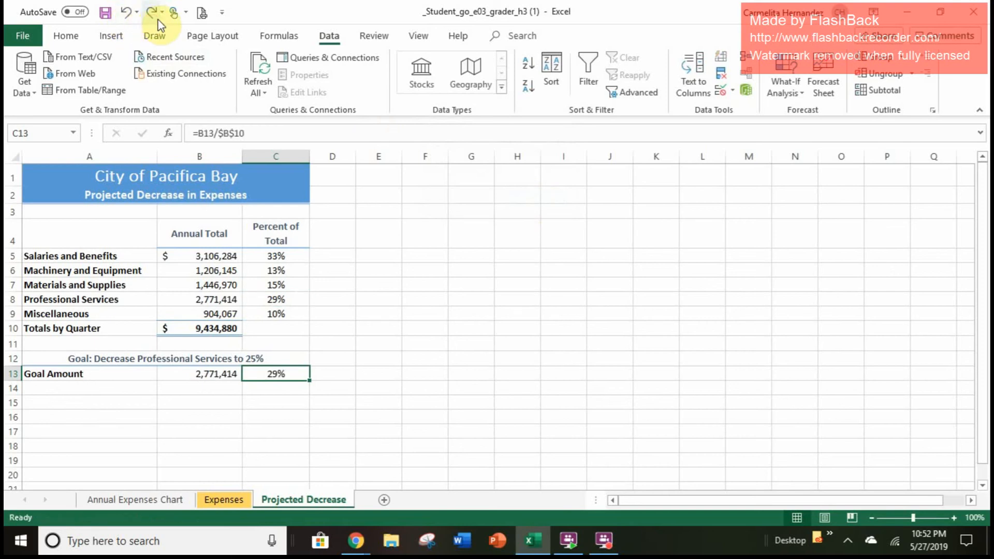
Try Goal Seek on C13 with a target value of 25 by changing B13, and discard the result
left_click(797, 92)
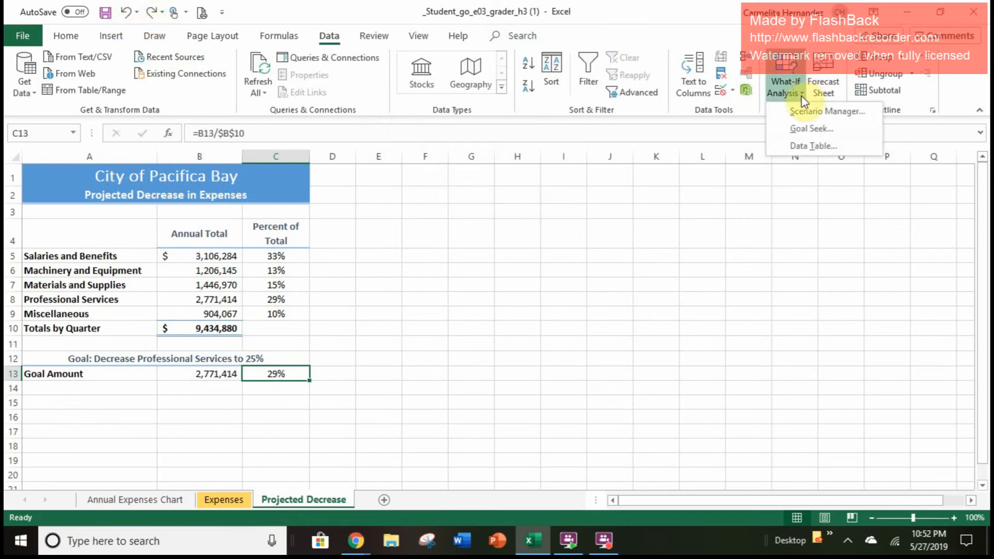
left_click(805, 129)
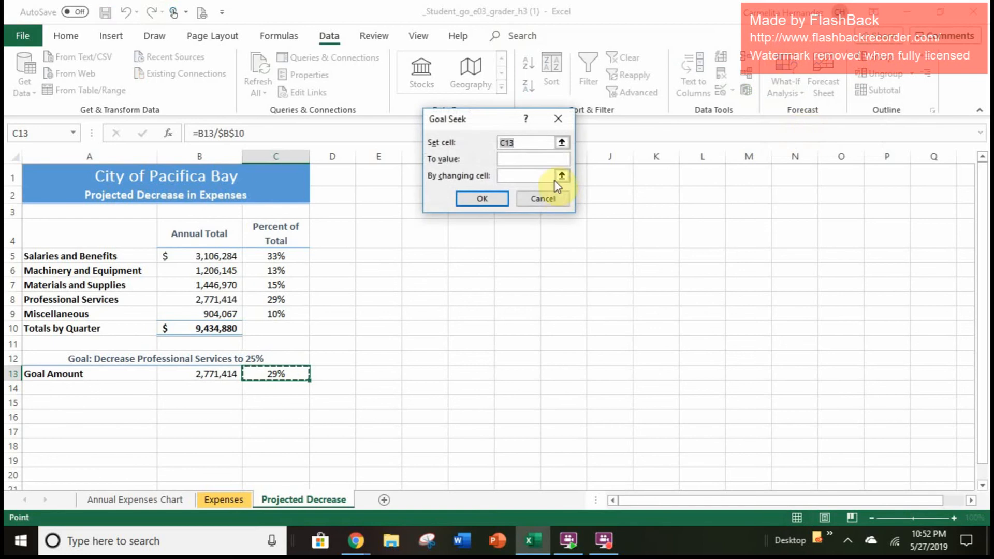
left_click(553, 160)
type("25")
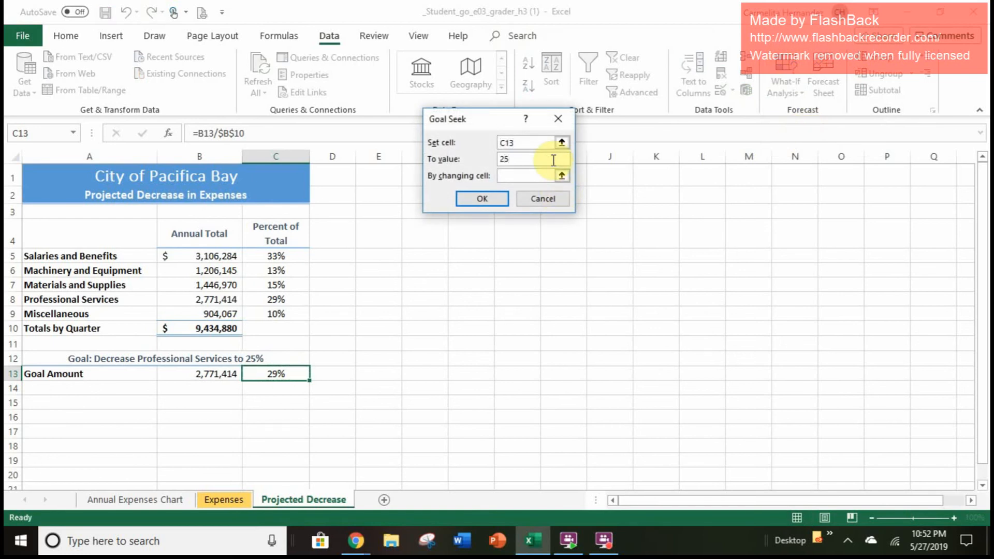
left_click(533, 177)
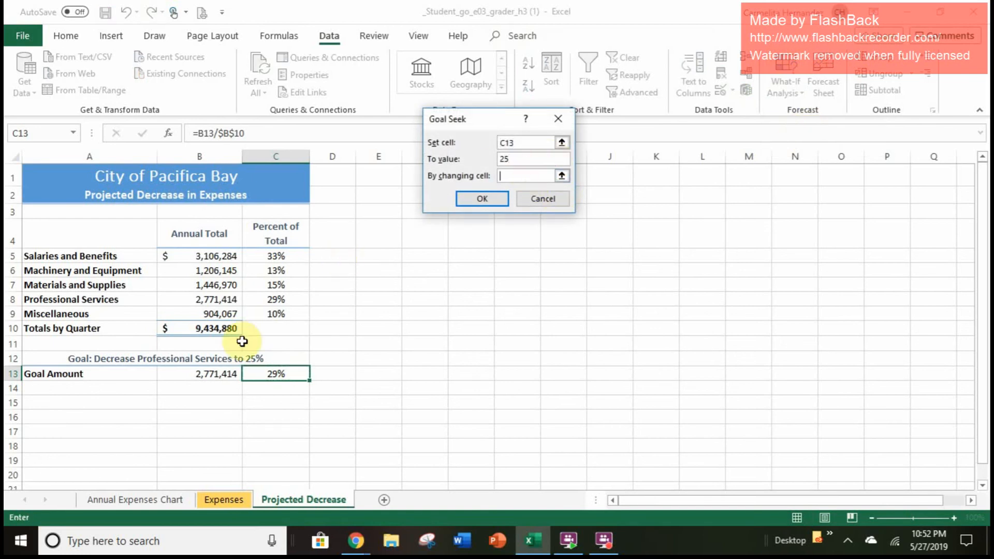
left_click(230, 373)
left_click(480, 198)
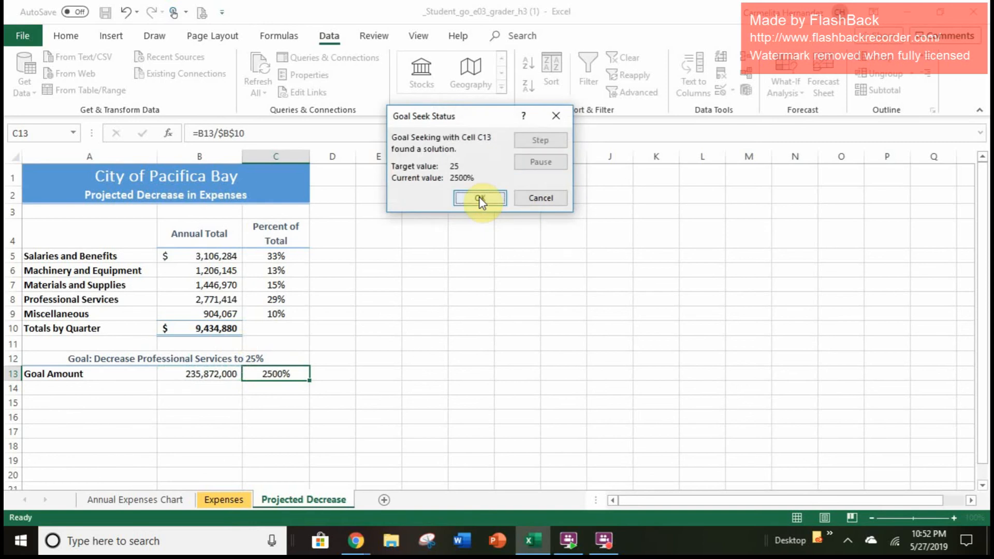
left_click(537, 196)
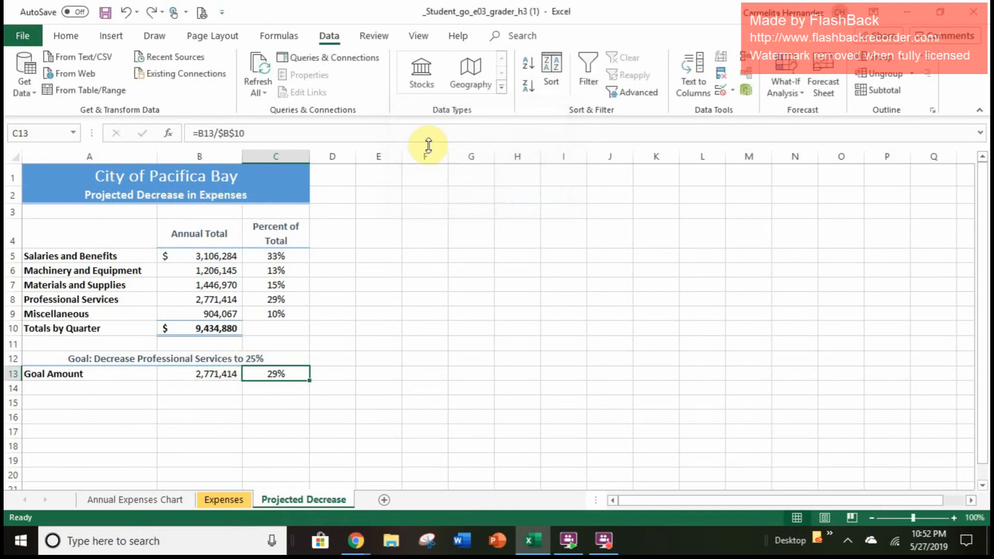
left_click(126, 12)
left_click(153, 12)
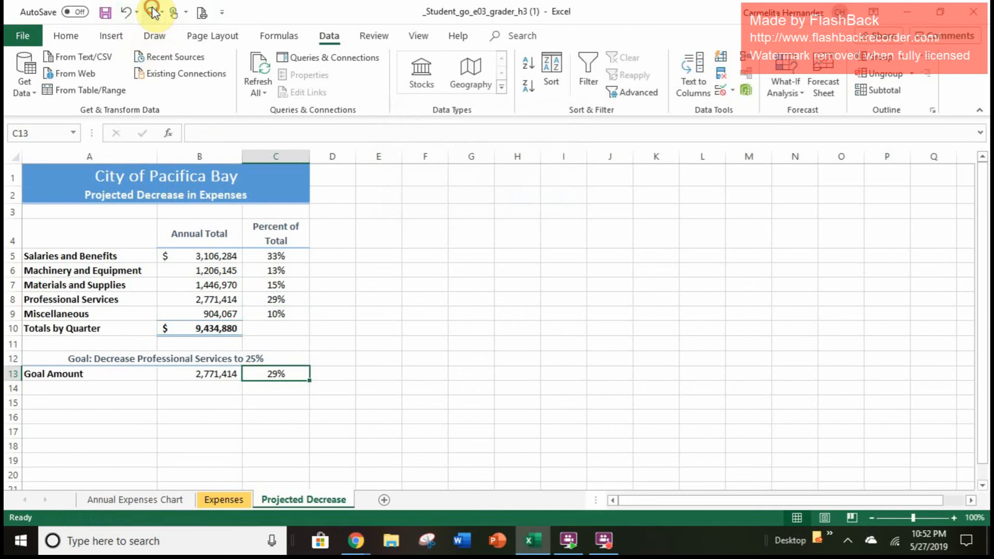
Goal Seek C13 to a value of 25% by changing cell B13 and keep the solution
left_click(775, 72)
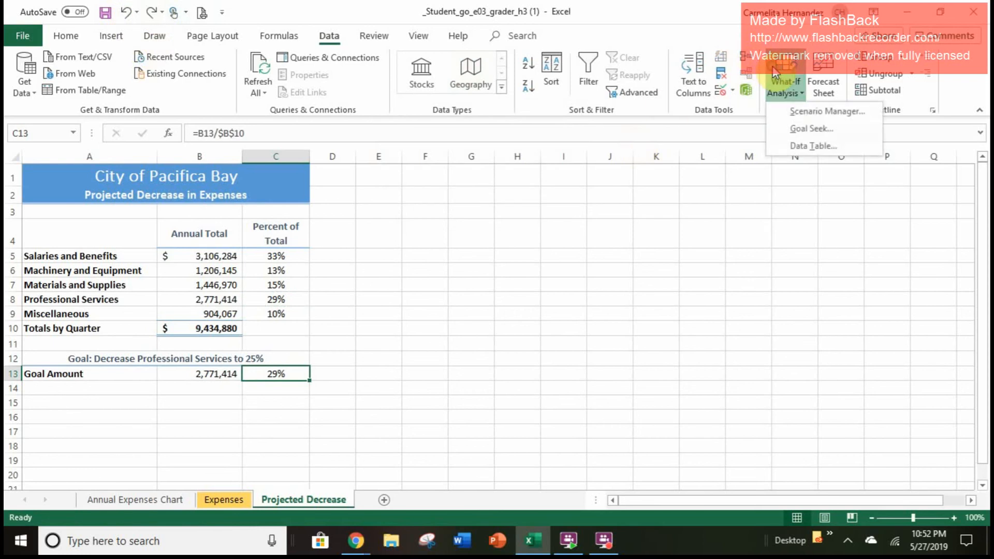
left_click(803, 130)
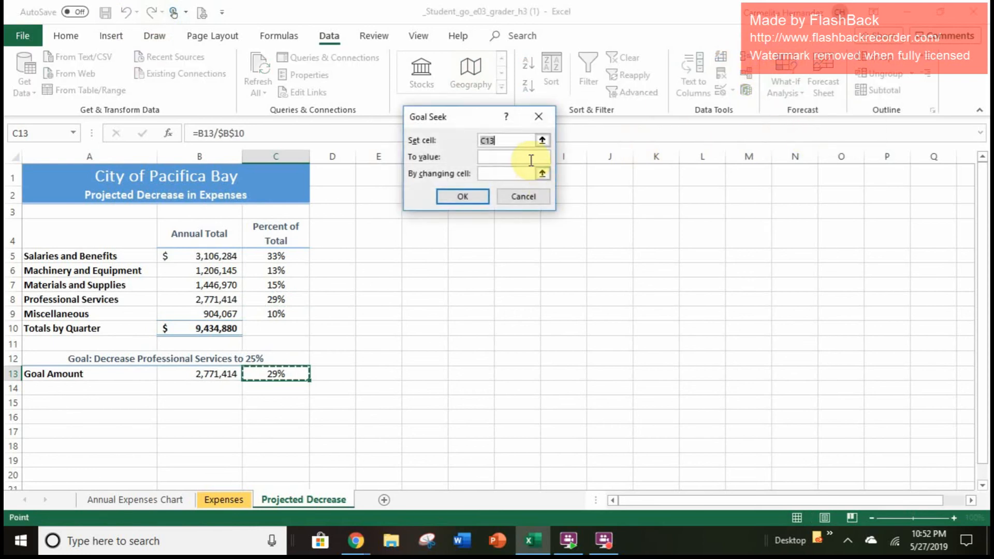
left_click(529, 158)
type("25")
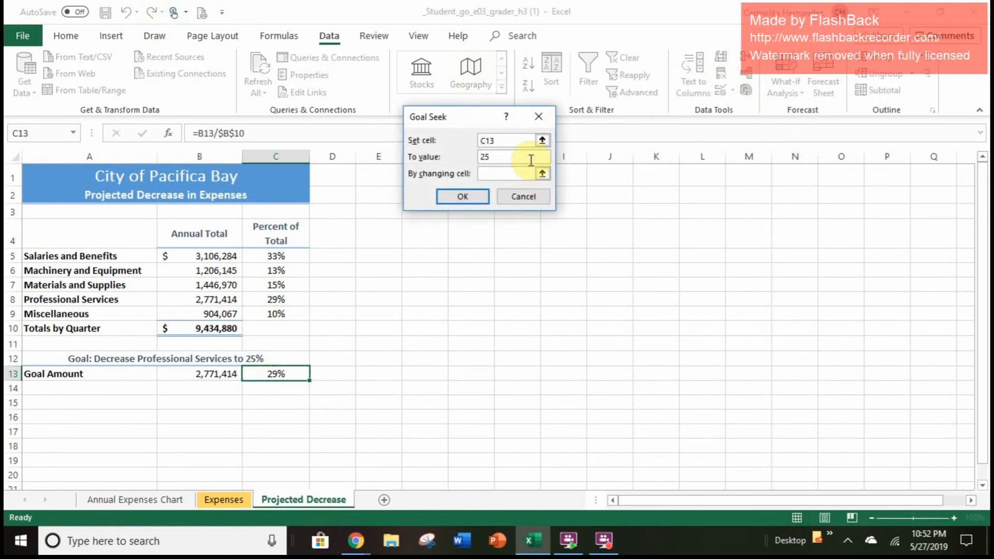
type("%")
left_click(511, 175)
left_click(211, 374)
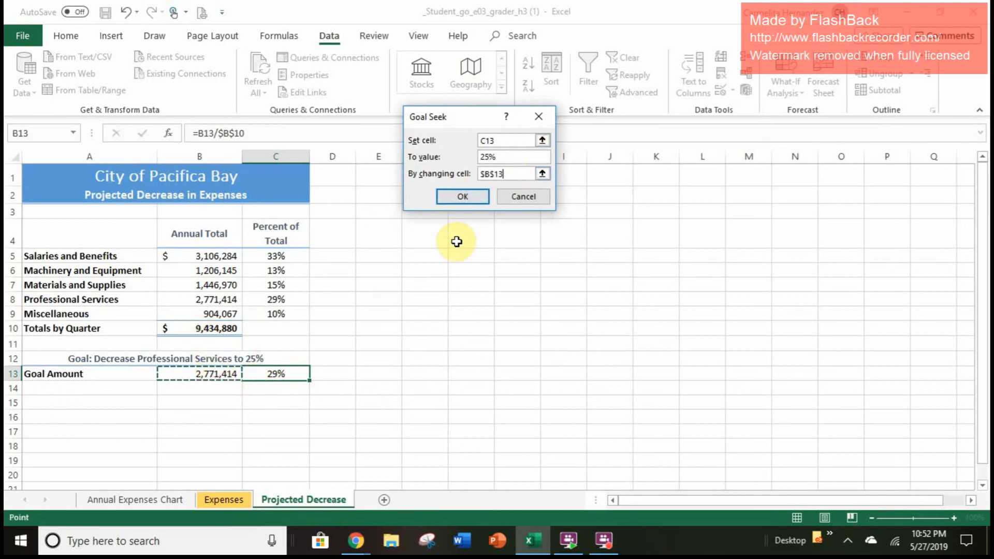
left_click(461, 198)
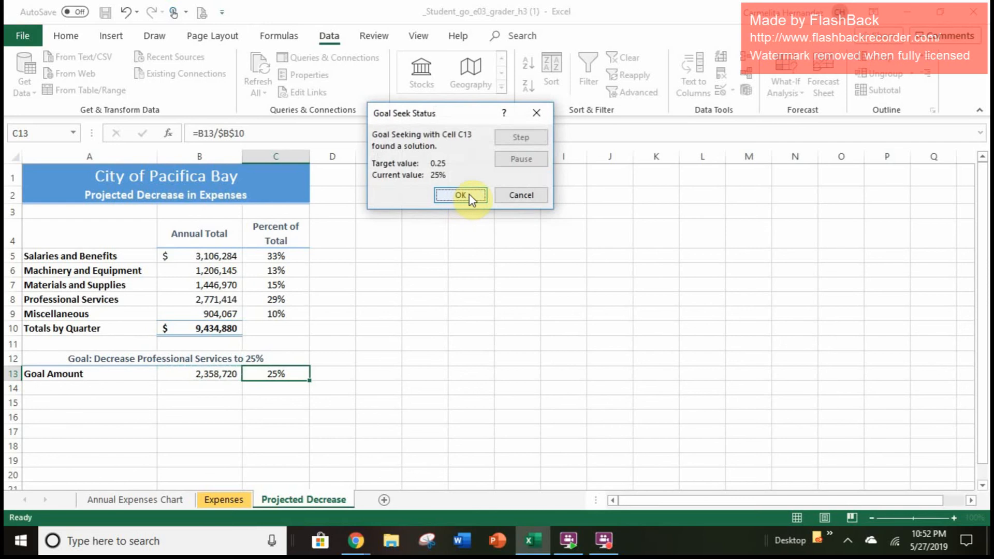
left_click(463, 194)
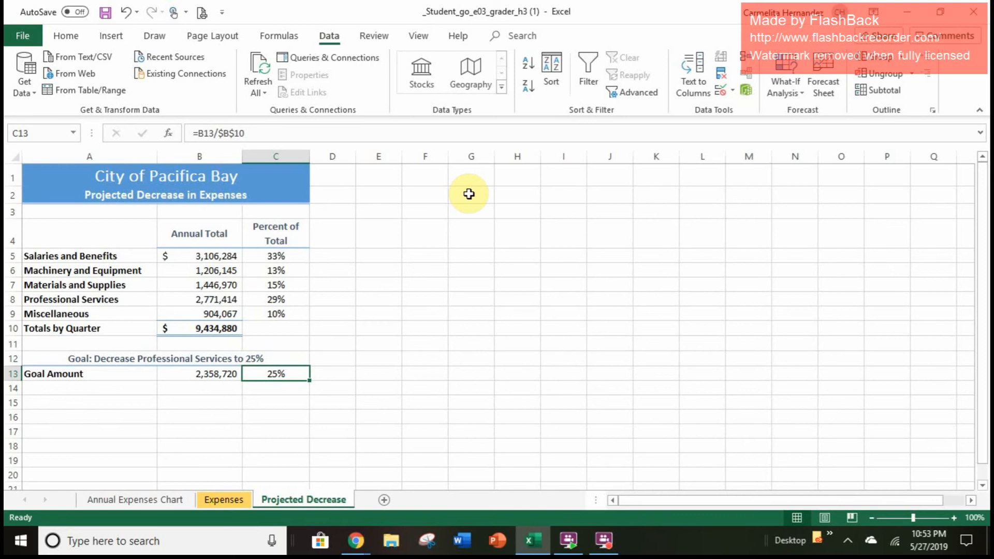
Set the Projected Decrease sheet to be centered horizontally on the printed page
left_click(215, 41)
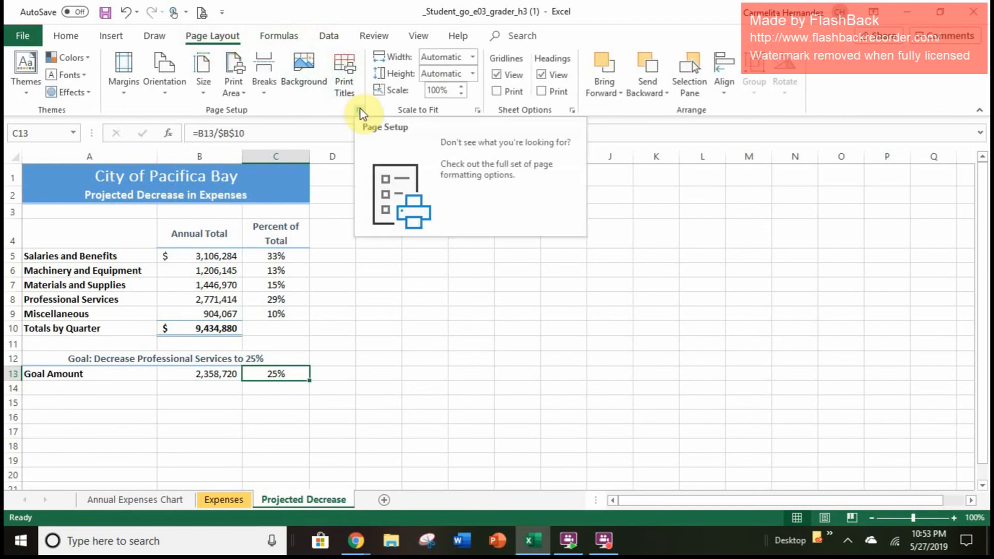
left_click(360, 109)
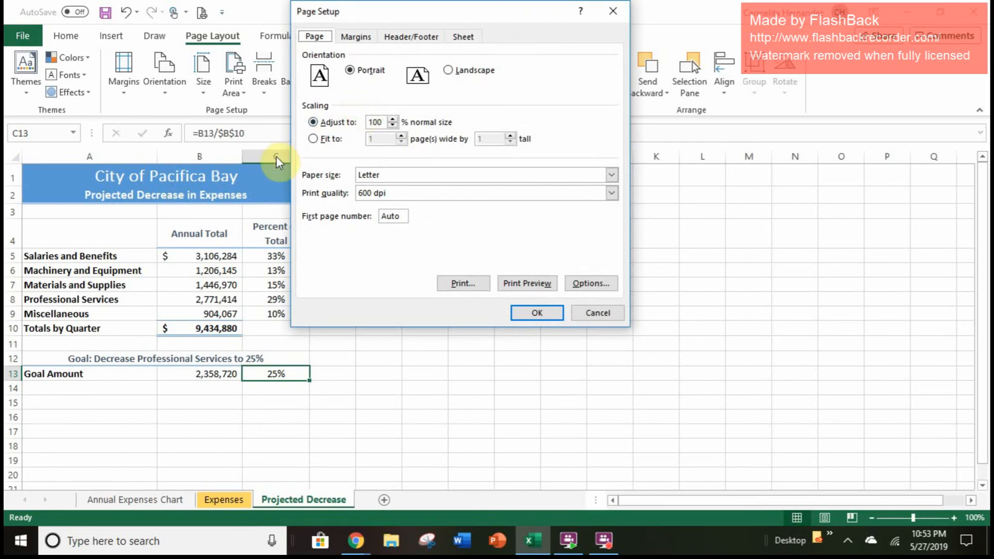
left_click(358, 37)
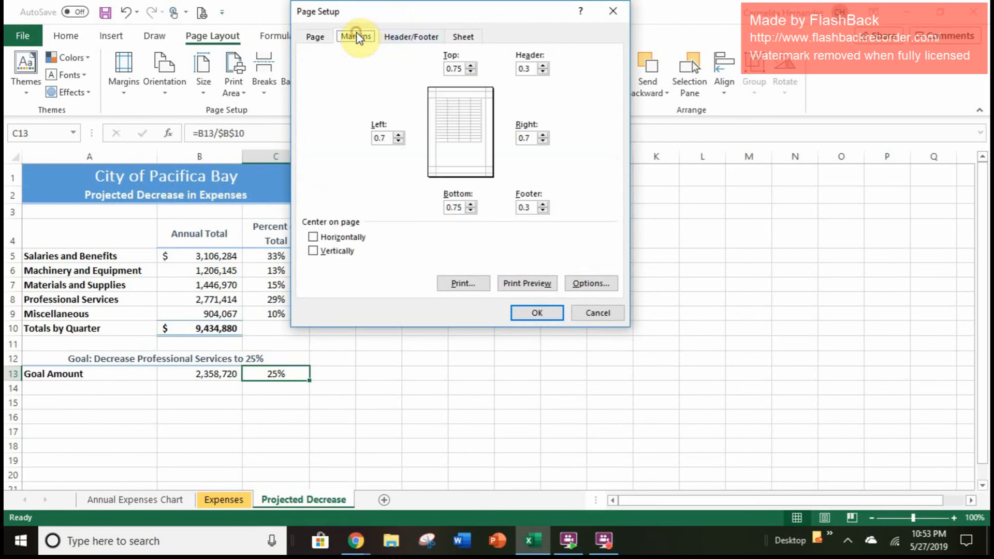
left_click(423, 38)
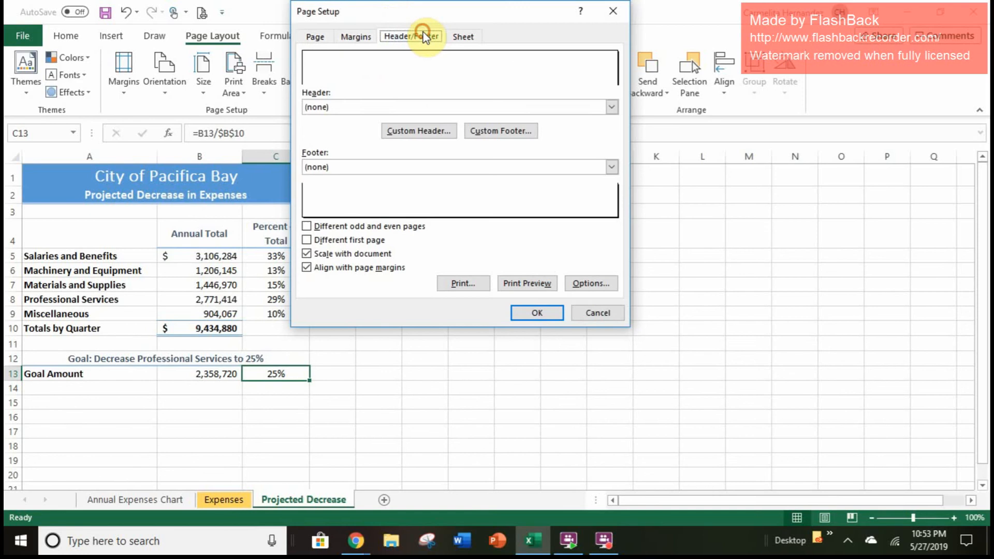
left_click(356, 37)
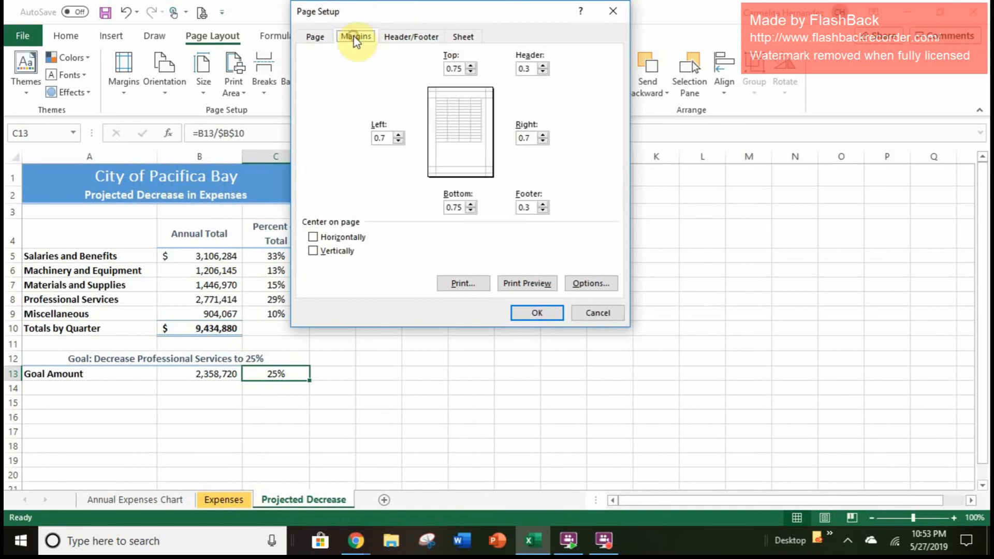
left_click(330, 238)
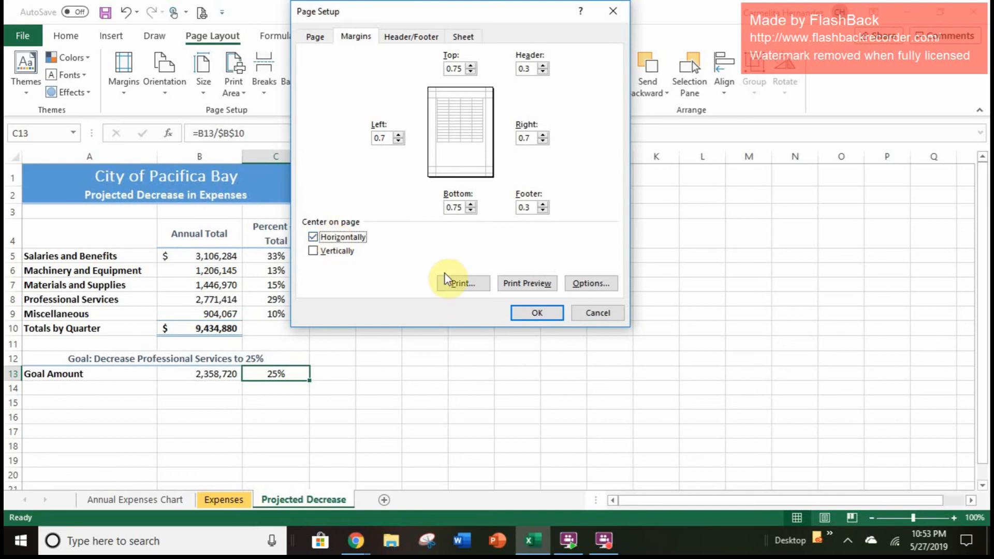
Add a custom footer with the file name in its left section and apply the page setup
left_click(397, 38)
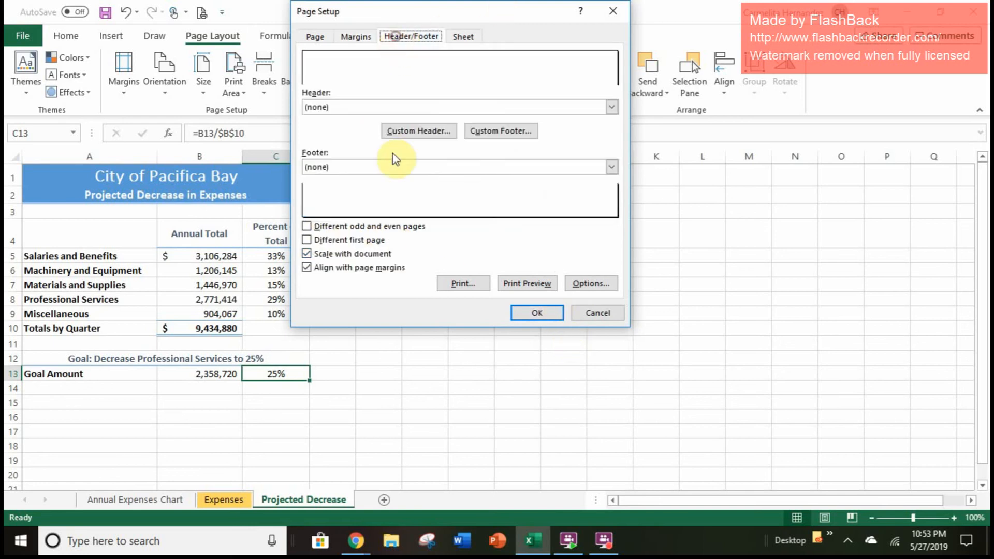
left_click(506, 131)
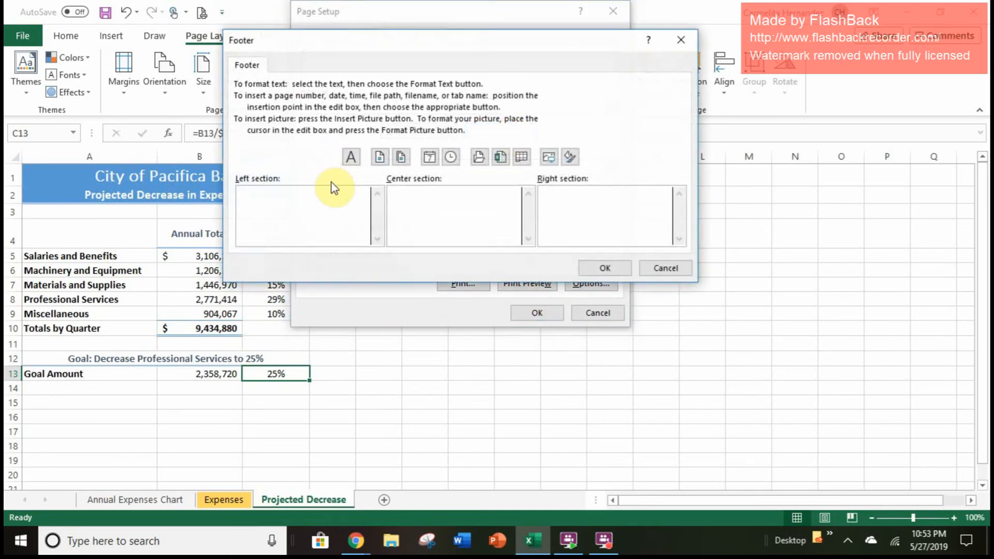
left_click(499, 165)
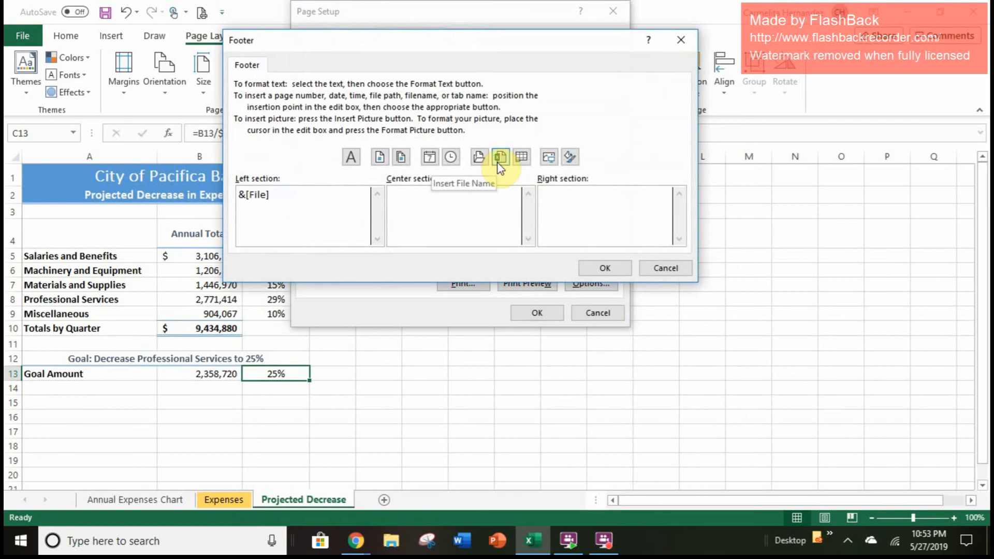
left_click(601, 269)
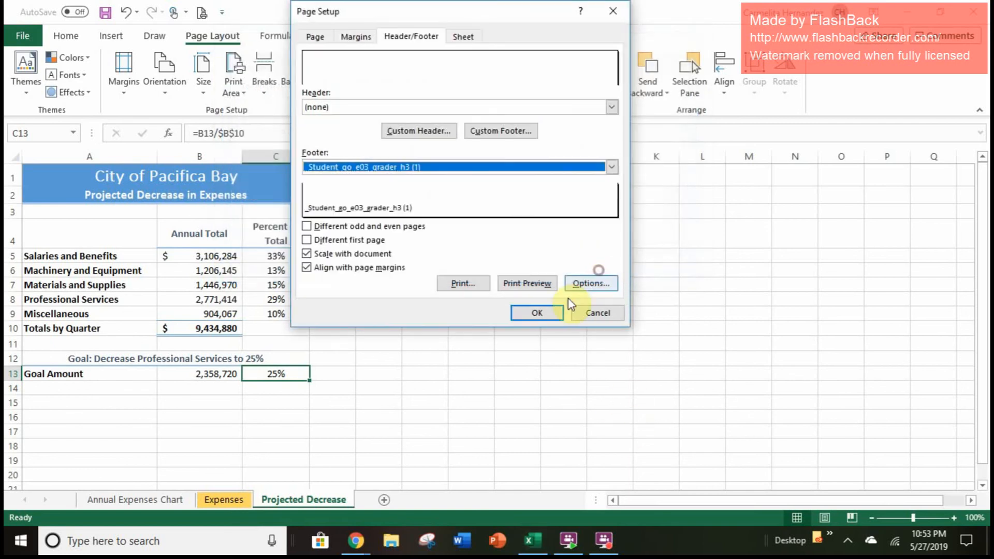
left_click(558, 312)
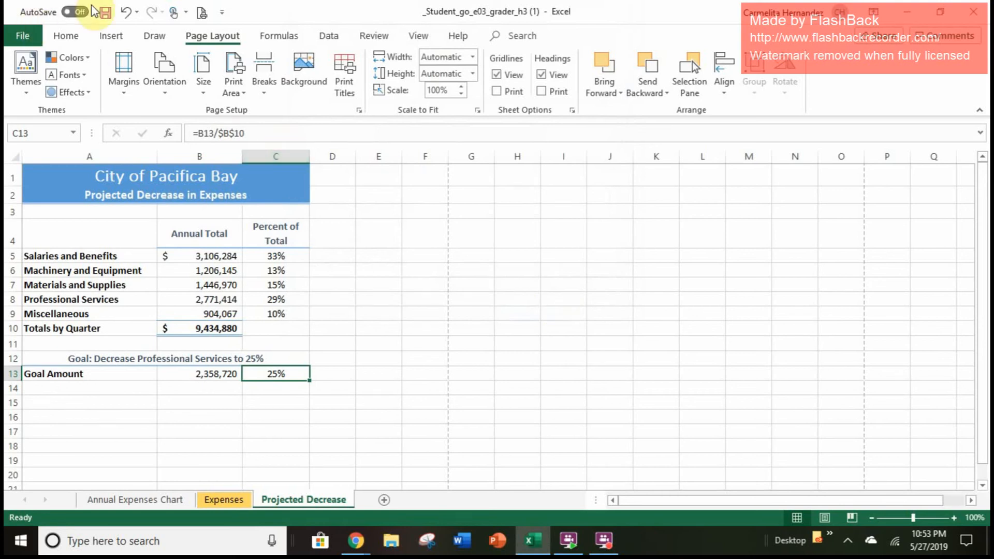
Save the workbook under a new name in Downloads, using the instructor's title and surname followed by "Excel Chapter 3"
left_click(21, 37)
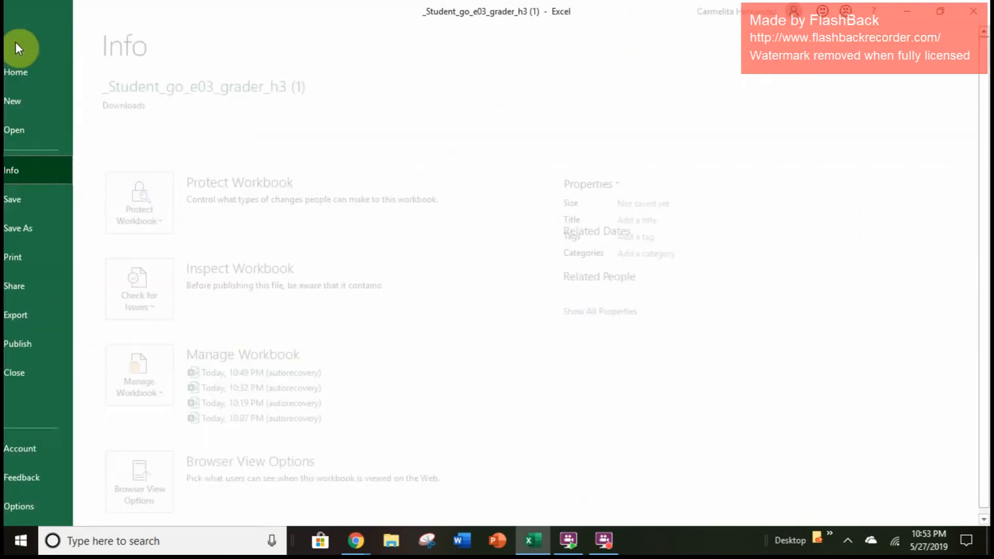
left_click(63, 226)
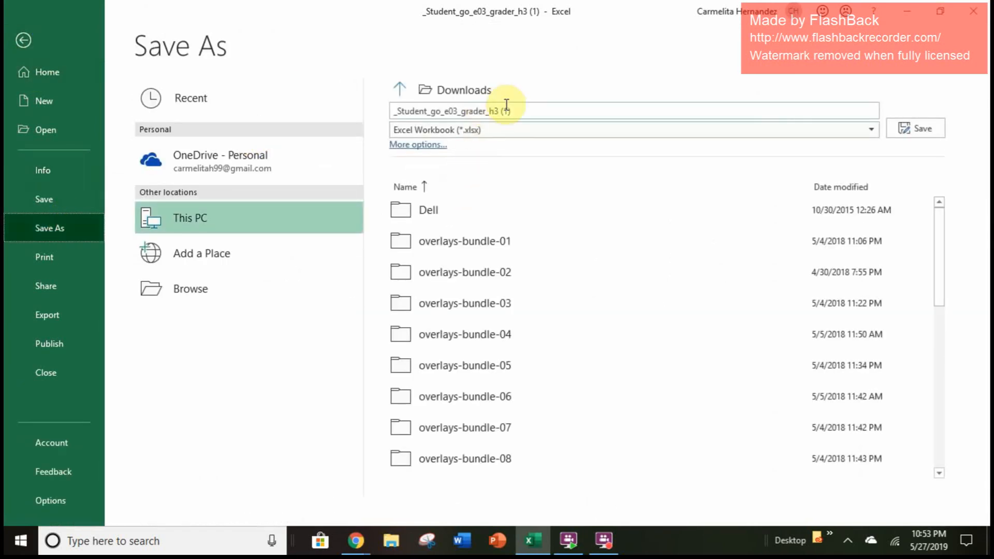
left_click(510, 109)
left_click(514, 108)
triple_click(514, 109)
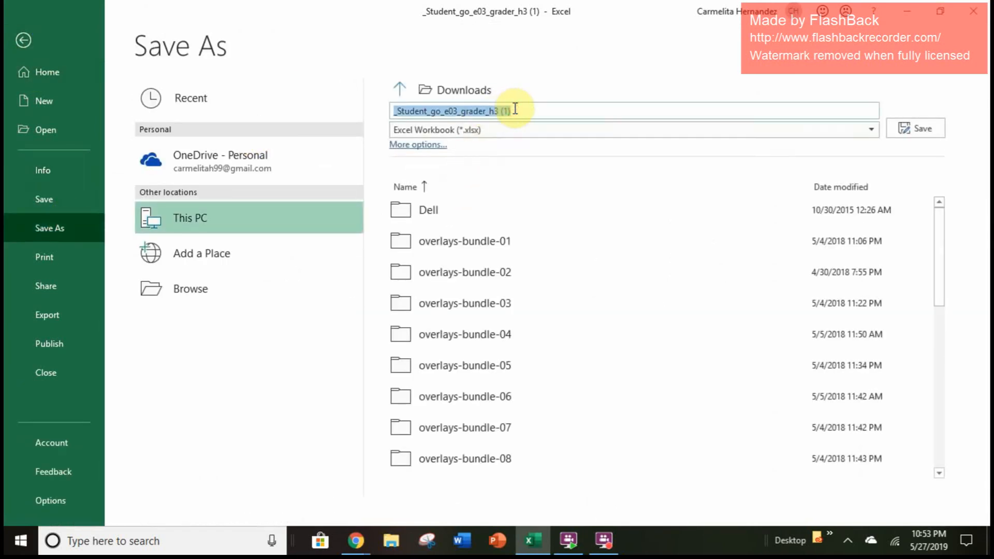
type("Ms.")
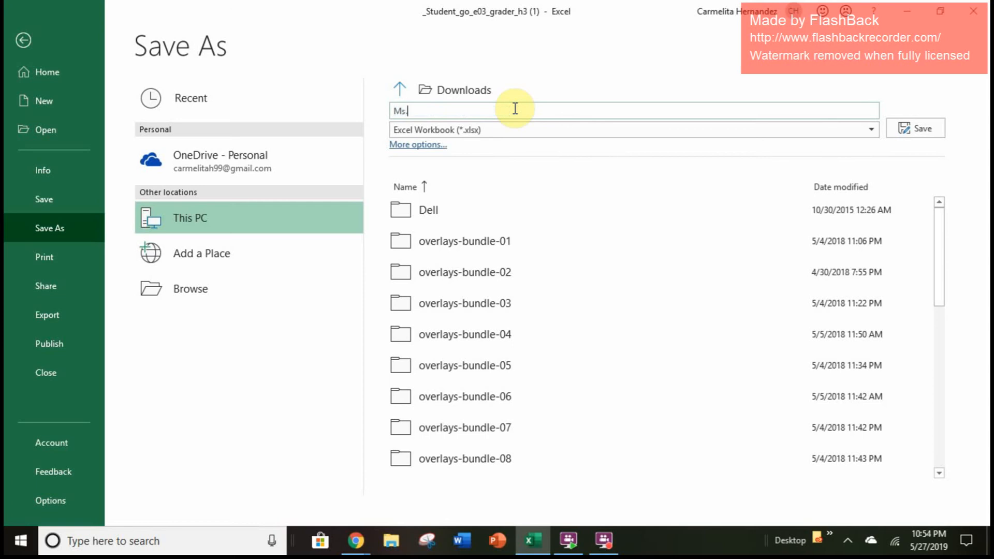
type(" Hernandez Excel Chapter 3")
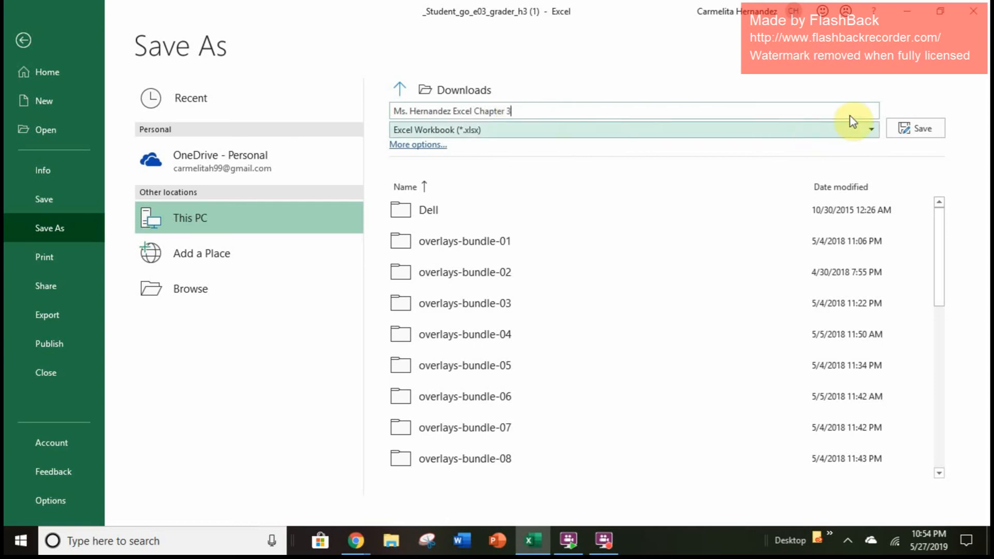
left_click(906, 127)
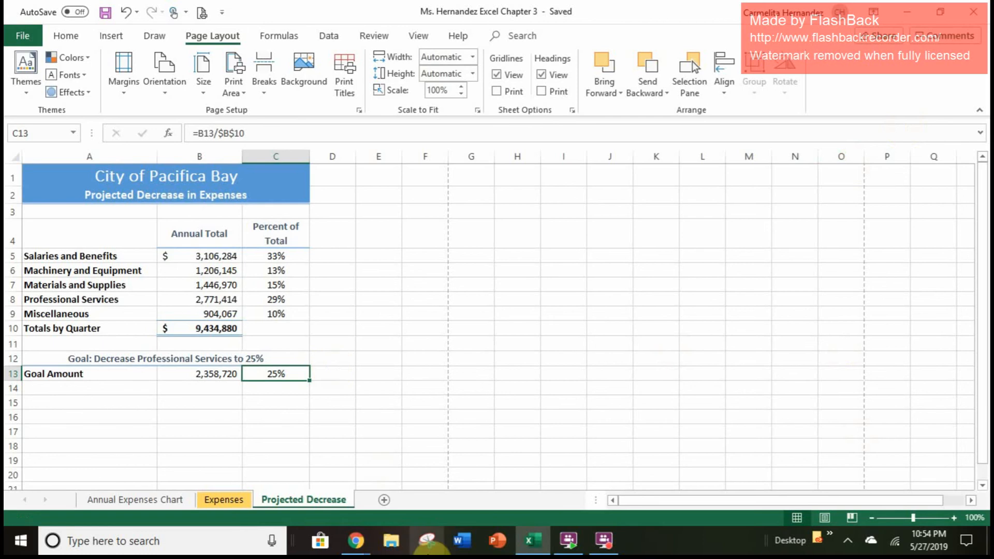
Switch to Chrome and open the Excel Chapter 3 Grader Project [Homework 3] (Project G) upload page, staying on the site
left_click(368, 543)
left_click(361, 542)
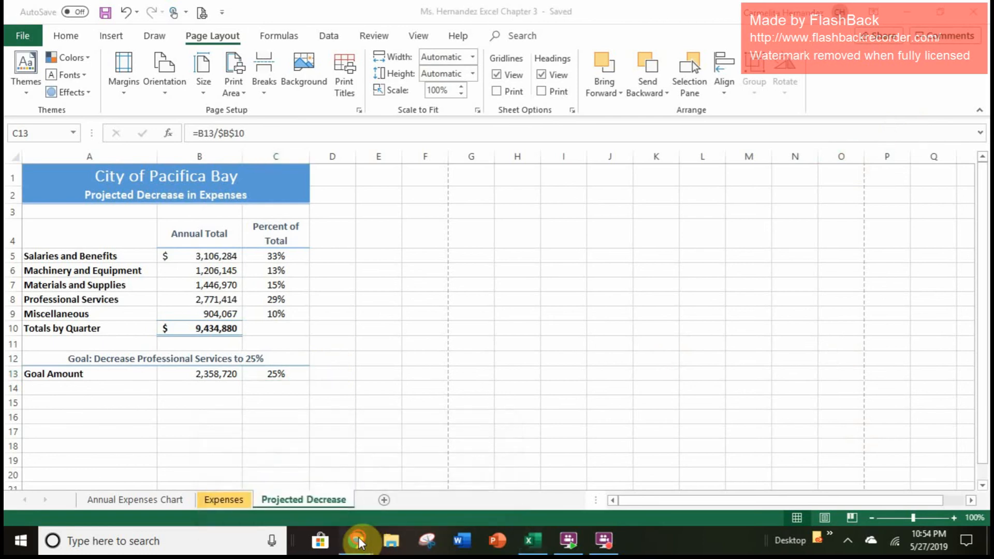
left_click(360, 540)
left_click(300, 501)
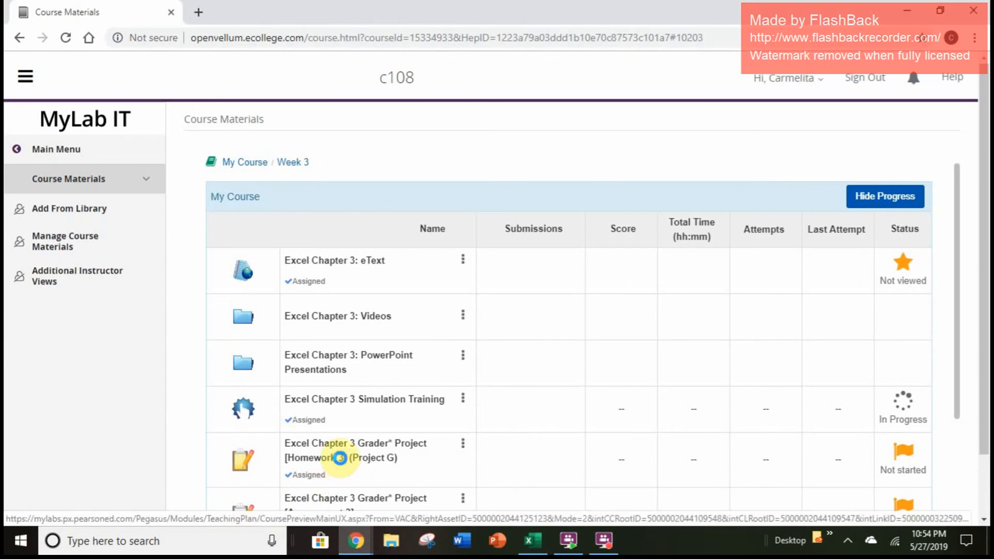
left_click(340, 458)
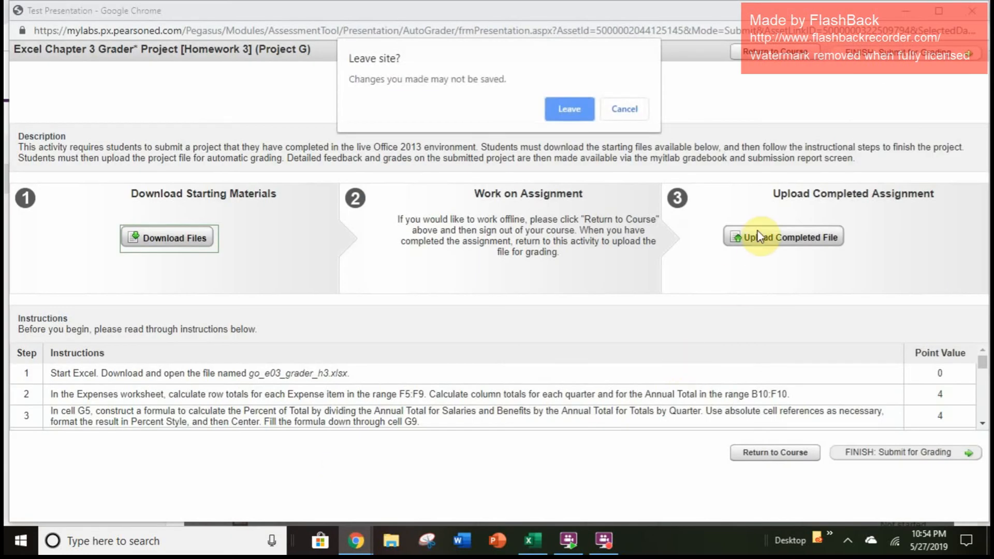
left_click(625, 110)
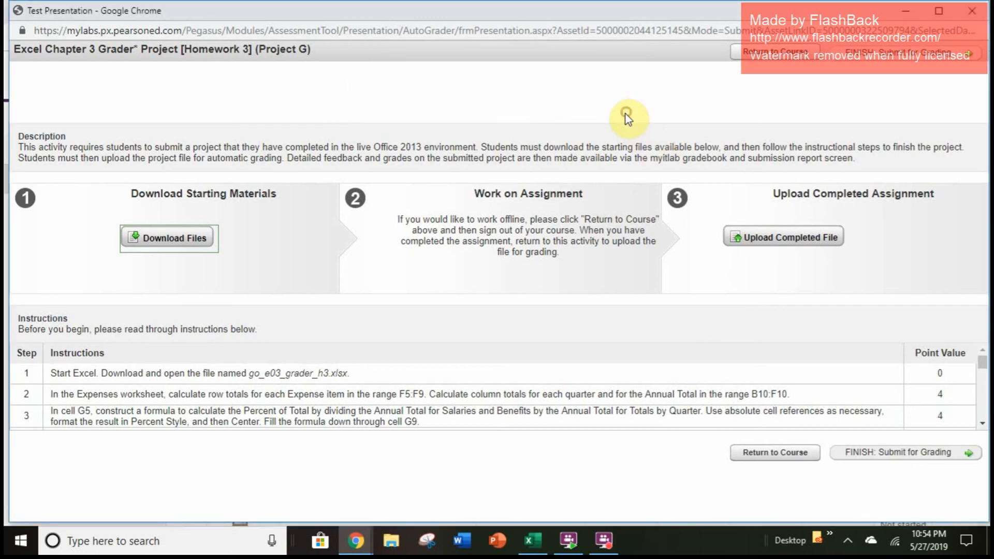
left_click(603, 541)
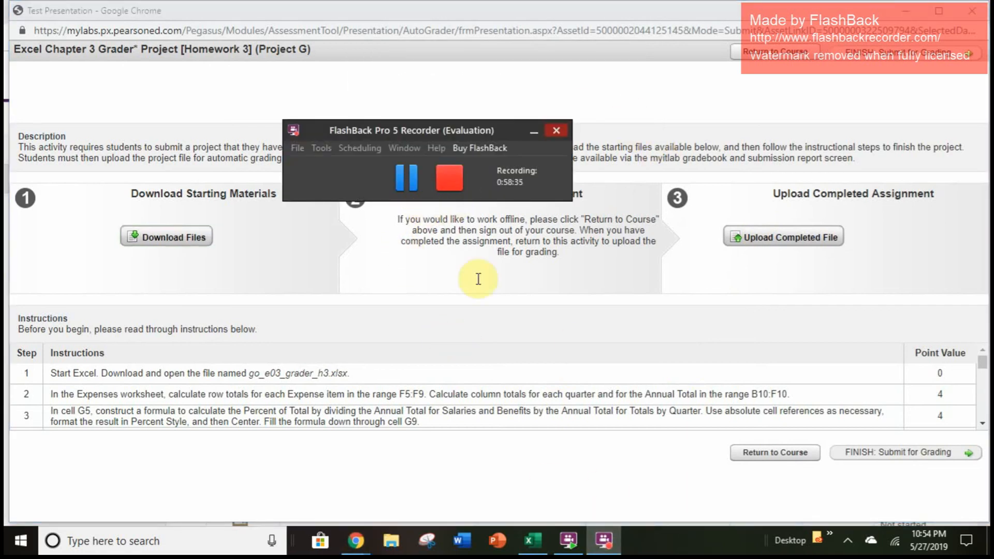
mouse_move(534, 549)
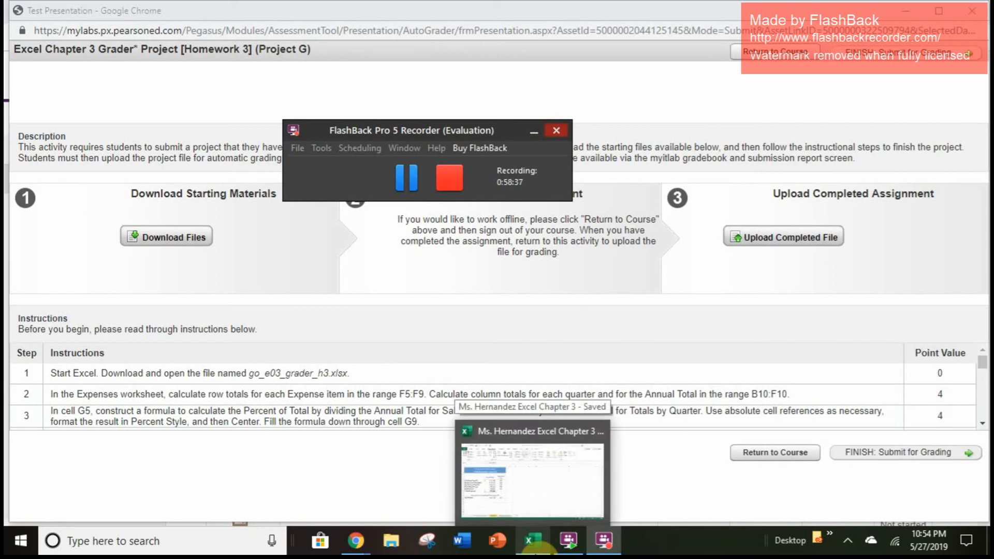